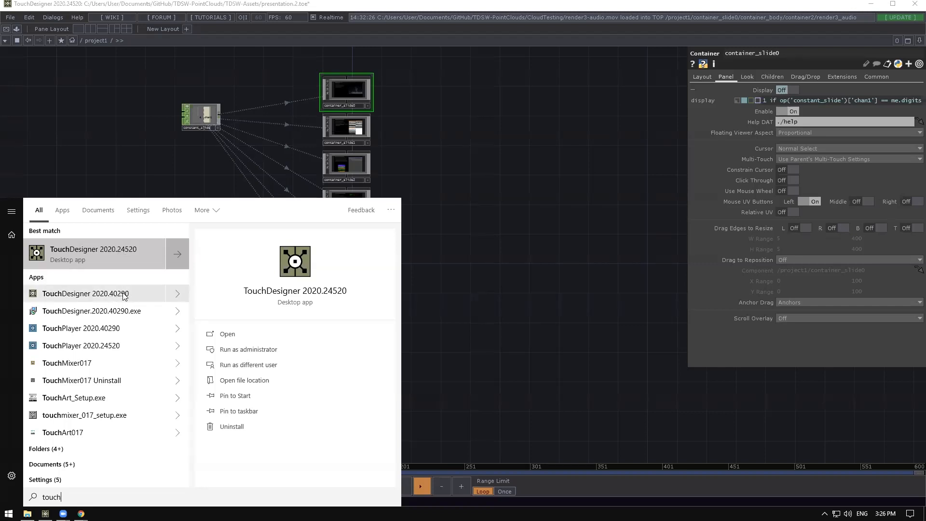
Launch TouchDesigner 2020.24520 and close the Palette browser in the new project.
{"action": "left_click", "coordinate": [116, 248]}
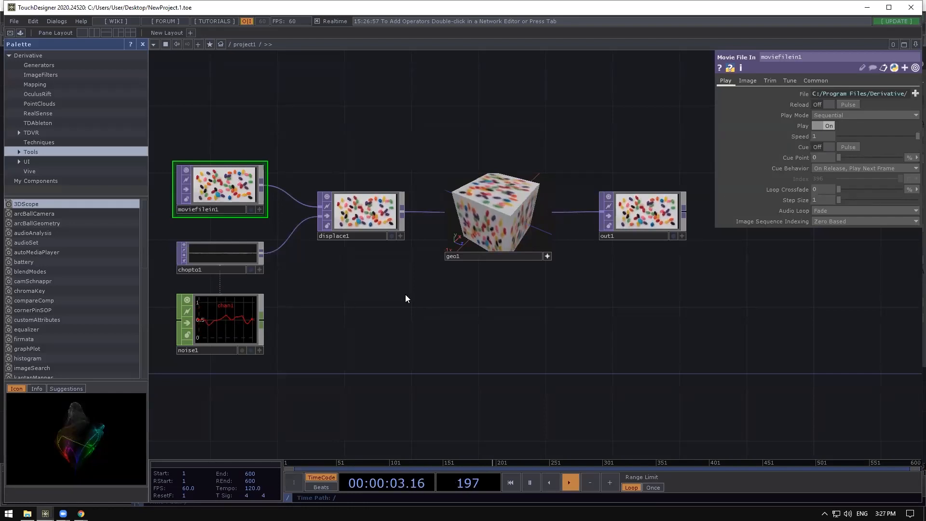
{"action": "scroll", "coordinate": [444, 313], "scroll_direction": "down", "scroll_amount": 3}
{"action": "left_click_drag", "start_coordinate": [452, 330], "coordinate": [461, 321]}
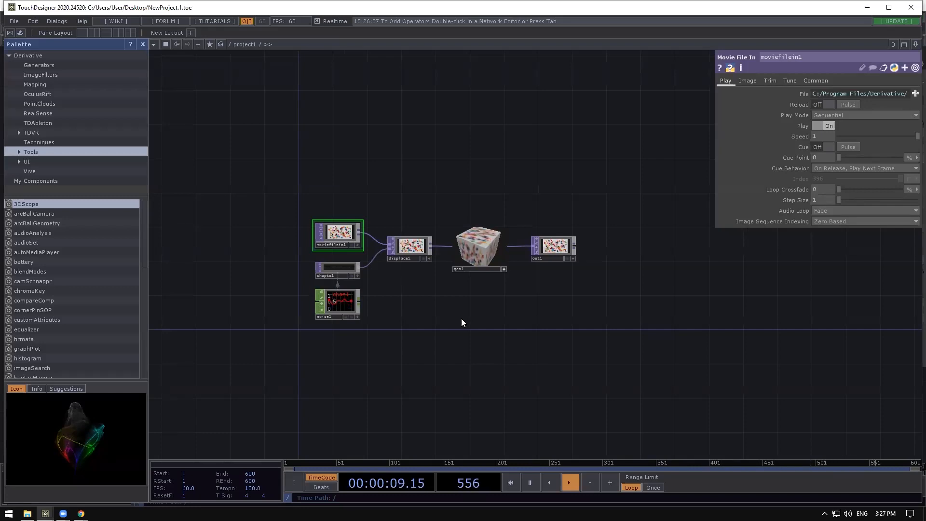
{"action": "left_click_drag", "start_coordinate": [337, 172], "coordinate": [560, 314]}
{"action": "right_click_drag", "start_coordinate": [560, 315], "coordinate": [559, 317]}
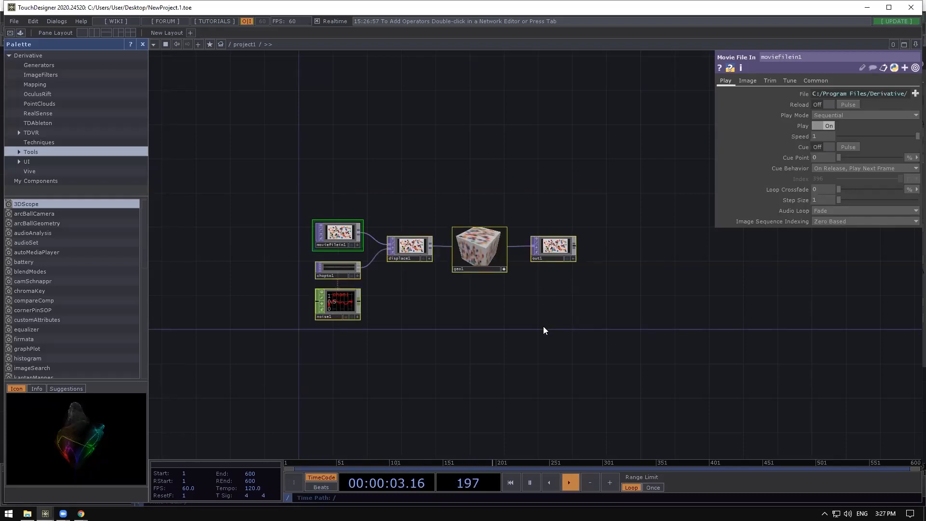
{"action": "left_click_drag", "start_coordinate": [543, 326], "coordinate": [539, 315]}
{"action": "left_click", "coordinate": [143, 44]}
Select all the default example operators in project1 and delete them.
{"action": "left_click_drag", "start_coordinate": [170, 119], "coordinate": [244, 109]}
{"action": "right_click_drag", "start_coordinate": [168, 149], "coordinate": [616, 389]}
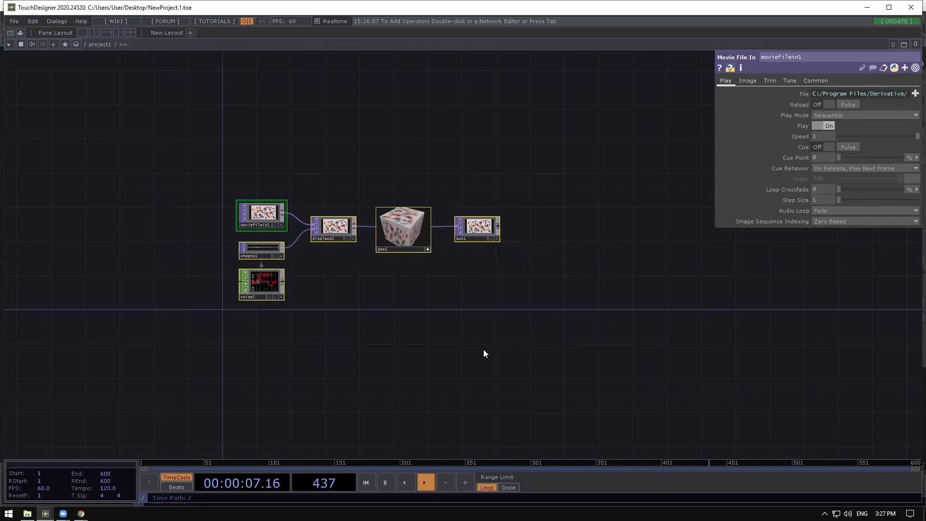
{"action": "key", "text": "Delete"}
{"action": "left_click_drag", "start_coordinate": [287, 170], "coordinate": [285, 194]}
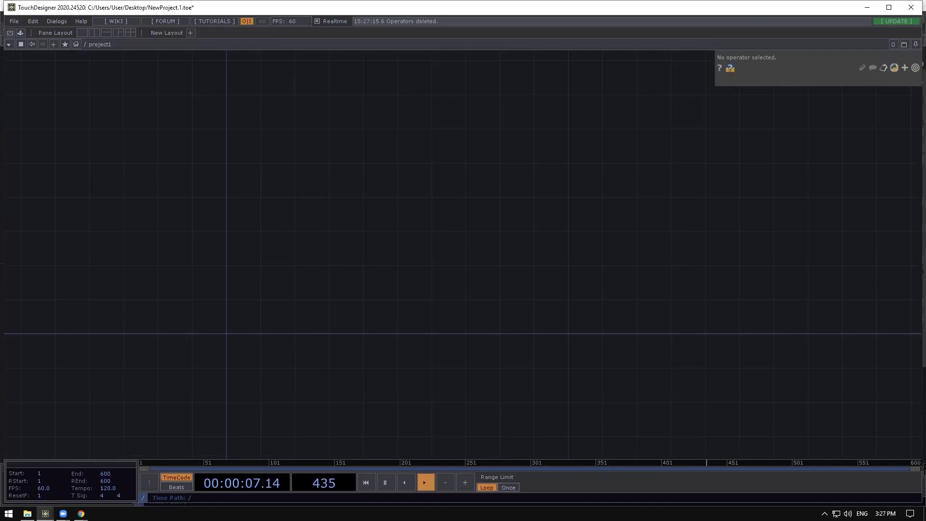
Switch to File Explorer and open the Basil4 folder inside TDSW-Assets\Kinect-Images.
{"action": "left_click", "coordinate": [27, 513]}
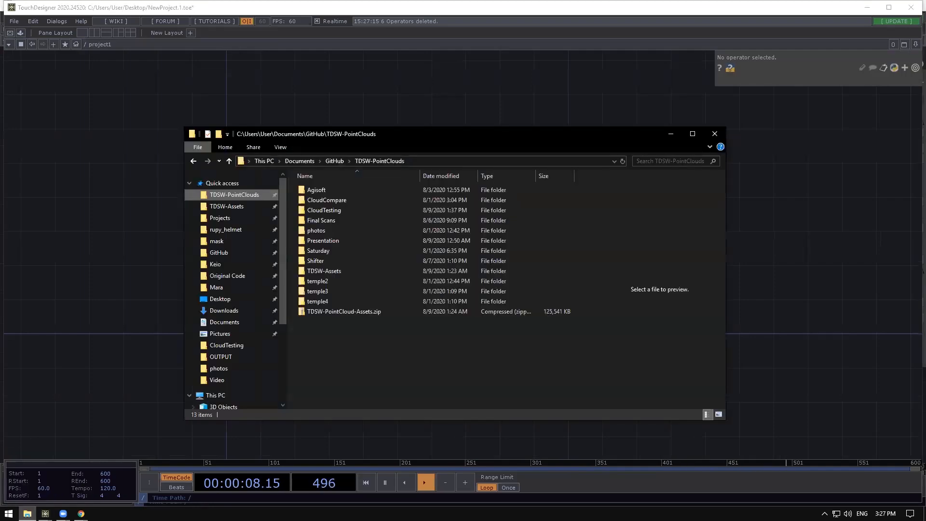
{"action": "left_click", "coordinate": [231, 205]}
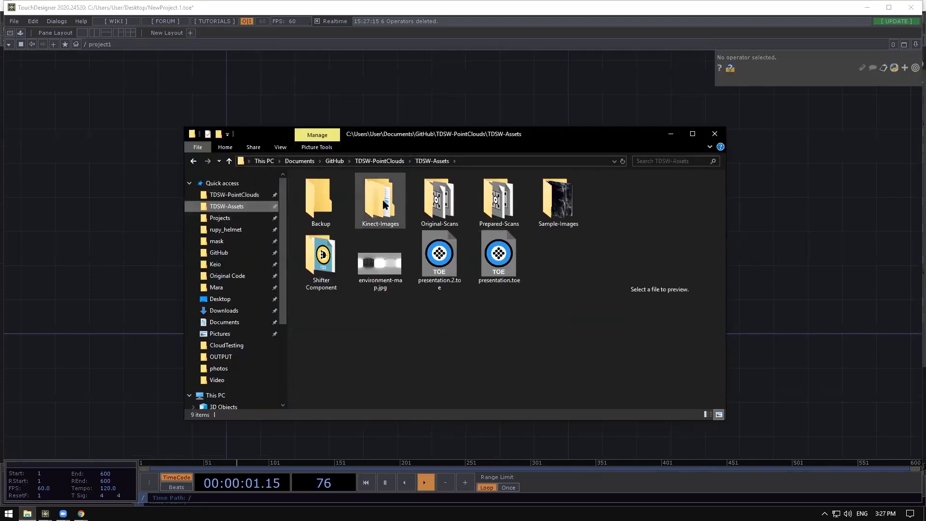
{"action": "left_click", "coordinate": [384, 203]}
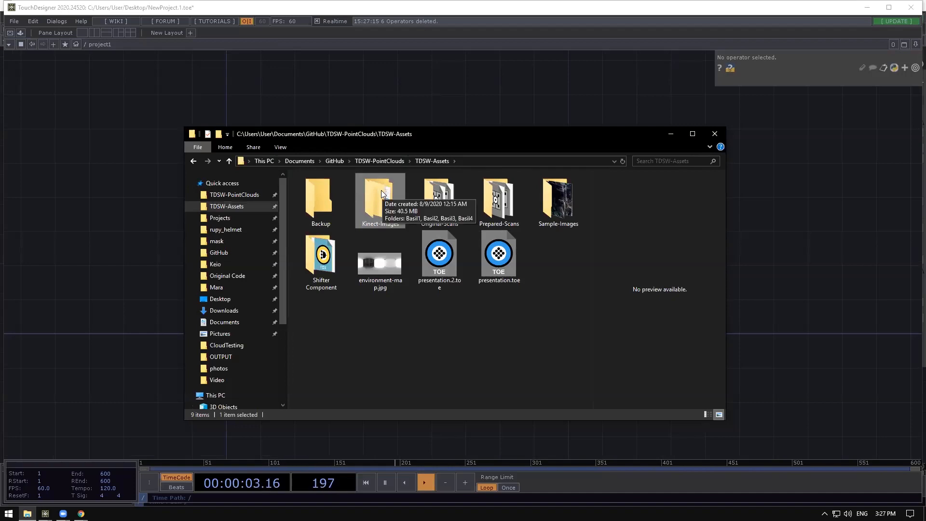
{"action": "double_click", "coordinate": [381, 193]}
{"action": "left_click", "coordinate": [335, 200]}
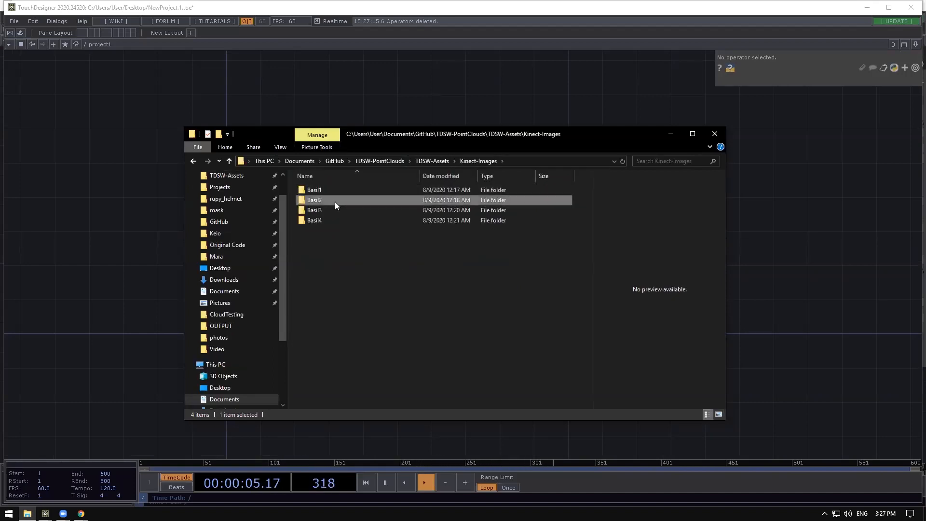
{"action": "left_click", "coordinate": [331, 210]}
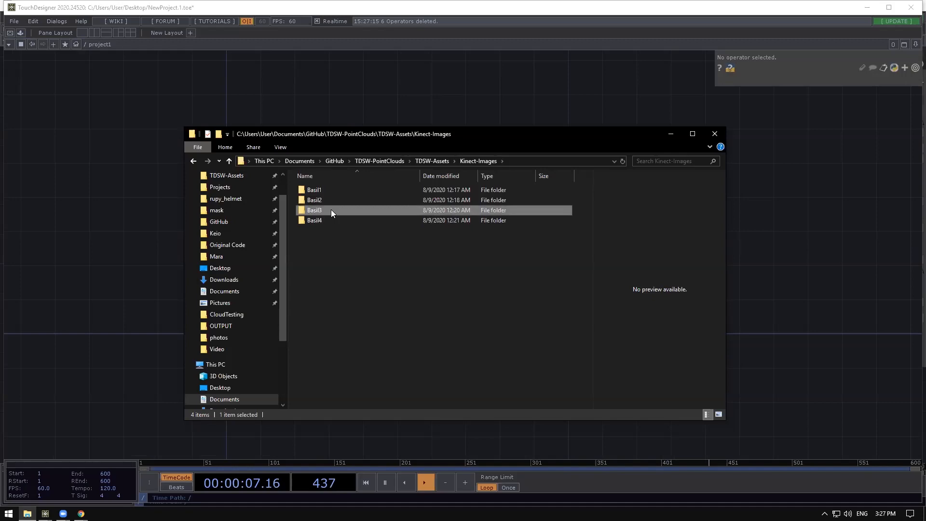
{"action": "double_click", "coordinate": [328, 219]}
Import colour.exr, depth.exr and pointcloud.exr together from the Basil4 folder into the empty TouchDesigner network.
{"action": "left_click", "coordinate": [328, 191]}
{"action": "left_click_drag", "start_coordinate": [329, 250], "coordinate": [317, 189]}
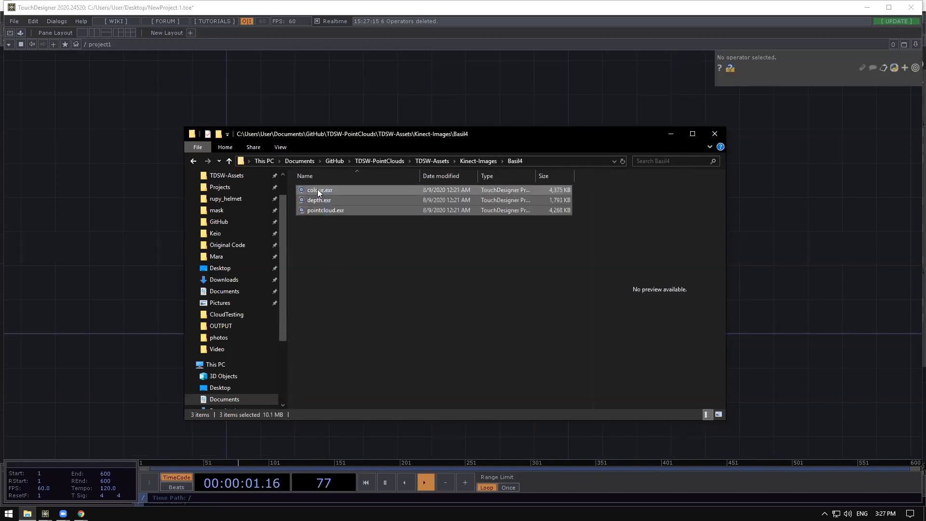
{"action": "left_click", "coordinate": [130, 197]}
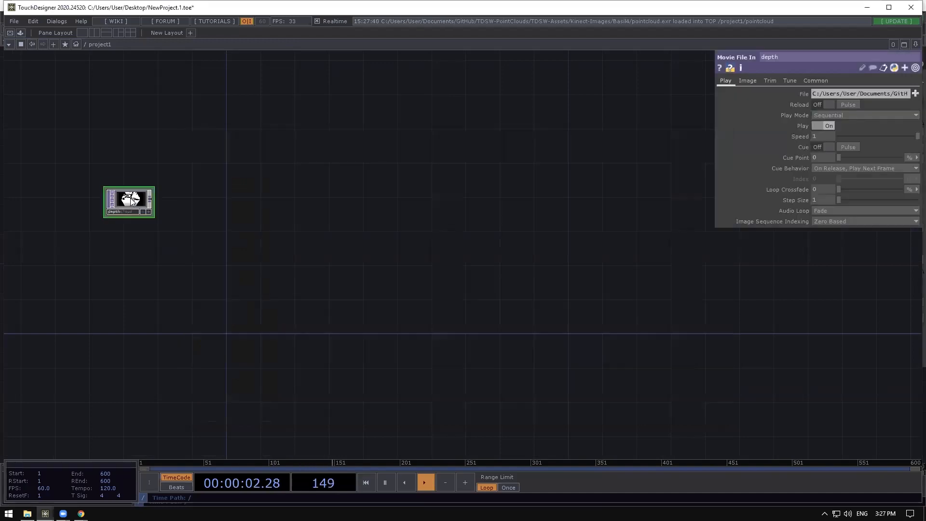
Spread the stacked imported operators into a vertical column ordered colour, pointcloud, depth.
{"action": "scroll", "coordinate": [88, 198], "scroll_direction": "up", "scroll_amount": 5}
{"action": "left_click_drag", "start_coordinate": [194, 203], "coordinate": [419, 250]}
{"action": "left_click_drag", "start_coordinate": [188, 222], "coordinate": [397, 126]}
{"action": "left_click_drag", "start_coordinate": [246, 325], "coordinate": [434, 350]}
{"action": "left_click_drag", "start_coordinate": [410, 262], "coordinate": [384, 218]}
{"action": "left_click_drag", "start_coordinate": [420, 347], "coordinate": [419, 300]}
Examine the images of the colour, pointcloud and depth operators up close, one after another.
{"action": "scroll", "coordinate": [433, 155], "scroll_direction": "up", "scroll_amount": 5}
{"action": "left_click_drag", "start_coordinate": [421, 196], "coordinate": [413, 337]}
{"action": "left_click", "coordinate": [405, 187]}
{"action": "scroll", "coordinate": [405, 186], "scroll_direction": "up", "scroll_amount": 5}
{"action": "scroll", "coordinate": [427, 211], "scroll_direction": "down", "scroll_amount": 4}
{"action": "scroll", "coordinate": [426, 211], "scroll_direction": "down", "scroll_amount": 5}
{"action": "scroll", "coordinate": [425, 285], "scroll_direction": "up", "scroll_amount": 5}
{"action": "left_click", "coordinate": [430, 284]}
{"action": "scroll", "coordinate": [444, 219], "scroll_direction": "down", "scroll_amount": 5}
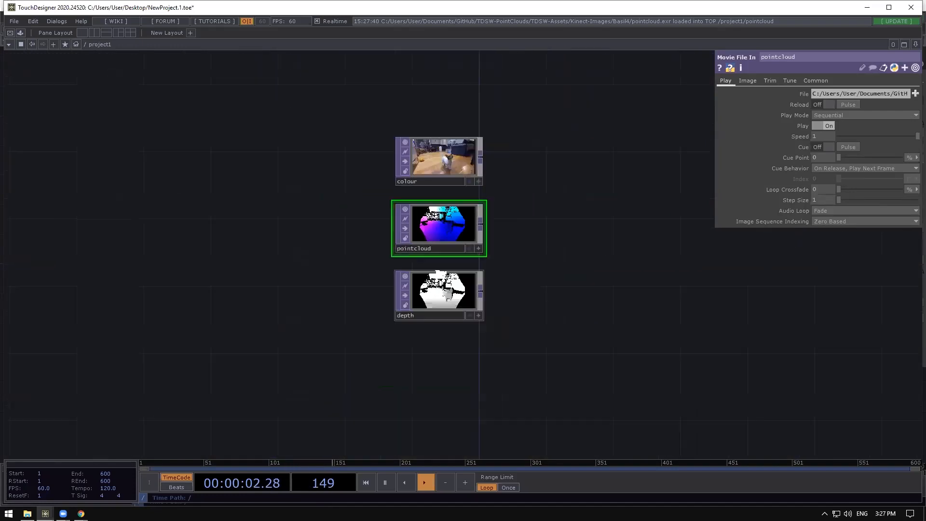
{"action": "scroll", "coordinate": [444, 283], "scroll_direction": "up", "scroll_amount": 5}
{"action": "left_click", "coordinate": [462, 348]}
{"action": "scroll", "coordinate": [472, 362], "scroll_direction": "down", "scroll_amount": 5}
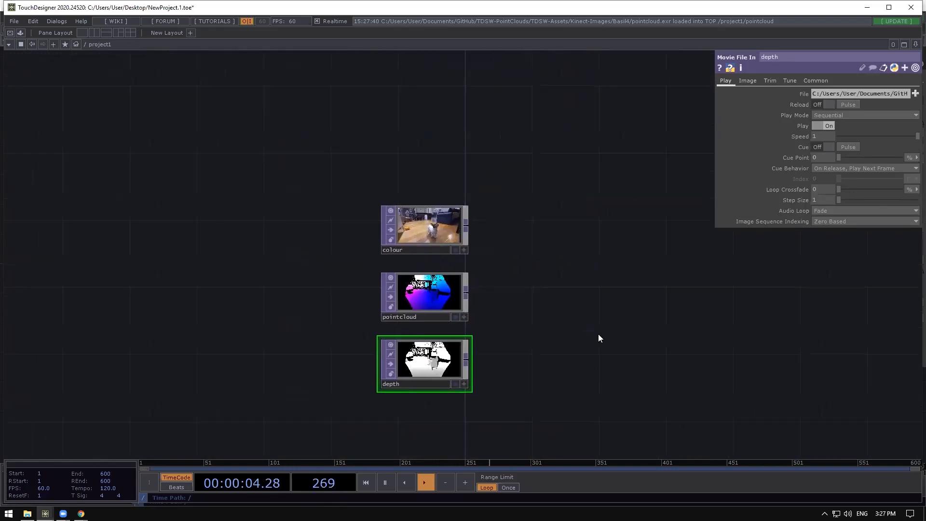
Move the three image operators together to the right of the network's vertical origin line and select the colour operator.
{"action": "left_click_drag", "start_coordinate": [544, 327], "coordinate": [519, 314]}
{"action": "scroll", "coordinate": [366, 230], "scroll_direction": "down", "scroll_amount": 3}
{"action": "right_click_drag", "start_coordinate": [328, 193], "coordinate": [404, 304]}
{"action": "left_click_drag", "start_coordinate": [404, 266], "coordinate": [536, 348]}
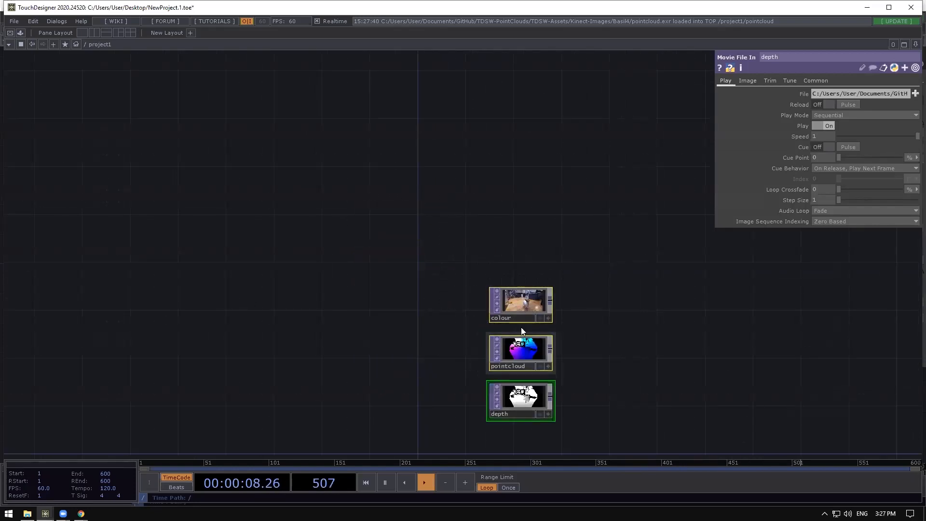
{"action": "scroll", "coordinate": [555, 317], "scroll_direction": "up", "scroll_amount": 5}
{"action": "left_click", "coordinate": [436, 284]}
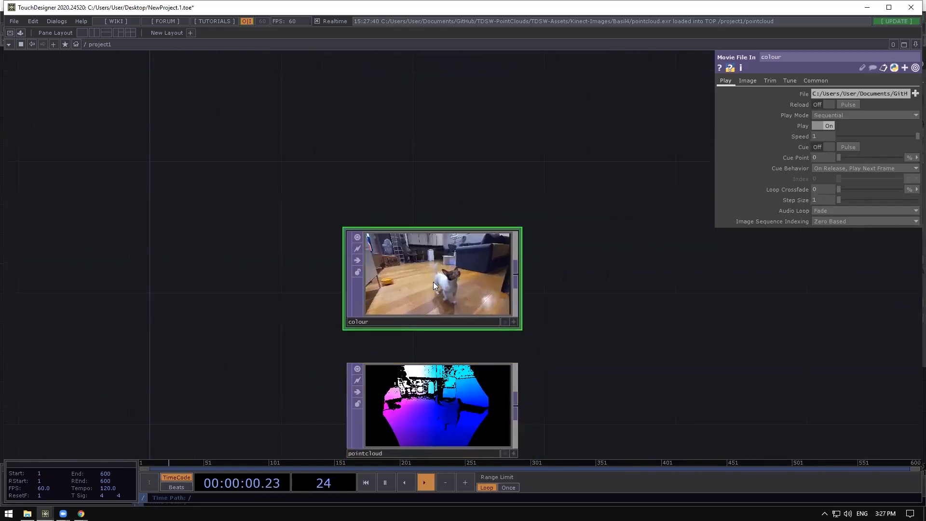
Select all three image operators and shift them slightly closer to the vertical origin line.
{"action": "scroll", "coordinate": [443, 295], "scroll_direction": "down", "scroll_amount": 3}
{"action": "scroll", "coordinate": [585, 353], "scroll_direction": "down", "scroll_amount": 1}
{"action": "scroll", "coordinate": [585, 353], "scroll_direction": "down", "scroll_amount": 3}
{"action": "left_click_drag", "start_coordinate": [587, 374], "coordinate": [577, 320]}
{"action": "key", "text": "ctrl+a"}
{"action": "left_click_drag", "start_coordinate": [500, 258], "coordinate": [465, 270]}
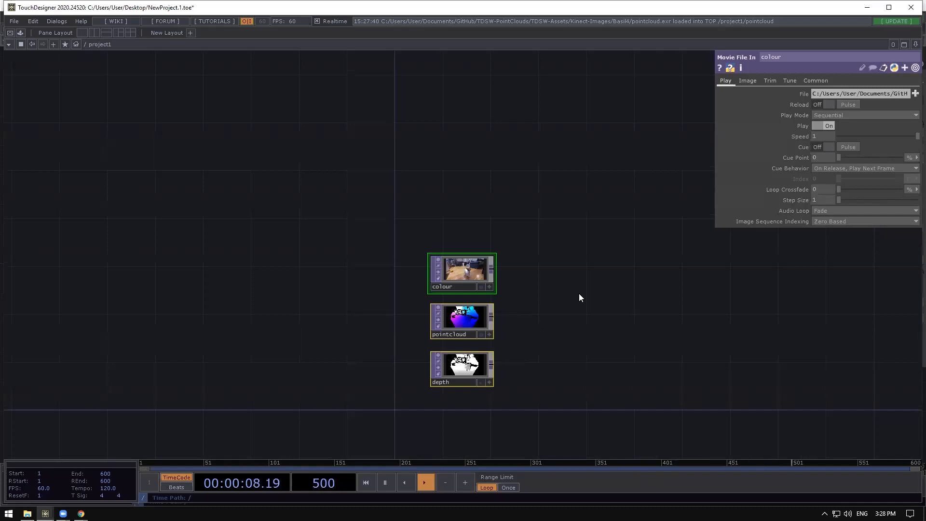
Examine the colour operator's info for its resolution, pixel count and pixel format.
{"action": "middle_click", "coordinate": [468, 281]}
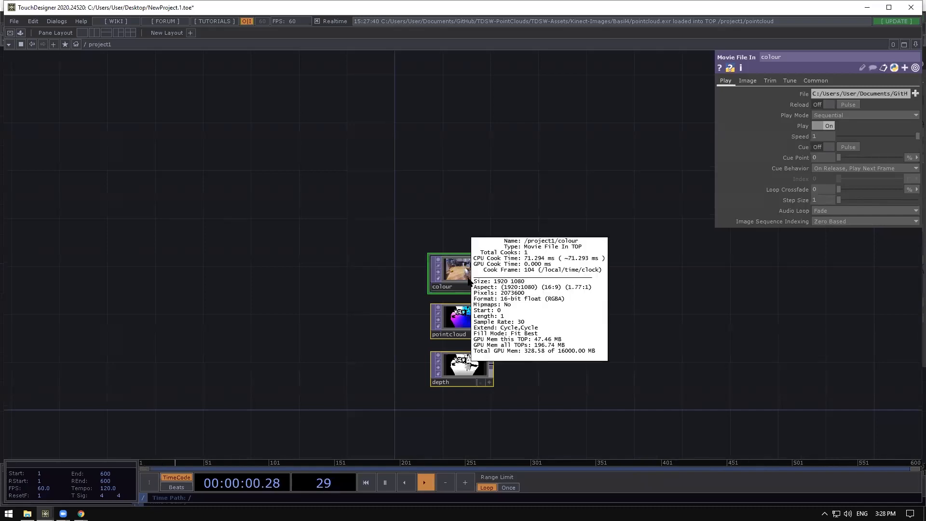
{"action": "middle_click", "coordinate": [465, 270]}
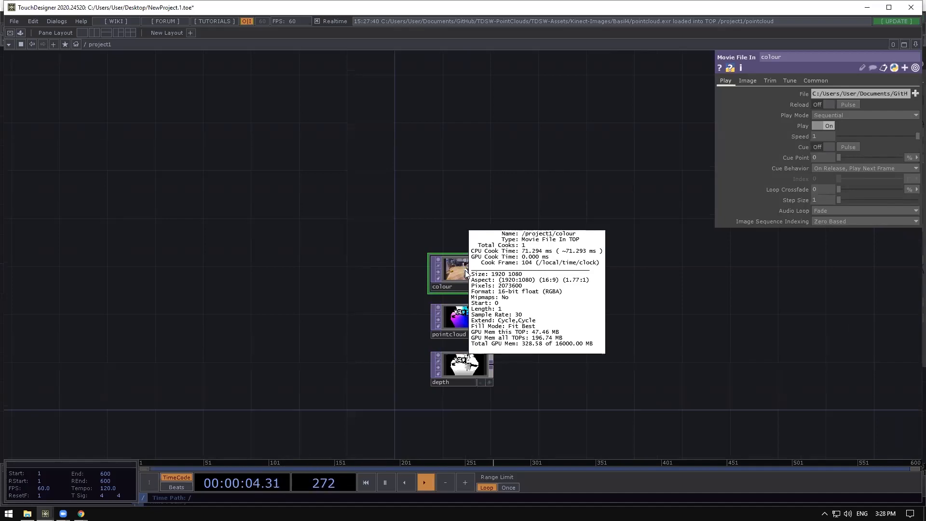
{"action": "left_click_drag", "start_coordinate": [551, 305], "coordinate": [513, 277]}
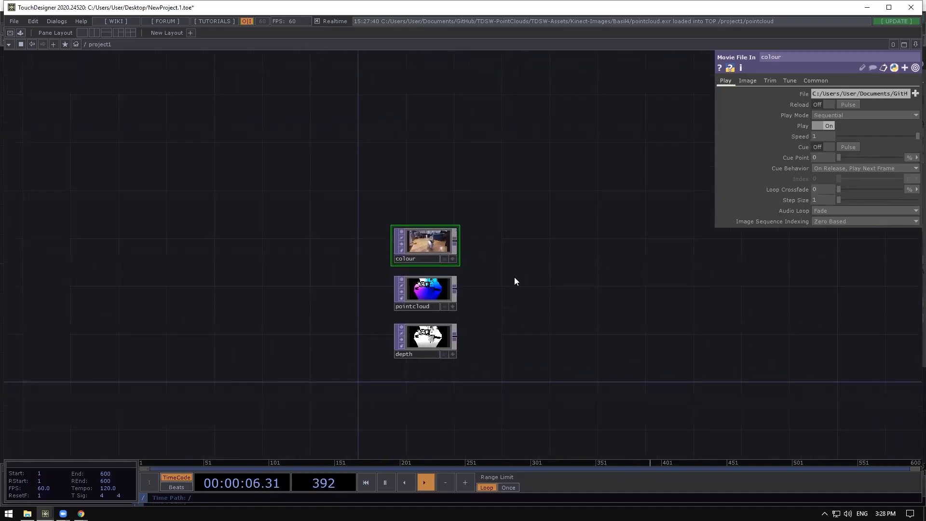
{"action": "scroll", "coordinate": [442, 254], "scroll_direction": "up", "scroll_amount": 2}
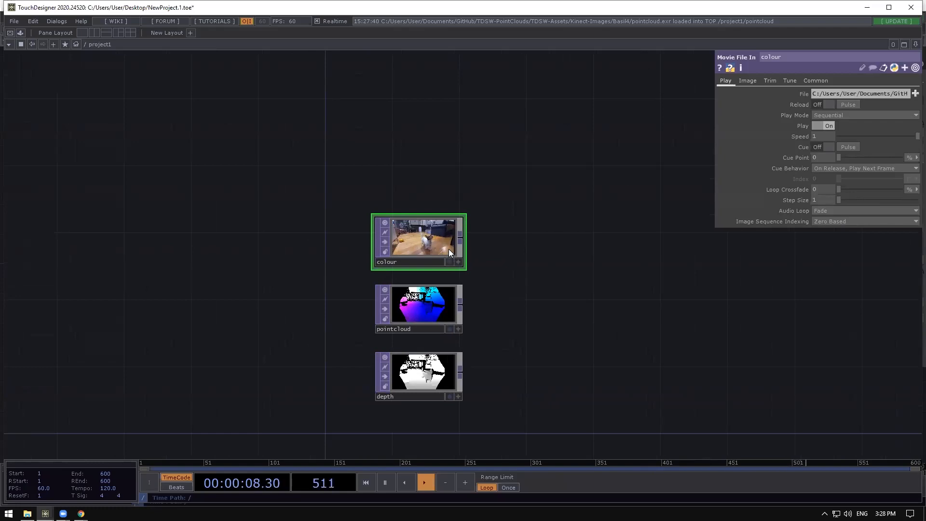
{"action": "left_click_drag", "start_coordinate": [562, 282], "coordinate": [524, 283]}
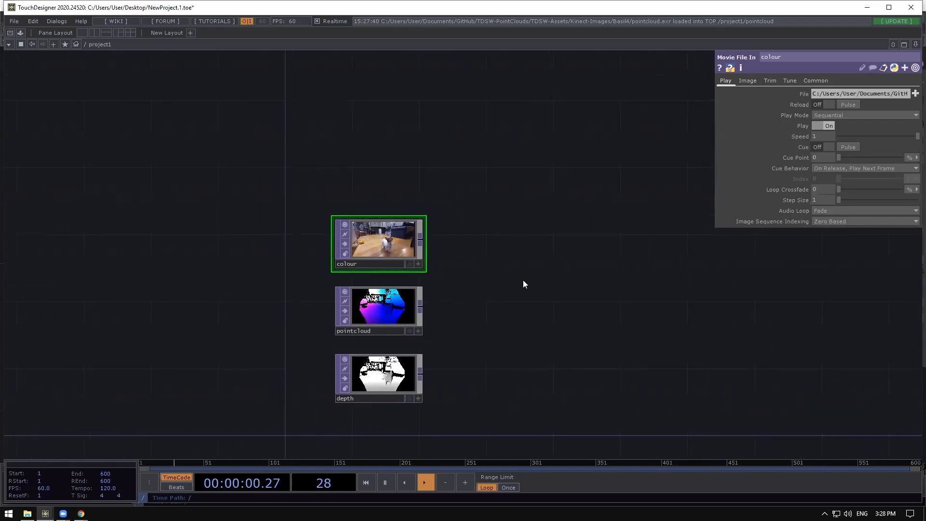
{"action": "middle_click", "coordinate": [355, 225]}
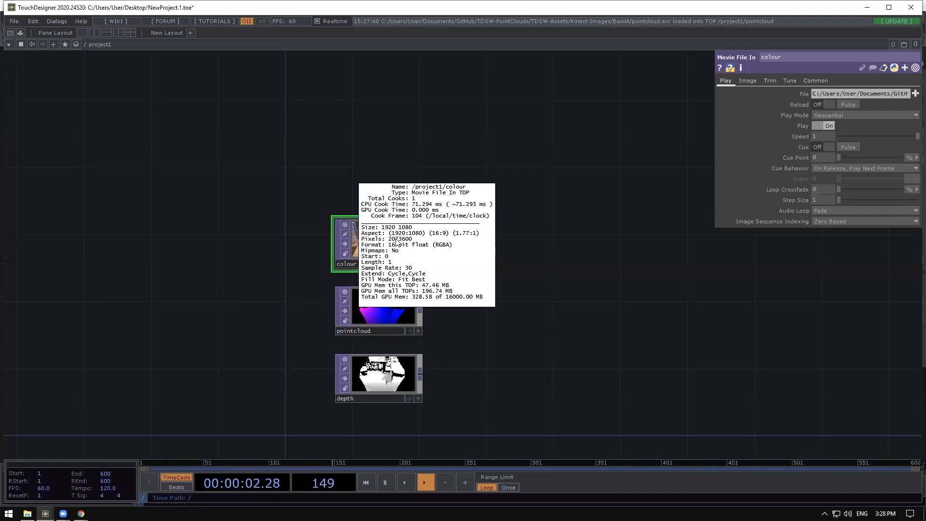
{"action": "middle_click_drag", "start_coordinate": [396, 242], "coordinate": [392, 248]}
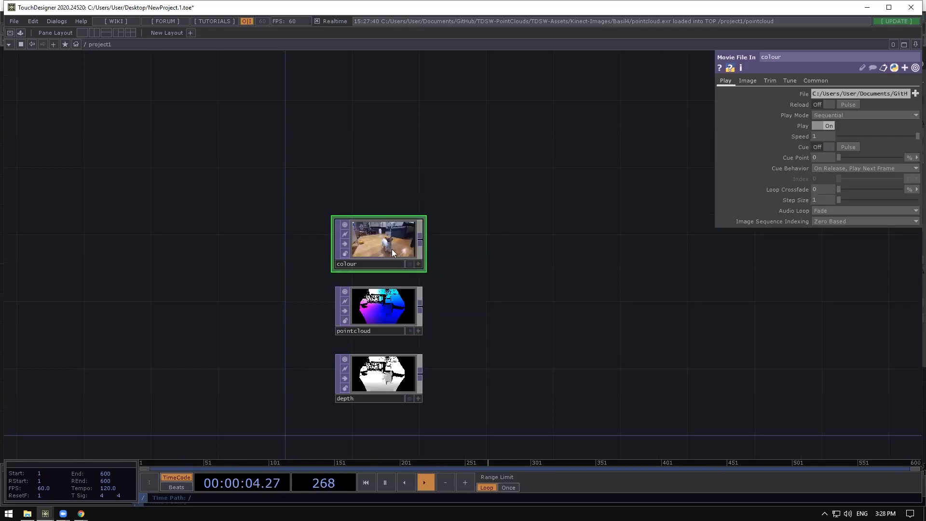
Select the colour, pointcloud and depth operators and move them down together, leaving free space above them.
{"action": "left_click_drag", "start_coordinate": [473, 258], "coordinate": [472, 271]}
{"action": "scroll", "coordinate": [472, 272], "scroll_direction": "down", "scroll_amount": 2}
{"action": "right_click_drag", "start_coordinate": [517, 412], "coordinate": [411, 246]}
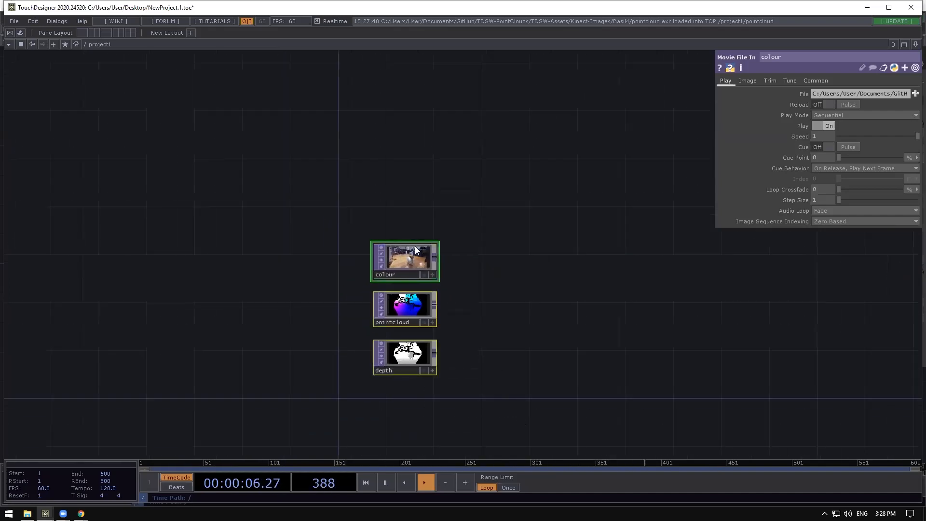
{"action": "left_click_drag", "start_coordinate": [411, 246], "coordinate": [398, 317]}
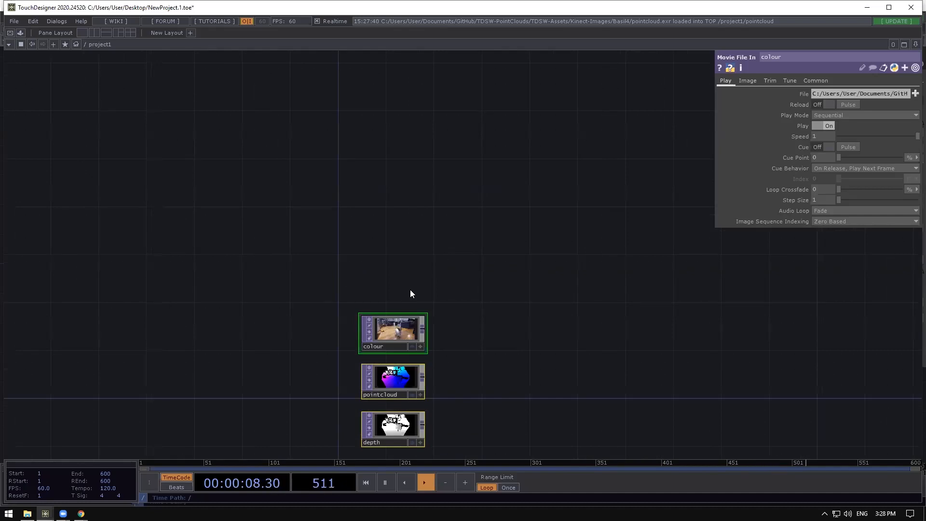
{"action": "left_click_drag", "start_coordinate": [405, 217], "coordinate": [422, 309]}
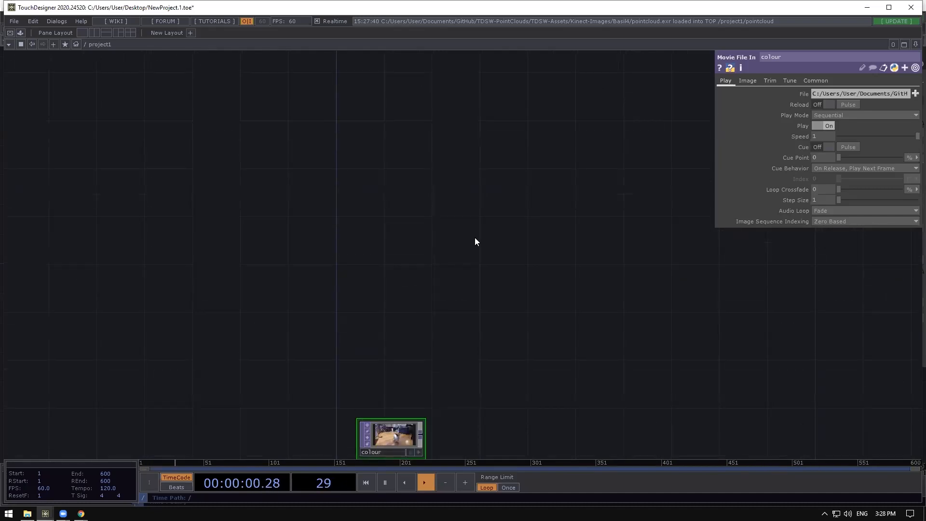
{"action": "left_click_drag", "start_coordinate": [489, 231], "coordinate": [486, 98]}
{"action": "scroll", "coordinate": [397, 363], "scroll_direction": "up", "scroll_amount": 5}
{"action": "scroll", "coordinate": [399, 346], "scroll_direction": "down", "scroll_amount": 3}
{"action": "left_click", "coordinate": [27, 513]}
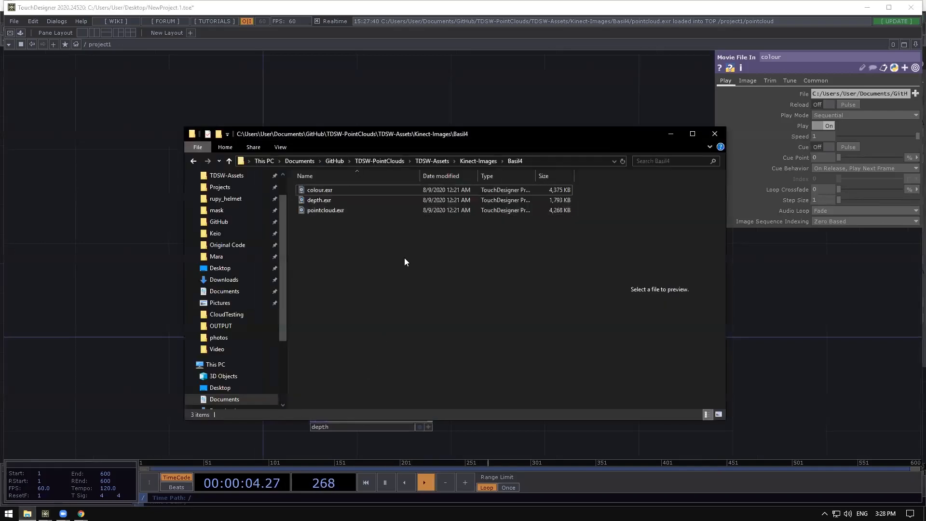
{"action": "left_click", "coordinate": [446, 121]}
Add a Kinect Azure TOP in the empty area above the colour operator.
{"action": "scroll", "coordinate": [483, 423], "scroll_direction": "down", "scroll_amount": 3}
{"action": "left_click_drag", "start_coordinate": [514, 244], "coordinate": [504, 318]}
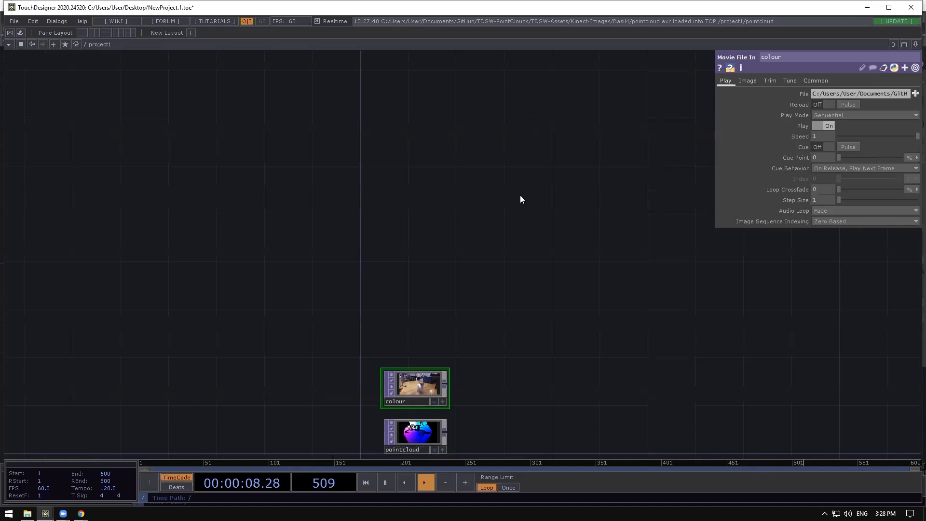
{"action": "key", "text": "Tab"}
{"action": "type", "text": "kin"}
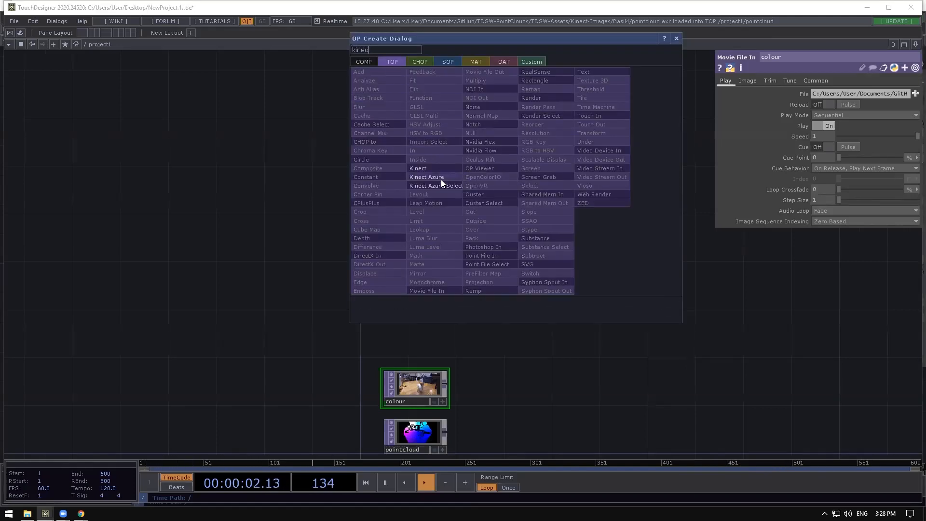
{"action": "left_click", "coordinate": [440, 179]}
{"action": "left_click", "coordinate": [411, 163]}
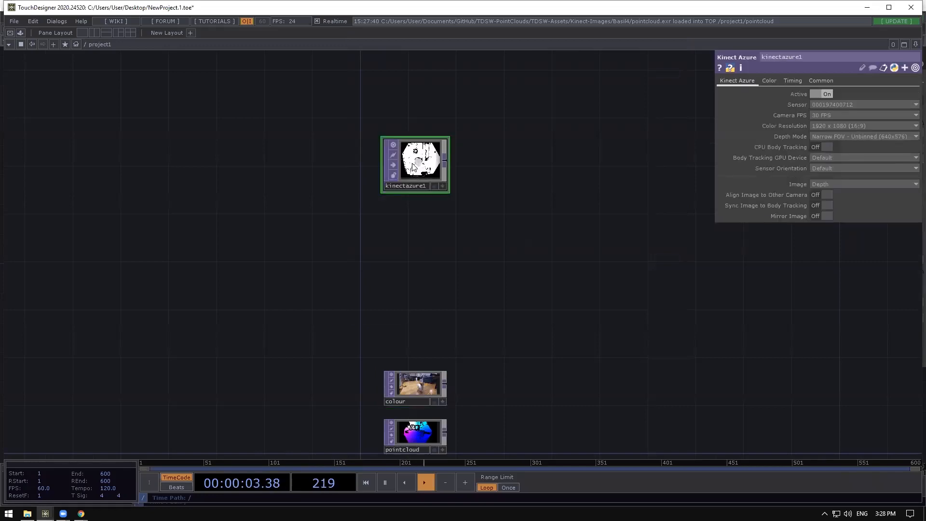
Examine the Kinect Azure operator's depth image up close and read its info for resolution and pixel format.
{"action": "scroll", "coordinate": [418, 137], "scroll_direction": "up", "scroll_amount": 5}
{"action": "middle_click", "coordinate": [418, 210]}
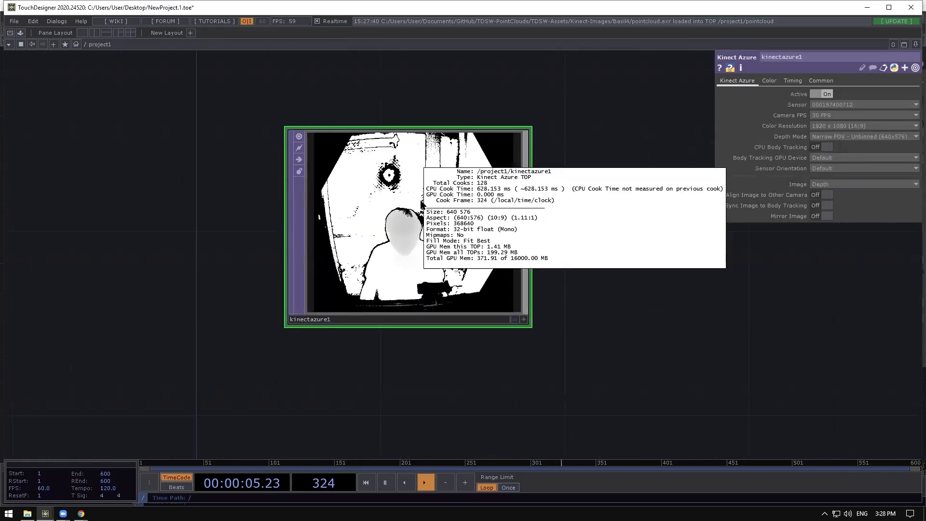
{"action": "scroll", "coordinate": [419, 211], "scroll_direction": "up", "scroll_amount": 3}
{"action": "middle_click", "coordinate": [388, 223]}
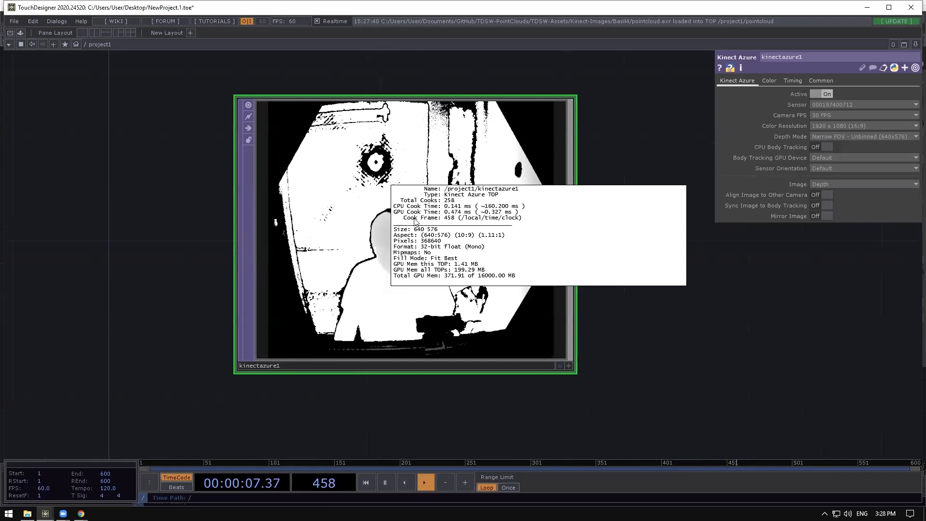
Switch the Kinect Azure operator's image to Color and examine the live colour picture.
{"action": "scroll", "coordinate": [437, 205], "scroll_direction": "down", "scroll_amount": 3}
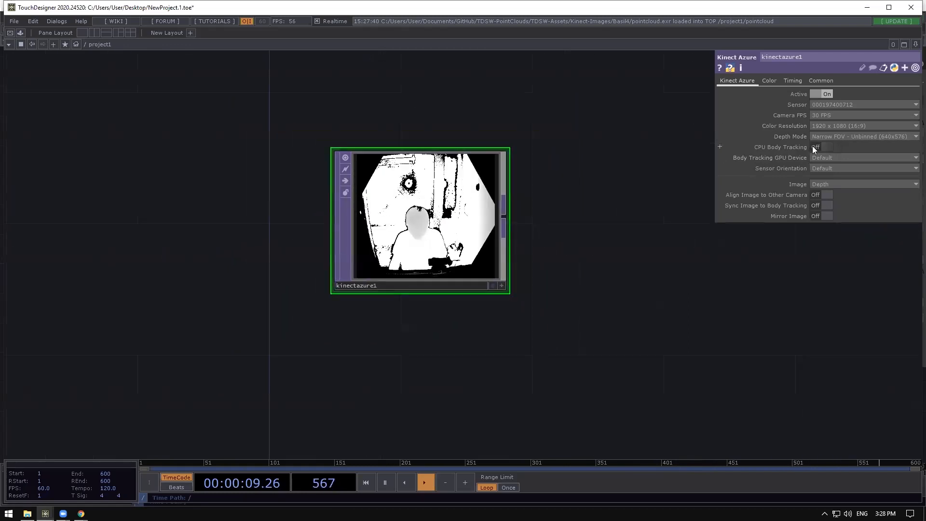
{"action": "left_click", "coordinate": [825, 183]}
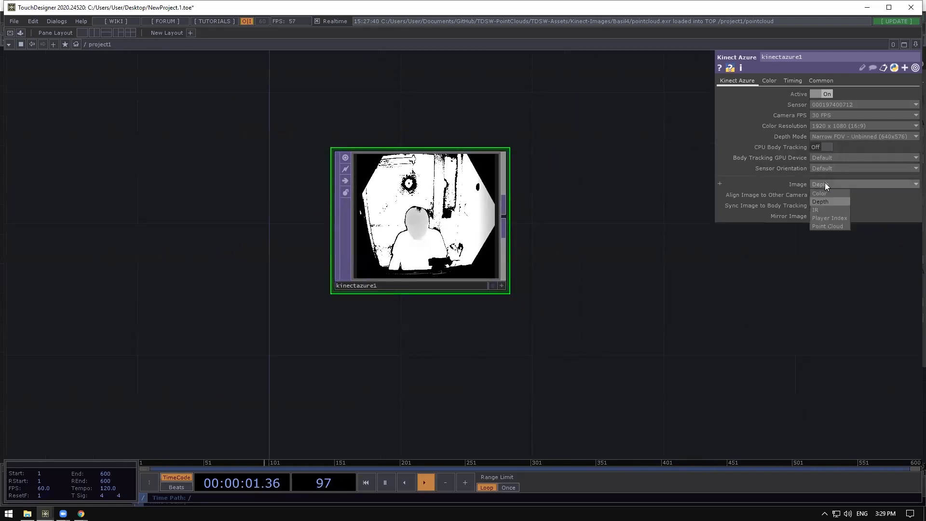
{"action": "left_click", "coordinate": [822, 193]}
{"action": "scroll", "coordinate": [396, 238], "scroll_direction": "up", "scroll_amount": 3}
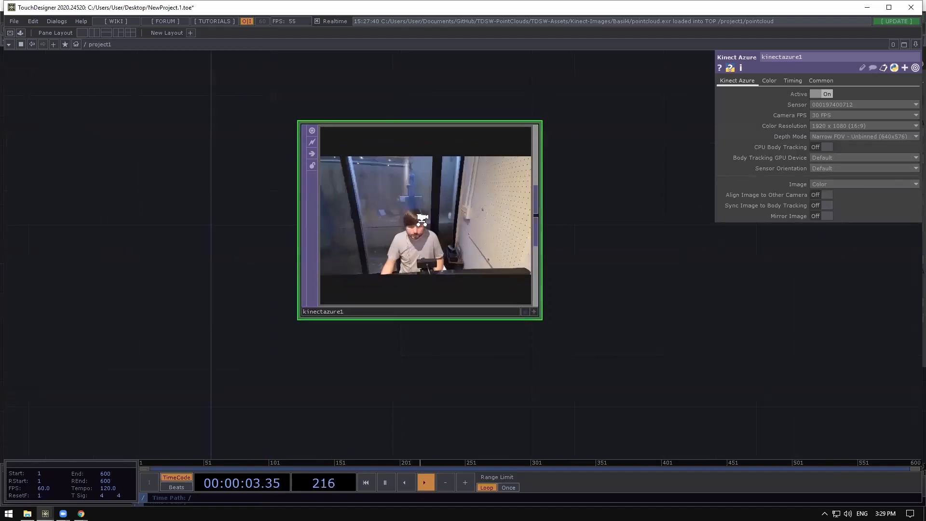
{"action": "middle_click_drag", "start_coordinate": [397, 238], "coordinate": [419, 205]}
{"action": "scroll", "coordinate": [449, 199], "scroll_direction": "down", "scroll_amount": 3}
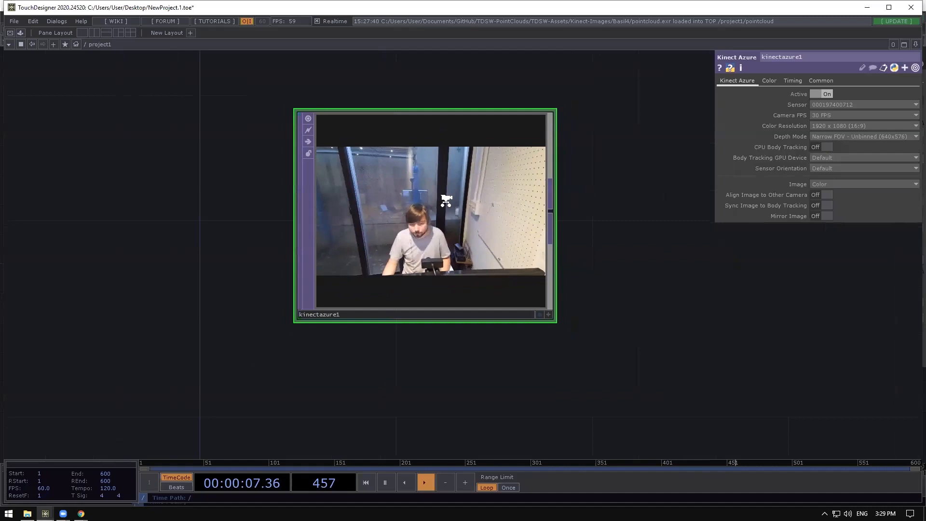
{"action": "scroll", "coordinate": [458, 189], "scroll_direction": "up", "scroll_amount": 3}
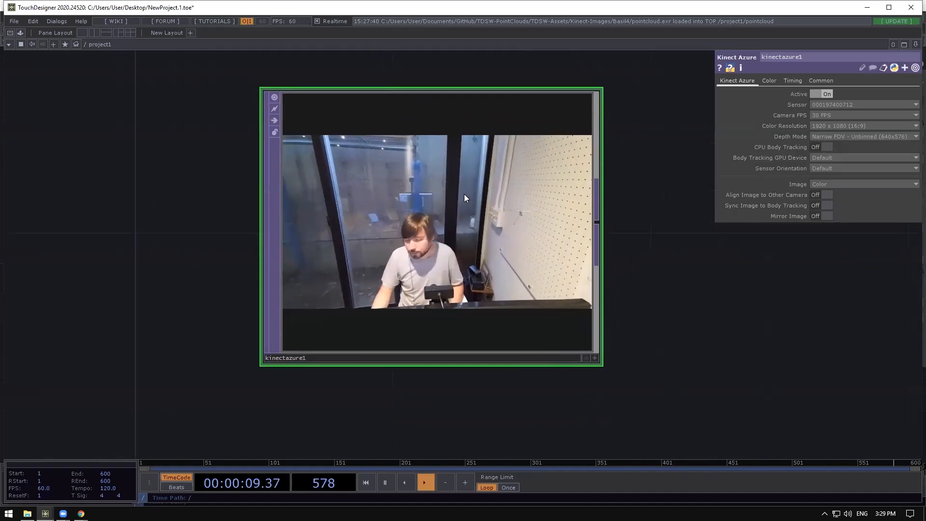
{"action": "scroll", "coordinate": [464, 193], "scroll_direction": "down", "scroll_amount": 2}
Try to use a pasted copy of the Kinect Azure operator as a second input, read its warning and delete it.
{"action": "left_click_drag", "start_coordinate": [495, 394], "coordinate": [491, 265]}
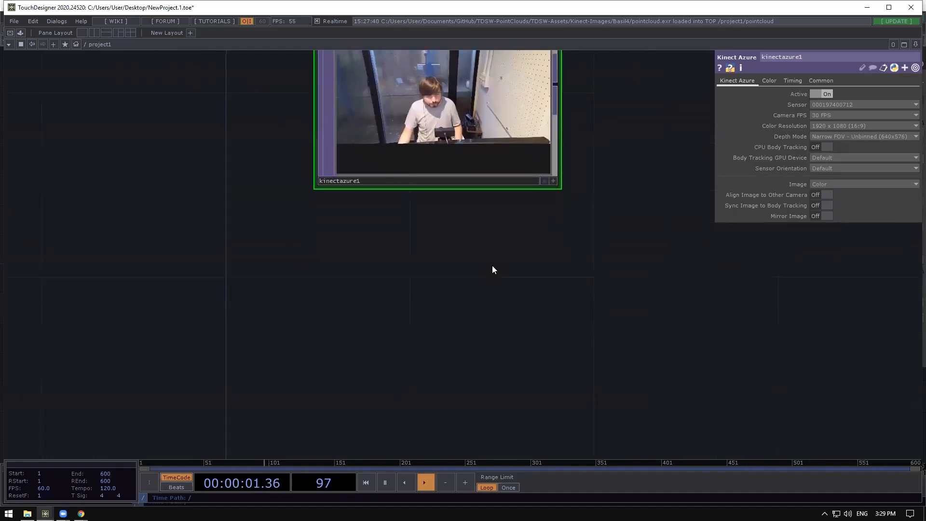
{"action": "key", "text": "ctrl+v"}
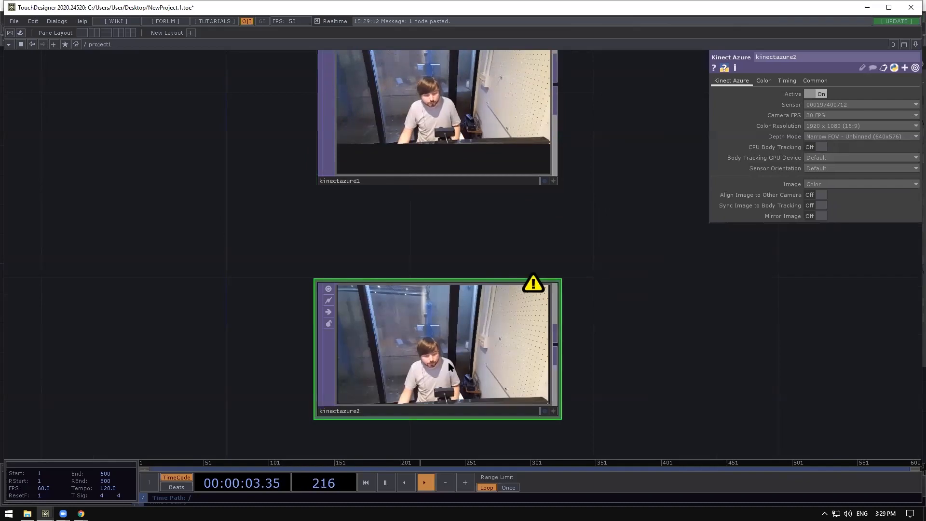
{"action": "left_click_drag", "start_coordinate": [448, 362], "coordinate": [449, 316]}
{"action": "middle_click", "coordinate": [469, 264]}
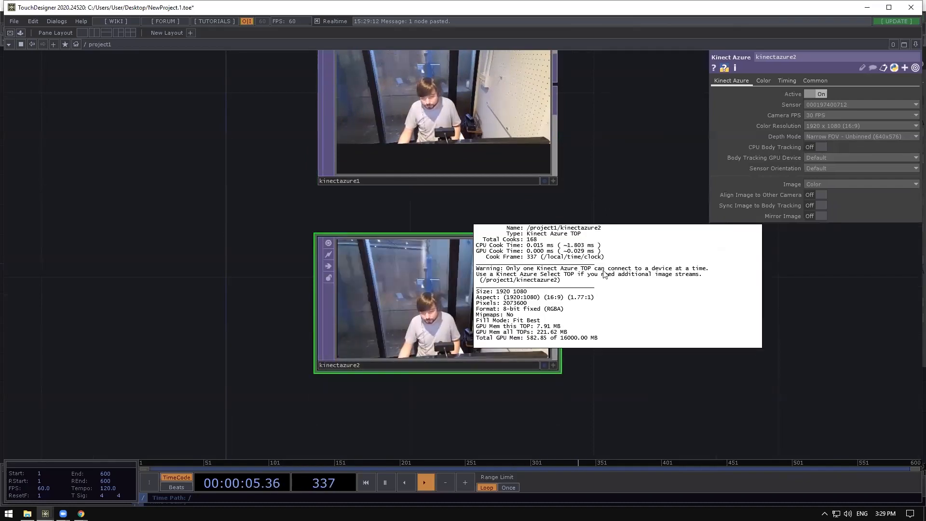
{"action": "key", "text": "Delete"}
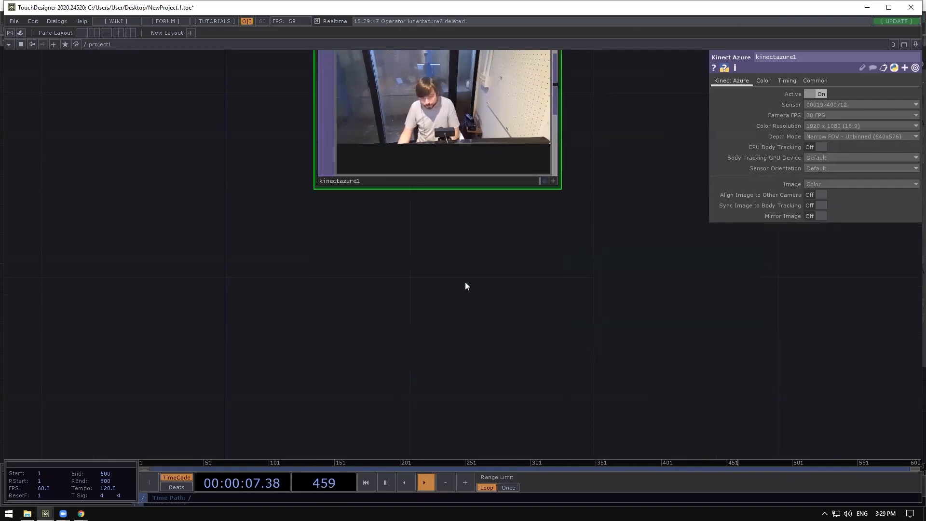
Add a Kinect Azure Select TOP in the empty space below kinectazure1.
{"action": "key", "text": "Tab"}
{"action": "type", "text": "kibne"}
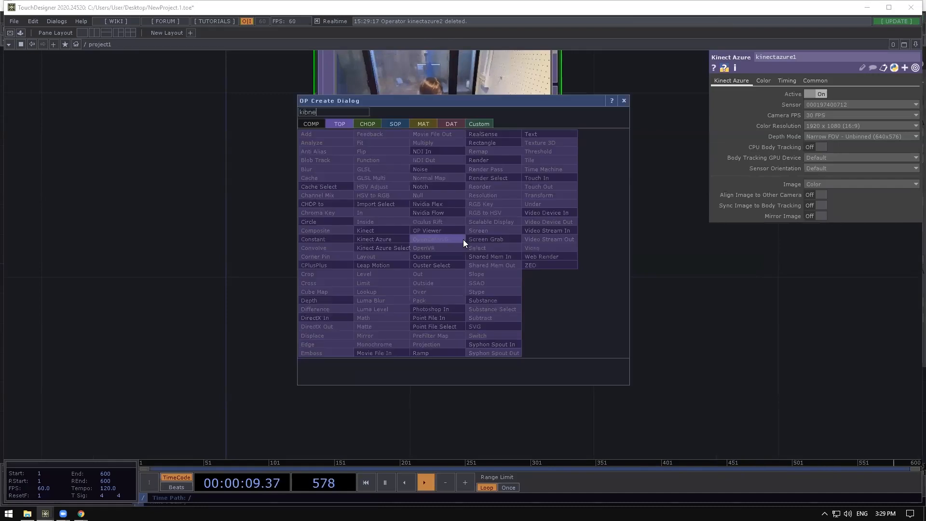
{"action": "key", "text": "BackSpace"}
{"action": "key", "text": "BackSpace"}
{"action": "key", "text": "BackSpace"}
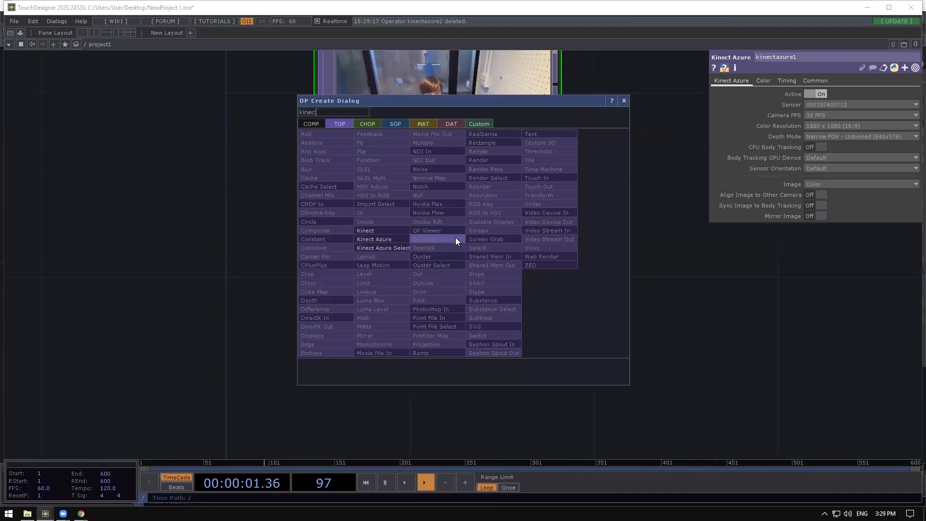
{"action": "left_click", "coordinate": [390, 246]}
{"action": "left_click", "coordinate": [442, 274]}
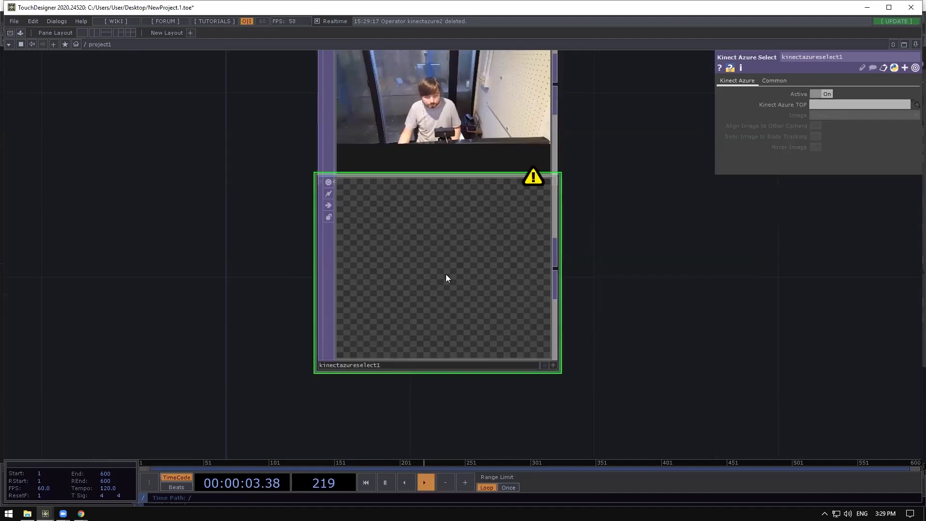
Link the Kinect Azure Select to kinectazure1, output Point Cloud and turn on Align Image to Other Camera.
{"action": "scroll", "coordinate": [451, 315], "scroll_direction": "down", "scroll_amount": 2}
{"action": "left_click_drag", "start_coordinate": [464, 140], "coordinate": [800, 104]}
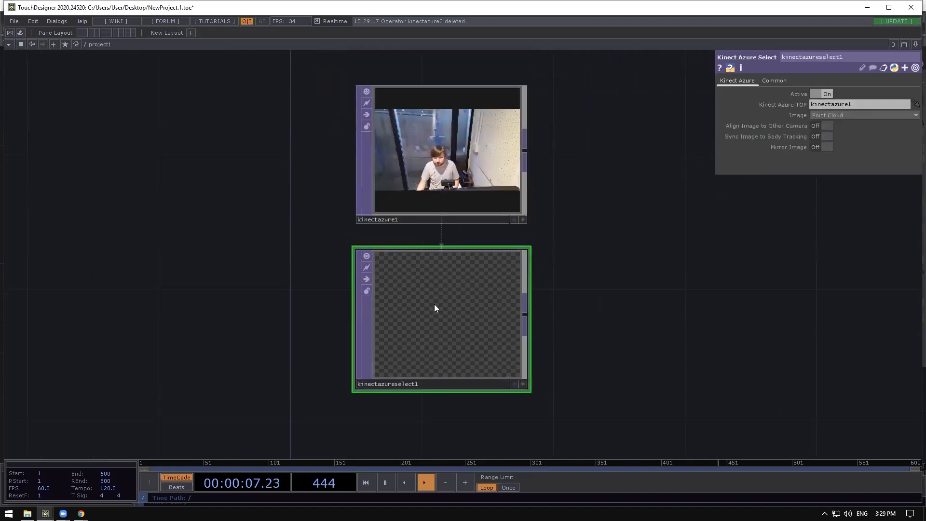
{"action": "scroll", "coordinate": [434, 304], "scroll_direction": "up", "scroll_amount": 3}
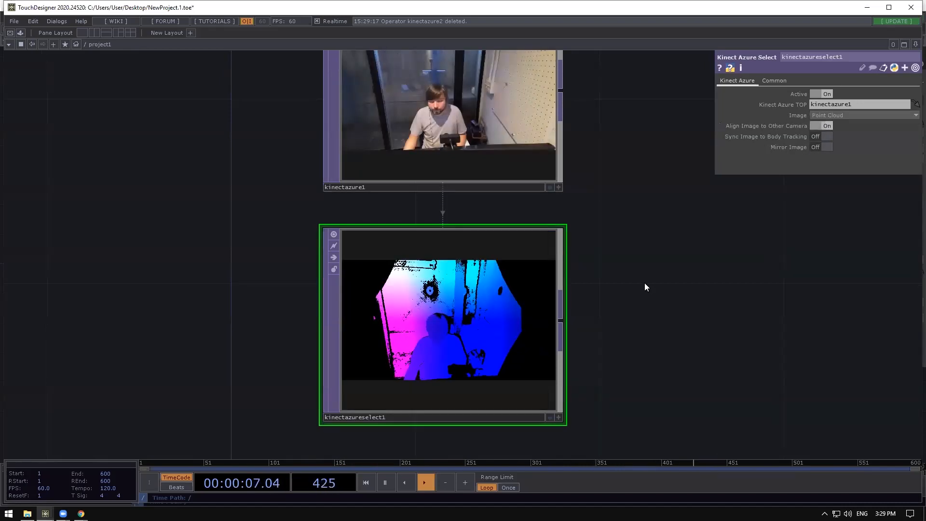
Compare the info of kinectazure1 and kinectazureselect1 for matching resolution, and read their pixel formats.
{"action": "scroll", "coordinate": [500, 286], "scroll_direction": "down", "scroll_amount": 3}
{"action": "middle_click", "coordinate": [466, 160]}
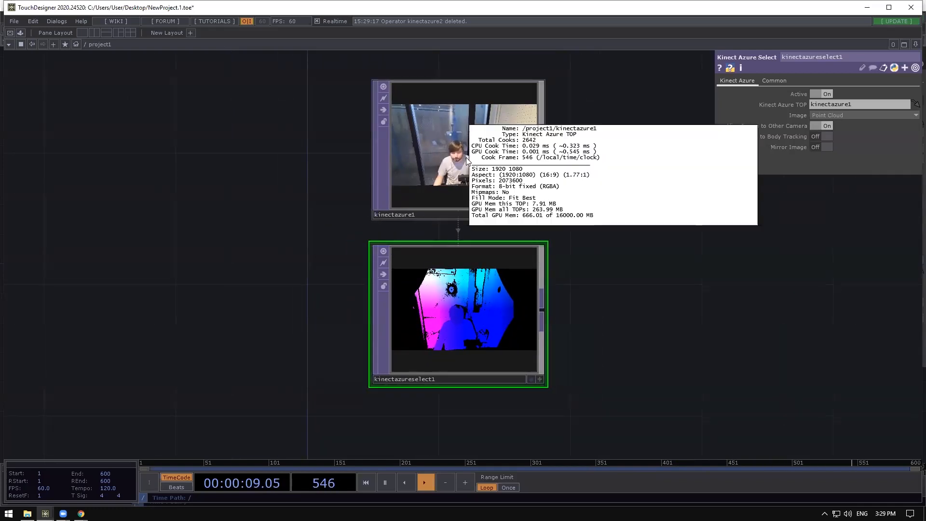
{"action": "middle_click", "coordinate": [467, 283]}
{"action": "middle_click", "coordinate": [467, 308]}
{"action": "middle_click", "coordinate": [466, 169]}
{"action": "left_click_drag", "start_coordinate": [596, 329], "coordinate": [584, 245]}
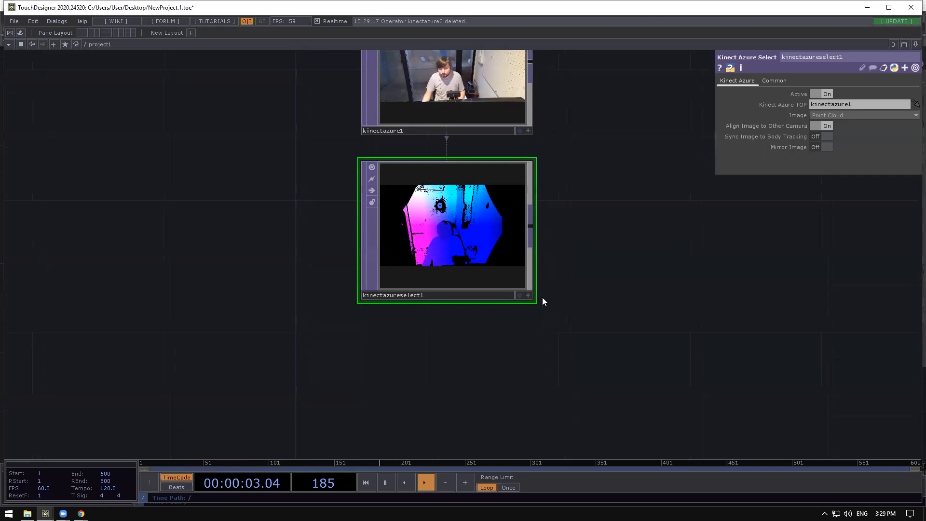
{"action": "middle_click", "coordinate": [476, 195]}
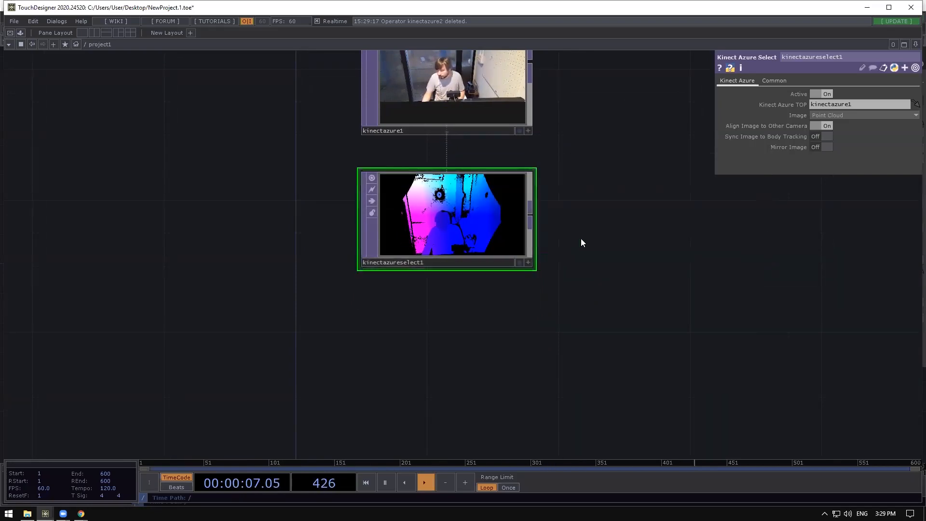
{"action": "left_click_drag", "start_coordinate": [637, 259], "coordinate": [631, 289]}
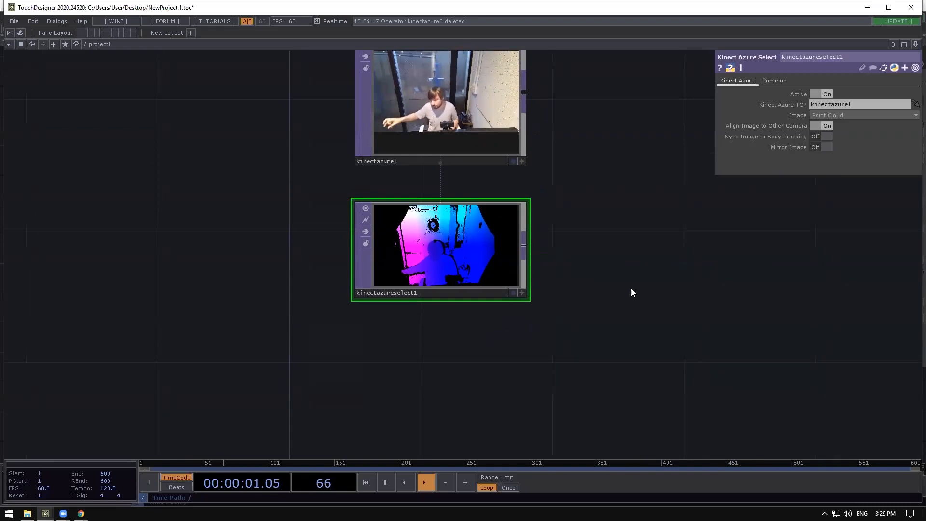
Duplicate the point cloud select operator directly below itself and set the copy's image to Depth.
{"action": "scroll", "coordinate": [496, 270], "scroll_direction": "down", "scroll_amount": 2}
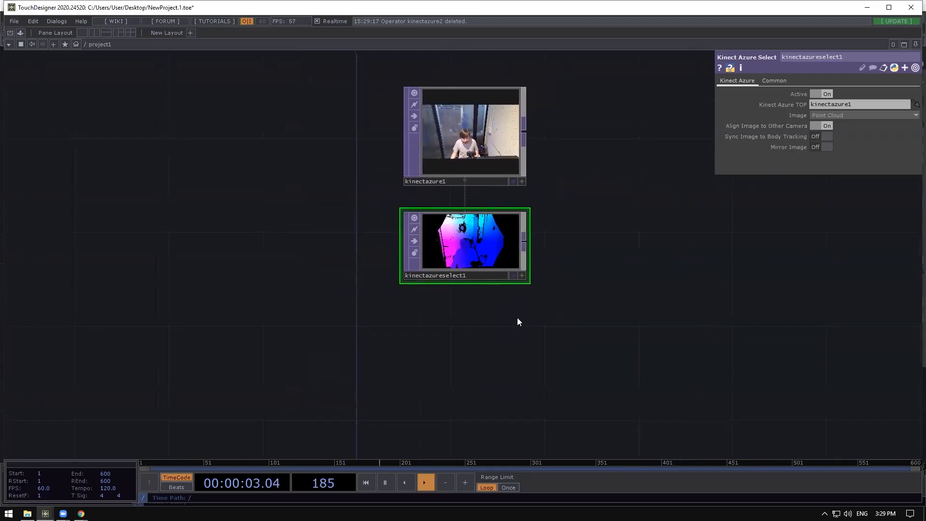
{"action": "key", "text": "ctrl+c"}
{"action": "key", "text": "ctrl+v"}
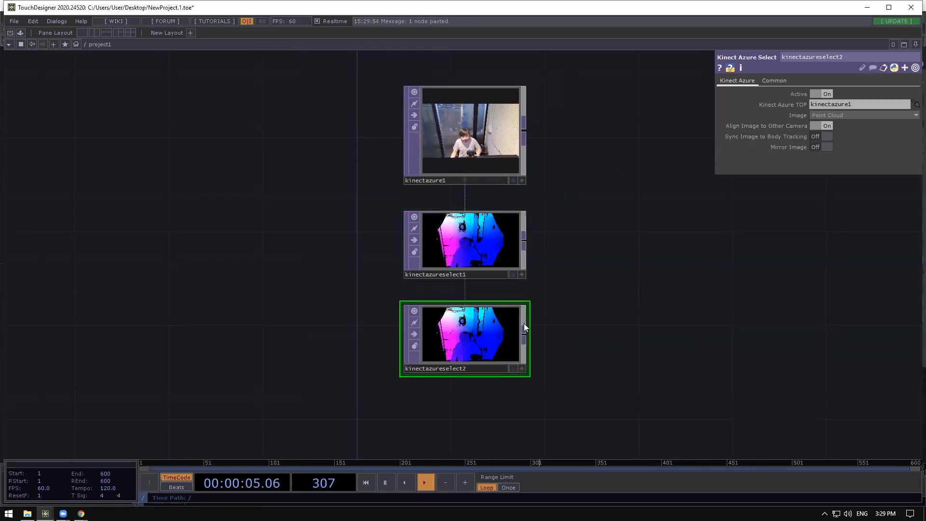
{"action": "key", "text": "Delete"}
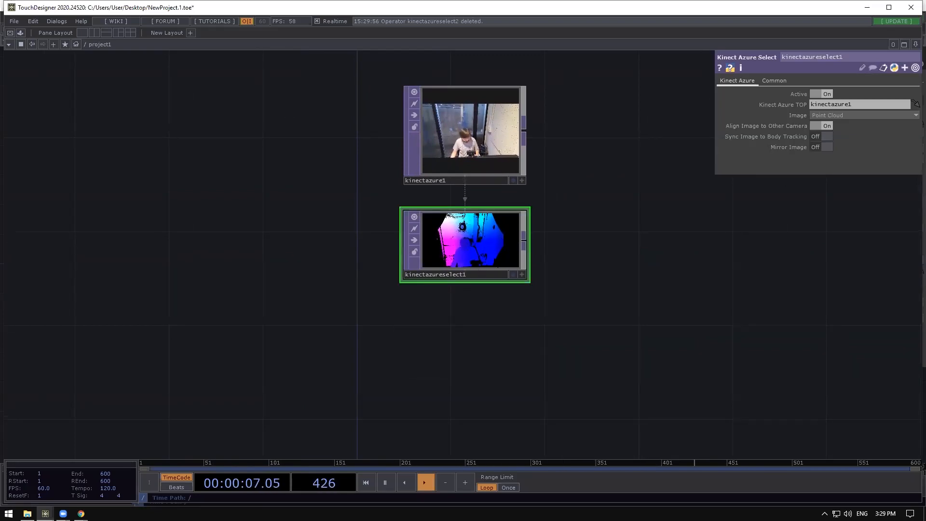
{"action": "key", "text": "ctrl+v"}
{"action": "scroll", "coordinate": [486, 333], "scroll_direction": "up", "scroll_amount": 1}
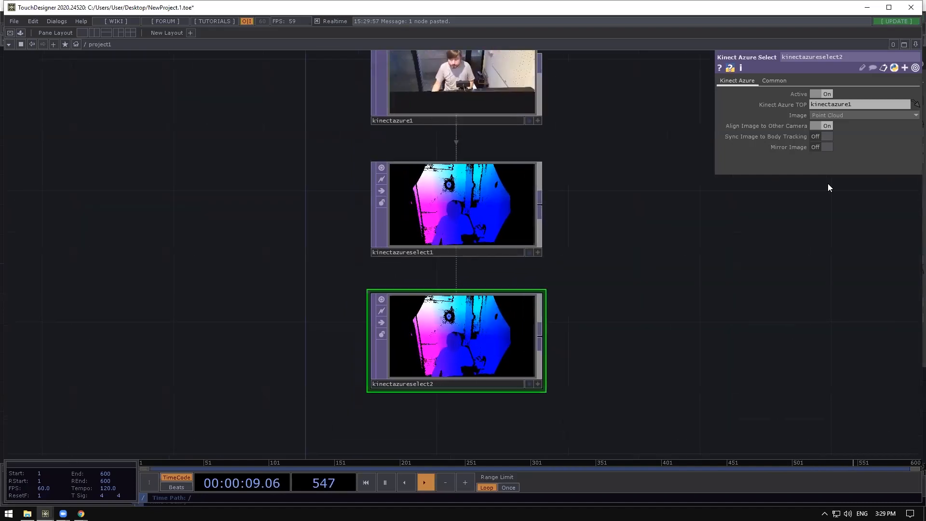
{"action": "left_click", "coordinate": [851, 113]}
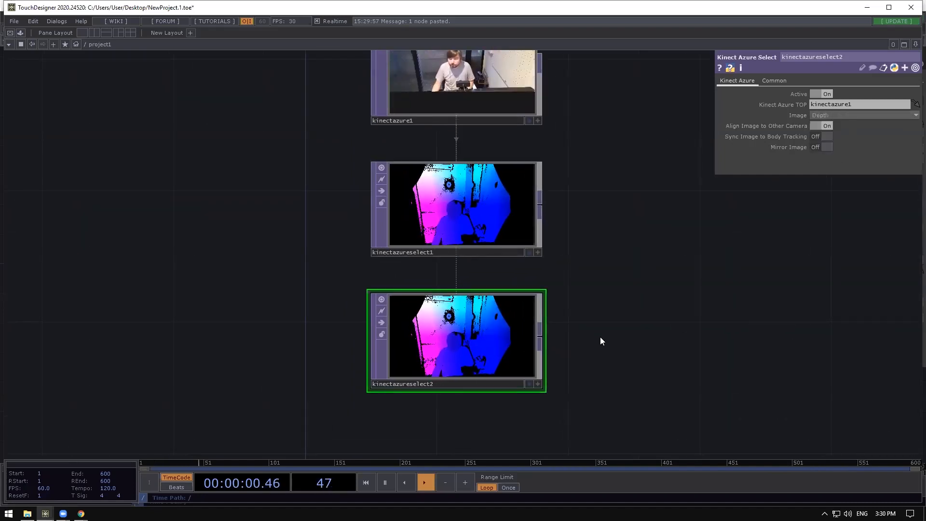
{"action": "left_click_drag", "start_coordinate": [600, 336], "coordinate": [514, 363]}
{"action": "scroll", "coordinate": [514, 362], "scroll_direction": "down", "scroll_amount": 2}
Select the colour, pointcloud and depth operators together and move them up beneath the live Kinect operators.
{"action": "left_click", "coordinate": [427, 171]}
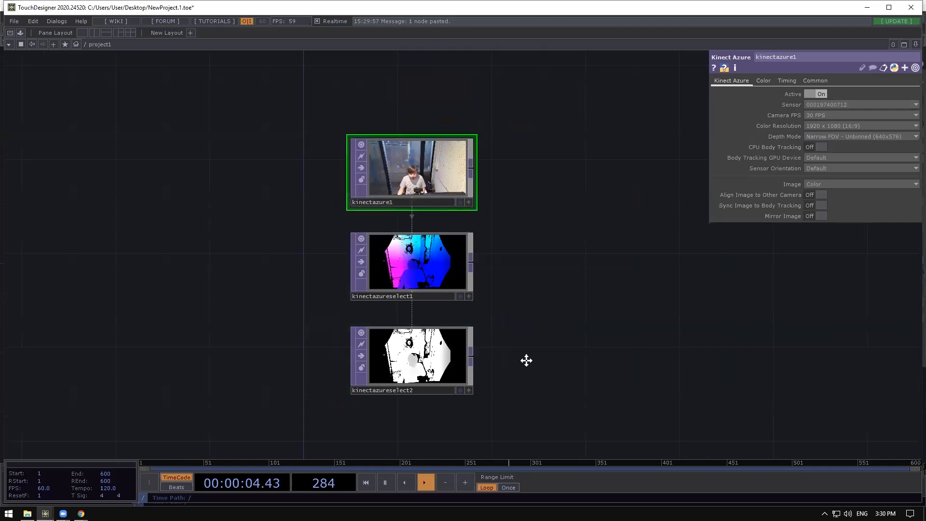
{"action": "left_click_drag", "start_coordinate": [526, 360], "coordinate": [529, 284]}
{"action": "scroll", "coordinate": [461, 213], "scroll_direction": "down", "scroll_amount": 4}
{"action": "left_click_drag", "start_coordinate": [483, 341], "coordinate": [502, 209]}
{"action": "scroll", "coordinate": [454, 232], "scroll_direction": "up", "scroll_amount": 5}
{"action": "scroll", "coordinate": [435, 351], "scroll_direction": "down", "scroll_amount": 4}
{"action": "right_click_drag", "start_coordinate": [368, 270], "coordinate": [477, 424]}
{"action": "left_click_drag", "start_coordinate": [461, 301], "coordinate": [461, 217]}
{"action": "left_click_drag", "start_coordinate": [509, 223], "coordinate": [508, 367]}
{"action": "scroll", "coordinate": [451, 145], "scroll_direction": "up", "scroll_amount": 3}
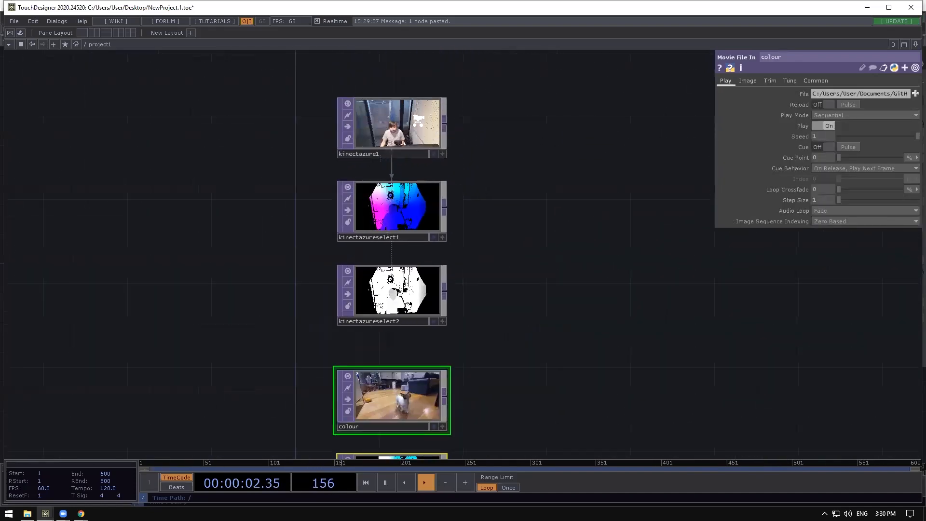
Compare the live Kinect operators with the saved image operators and read the info of kinectazure1 and kinectazureselect1.
{"action": "left_click", "coordinate": [413, 122]}
{"action": "scroll", "coordinate": [414, 121], "scroll_direction": "down", "scroll_amount": 3}
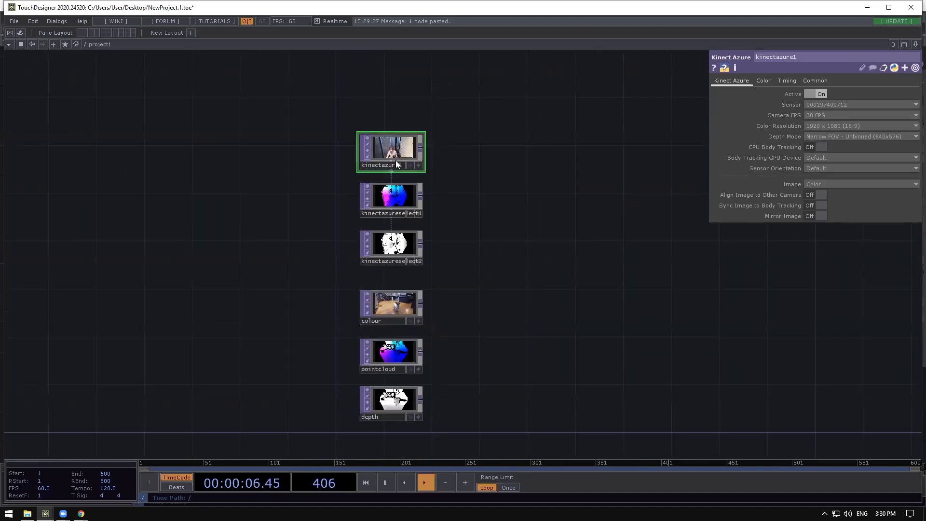
{"action": "scroll", "coordinate": [432, 118], "scroll_direction": "up", "scroll_amount": 4}
{"action": "middle_click", "coordinate": [395, 175]}
{"action": "left_click_drag", "start_coordinate": [481, 215], "coordinate": [436, 266]}
{"action": "left_click_drag", "start_coordinate": [437, 217], "coordinate": [465, 82]}
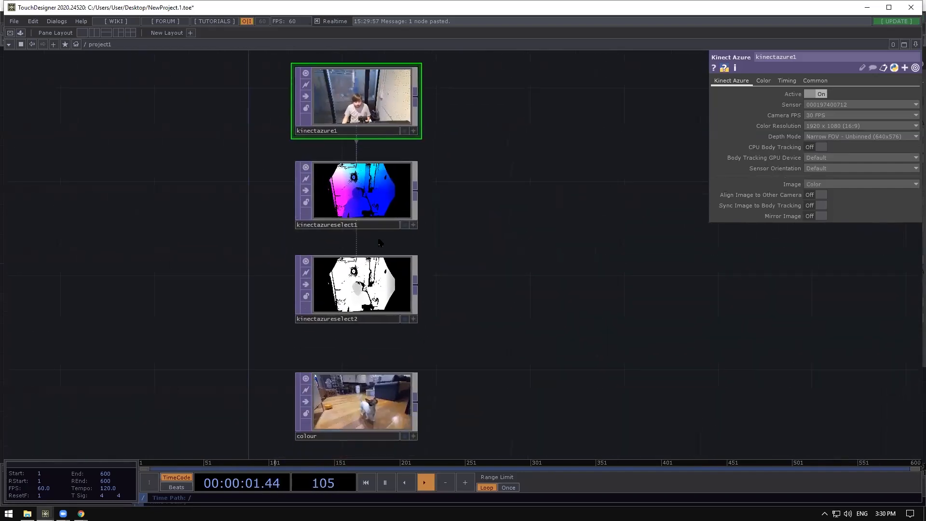
{"action": "left_click", "coordinate": [347, 203]}
{"action": "scroll", "coordinate": [349, 200], "scroll_direction": "up", "scroll_amount": 3}
{"action": "middle_click", "coordinate": [361, 194]}
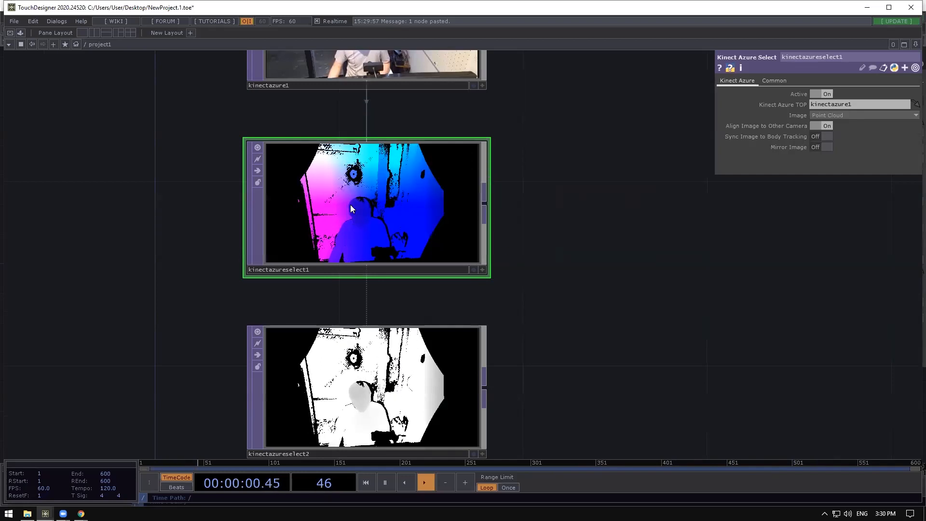
{"action": "scroll", "coordinate": [389, 210], "scroll_direction": "down", "scroll_amount": 3}
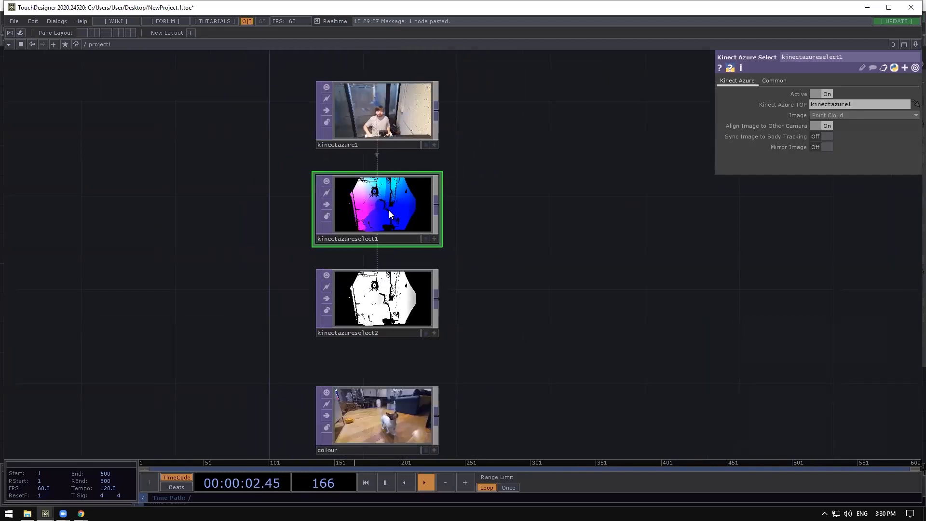
{"action": "scroll", "coordinate": [387, 188], "scroll_direction": "up", "scroll_amount": 3}
{"action": "scroll", "coordinate": [393, 251], "scroll_direction": "down", "scroll_amount": 4}
{"action": "left_click_drag", "start_coordinate": [469, 254], "coordinate": [454, 256]}
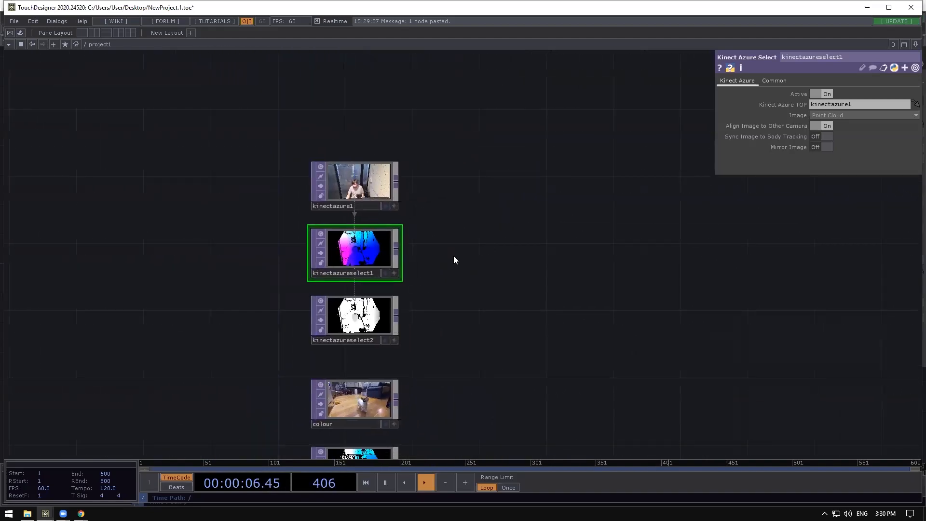
Select the saved colour, pointcloud and depth image operators and delete them, keeping only the live Kinect operators.
{"action": "scroll", "coordinate": [403, 247], "scroll_direction": "down", "scroll_amount": 3}
{"action": "left_click_drag", "start_coordinate": [427, 321], "coordinate": [430, 232]}
{"action": "right_click_drag", "start_coordinate": [374, 259], "coordinate": [374, 260]}
{"action": "scroll", "coordinate": [375, 260], "scroll_direction": "up", "scroll_amount": 2}
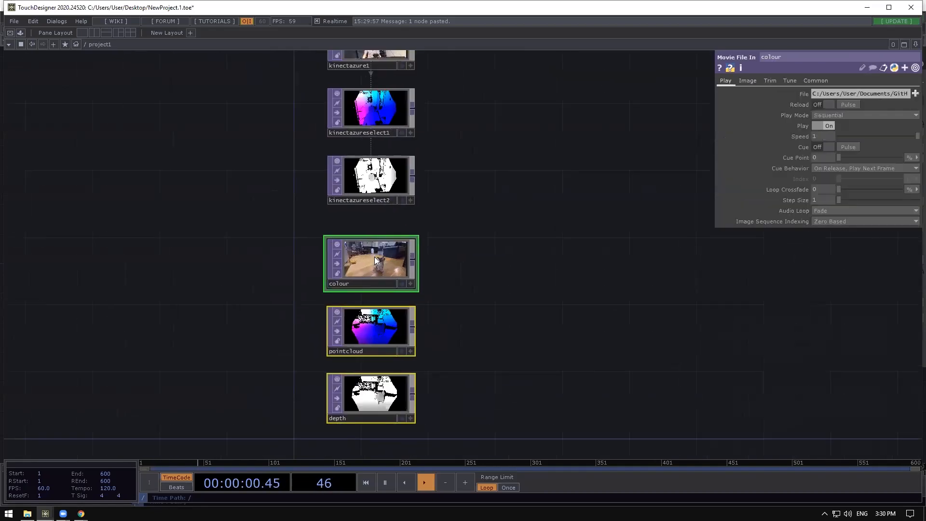
{"action": "scroll", "coordinate": [385, 196], "scroll_direction": "down", "scroll_amount": 4}
{"action": "left_click_drag", "start_coordinate": [381, 256], "coordinate": [369, 293]}
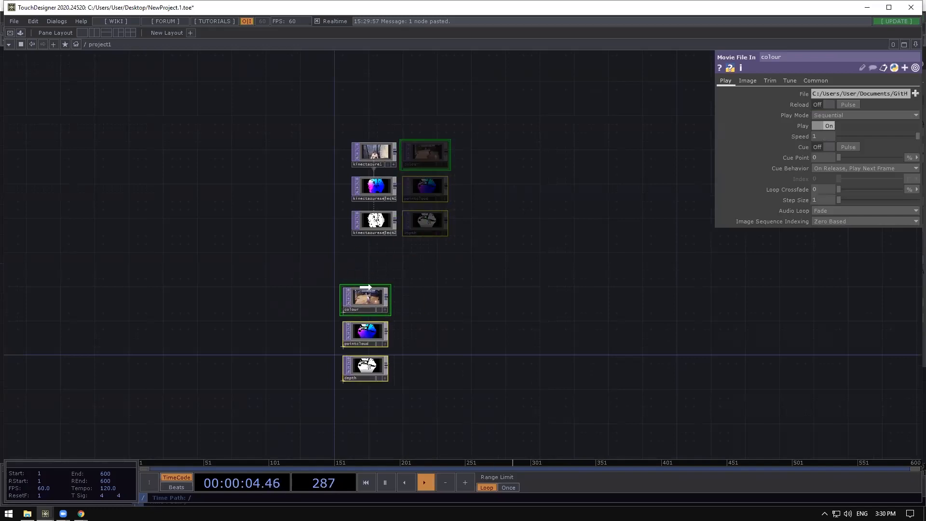
{"action": "scroll", "coordinate": [369, 295], "scroll_direction": "up", "scroll_amount": 2}
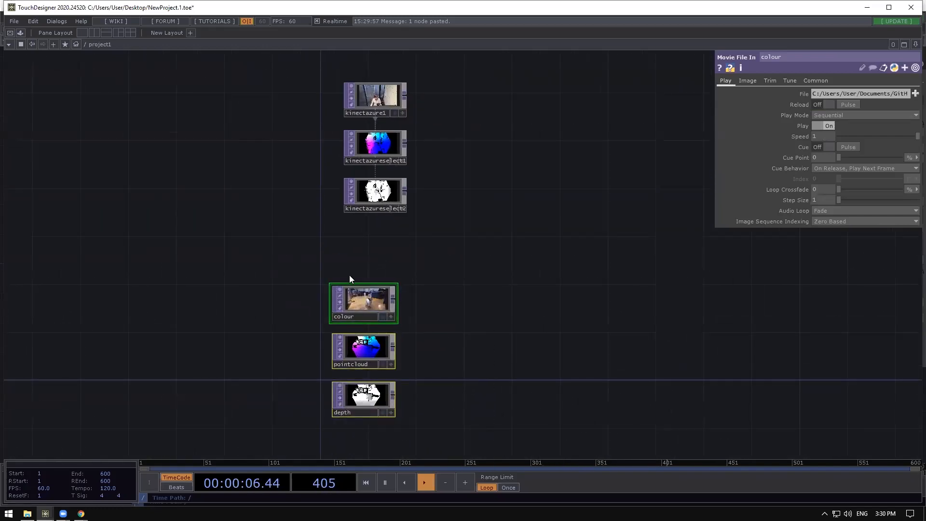
{"action": "key", "text": "Delete"}
Add a Fit operator fed by the colour Kinect operator and place it beside it in the same row.
{"action": "scroll", "coordinate": [446, 280], "scroll_direction": "up", "scroll_amount": 2}
{"action": "left_click", "coordinate": [385, 243]}
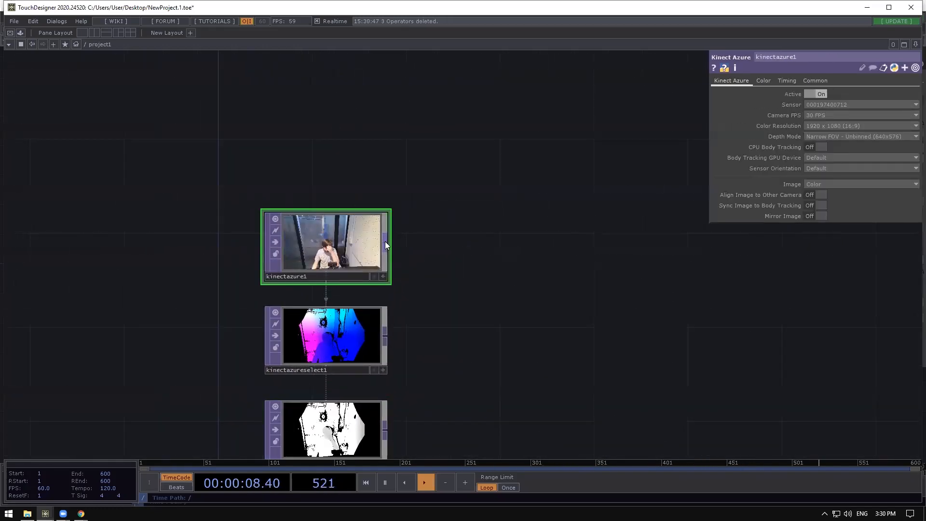
{"action": "right_click", "coordinate": [384, 244]}
{"action": "type", "text": "fit"}
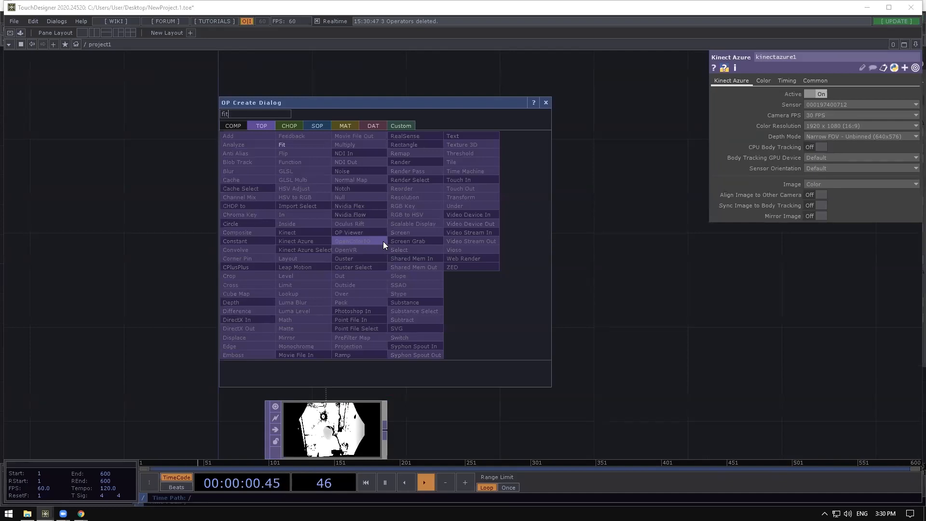
{"action": "left_click", "coordinate": [312, 144]}
{"action": "left_click", "coordinate": [534, 238]}
{"action": "left_click_drag", "start_coordinate": [533, 239], "coordinate": [533, 256]}
{"action": "middle_click", "coordinate": [528, 245]}
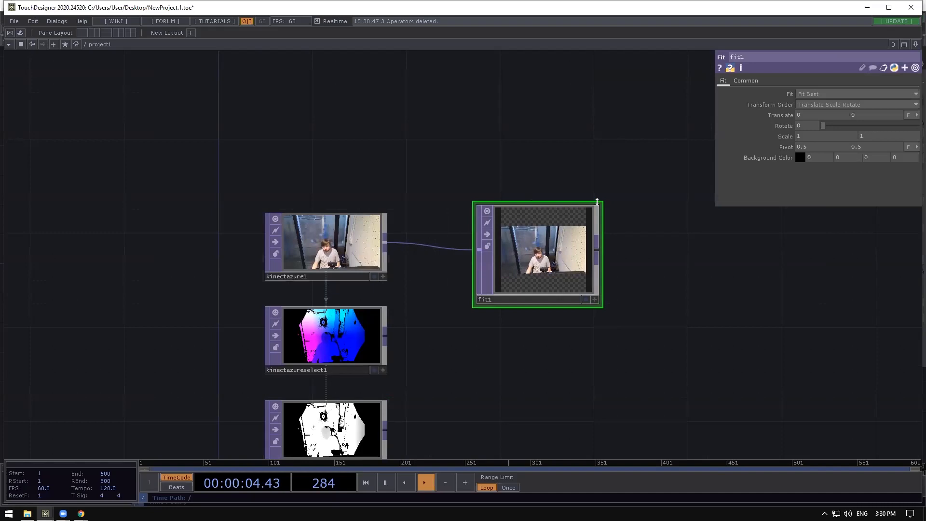
Set the output resolution of the colour image's Fit operator to 640 by 360.
{"action": "left_click", "coordinate": [745, 81]}
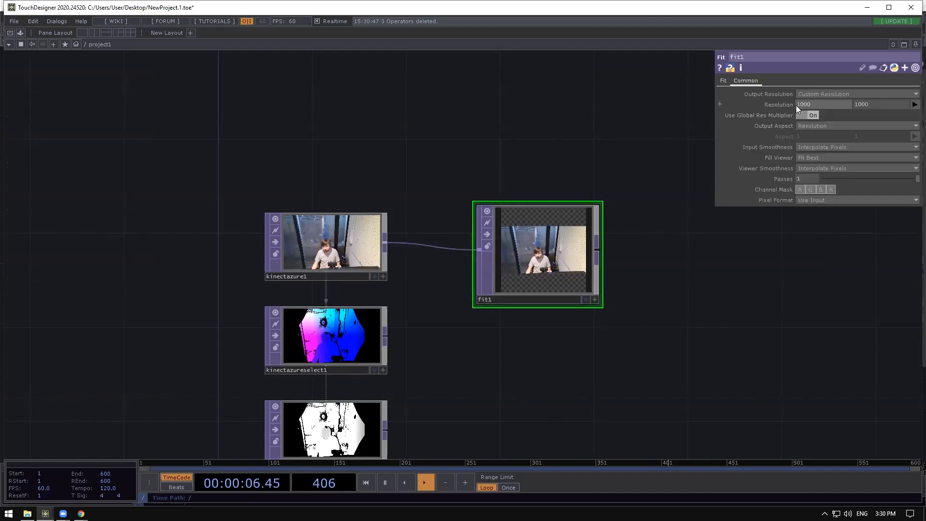
{"action": "type", "text": "1920/3"}
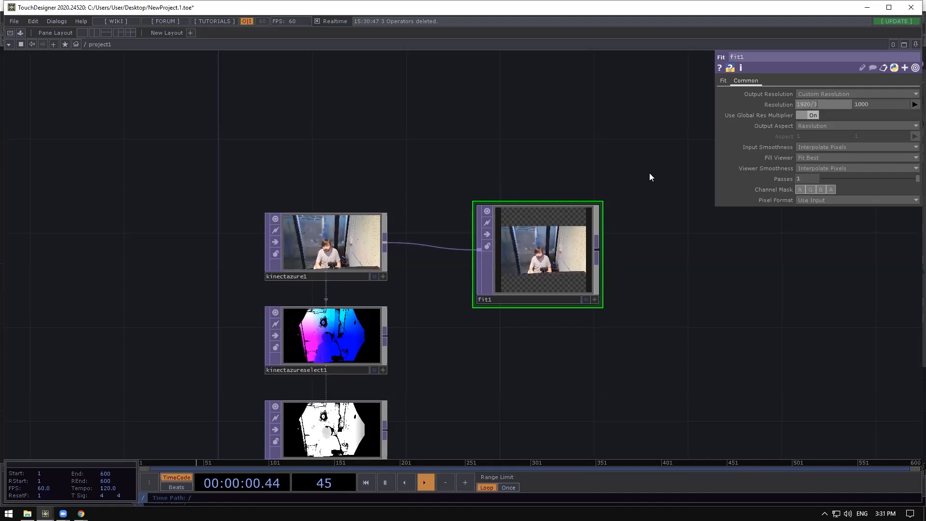
{"action": "key", "text": "Return"}
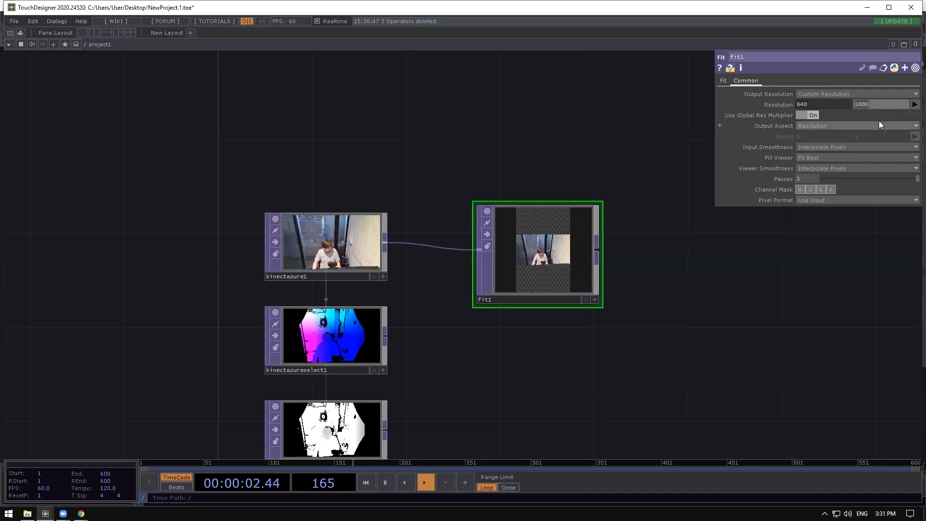
{"action": "type", "text": "2"}
{"action": "key", "text": "Return"}
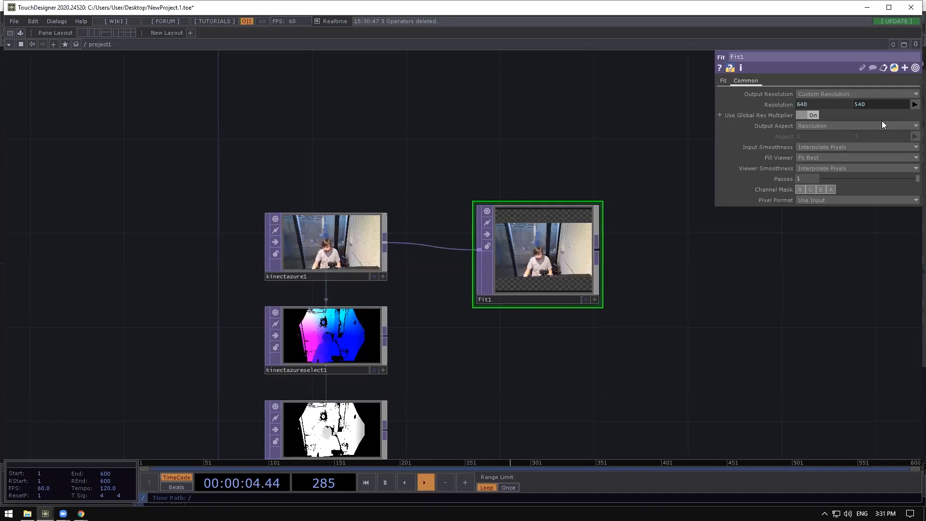
{"action": "key", "text": "BackSpace"}
{"action": "type", "text": "360"}
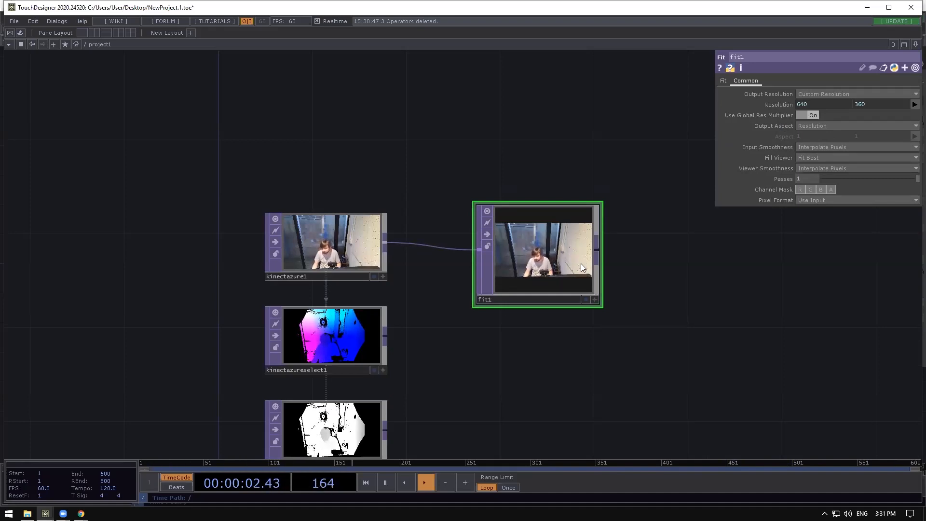
Duplicate the Fit operator directly below the original and connect the point cloud select operator to the copy.
{"action": "left_click_drag", "start_coordinate": [663, 288], "coordinate": [638, 265]}
{"action": "scroll", "coordinate": [593, 265], "scroll_direction": "up", "scroll_amount": 4}
{"action": "scroll", "coordinate": [478, 188], "scroll_direction": "down", "scroll_amount": 4}
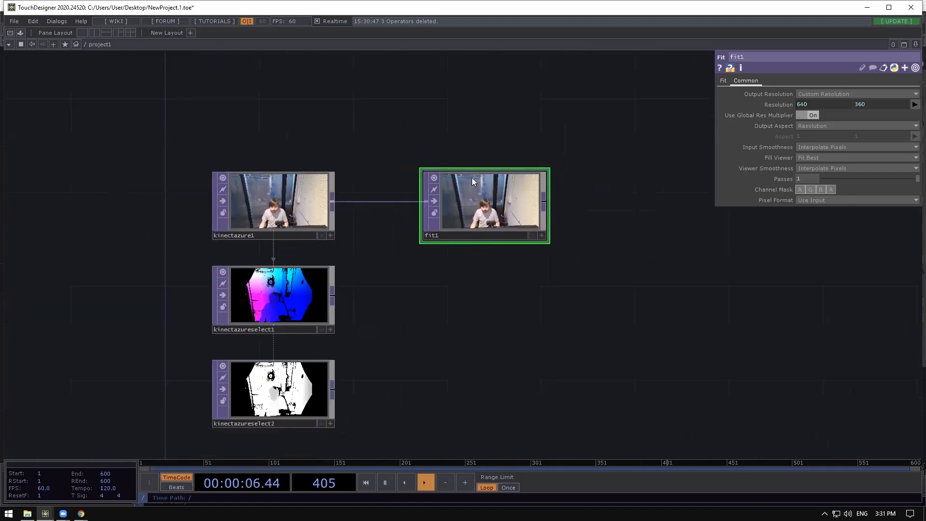
{"action": "scroll", "coordinate": [477, 183], "scroll_direction": "up", "scroll_amount": 5}
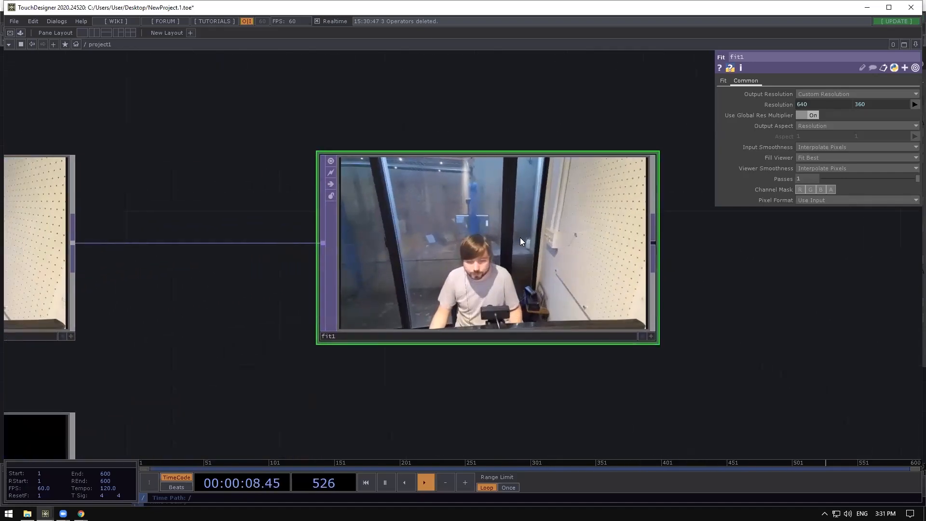
{"action": "scroll", "coordinate": [520, 237], "scroll_direction": "down", "scroll_amount": 4}
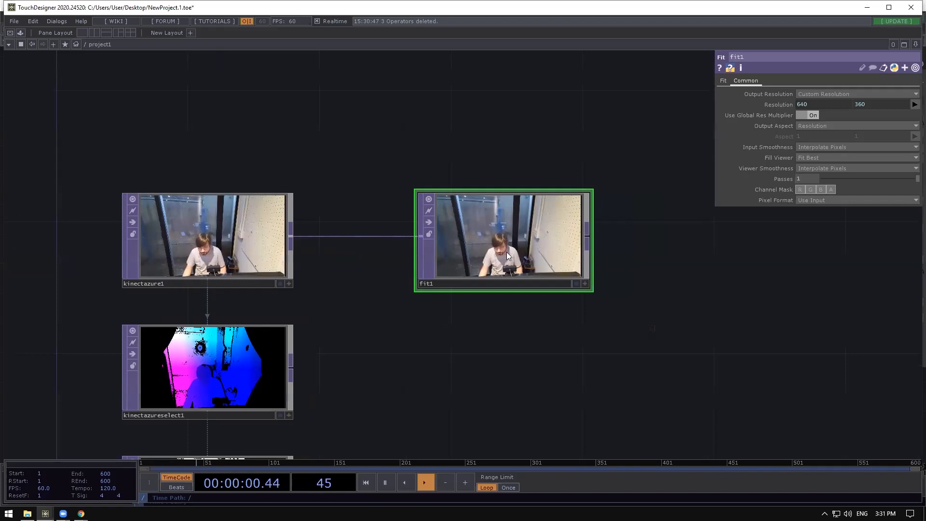
{"action": "scroll", "coordinate": [507, 255], "scroll_direction": "up", "scroll_amount": 3}
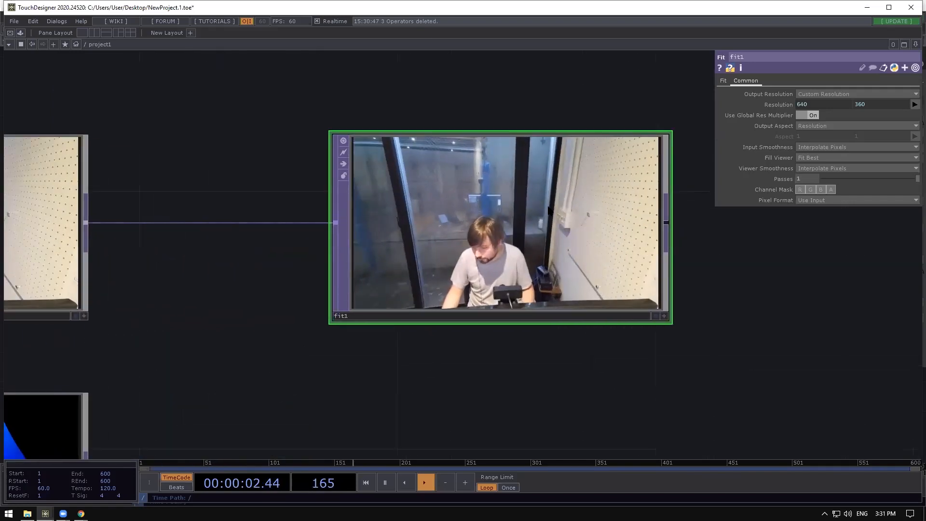
{"action": "scroll", "coordinate": [546, 200], "scroll_direction": "down", "scroll_amount": 3}
{"action": "key", "text": "ctrl+c"}
{"action": "key", "text": "ctrl+v"}
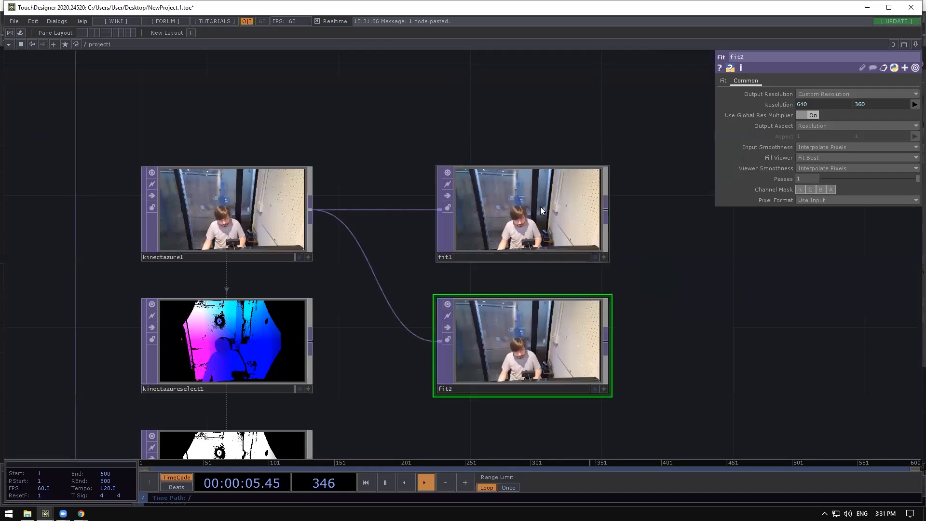
{"action": "left_click", "coordinate": [275, 332]}
{"action": "left_click_drag", "start_coordinate": [310, 341], "coordinate": [440, 342]}
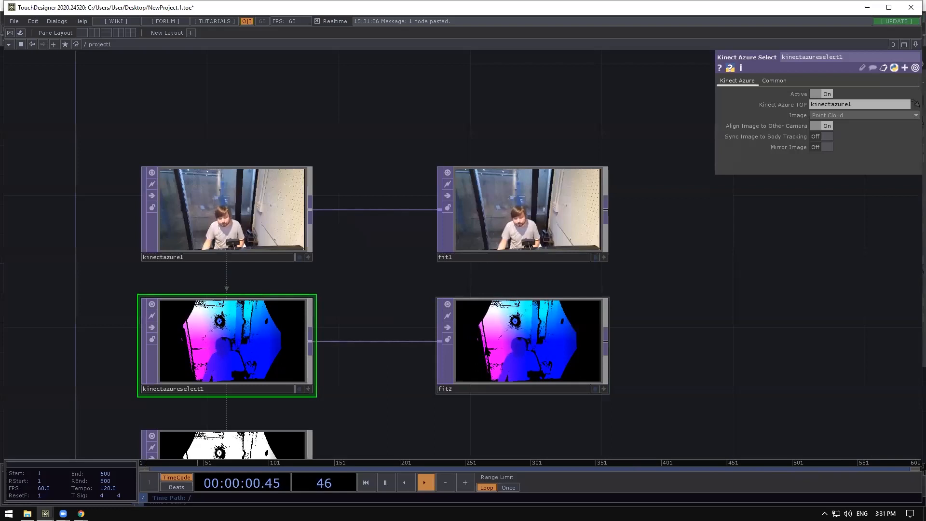
Paste a third Fit operator below the other two and connect the depth select operator to it.
{"action": "left_click", "coordinate": [589, 371]}
{"action": "scroll", "coordinate": [596, 372], "scroll_direction": "up", "scroll_amount": 4}
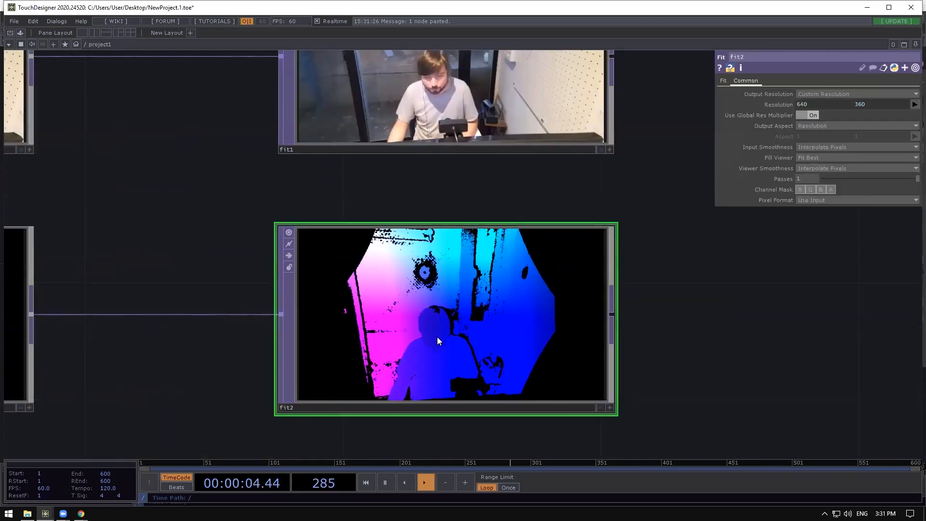
{"action": "scroll", "coordinate": [437, 336], "scroll_direction": "up", "scroll_amount": 2}
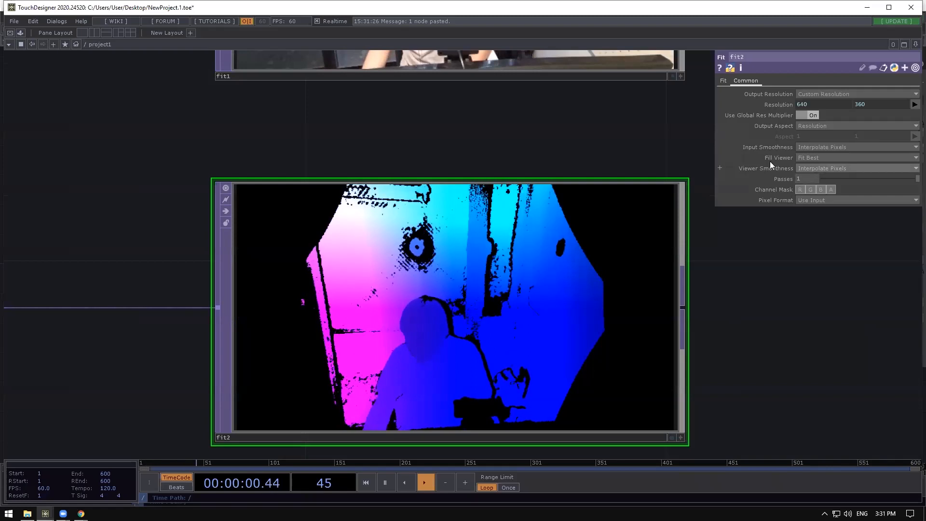
{"action": "scroll", "coordinate": [569, 243], "scroll_direction": "down", "scroll_amount": 5}
{"action": "left_click_drag", "start_coordinate": [639, 373], "coordinate": [626, 288]}
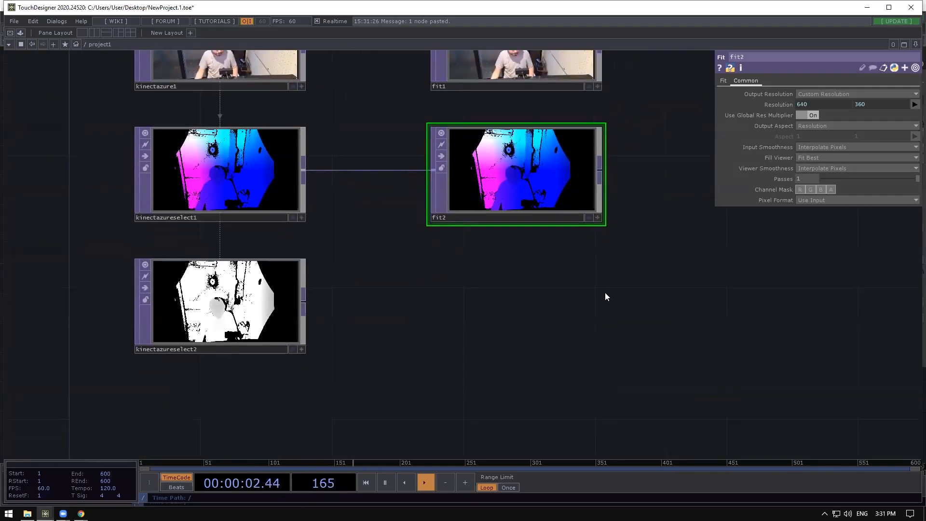
{"action": "key", "text": "ctrl+v"}
{"action": "left_click_drag", "start_coordinate": [303, 302], "coordinate": [412, 302]}
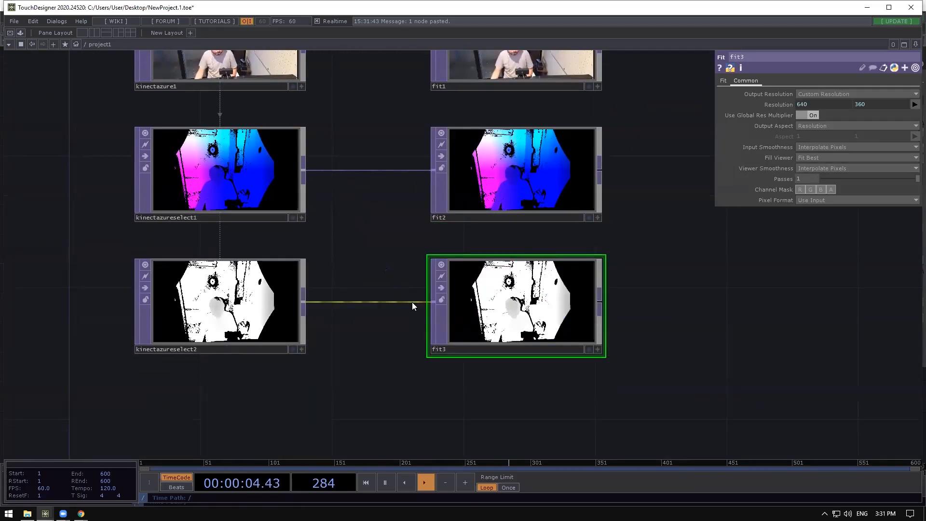
Compare the depth, point cloud and colour Kinect images with the outputs of their Fit operators.
{"action": "left_click", "coordinate": [288, 303]}
{"action": "scroll", "coordinate": [289, 309], "scroll_direction": "up", "scroll_amount": 3}
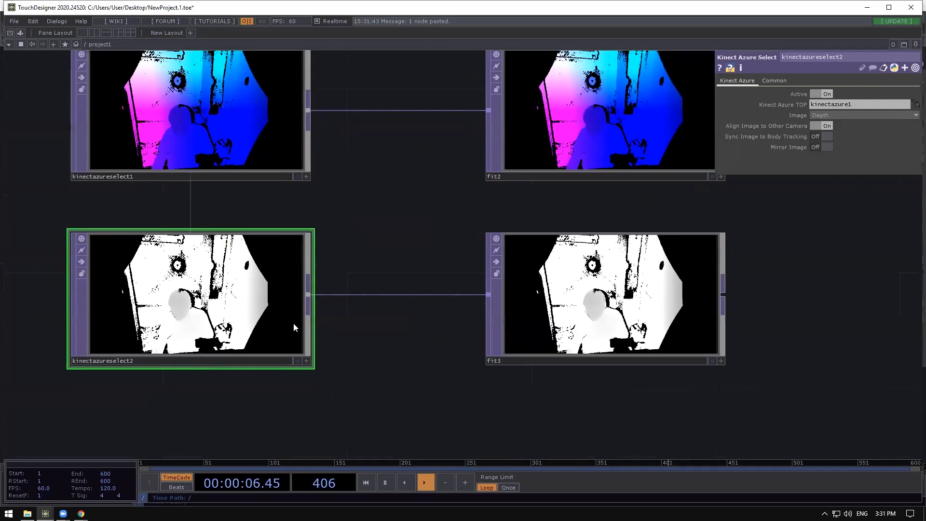
{"action": "scroll", "coordinate": [293, 326], "scroll_direction": "down", "scroll_amount": 1}
{"action": "scroll", "coordinate": [290, 324], "scroll_direction": "down", "scroll_amount": 3}
{"action": "scroll", "coordinate": [399, 308], "scroll_direction": "up", "scroll_amount": 1}
{"action": "left_click", "coordinate": [498, 318]}
{"action": "scroll", "coordinate": [504, 321], "scroll_direction": "up", "scroll_amount": 2}
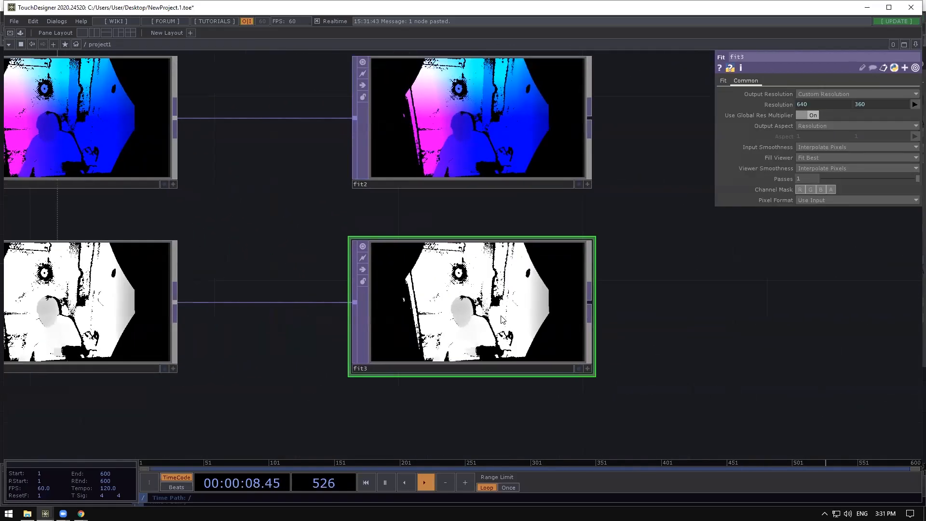
{"action": "scroll", "coordinate": [501, 320], "scroll_direction": "down", "scroll_amount": 2}
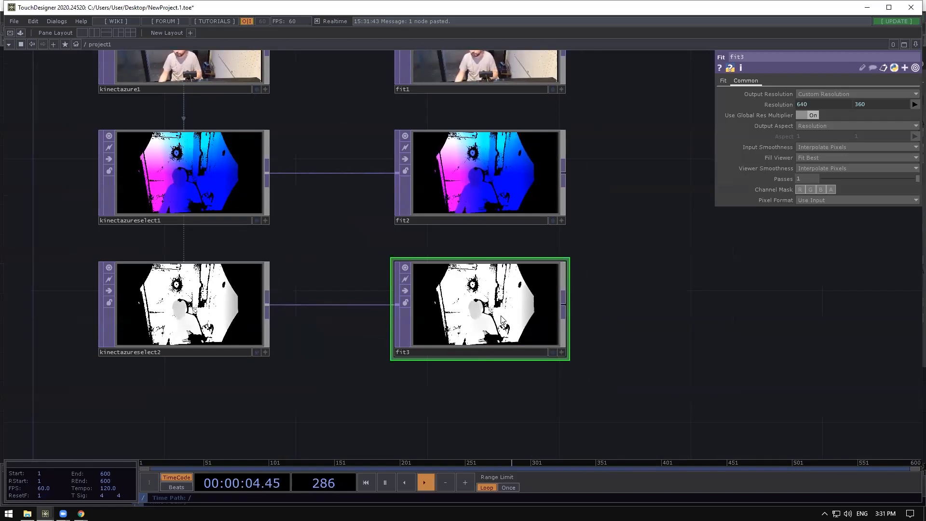
{"action": "scroll", "coordinate": [484, 290], "scroll_direction": "down", "scroll_amount": 3}
{"action": "left_click", "coordinate": [524, 192]}
{"action": "left_click_drag", "start_coordinate": [569, 225], "coordinate": [524, 281]}
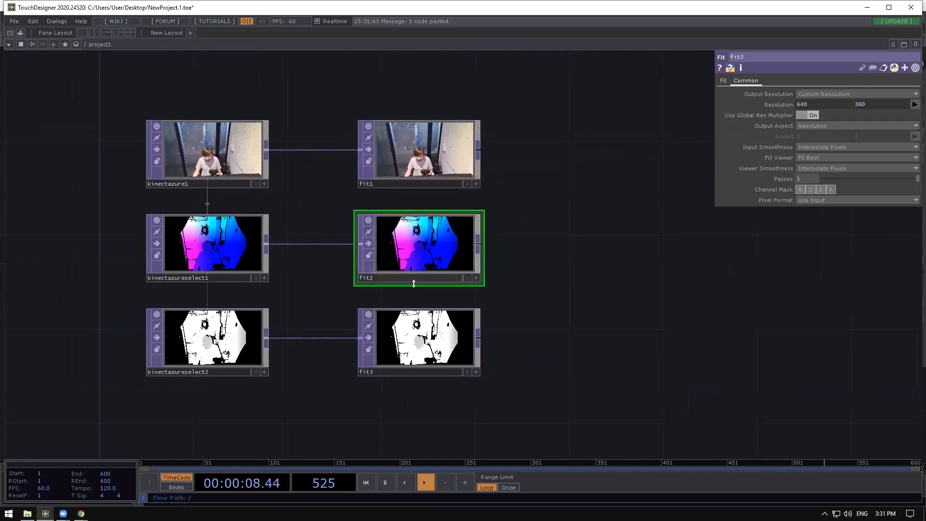
{"action": "scroll", "coordinate": [312, 310], "scroll_direction": "down", "scroll_amount": 2}
{"action": "scroll", "coordinate": [380, 230], "scroll_direction": "up", "scroll_amount": 2}
{"action": "left_click", "coordinate": [389, 186]}
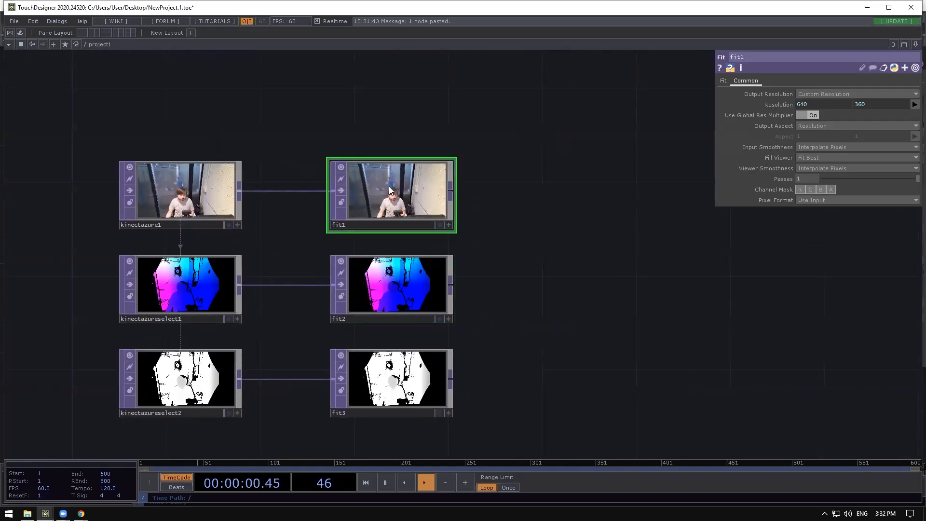
{"action": "scroll", "coordinate": [388, 186], "scroll_direction": "up", "scroll_amount": 4}
{"action": "scroll", "coordinate": [390, 190], "scroll_direction": "down", "scroll_amount": 2}
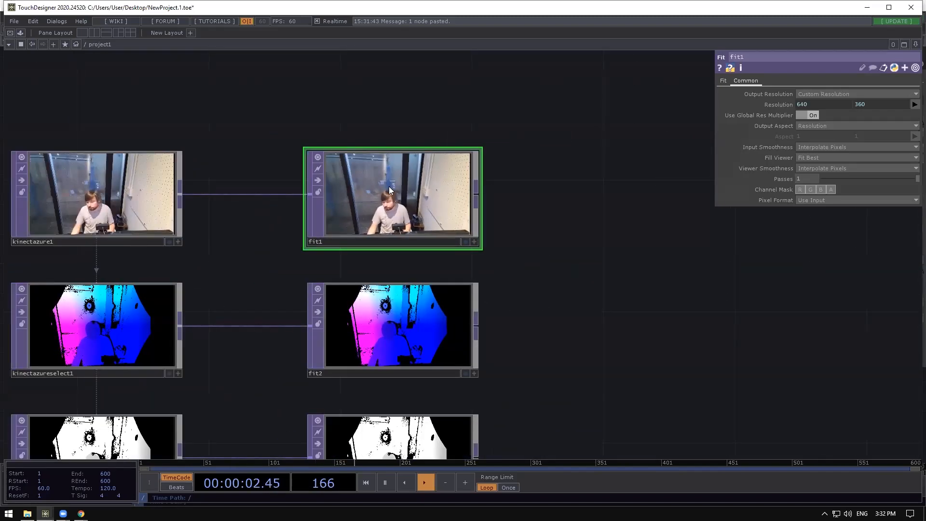
{"action": "left_click_drag", "start_coordinate": [595, 271], "coordinate": [622, 238]}
{"action": "scroll", "coordinate": [404, 303], "scroll_direction": "up", "scroll_amount": 2}
{"action": "scroll", "coordinate": [404, 302], "scroll_direction": "up", "scroll_amount": 1}
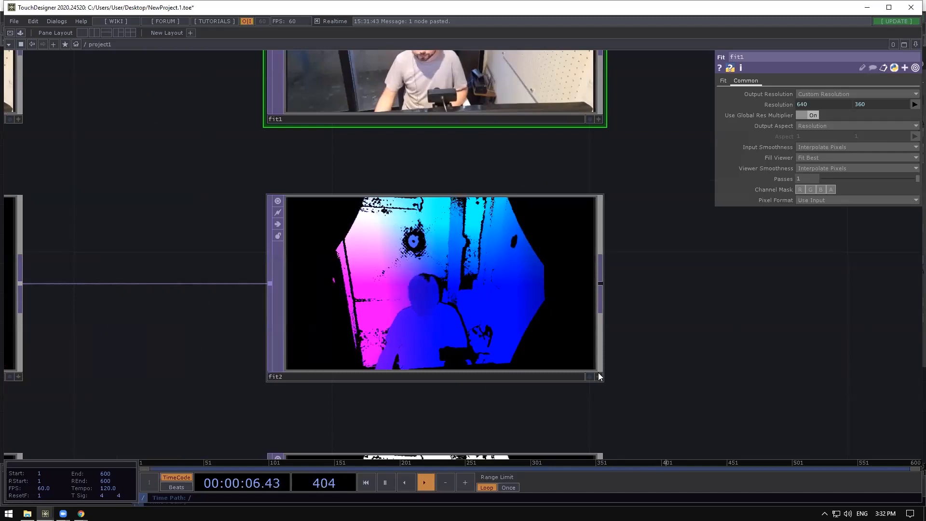
{"action": "scroll", "coordinate": [633, 355], "scroll_direction": "down", "scroll_amount": 2}
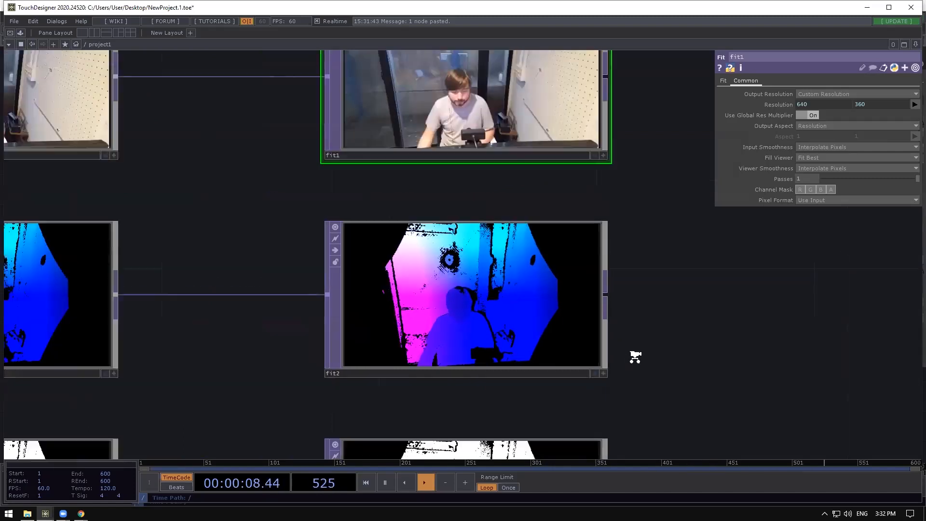
{"action": "mouse_move", "coordinate": [224, 371]}
{"action": "left_mouse_down"}
{"action": "mouse_move", "coordinate": [252, 366]}
{"action": "mouse_move", "coordinate": [236, 363]}
{"action": "left_mouse_up"}
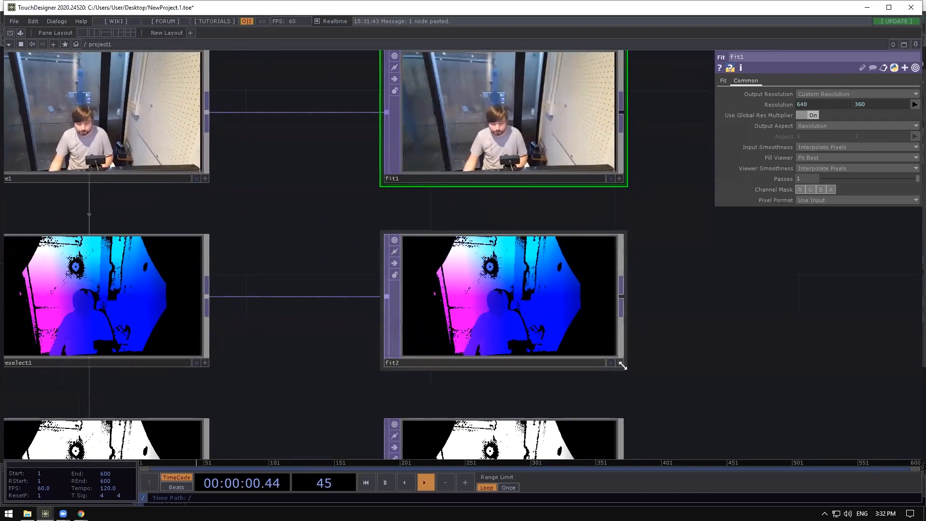
Make the viewer of the point cloud's Fit operator interactive and display its image as points.
{"action": "scroll", "coordinate": [619, 365], "scroll_direction": "up", "scroll_amount": 1}
{"action": "left_click", "coordinate": [619, 363]}
{"action": "scroll", "coordinate": [490, 275], "scroll_direction": "up", "scroll_amount": 1}
{"action": "right_click", "coordinate": [467, 178]}
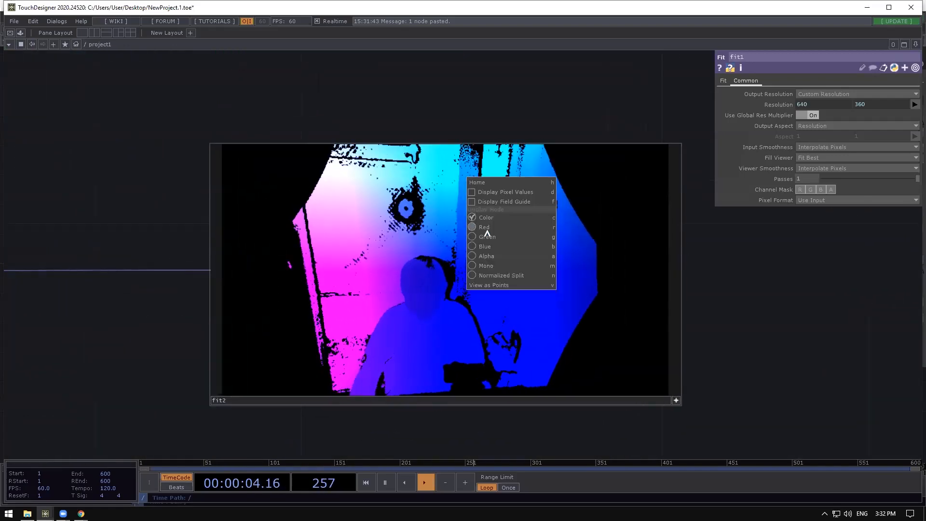
{"action": "left_click", "coordinate": [488, 284]}
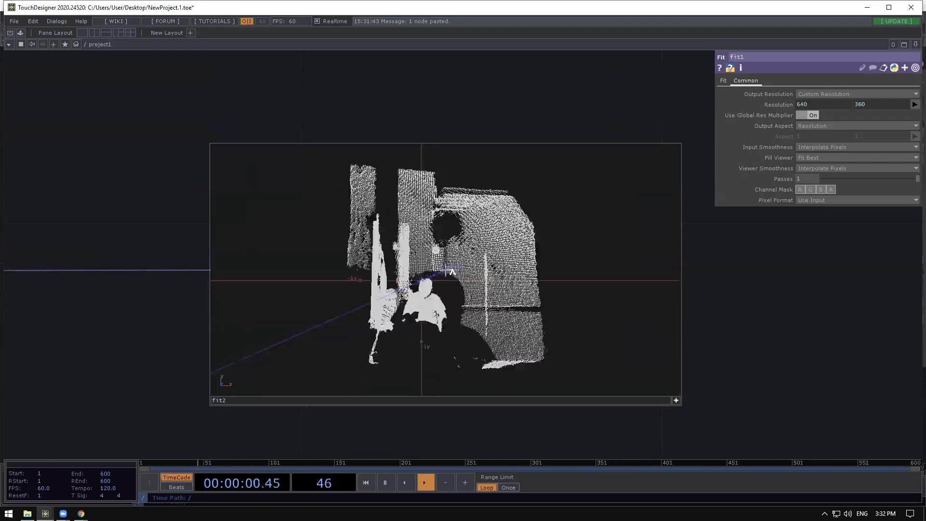
Toggle Adaptive Homing in the fit2 point viewer and examine the point cloud from several angles.
{"action": "right_click", "coordinate": [494, 213]}
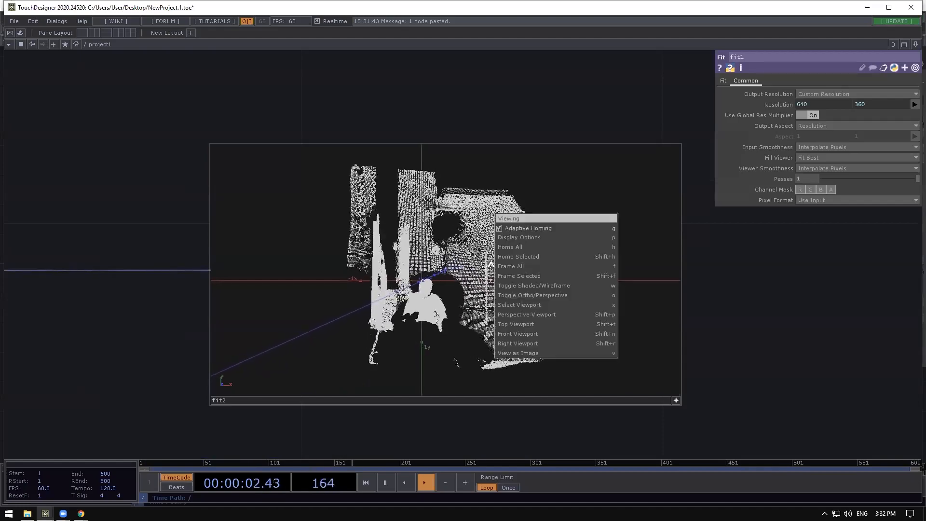
{"action": "left_click", "coordinate": [501, 229]}
{"action": "left_click_drag", "start_coordinate": [418, 245], "coordinate": [563, 293]}
{"action": "scroll", "coordinate": [562, 293], "scroll_direction": "up", "scroll_amount": 5}
{"action": "right_click_drag", "start_coordinate": [537, 277], "coordinate": [479, 231]}
{"action": "left_click_drag", "start_coordinate": [478, 230], "coordinate": [477, 284]}
{"action": "middle_click_drag", "start_coordinate": [477, 284], "coordinate": [350, 361]}
{"action": "left_click_drag", "start_coordinate": [350, 361], "coordinate": [451, 310]}
{"action": "scroll", "coordinate": [463, 275], "scroll_direction": "down", "scroll_amount": 4}
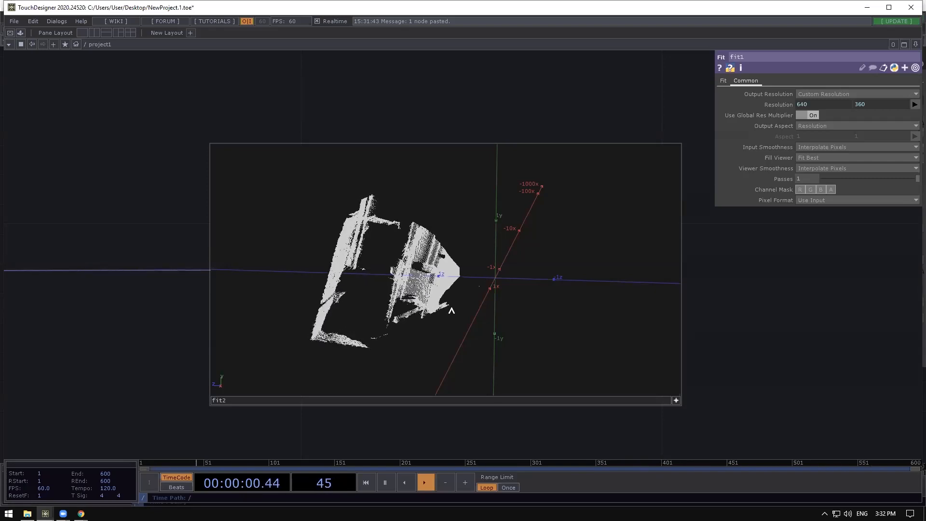
{"action": "scroll", "coordinate": [424, 289], "scroll_direction": "up", "scroll_amount": 3}
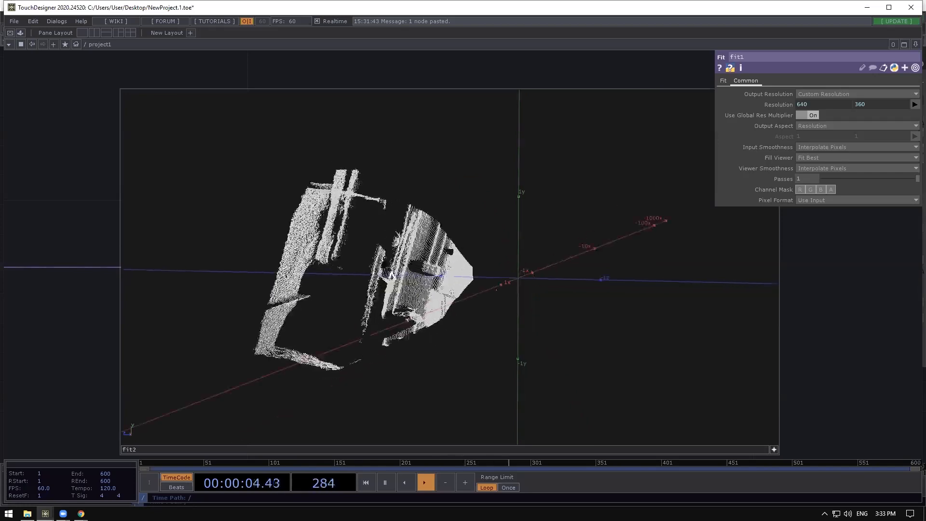
Examine the points around the seated figure in the fit2 viewer up close and from the side.
{"action": "middle_click_drag", "start_coordinate": [460, 234], "coordinate": [515, 225]}
{"action": "right_click", "coordinate": [515, 225]}
{"action": "left_click", "coordinate": [508, 240]}
{"action": "scroll", "coordinate": [457, 294], "scroll_direction": "down", "scroll_amount": 5}
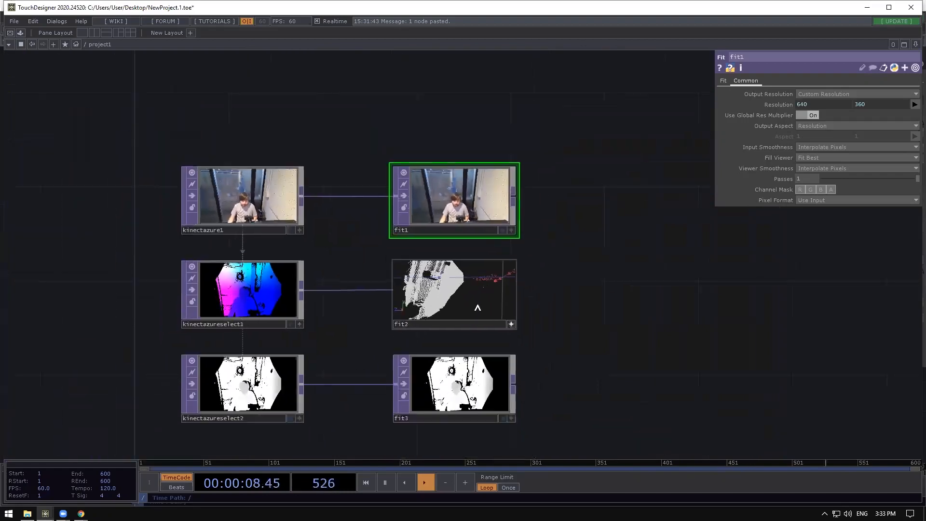
{"action": "scroll", "coordinate": [475, 303], "scroll_direction": "up", "scroll_amount": 5}
{"action": "left_click_drag", "start_coordinate": [453, 277], "coordinate": [498, 300]}
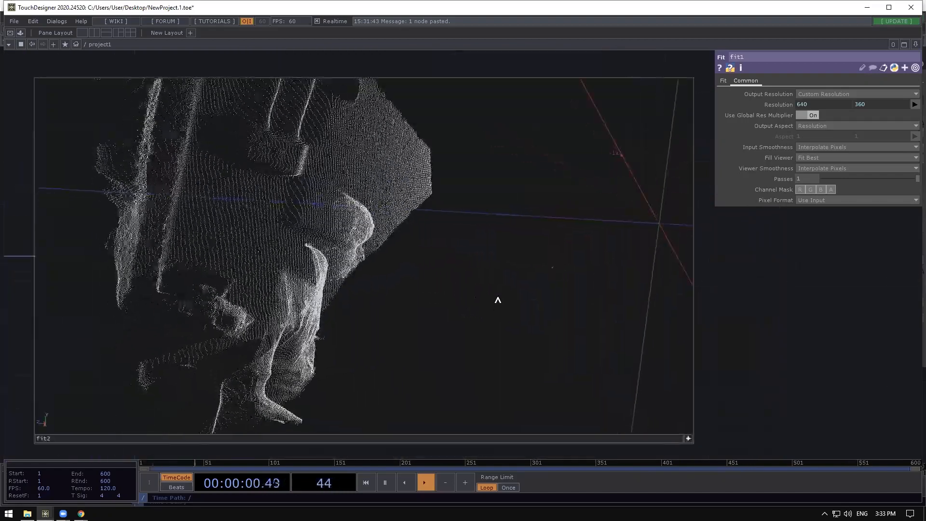
{"action": "left_click_drag", "start_coordinate": [550, 272], "coordinate": [511, 289]}
Set the Input Smoothness and Viewer Smoothness of the point cloud's Fit operator, fit2, to Nearest Pixel.
{"action": "left_click", "coordinate": [814, 147]}
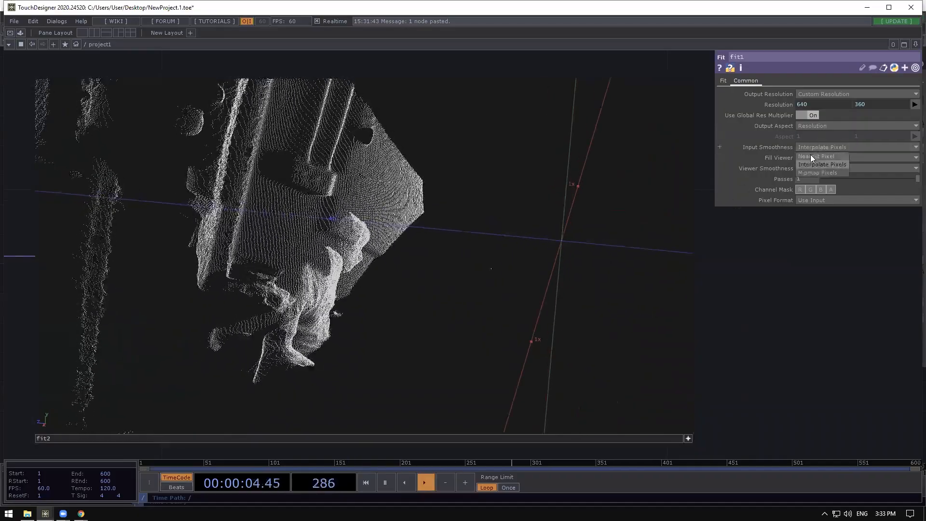
{"action": "left_click", "coordinate": [688, 438]}
{"action": "scroll", "coordinate": [515, 252], "scroll_direction": "down", "scroll_amount": 5}
{"action": "left_click", "coordinate": [492, 260]}
{"action": "scroll", "coordinate": [491, 260], "scroll_direction": "up", "scroll_amount": 5}
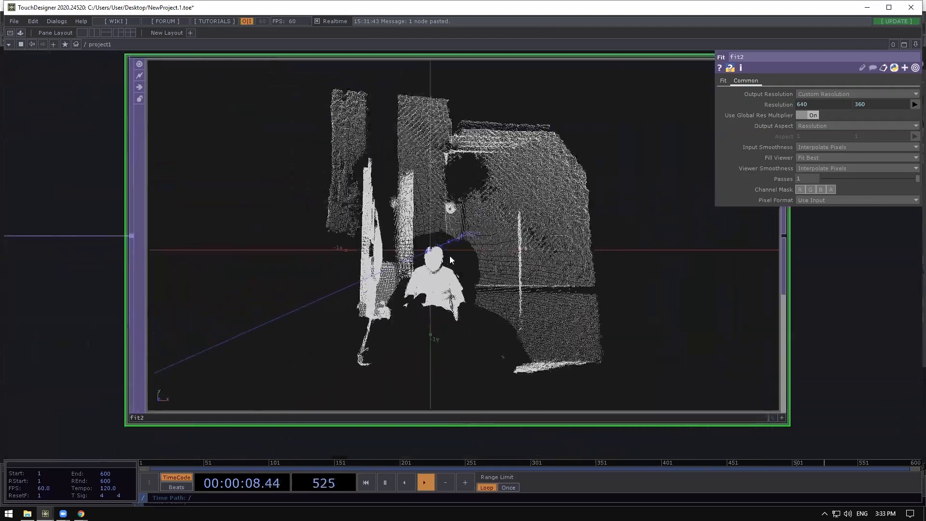
{"action": "left_click", "coordinate": [807, 150]}
{"action": "left_click", "coordinate": [807, 157]}
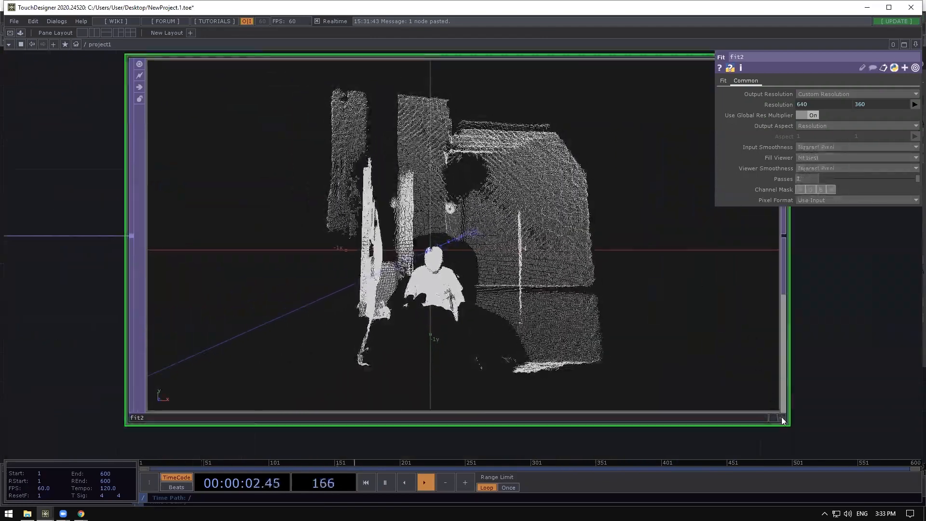
Orbit the fit2 point cloud to check the points with nearest-pixel sampling.
{"action": "left_click", "coordinate": [781, 417]}
{"action": "left_click_drag", "start_coordinate": [521, 302], "coordinate": [616, 289]}
{"action": "scroll", "coordinate": [616, 289], "scroll_direction": "down", "scroll_amount": 5}
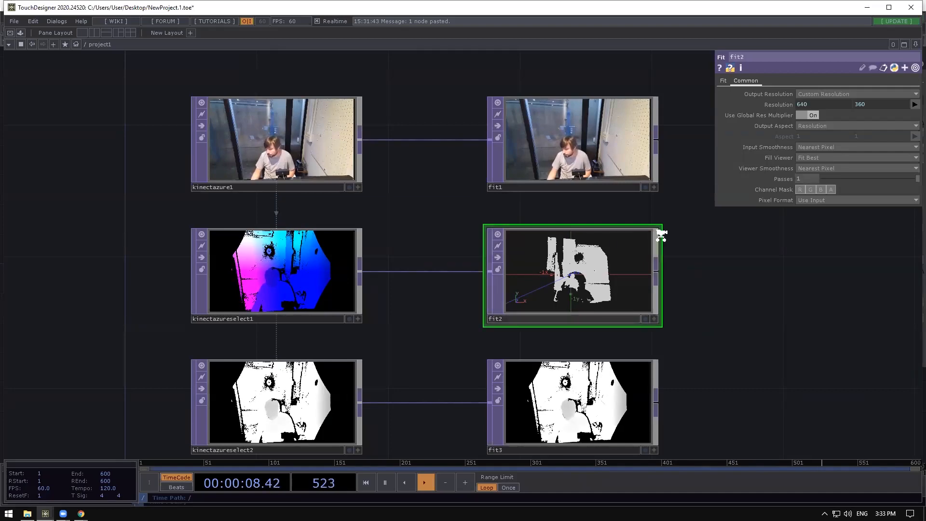
{"action": "scroll", "coordinate": [662, 233], "scroll_direction": "up", "scroll_amount": 3}
{"action": "middle_click", "coordinate": [540, 265]}
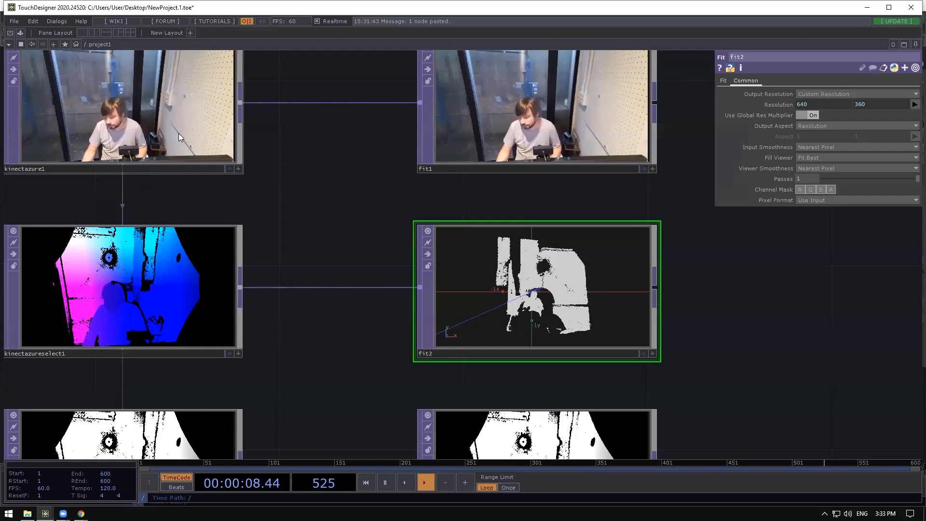
Set the Powerline Frequency in kinectazure1's colour settings to 50Hz.
{"action": "left_click_drag", "start_coordinate": [283, 178], "coordinate": [377, 255]}
{"action": "left_click", "coordinate": [301, 223]}
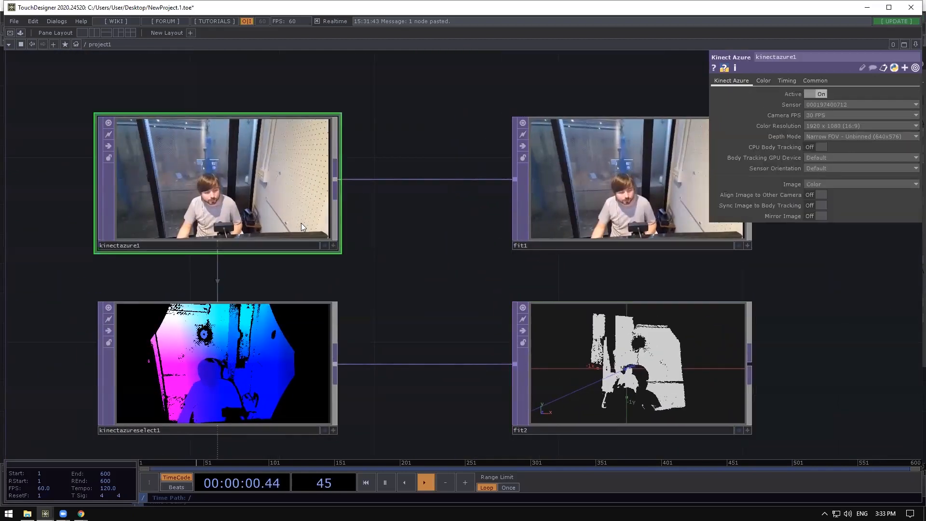
{"action": "key", "text": "h"}
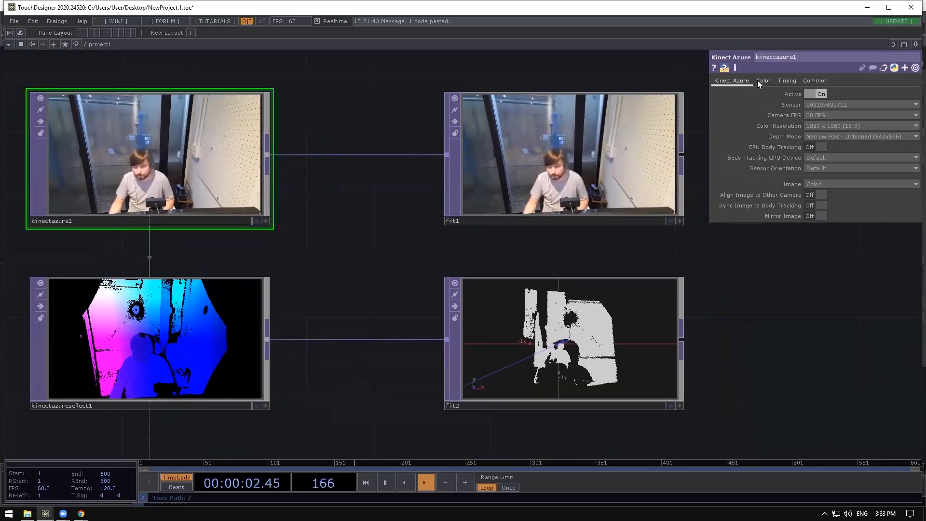
{"action": "left_click", "coordinate": [757, 81]}
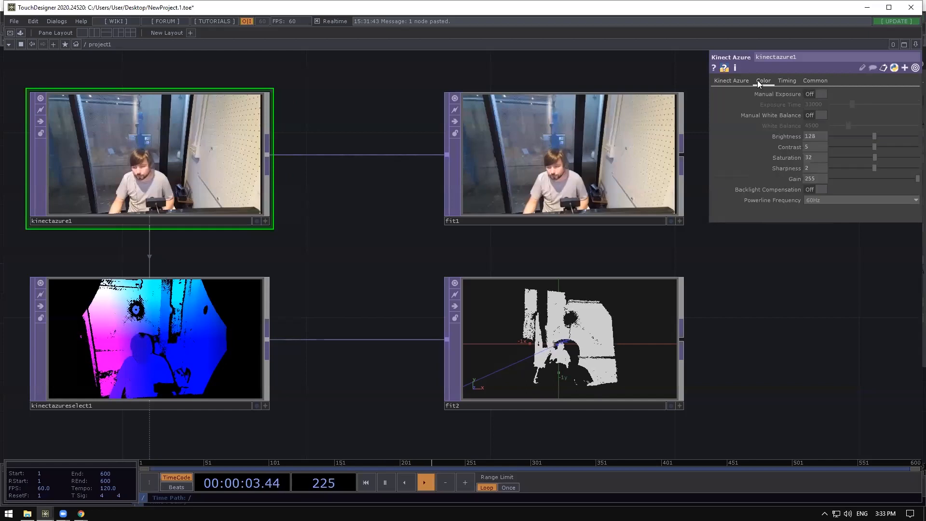
{"action": "left_click", "coordinate": [817, 199]}
{"action": "left_click", "coordinate": [809, 207]}
{"action": "left_click_drag", "start_coordinate": [815, 299], "coordinate": [811, 300]}
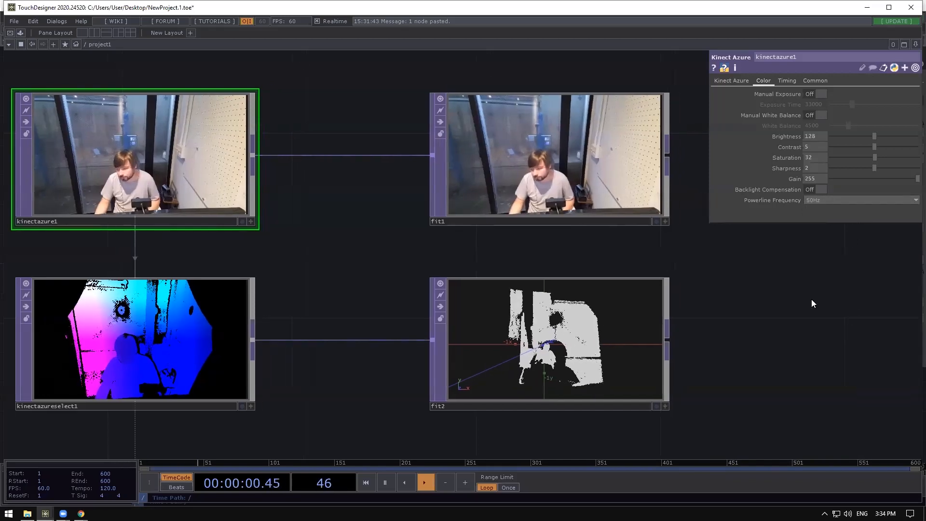
Review the parameters of kinectazureselect1 against the colour and main Kinect Azure settings of kinectazure1.
{"action": "scroll", "coordinate": [723, 322], "scroll_direction": "down", "scroll_amount": 3}
{"action": "left_click", "coordinate": [372, 326]}
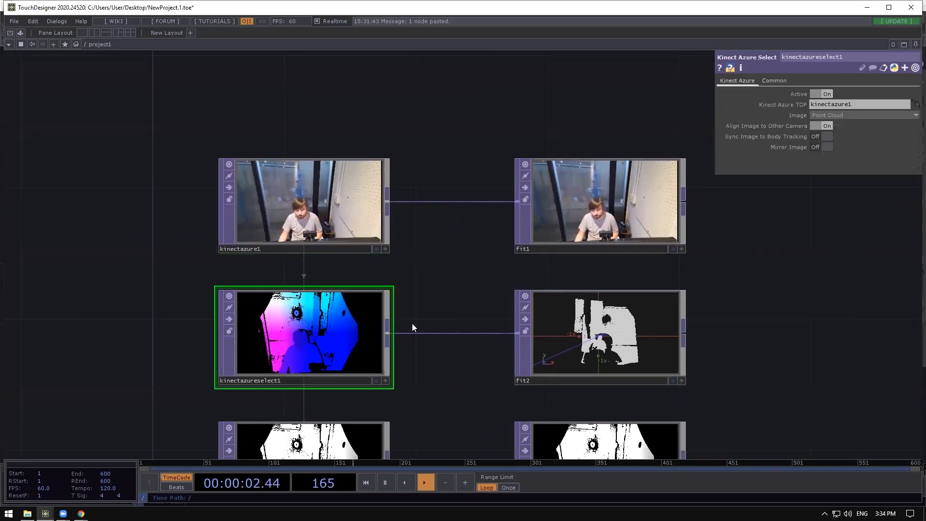
{"action": "left_click_drag", "start_coordinate": [412, 323], "coordinate": [408, 293]}
{"action": "left_click", "coordinate": [338, 168]}
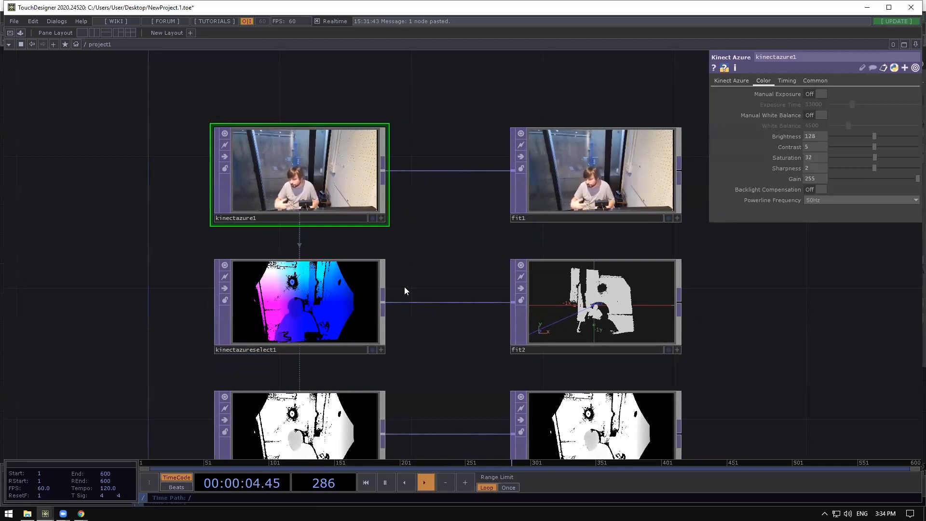
{"action": "left_click", "coordinate": [376, 288]}
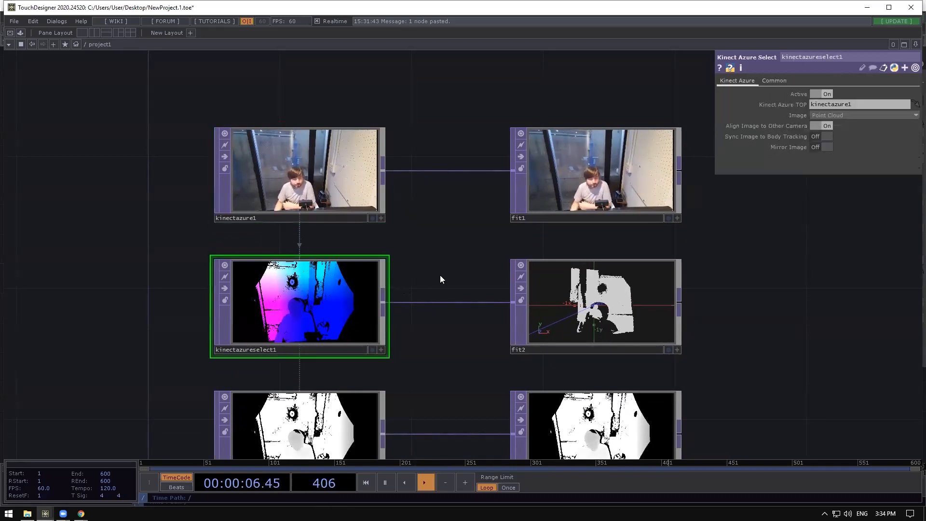
{"action": "left_click_drag", "start_coordinate": [439, 274], "coordinate": [418, 250]}
{"action": "left_click", "coordinate": [325, 131]}
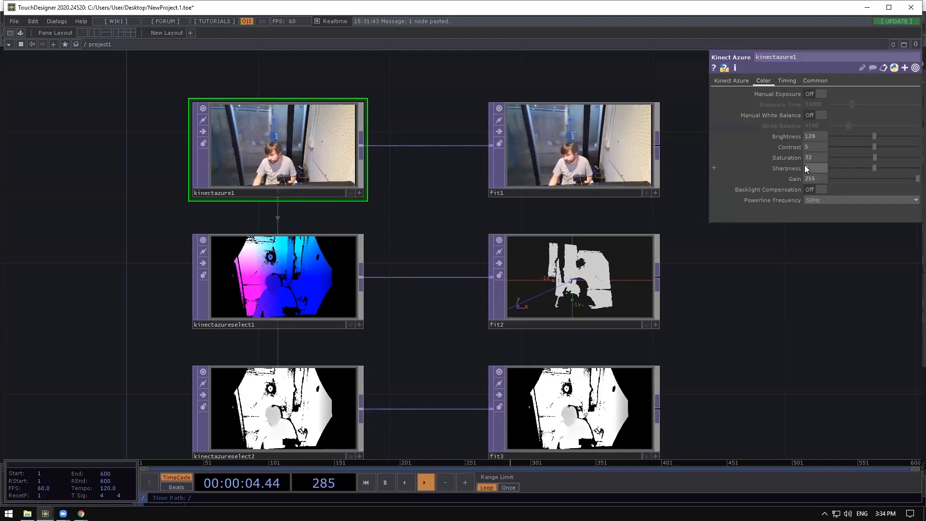
{"action": "left_click_drag", "start_coordinate": [757, 239], "coordinate": [739, 219]}
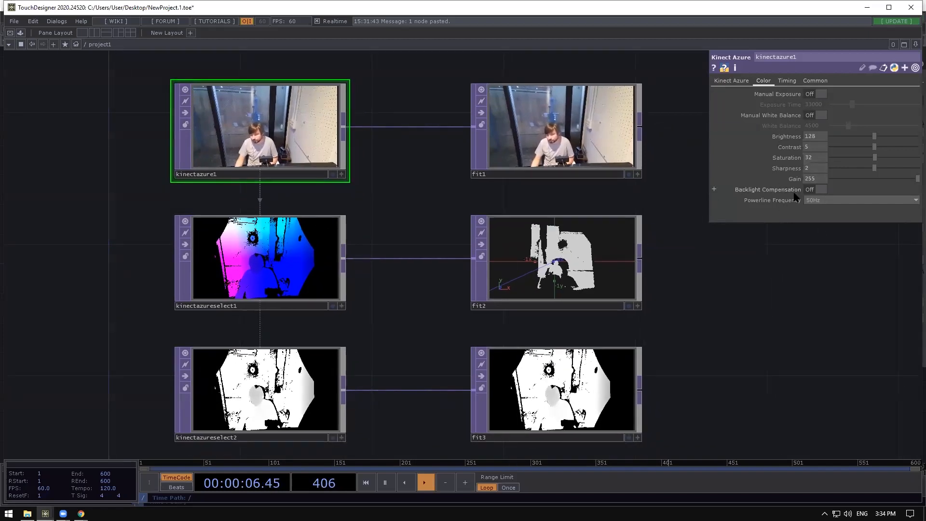
{"action": "left_click", "coordinate": [736, 82]}
{"action": "left_click_drag", "start_coordinate": [749, 297], "coordinate": [746, 295]}
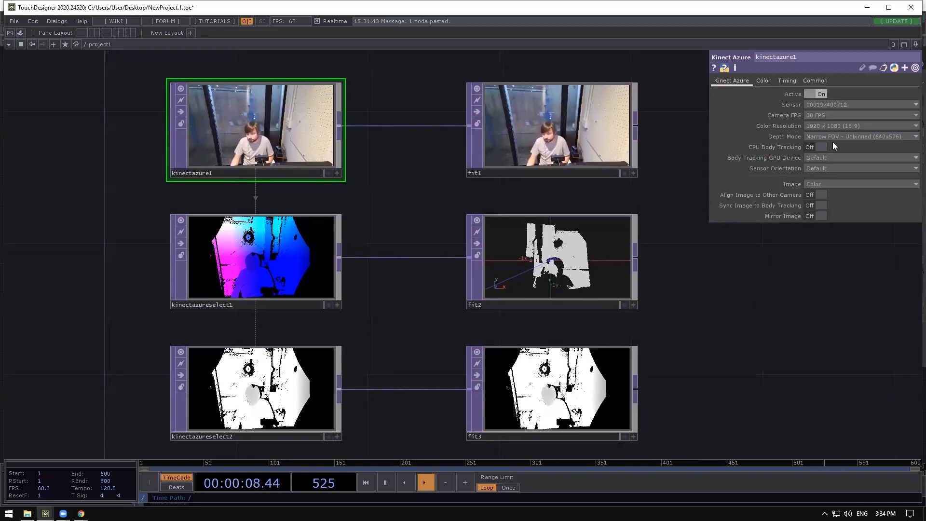
{"action": "left_click_drag", "start_coordinate": [787, 327], "coordinate": [755, 313]}
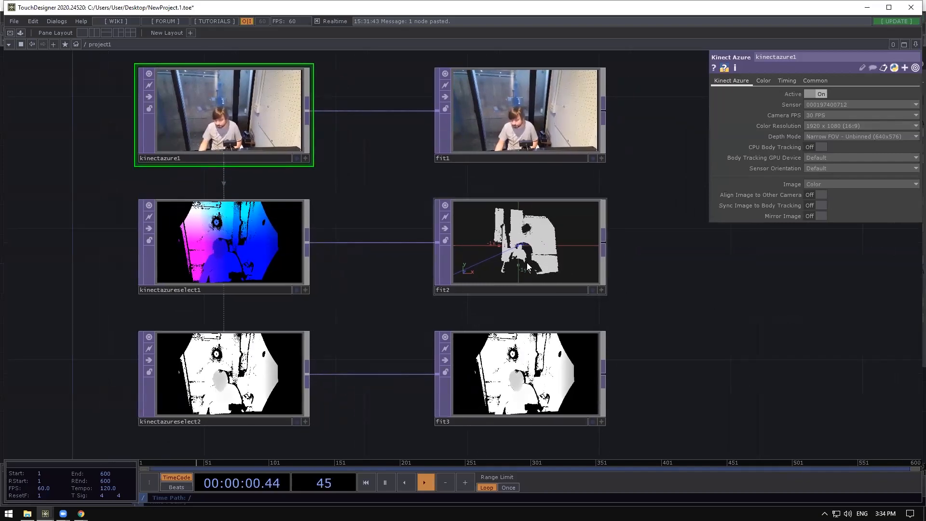
Examine the fit2 point cloud from the front, the side and behind in its interactive viewer.
{"action": "scroll", "coordinate": [548, 245], "scroll_direction": "up", "scroll_amount": 3}
{"action": "left_click", "coordinate": [647, 335]}
{"action": "scroll", "coordinate": [479, 244], "scroll_direction": "up", "scroll_amount": 3}
{"action": "left_click_drag", "start_coordinate": [490, 217], "coordinate": [492, 279]}
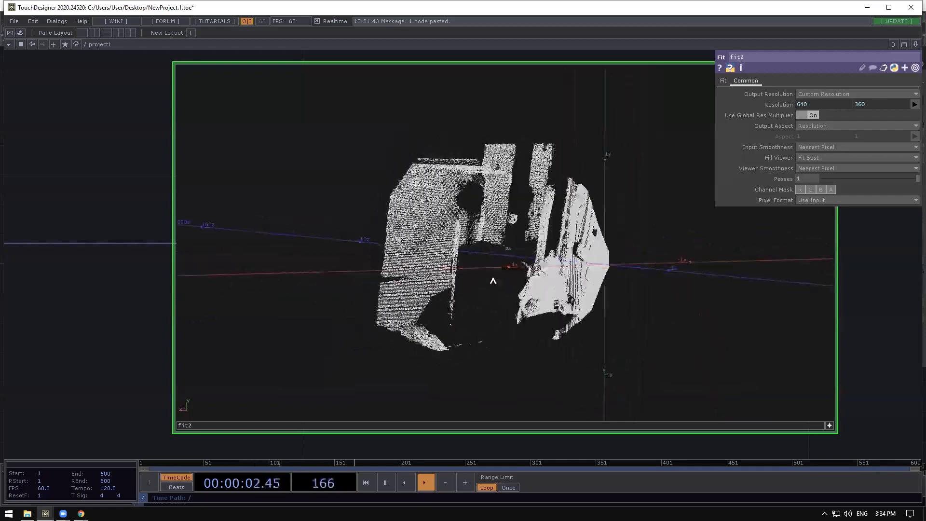
{"action": "middle_click_drag", "start_coordinate": [491, 279], "coordinate": [658, 240]}
{"action": "left_click_drag", "start_coordinate": [658, 241], "coordinate": [507, 260]}
{"action": "scroll", "coordinate": [509, 259], "scroll_direction": "down", "scroll_amount": 5}
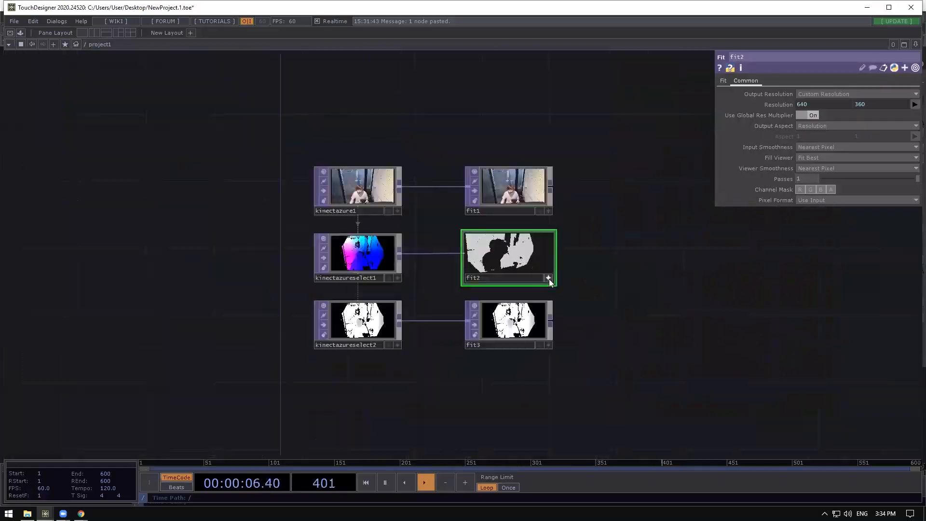
{"action": "left_click", "coordinate": [548, 278]}
{"action": "scroll", "coordinate": [536, 253], "scroll_direction": "up", "scroll_amount": 5}
{"action": "left_click", "coordinate": [596, 360]}
{"action": "scroll", "coordinate": [378, 302], "scroll_direction": "up", "scroll_amount": 1}
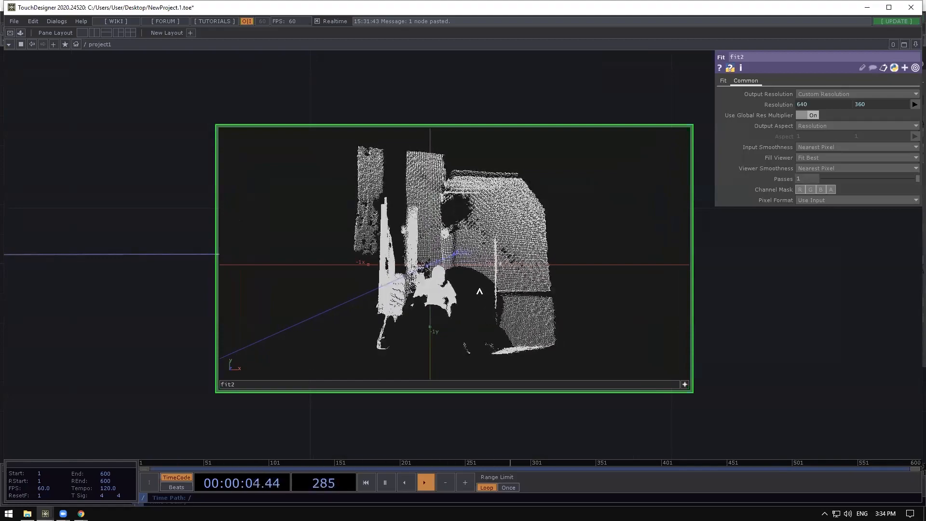
Compare the image display and the points display of the point cloud in the fit2 viewer.
{"action": "right_click", "coordinate": [479, 291]}
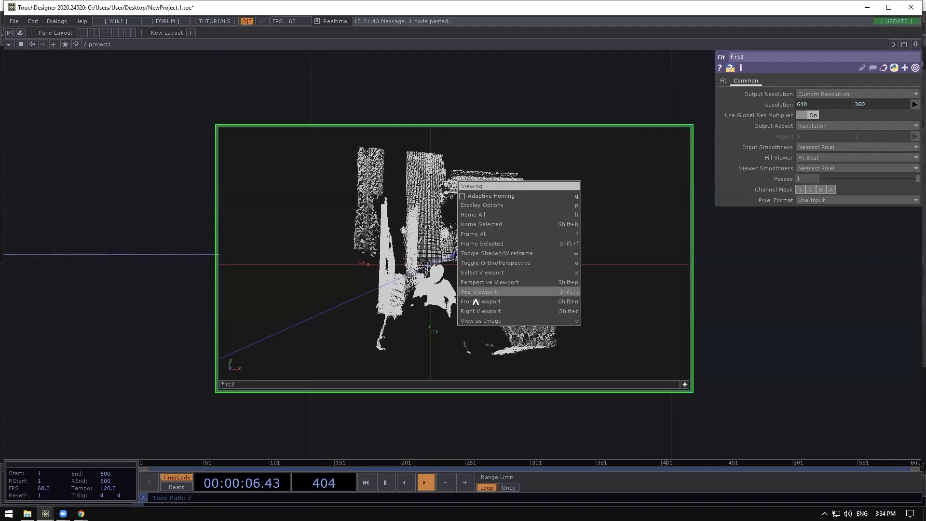
{"action": "left_click", "coordinate": [474, 320]}
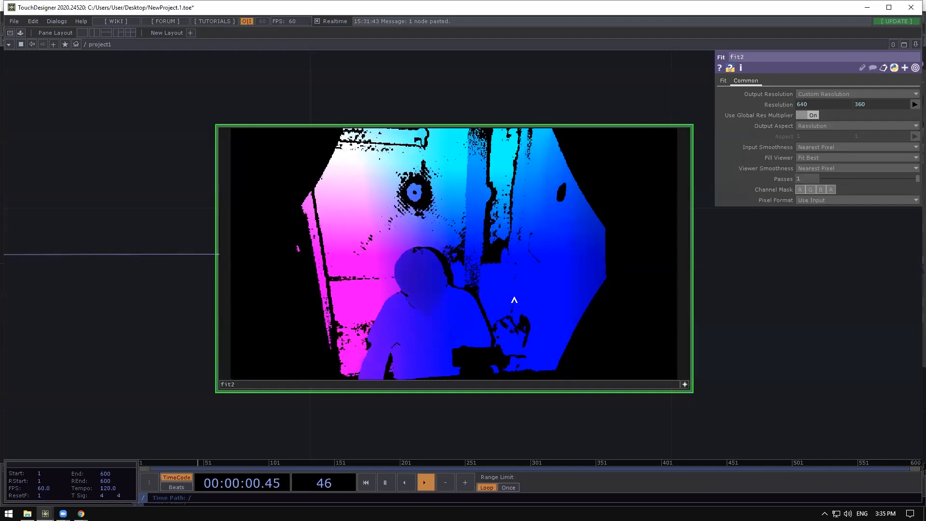
{"action": "right_click", "coordinate": [505, 313]}
{"action": "left_click", "coordinate": [504, 311]}
{"action": "left_click_drag", "start_coordinate": [505, 313], "coordinate": [510, 295]}
{"action": "right_click", "coordinate": [510, 294]}
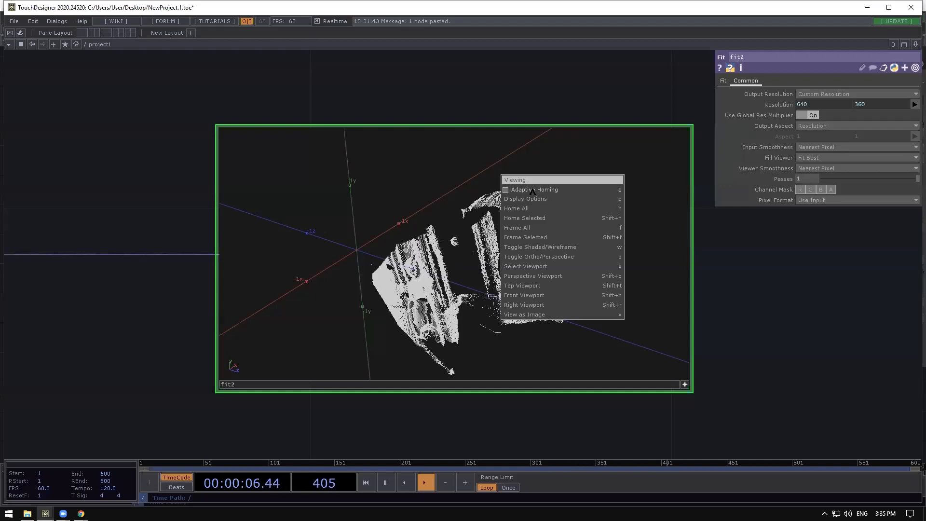
{"action": "left_click", "coordinate": [538, 314]}
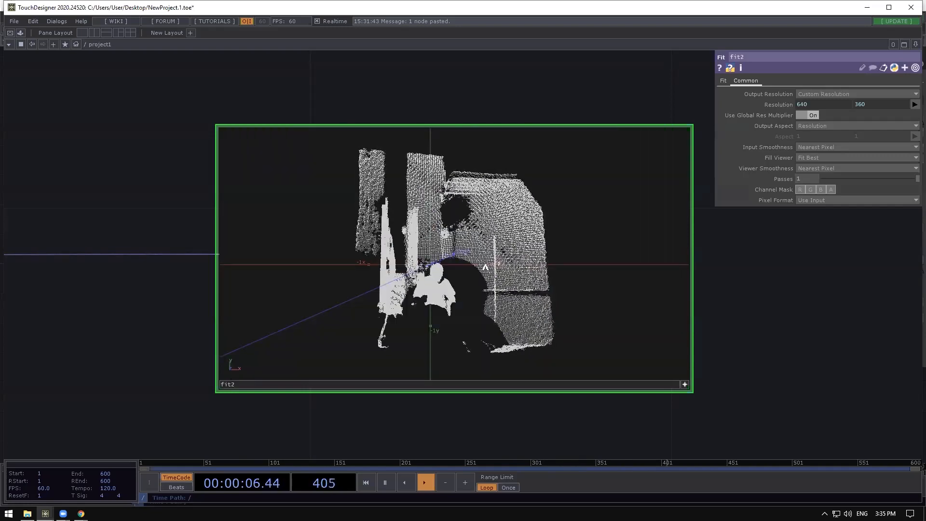
Inspect the fit2 points from the side and up close for stray points around the figure.
{"action": "left_click_drag", "start_coordinate": [485, 266], "coordinate": [553, 270]}
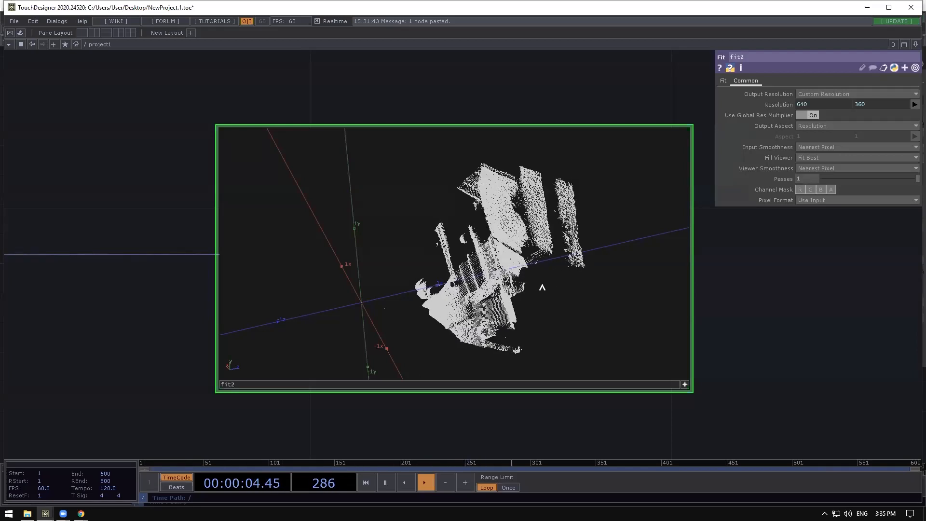
{"action": "scroll", "coordinate": [501, 261], "scroll_direction": "down", "scroll_amount": 3}
{"action": "scroll", "coordinate": [521, 273], "scroll_direction": "up", "scroll_amount": 5}
{"action": "mouse_move", "coordinate": [537, 285]}
{"action": "left_mouse_down"}
{"action": "mouse_move", "coordinate": [489, 280]}
{"action": "mouse_move", "coordinate": [415, 240]}
{"action": "mouse_move", "coordinate": [566, 267]}
{"action": "mouse_move", "coordinate": [516, 265]}
{"action": "mouse_move", "coordinate": [587, 261]}
{"action": "mouse_move", "coordinate": [496, 256]}
{"action": "mouse_move", "coordinate": [525, 272]}
{"action": "left_mouse_up"}
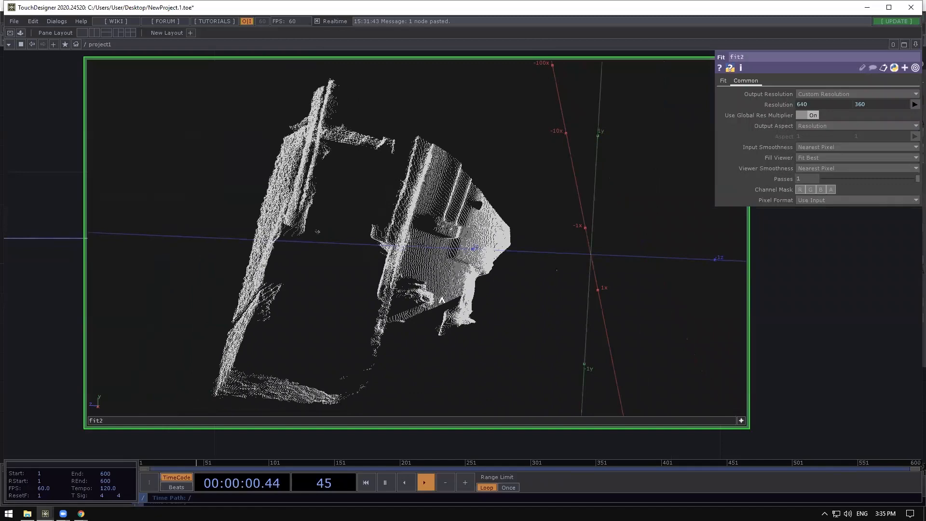
{"action": "scroll", "coordinate": [530, 275], "scroll_direction": "down", "scroll_amount": 5}
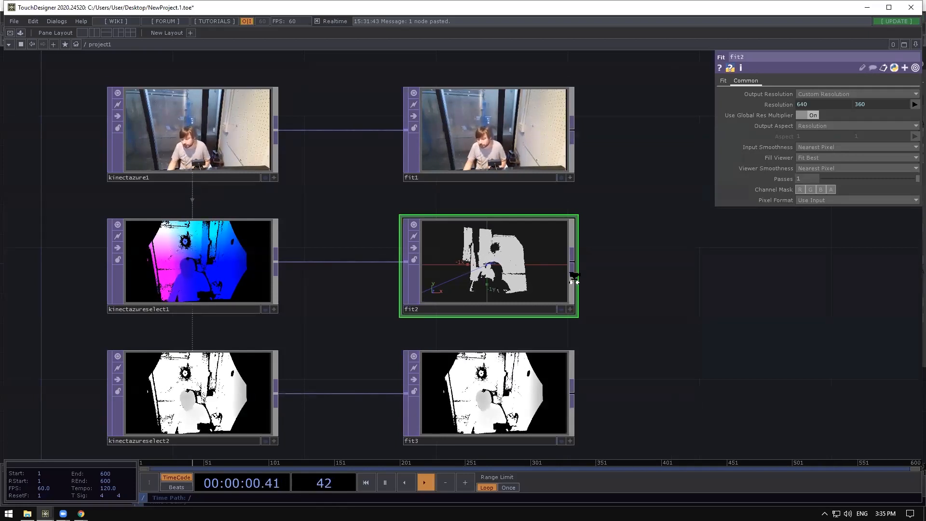
{"action": "scroll", "coordinate": [564, 274], "scroll_direction": "up", "scroll_amount": 2}
{"action": "scroll", "coordinate": [487, 256], "scroll_direction": "down", "scroll_amount": 4}
Move fit2 away from the other Fit operators and back into line between fit1 and fit3.
{"action": "left_click_drag", "start_coordinate": [487, 257], "coordinate": [722, 256]}
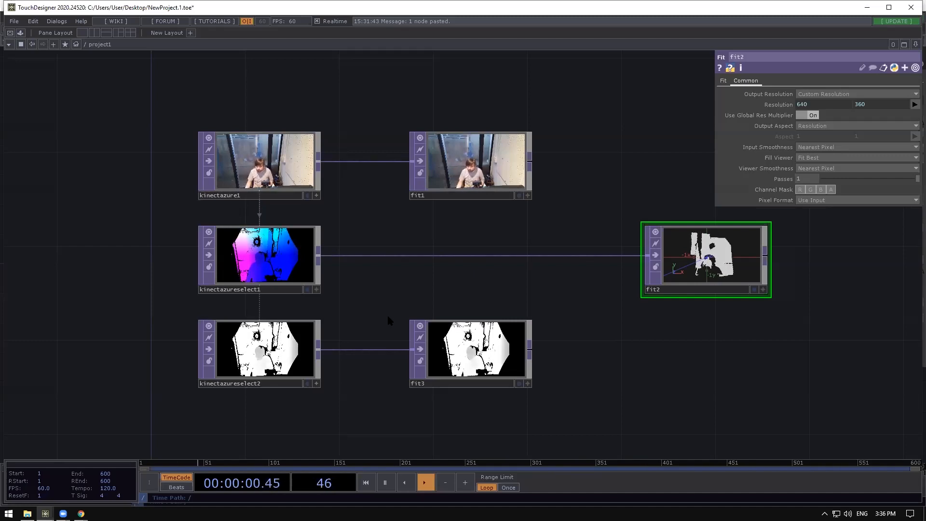
{"action": "left_click", "coordinate": [289, 251]}
{"action": "left_click_drag", "start_coordinate": [738, 273], "coordinate": [504, 274]}
Display fit2's output as an image again and end the interactive mode of its viewer.
{"action": "scroll", "coordinate": [491, 246], "scroll_direction": "up", "scroll_amount": 5}
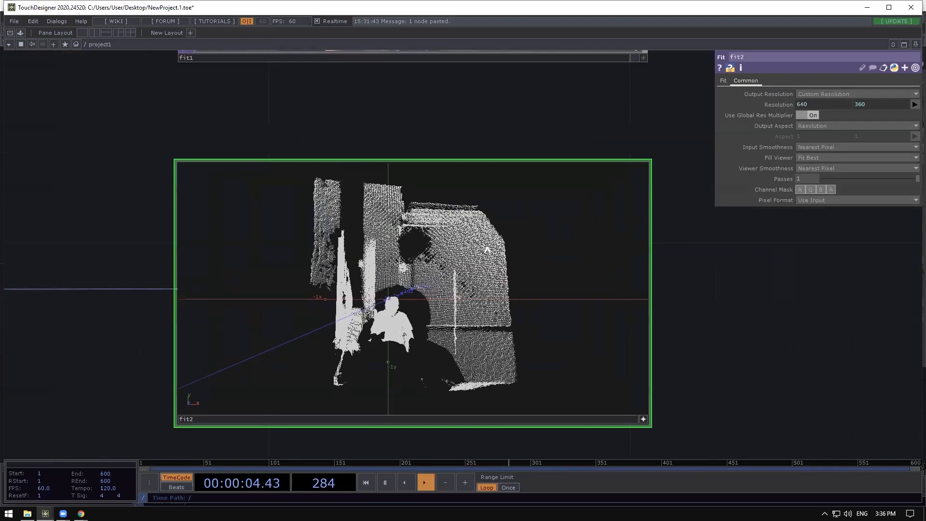
{"action": "right_click", "coordinate": [489, 198]}
{"action": "left_click", "coordinate": [513, 342]}
{"action": "scroll", "coordinate": [415, 260], "scroll_direction": "down", "scroll_amount": 3}
{"action": "scroll", "coordinate": [418, 271], "scroll_direction": "down", "scroll_amount": 3}
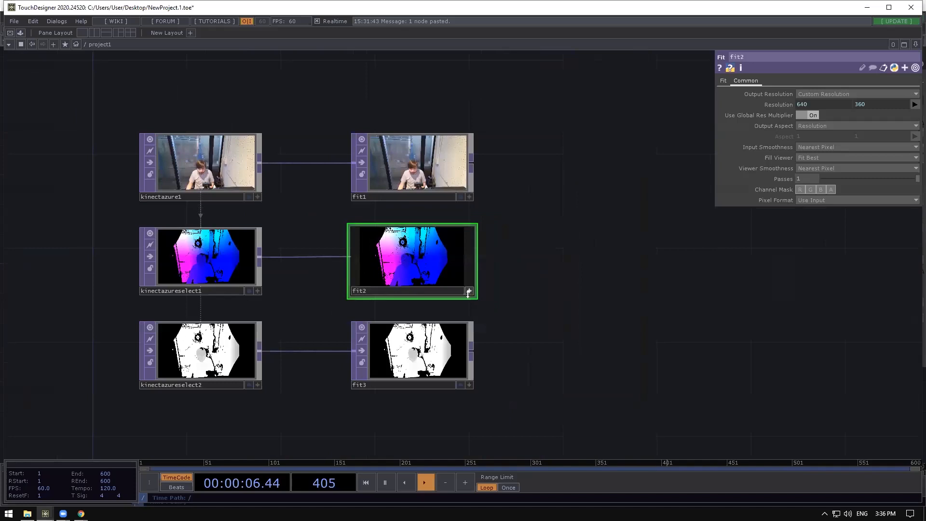
Examine the colour-coded point cloud image of fit2 up close and next to the neighbouring operators.
{"action": "scroll", "coordinate": [426, 262], "scroll_direction": "up", "scroll_amount": 3}
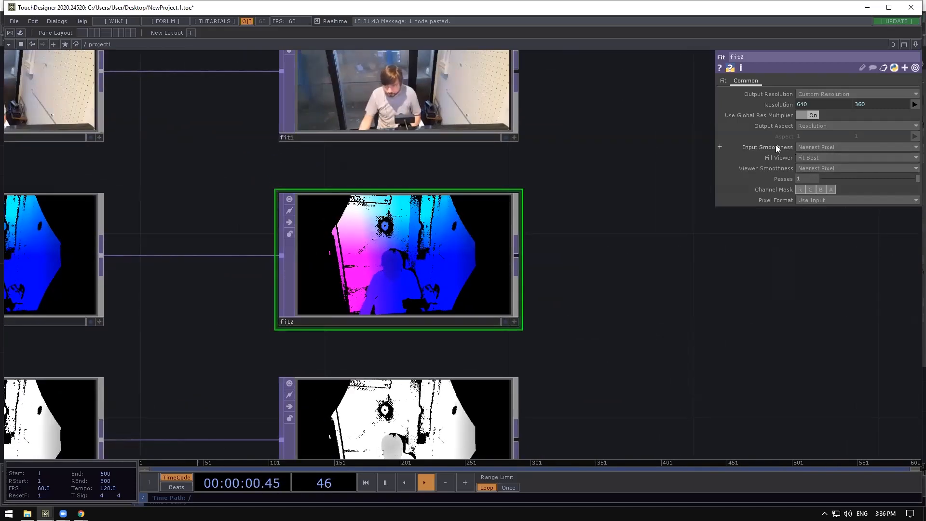
{"action": "scroll", "coordinate": [378, 256], "scroll_direction": "up", "scroll_amount": 2}
{"action": "scroll", "coordinate": [378, 256], "scroll_direction": "down", "scroll_amount": 3}
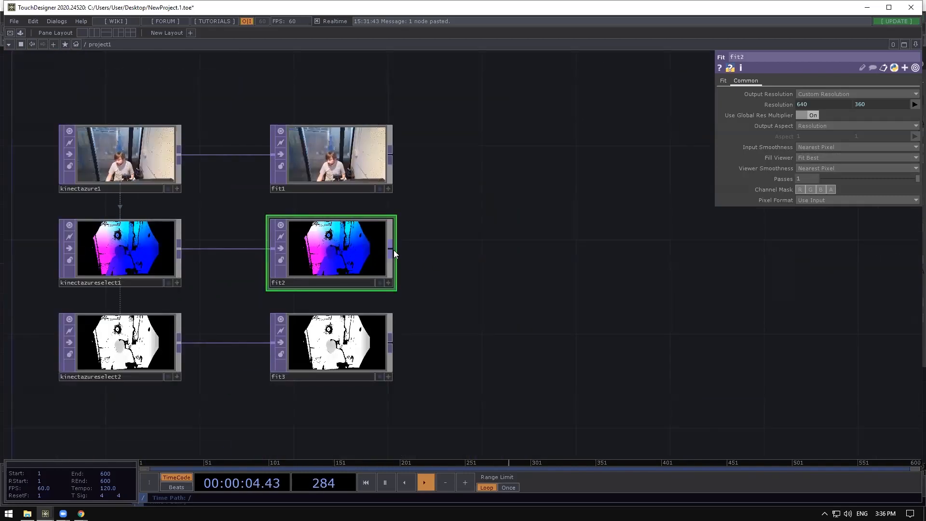
{"action": "scroll", "coordinate": [393, 250], "scroll_direction": "up", "scroll_amount": 3}
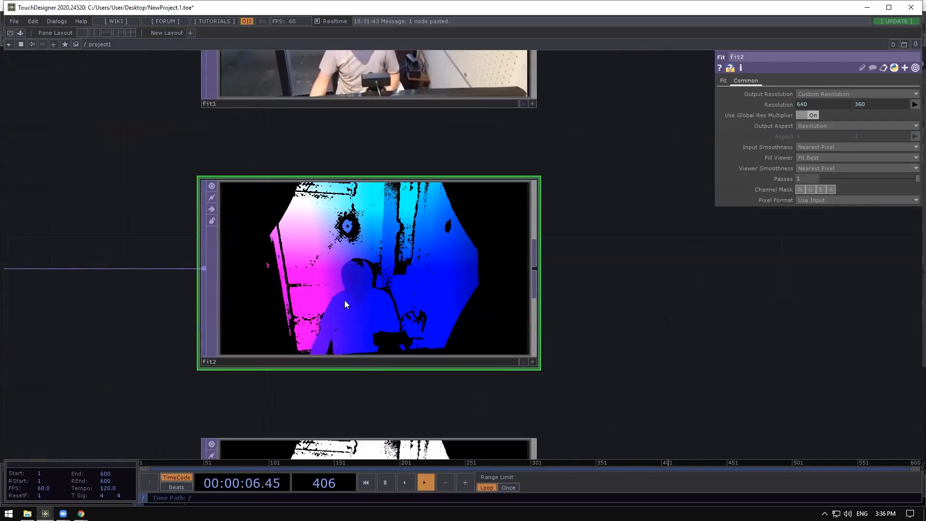
{"action": "scroll", "coordinate": [344, 300], "scroll_direction": "down", "scroll_amount": 2}
{"action": "left_click_drag", "start_coordinate": [572, 321], "coordinate": [550, 312]}
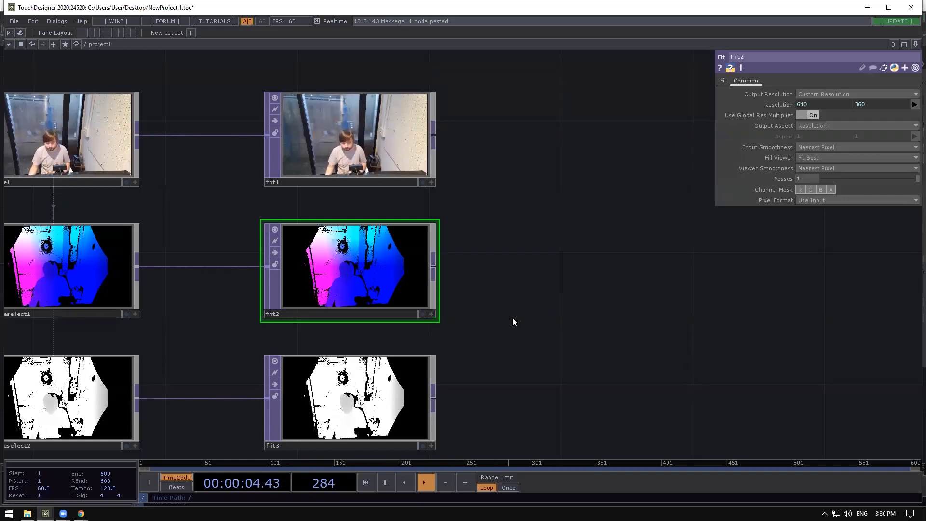
{"action": "scroll", "coordinate": [413, 250], "scroll_direction": "up", "scroll_amount": 2}
{"action": "scroll", "coordinate": [422, 255], "scroll_direction": "up", "scroll_amount": 1}
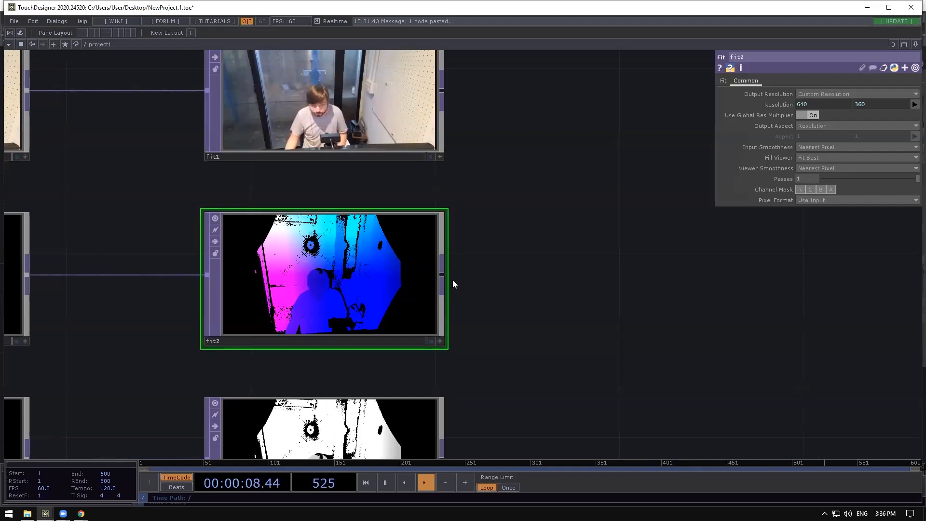
Try a Chroma Key operator on fit2's output and delete it again.
{"action": "right_click", "coordinate": [442, 280]}
{"action": "type", "text": "chrom"}
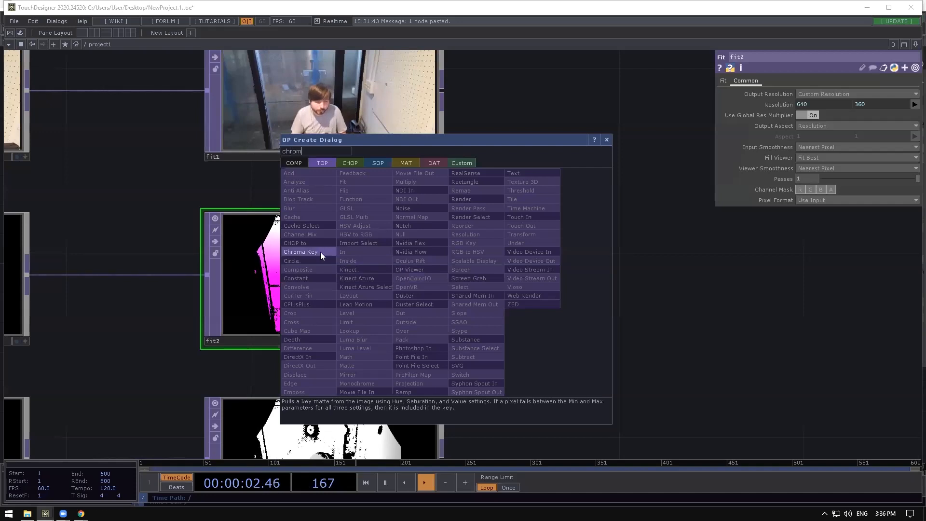
{"action": "left_click", "coordinate": [320, 251]}
{"action": "left_click", "coordinate": [666, 286]}
{"action": "left_click_drag", "start_coordinate": [667, 285], "coordinate": [744, 276]}
{"action": "left_click_drag", "start_coordinate": [772, 348], "coordinate": [606, 356]}
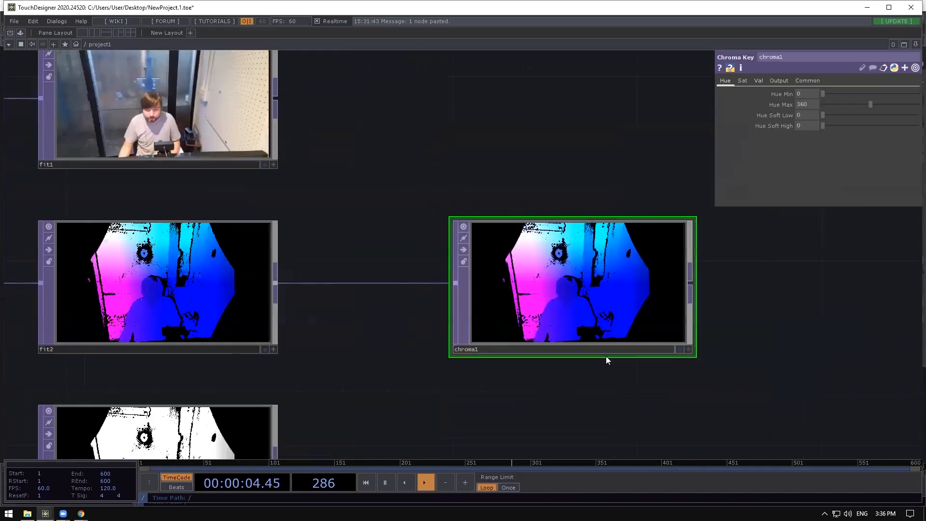
{"action": "scroll", "coordinate": [465, 245], "scroll_direction": "up", "scroll_amount": 2}
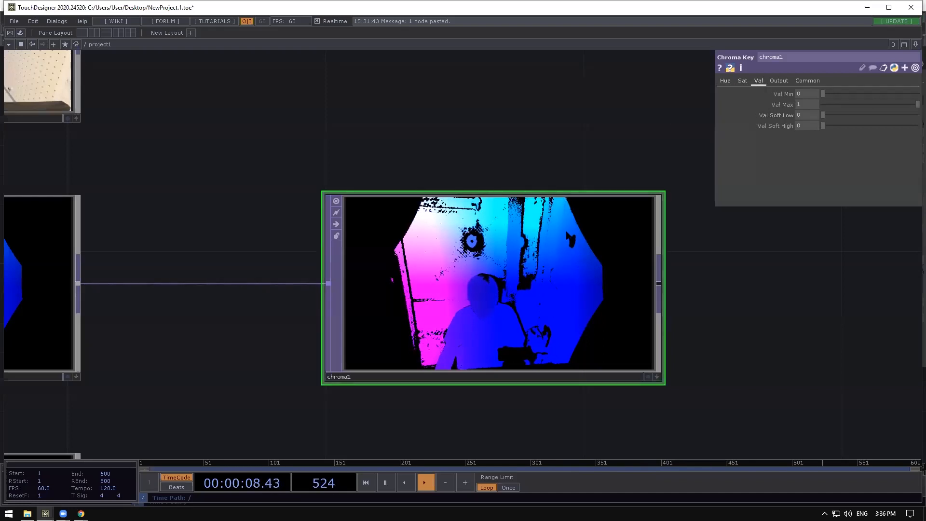
{"action": "key", "text": "Delete"}
Add an RGB Key operator fed by fit2's output and place it in line with fit2.
{"action": "scroll", "coordinate": [566, 234], "scroll_direction": "down", "scroll_amount": 3}
{"action": "right_click", "coordinate": [322, 255]}
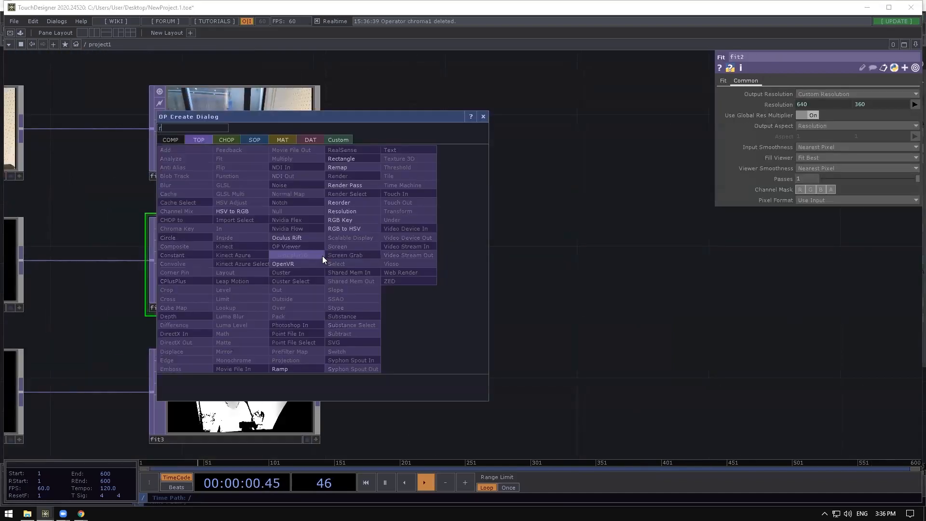
{"action": "left_click", "coordinate": [355, 223]}
{"action": "left_click", "coordinate": [610, 272]}
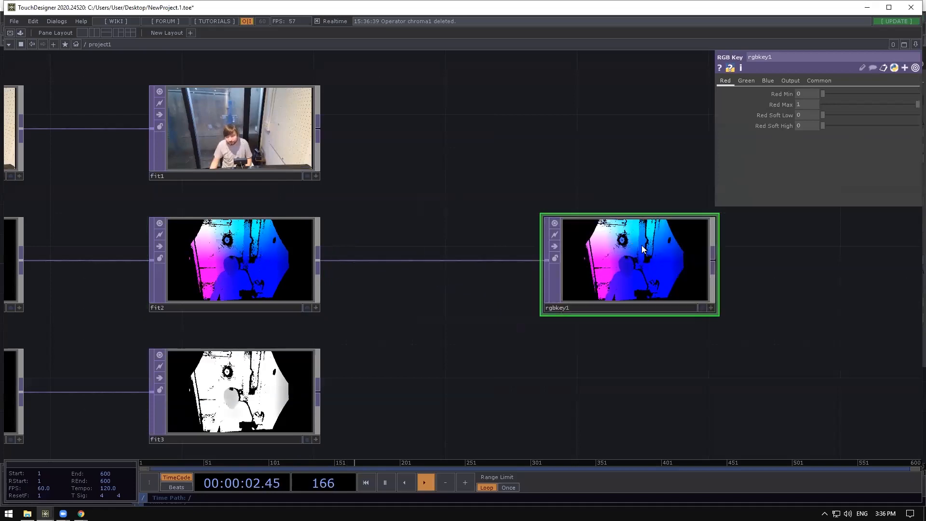
Try different Blue Min and Blue Max thresholds on rgbkey1, then restore them to 0 and 1.
{"action": "scroll", "coordinate": [690, 312], "scroll_direction": "up", "scroll_amount": 3}
{"action": "left_click", "coordinate": [767, 80]}
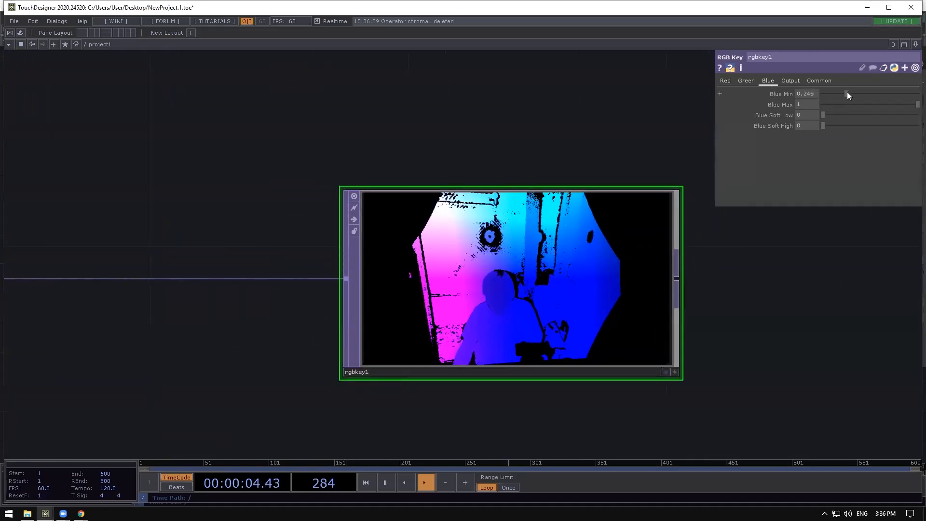
{"action": "left_click_drag", "start_coordinate": [892, 104], "coordinate": [919, 104]}
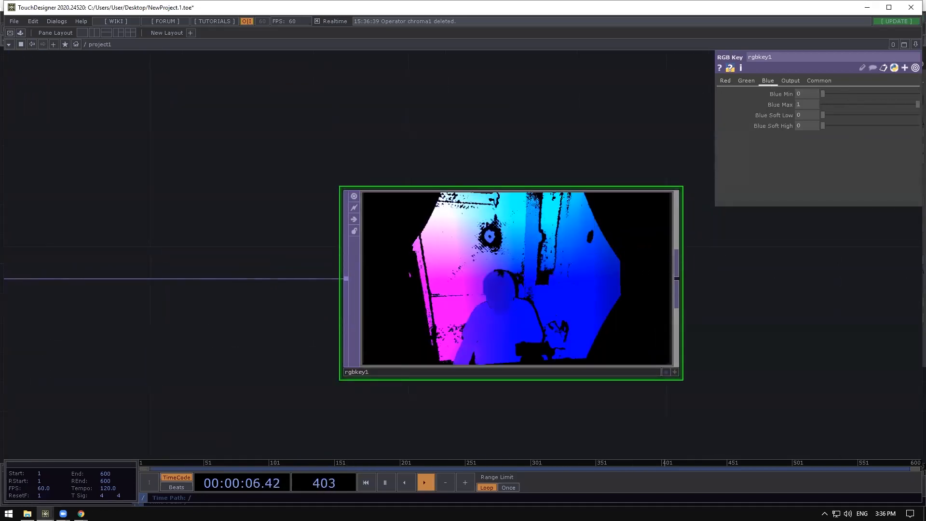
{"action": "middle_click_drag", "start_coordinate": [808, 104], "coordinate": [809, 85]}
Make fit2's viewer interactive and turn on its pixel value display.
{"action": "scroll", "coordinate": [520, 209], "scroll_direction": "down", "scroll_amount": 5}
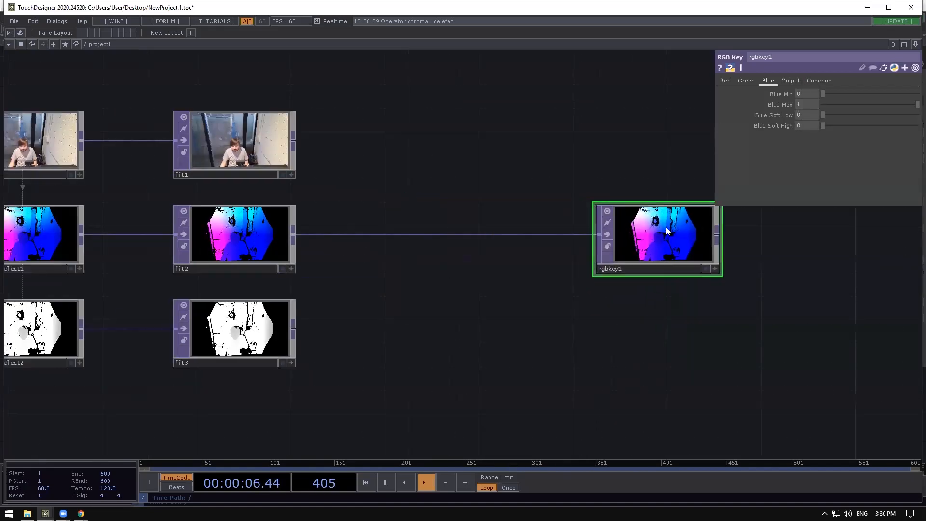
{"action": "left_click", "coordinate": [238, 238]}
{"action": "scroll", "coordinate": [207, 232], "scroll_direction": "up", "scroll_amount": 5}
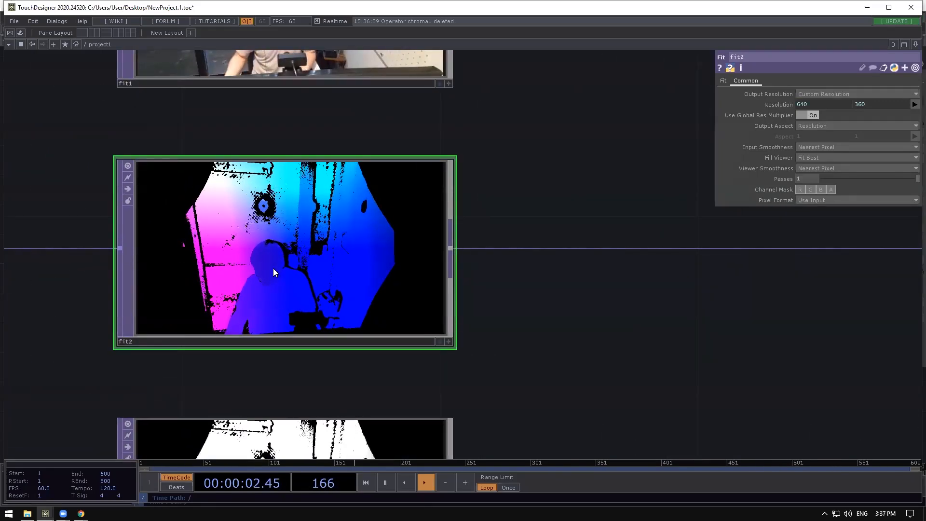
{"action": "left_click", "coordinate": [447, 344]}
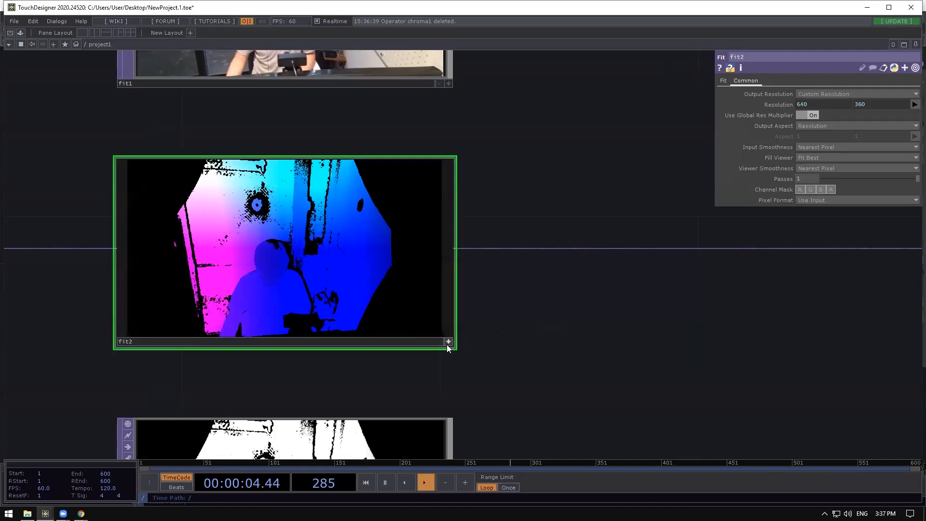
{"action": "scroll", "coordinate": [240, 264], "scroll_direction": "up", "scroll_amount": 5}
{"action": "right_click", "coordinate": [351, 226]}
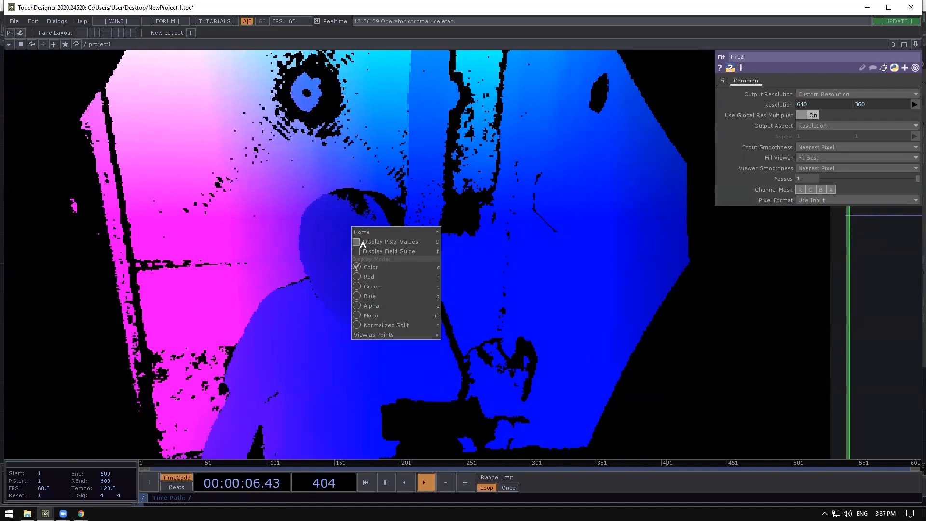
{"action": "left_click", "coordinate": [363, 243]}
Examine fit2's pixel values across the figure and the wall behind it, especially the blue channel.
{"action": "scroll", "coordinate": [367, 246], "scroll_direction": "down", "scroll_amount": 5}
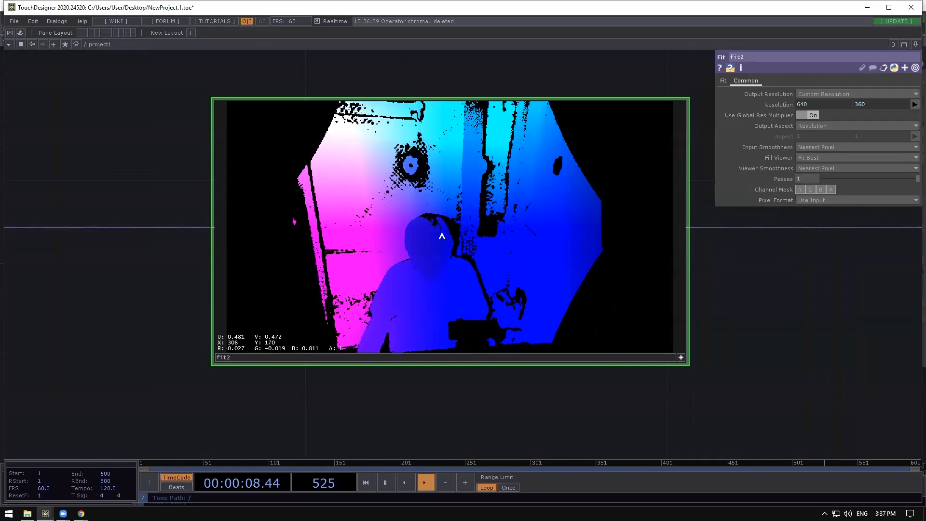
{"action": "scroll", "coordinate": [442, 236], "scroll_direction": "up", "scroll_amount": 4}
{"action": "scroll", "coordinate": [424, 260], "scroll_direction": "down", "scroll_amount": 2}
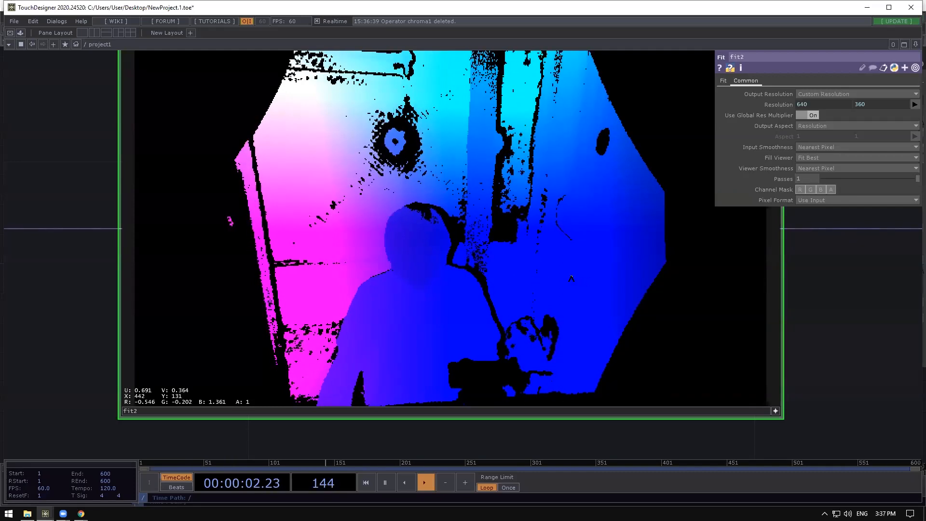
{"action": "scroll", "coordinate": [421, 235], "scroll_direction": "down", "scroll_amount": 4}
{"action": "scroll", "coordinate": [440, 194], "scroll_direction": "up", "scroll_amount": 5}
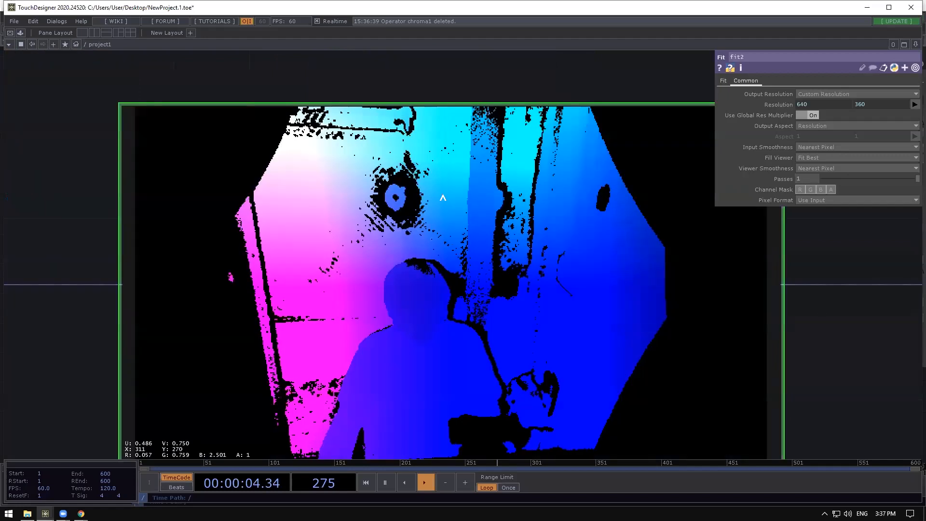
{"action": "scroll", "coordinate": [444, 202], "scroll_direction": "down", "scroll_amount": 2}
{"action": "scroll", "coordinate": [443, 202], "scroll_direction": "down", "scroll_amount": 2}
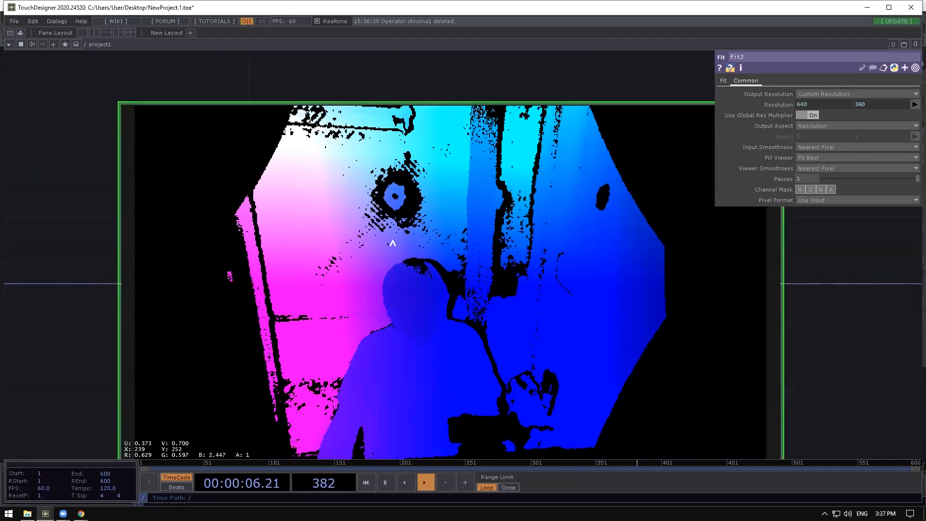
{"action": "scroll", "coordinate": [467, 282], "scroll_direction": "down", "scroll_amount": 3}
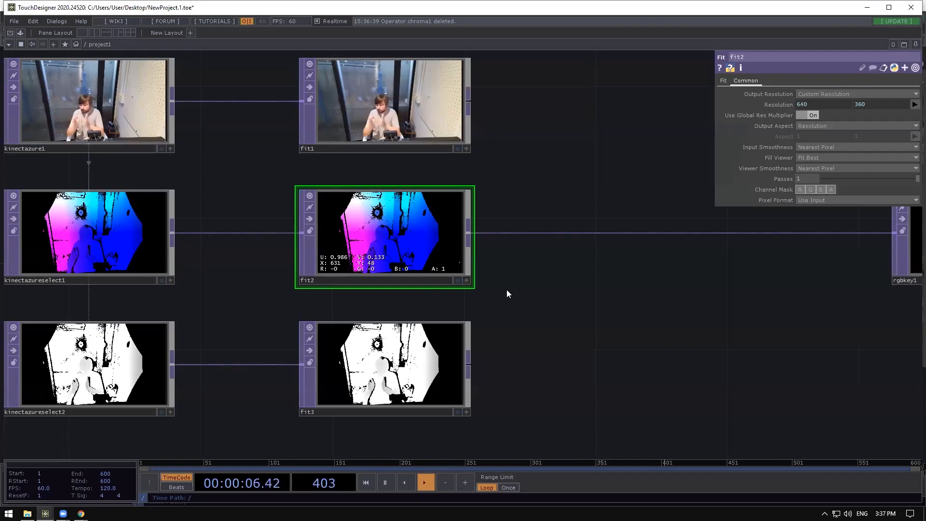
Insert a Math operator into the connection between fit2 and rgbkey1.
{"action": "mouse_move", "coordinate": [760, 247]}
{"action": "left_mouse_down"}
{"action": "mouse_move", "coordinate": [582, 246]}
{"action": "mouse_move", "coordinate": [743, 246]}
{"action": "left_mouse_up"}
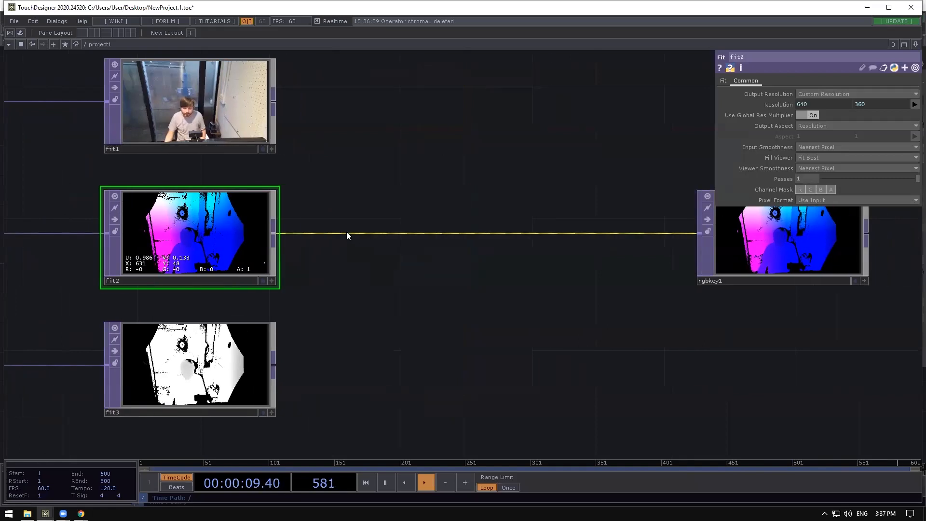
{"action": "right_click", "coordinate": [275, 235]}
{"action": "type", "text": "ma"}
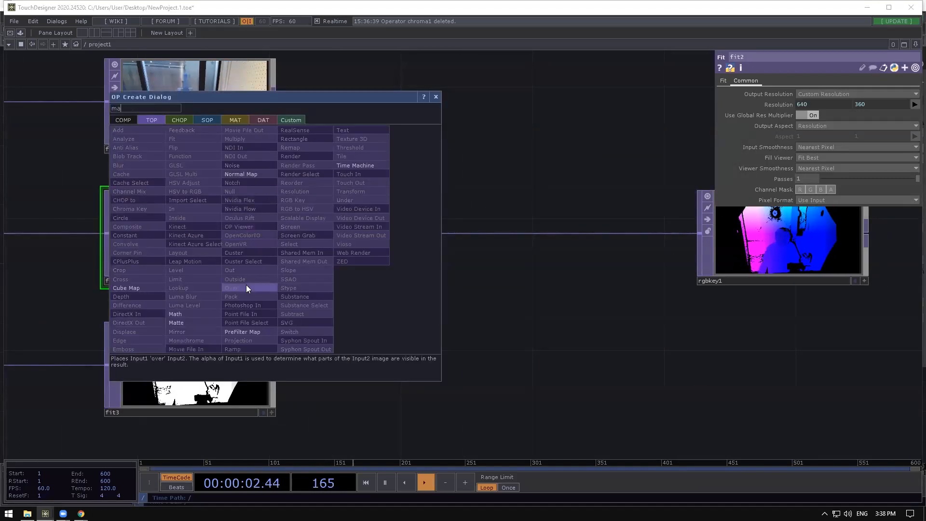
{"action": "left_click", "coordinate": [175, 314]}
{"action": "left_click", "coordinate": [453, 239]}
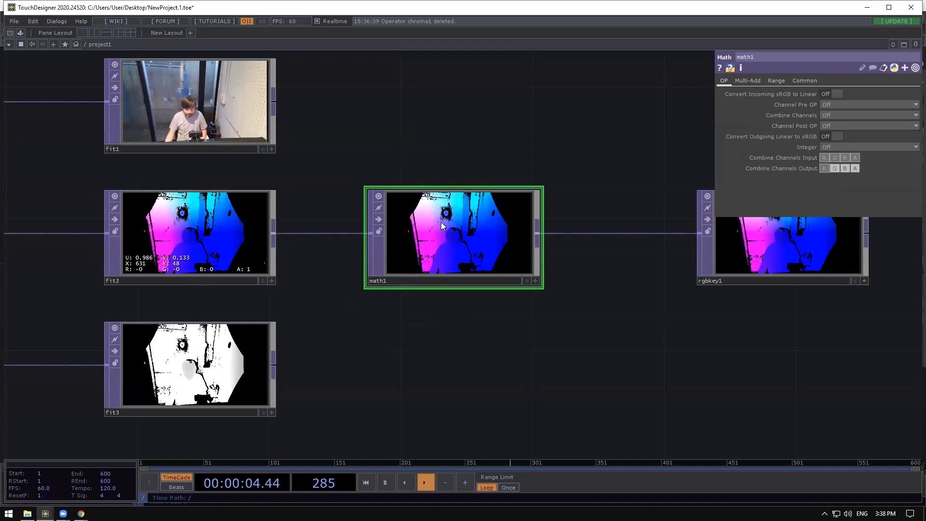
Set the upper limit of math1's From Range to 2.5.
{"action": "scroll", "coordinate": [518, 215], "scroll_direction": "up", "scroll_amount": 2}
{"action": "left_click", "coordinate": [775, 80]}
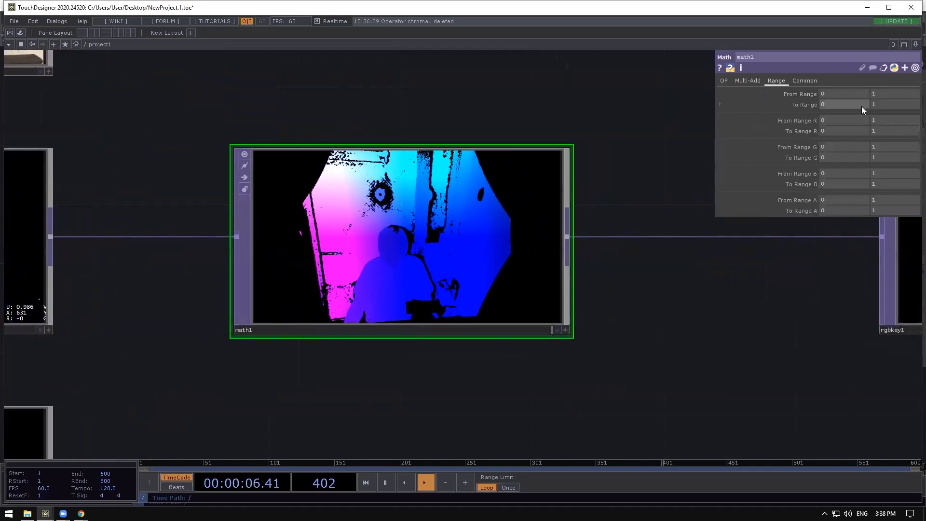
{"action": "left_click", "coordinate": [879, 95]}
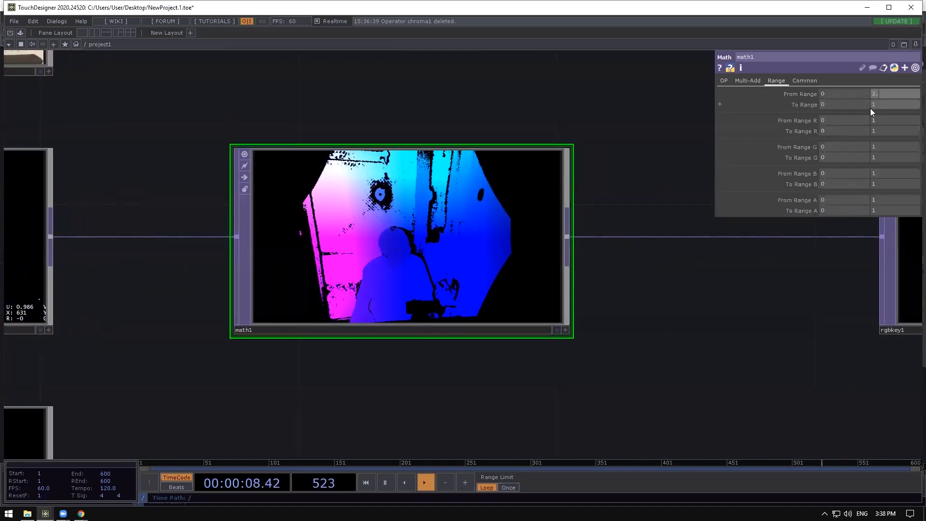
{"action": "type", "text": "2.5"}
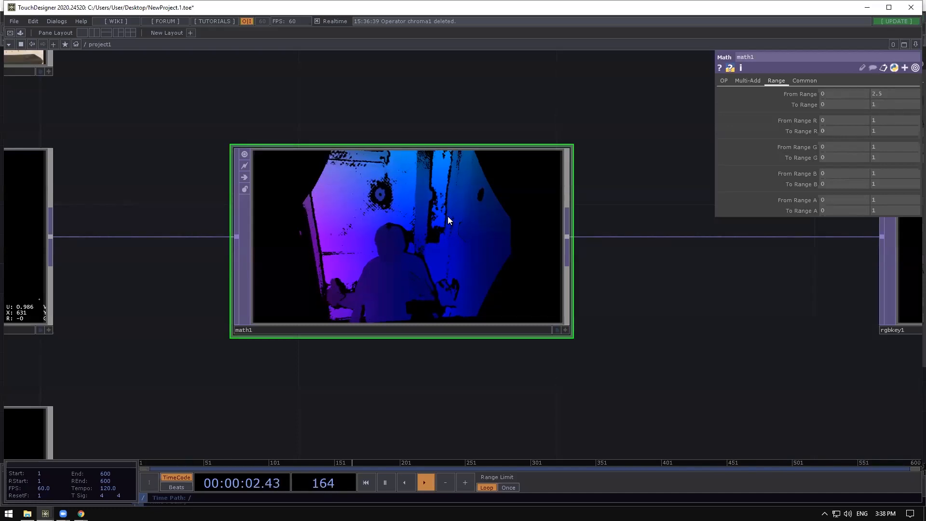
Lower rgbkey1's Blue Max to 0.944 to key out the farthest part of the point cloud.
{"action": "scroll", "coordinate": [434, 218], "scroll_direction": "down", "scroll_amount": 3}
{"action": "left_click", "coordinate": [598, 212]}
{"action": "scroll", "coordinate": [661, 238], "scroll_direction": "up", "scroll_amount": 3}
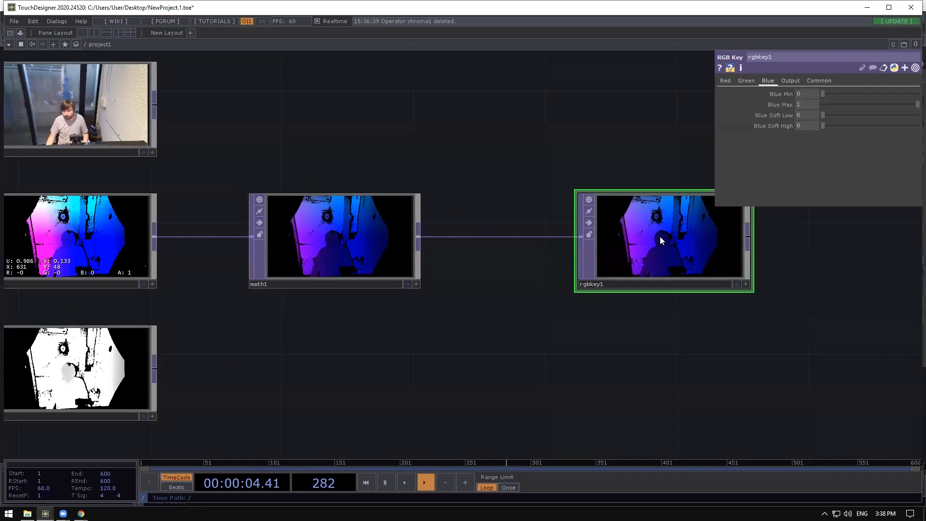
{"action": "scroll", "coordinate": [589, 229], "scroll_direction": "up", "scroll_amount": 2}
{"action": "mouse_move", "coordinate": [912, 106]}
{"action": "left_mouse_down"}
{"action": "mouse_move", "coordinate": [872, 107]}
{"action": "mouse_move", "coordinate": [913, 105]}
{"action": "left_mouse_up"}
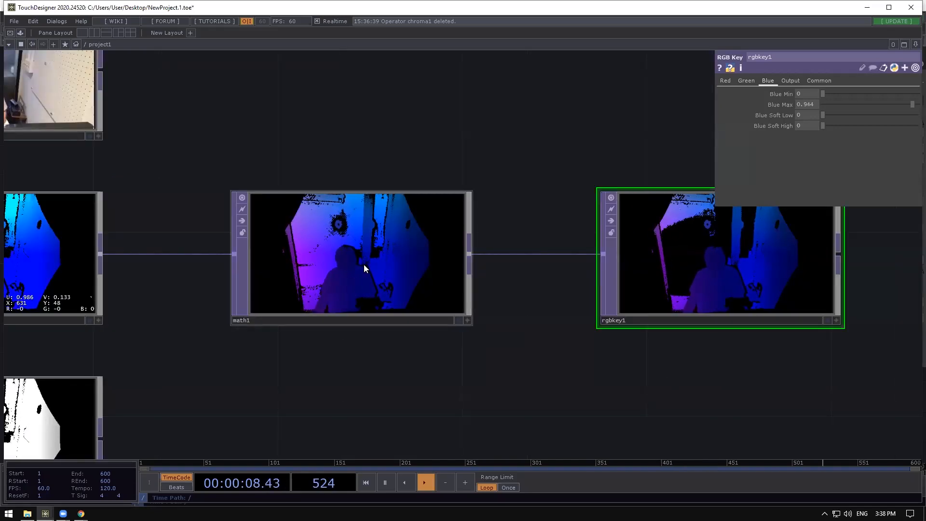
Set both Input Smoothness and Viewer Smoothness of math1 to Nearest Pixel.
{"action": "scroll", "coordinate": [311, 244], "scroll_direction": "up", "scroll_amount": 2}
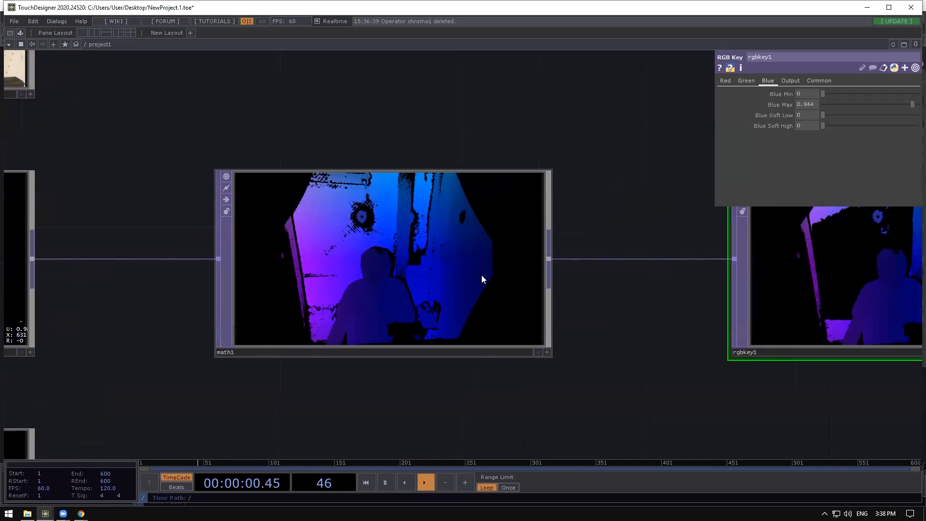
{"action": "left_click", "coordinate": [395, 263]}
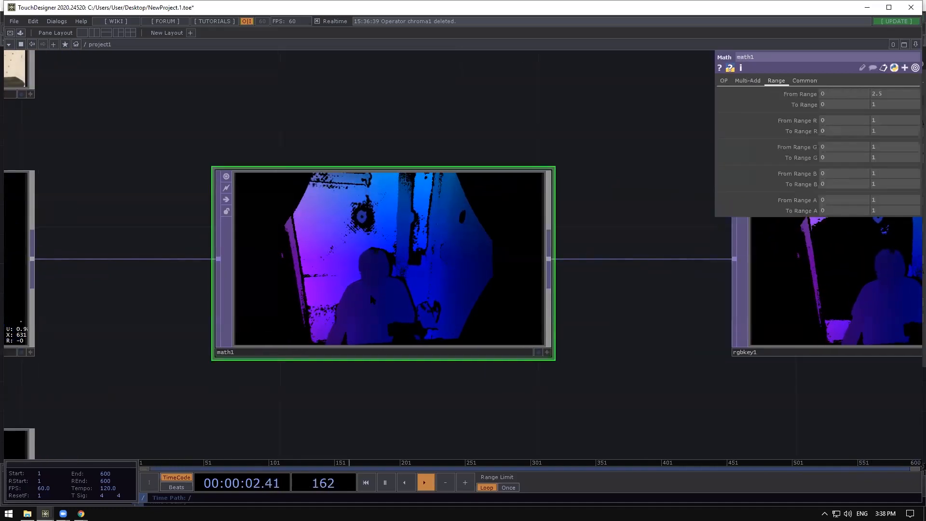
{"action": "left_click", "coordinate": [800, 81]}
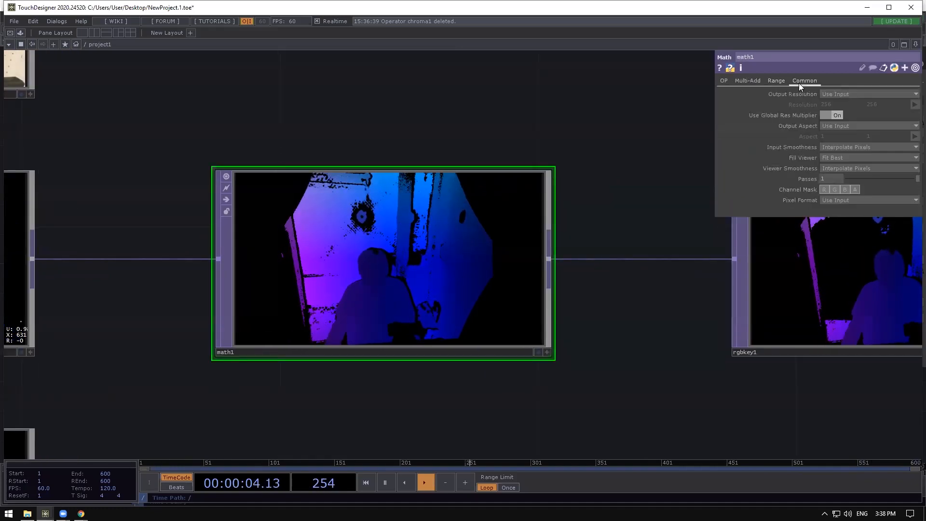
{"action": "left_click", "coordinate": [846, 143]}
{"action": "left_click", "coordinate": [827, 156]}
{"action": "left_click", "coordinate": [832, 171]}
{"action": "left_click", "coordinate": [829, 176]}
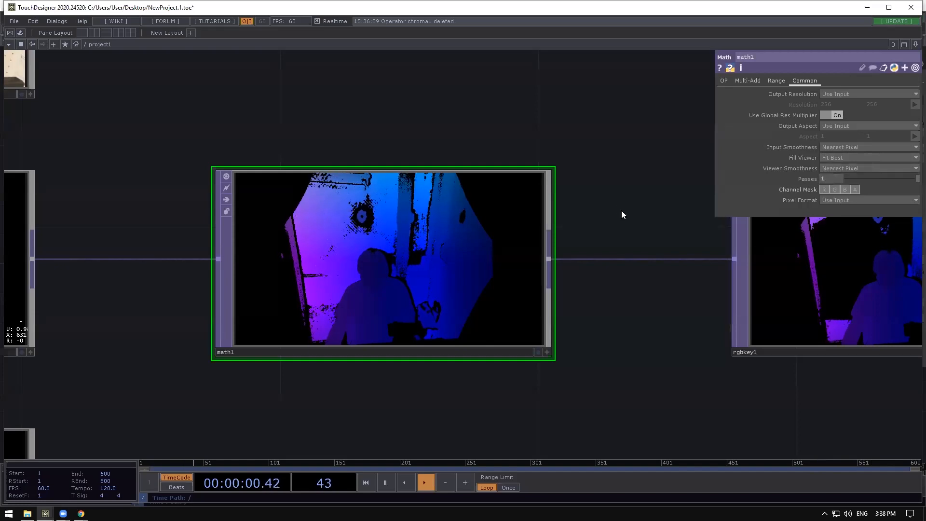
Check math1's smoothness setting and its operator information, including resolution and pixel format.
{"action": "left_click_drag", "start_coordinate": [625, 208], "coordinate": [682, 205]}
{"action": "middle_click", "coordinate": [435, 249]}
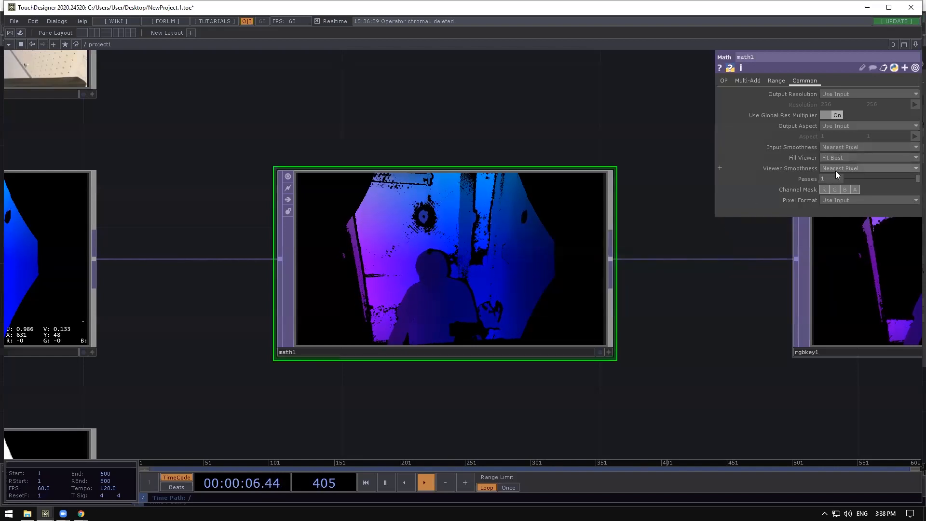
{"action": "left_click", "coordinate": [832, 148]}
{"action": "left_click", "coordinate": [829, 149]}
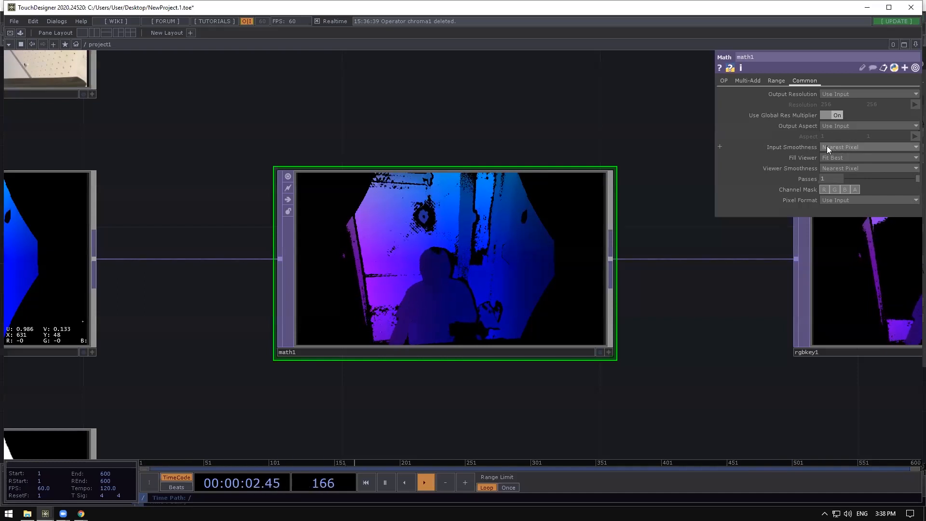
{"action": "scroll", "coordinate": [728, 191], "scroll_direction": "down", "scroll_amount": 3}
{"action": "left_click_drag", "start_coordinate": [469, 329], "coordinate": [428, 330]}
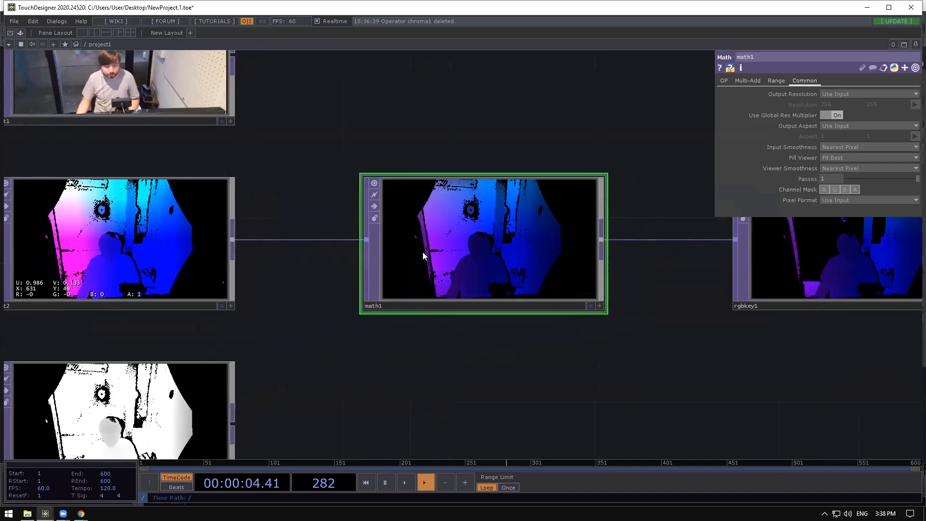
{"action": "middle_click", "coordinate": [436, 246]}
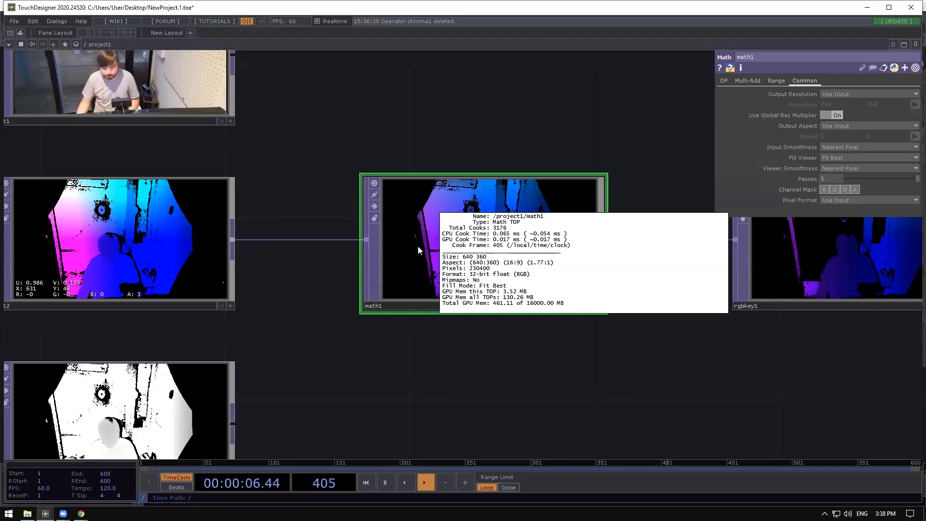
{"action": "scroll", "coordinate": [483, 237], "scroll_direction": "up", "scroll_amount": 3}
{"action": "scroll", "coordinate": [483, 235], "scroll_direction": "up", "scroll_amount": 1}
{"action": "middle_click", "coordinate": [484, 249]}
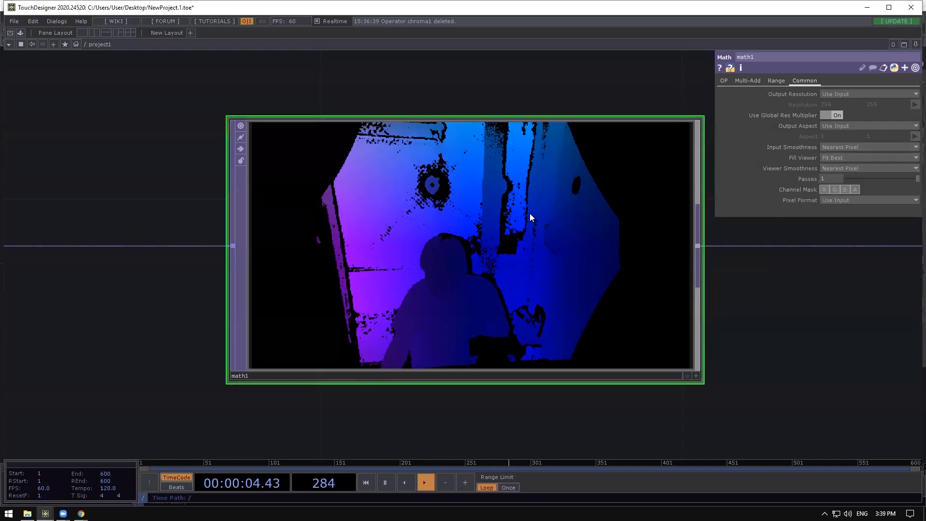
Set rgbkey1's Input Smoothness to Nearest Pixel.
{"action": "scroll", "coordinate": [271, 270], "scroll_direction": "down", "scroll_amount": 3}
{"action": "scroll", "coordinate": [272, 270], "scroll_direction": "down", "scroll_amount": 1}
{"action": "left_click", "coordinate": [496, 258]}
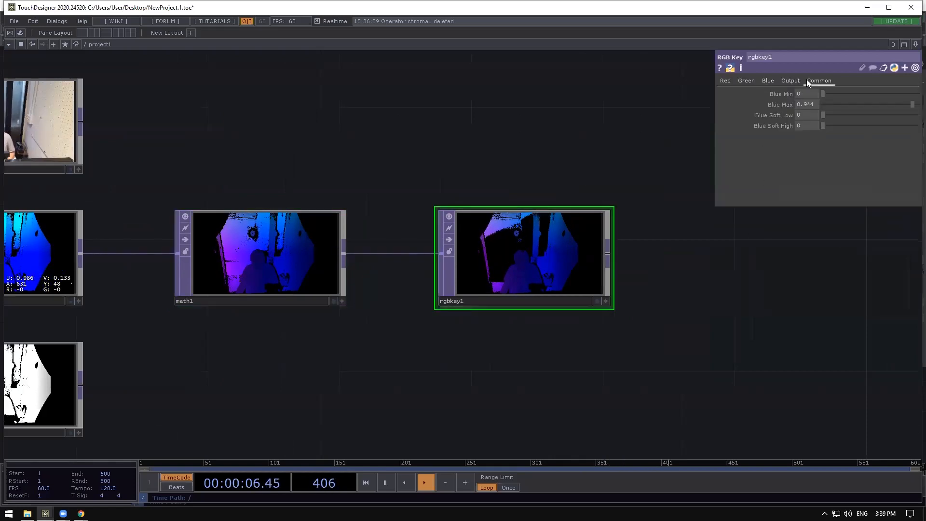
{"action": "left_click", "coordinate": [807, 81]}
{"action": "scroll", "coordinate": [538, 255], "scroll_direction": "up", "scroll_amount": 3}
{"action": "left_click", "coordinate": [804, 147]}
{"action": "left_click", "coordinate": [806, 158]}
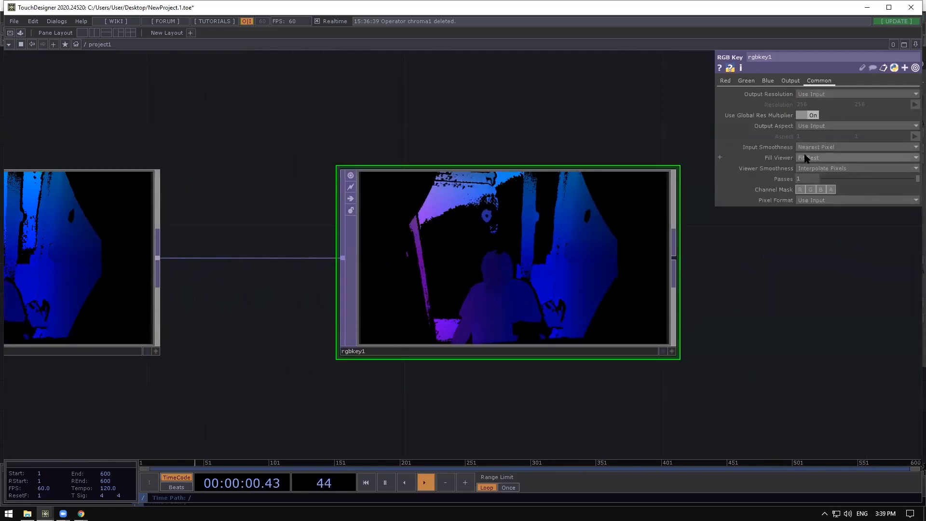
Set rgbkey1's Viewer Smoothness to Nearest Pixel.
{"action": "left_click", "coordinate": [807, 168]}
{"action": "left_click", "coordinate": [806, 179]}
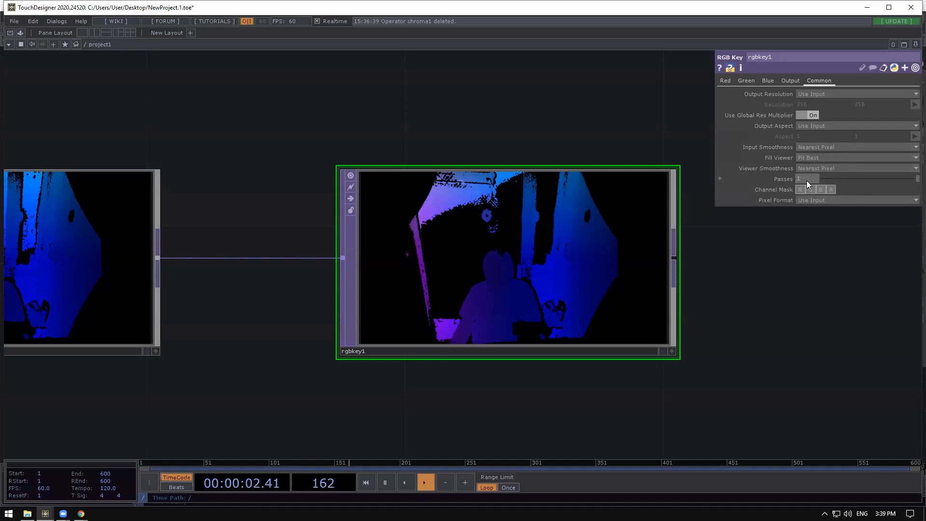
{"action": "scroll", "coordinate": [428, 245], "scroll_direction": "down", "scroll_amount": 5}
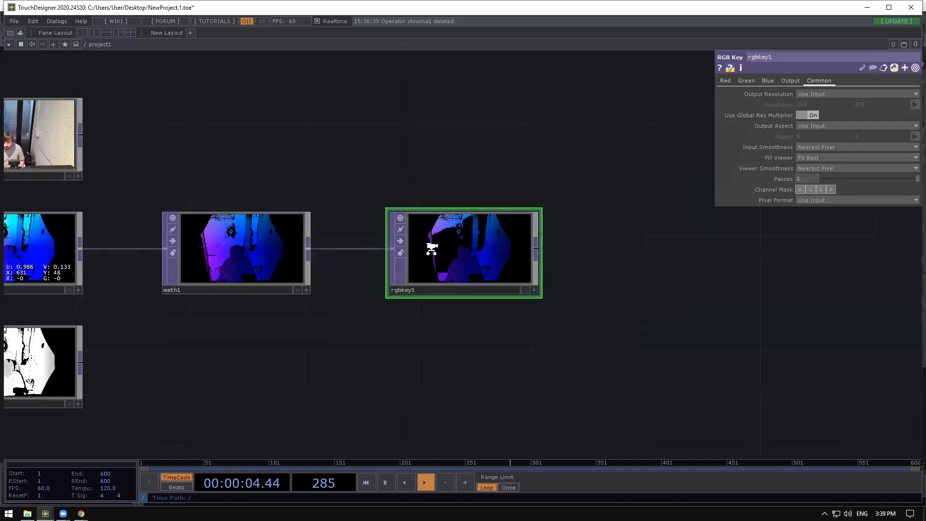
{"action": "scroll", "coordinate": [438, 245], "scroll_direction": "up", "scroll_amount": 2}
{"action": "scroll", "coordinate": [488, 247], "scroll_direction": "up", "scroll_amount": 3}
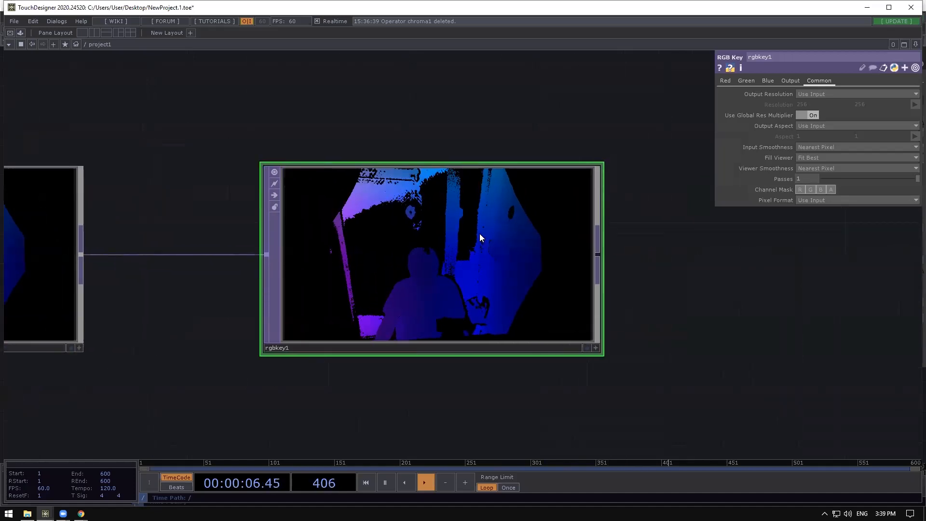
{"action": "scroll", "coordinate": [479, 233], "scroll_direction": "up", "scroll_amount": 3}
Lower rgbkey1's Blue Max to 0.518 to key out more of the background behind the figure.
{"action": "left_click", "coordinate": [745, 80]}
{"action": "left_click", "coordinate": [771, 81]}
{"action": "scroll", "coordinate": [623, 203], "scroll_direction": "down", "scroll_amount": 3}
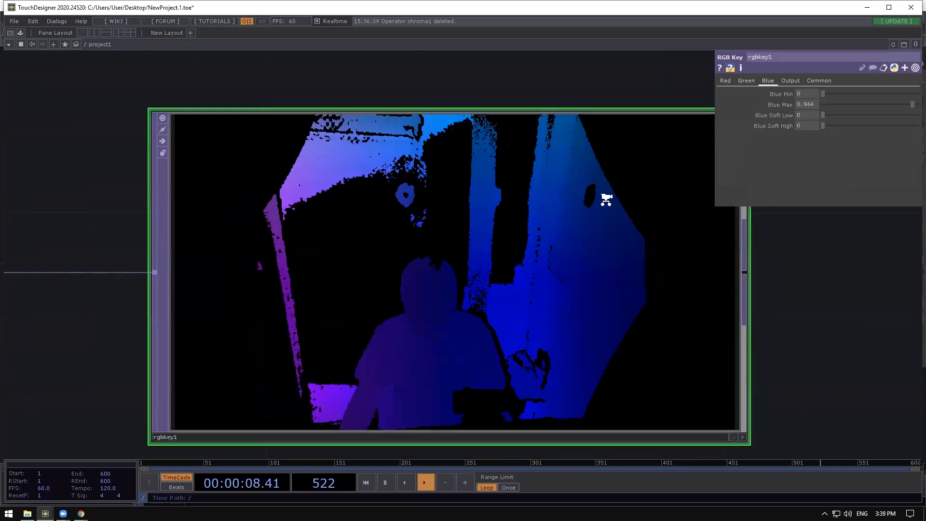
{"action": "scroll", "coordinate": [552, 214], "scroll_direction": "up", "scroll_amount": 3}
{"action": "left_click_drag", "start_coordinate": [911, 104], "coordinate": [872, 111]}
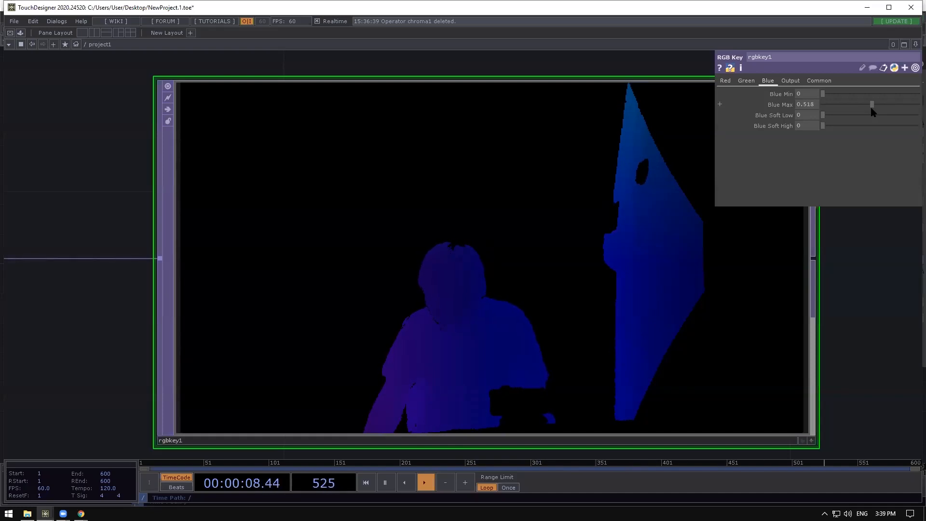
Examine math1's range settings and compare its output with the keyed image in rgbkey1.
{"action": "scroll", "coordinate": [723, 197], "scroll_direction": "down", "scroll_amount": 5}
{"action": "left_click", "coordinate": [363, 225]}
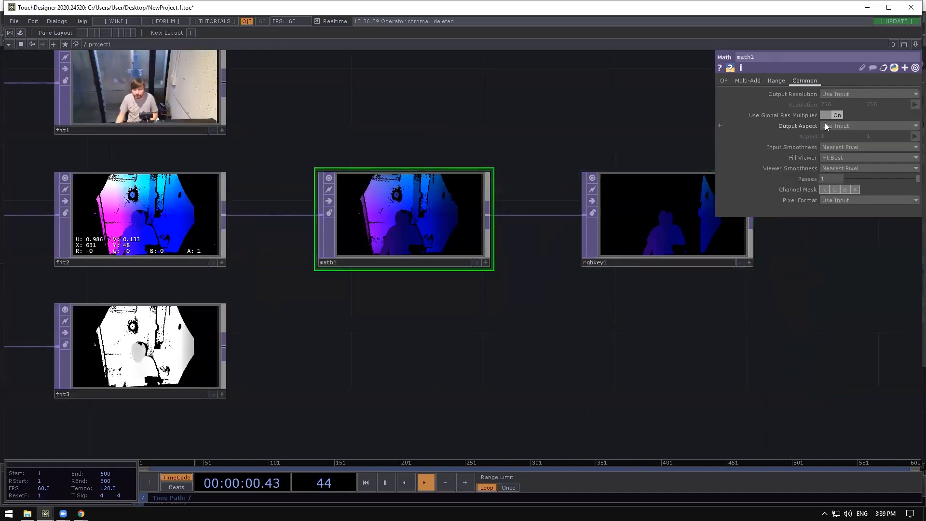
{"action": "left_click", "coordinate": [774, 81]}
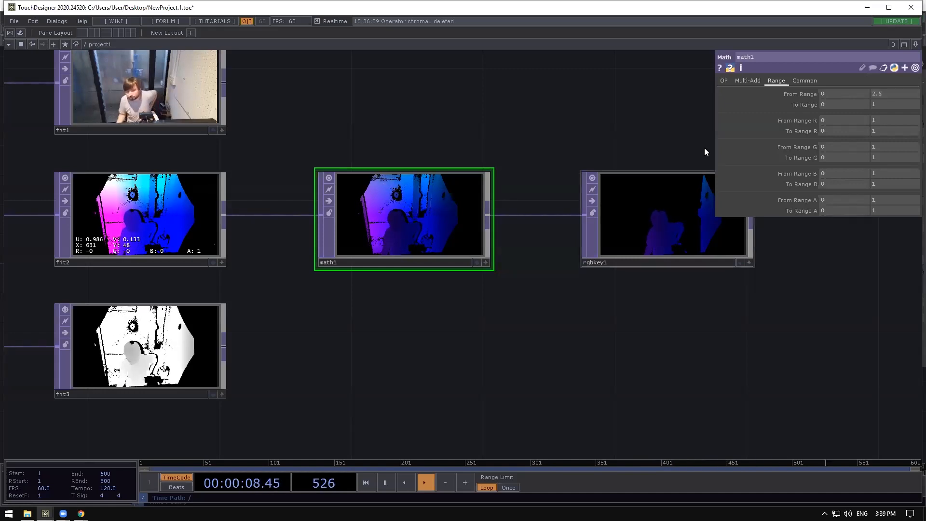
{"action": "scroll", "coordinate": [393, 230], "scroll_direction": "up", "scroll_amount": 3}
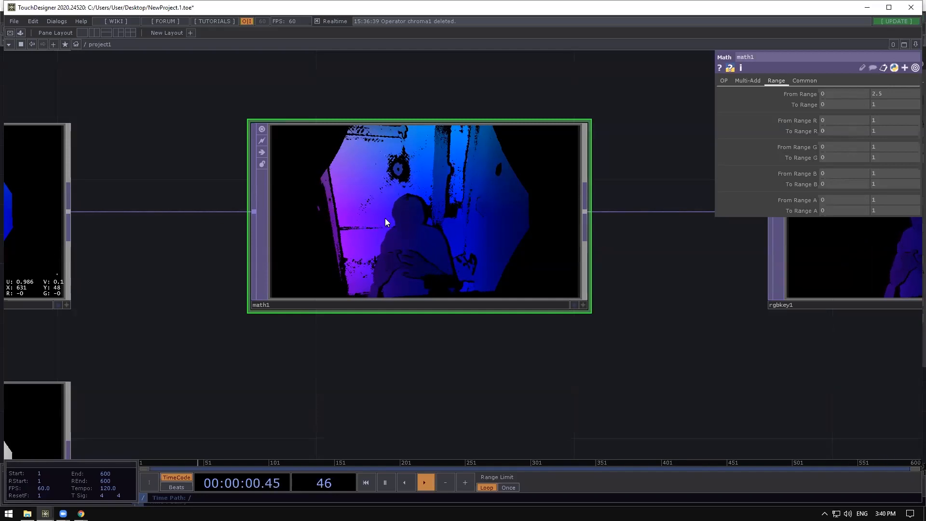
{"action": "scroll", "coordinate": [333, 202], "scroll_direction": "down", "scroll_amount": 3}
{"action": "scroll", "coordinate": [378, 231], "scroll_direction": "down", "scroll_amount": 2}
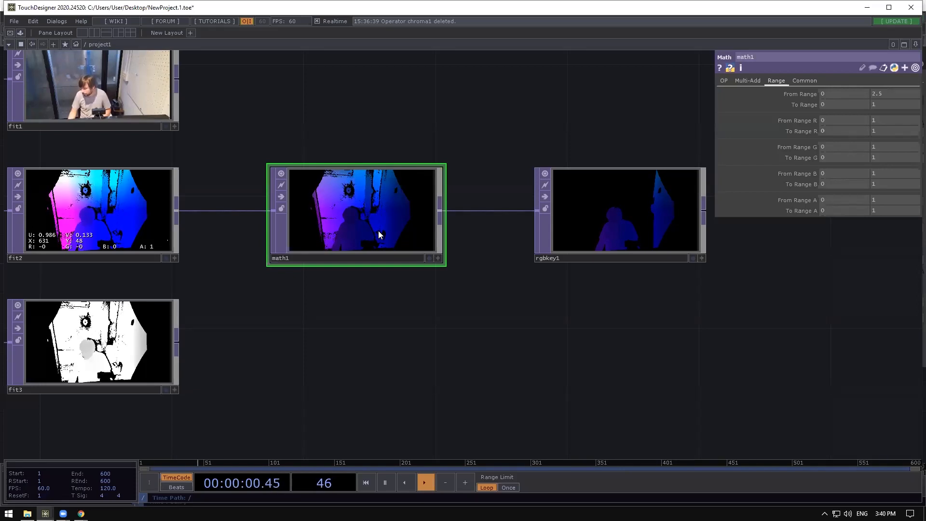
{"action": "left_click_drag", "start_coordinate": [535, 317], "coordinate": [511, 318]}
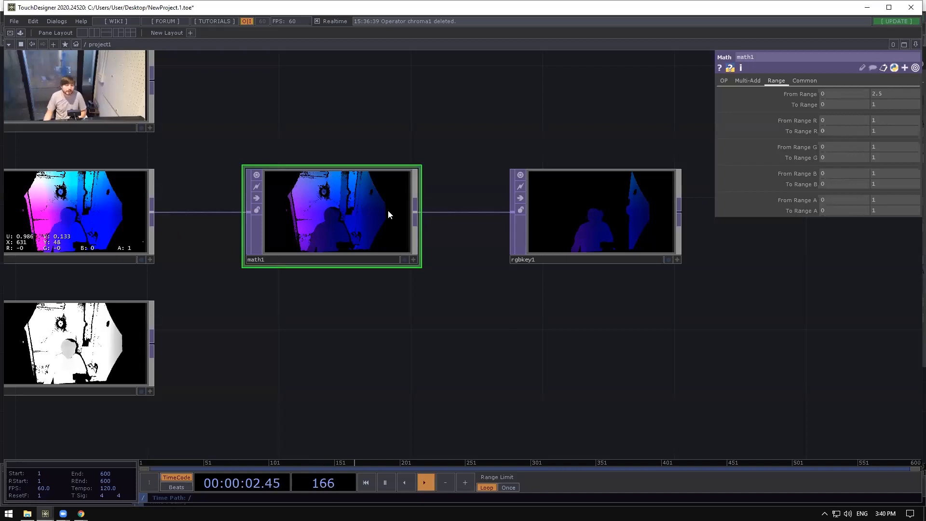
{"action": "scroll", "coordinate": [388, 211], "scroll_direction": "up", "scroll_amount": 2}
{"action": "scroll", "coordinate": [274, 195], "scroll_direction": "up", "scroll_amount": 2}
{"action": "scroll", "coordinate": [304, 206], "scroll_direction": "down", "scroll_amount": 4}
{"action": "scroll", "coordinate": [538, 205], "scroll_direction": "up", "scroll_amount": 2}
Fine-tune rgbkey1's Blue Max to 0.559 to key out the background by depth.
{"action": "left_click", "coordinate": [538, 209]}
{"action": "key", "text": "shift+h"}
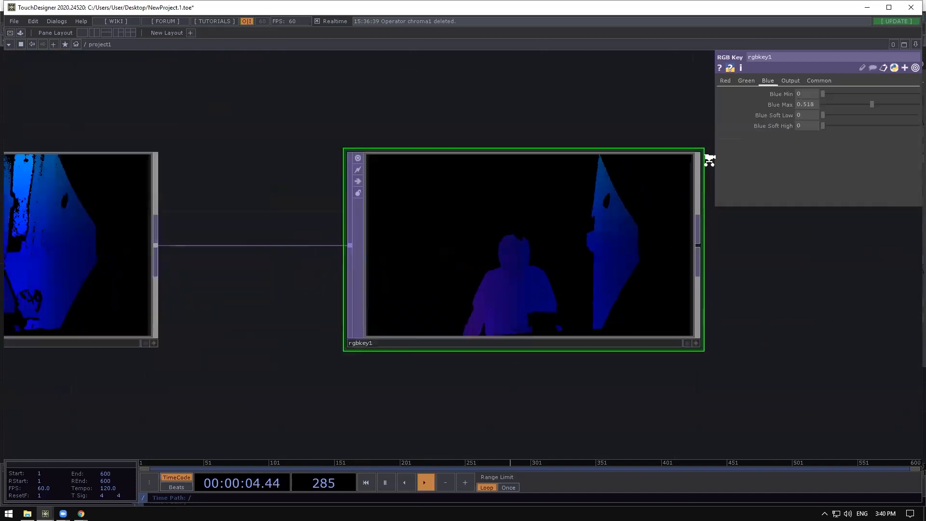
{"action": "left_click_drag", "start_coordinate": [875, 105], "coordinate": [878, 104]}
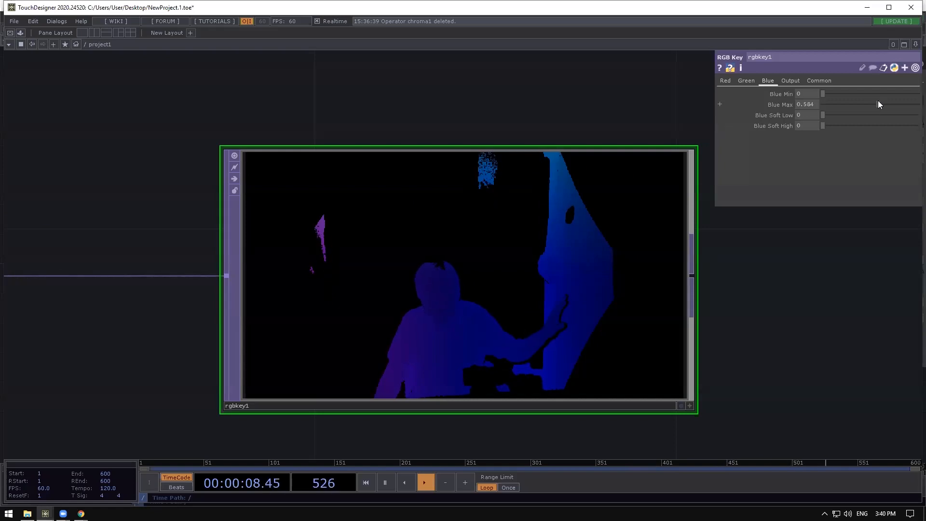
{"action": "scroll", "coordinate": [621, 322], "scroll_direction": "up", "scroll_amount": 4}
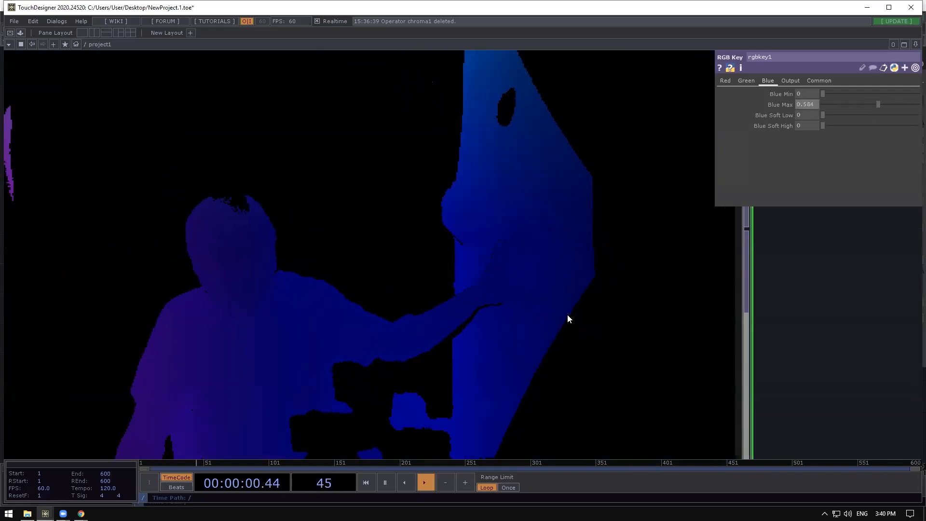
{"action": "mouse_move", "coordinate": [877, 103]}
{"action": "left_mouse_down"}
{"action": "mouse_move", "coordinate": [865, 101]}
{"action": "mouse_move", "coordinate": [874, 100]}
{"action": "left_mouse_up"}
{"action": "scroll", "coordinate": [543, 252], "scroll_direction": "down", "scroll_amount": 3}
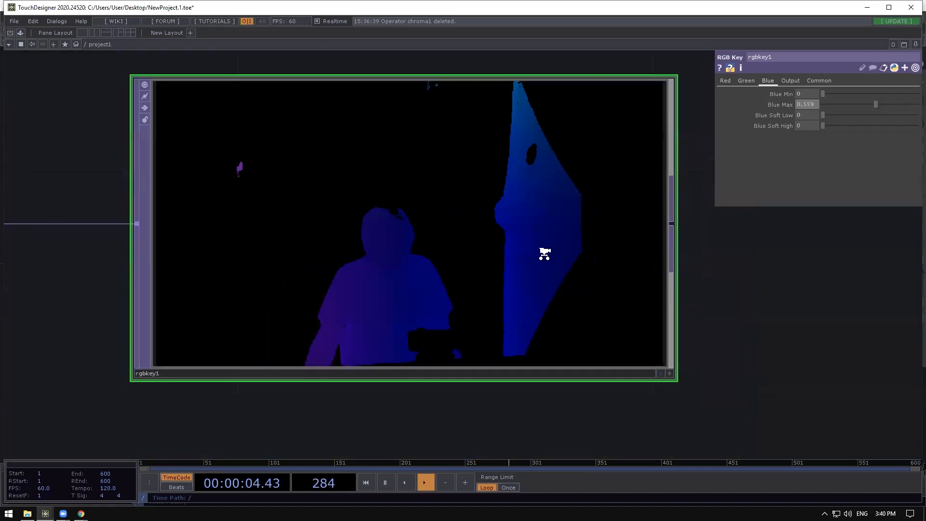
{"action": "scroll", "coordinate": [482, 259], "scroll_direction": "up", "scroll_amount": 1}
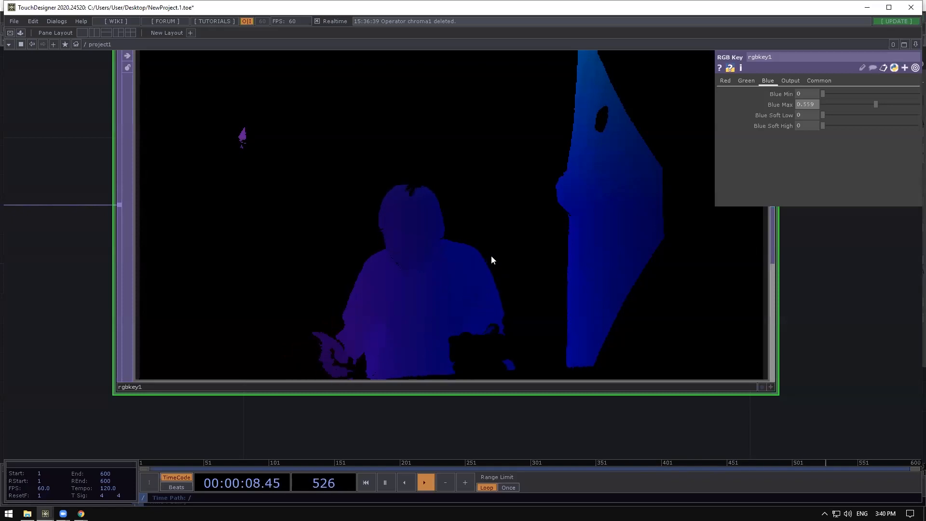
{"action": "scroll", "coordinate": [494, 256], "scroll_direction": "down", "scroll_amount": 4}
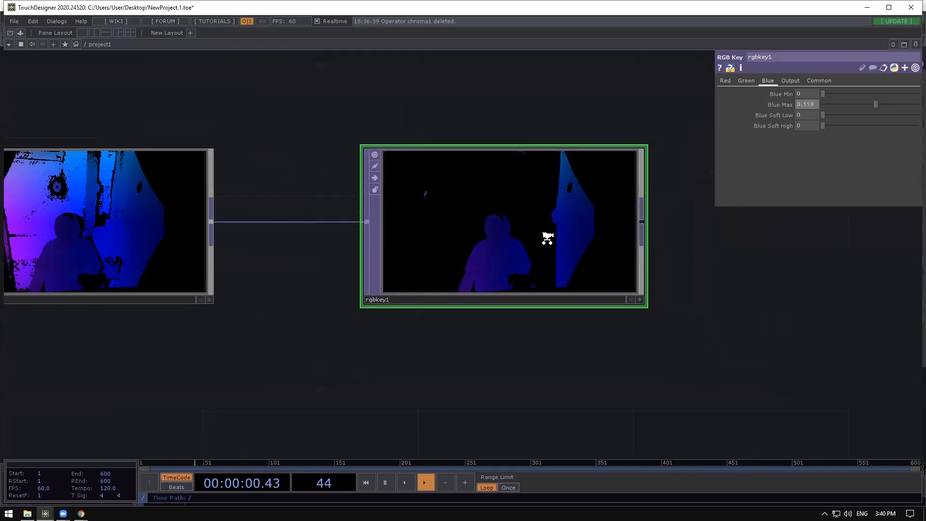
{"action": "scroll", "coordinate": [534, 222], "scroll_direction": "up", "scroll_amount": 4}
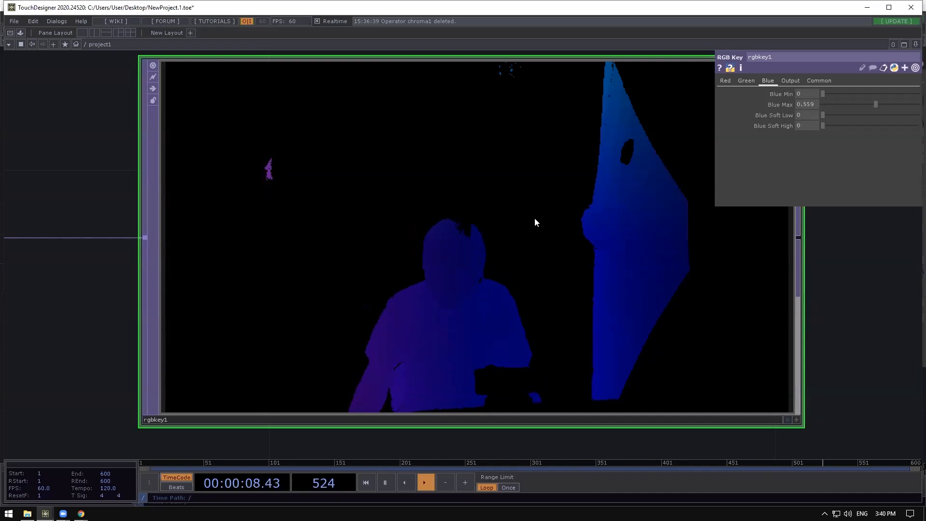
Lower rgbkey1's Red Max to 0.33 and try small adjustments of Red Min.
{"action": "scroll", "coordinate": [534, 218], "scroll_direction": "down", "scroll_amount": 3}
{"action": "left_click", "coordinate": [725, 81]}
{"action": "scroll", "coordinate": [536, 165], "scroll_direction": "up", "scroll_amount": 3}
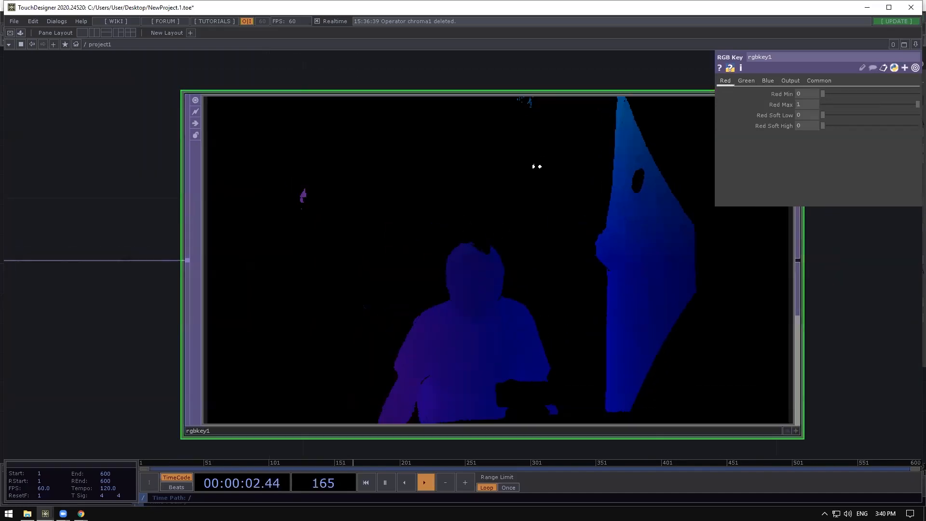
{"action": "left_click_drag", "start_coordinate": [910, 104], "coordinate": [853, 102]}
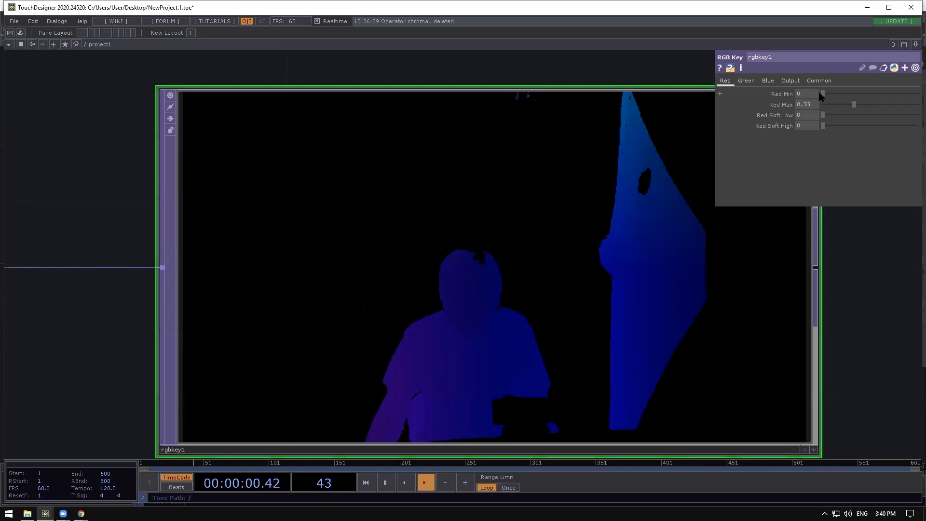
{"action": "middle_click_drag", "start_coordinate": [813, 115], "coordinate": [820, 113]}
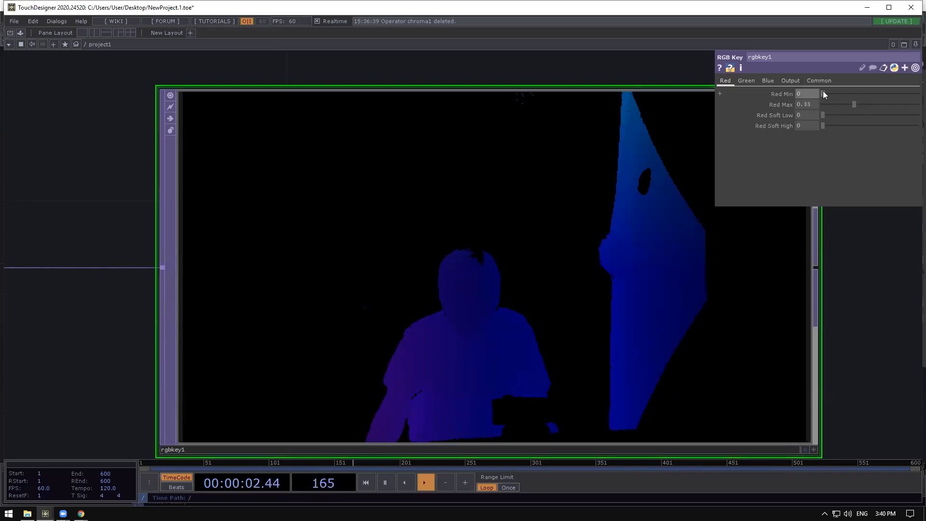
{"action": "left_click_drag", "start_coordinate": [825, 94], "coordinate": [823, 93]}
{"action": "middle_click_drag", "start_coordinate": [810, 93], "coordinate": [790, 117]}
{"action": "scroll", "coordinate": [578, 249], "scroll_direction": "down", "scroll_amount": 6}
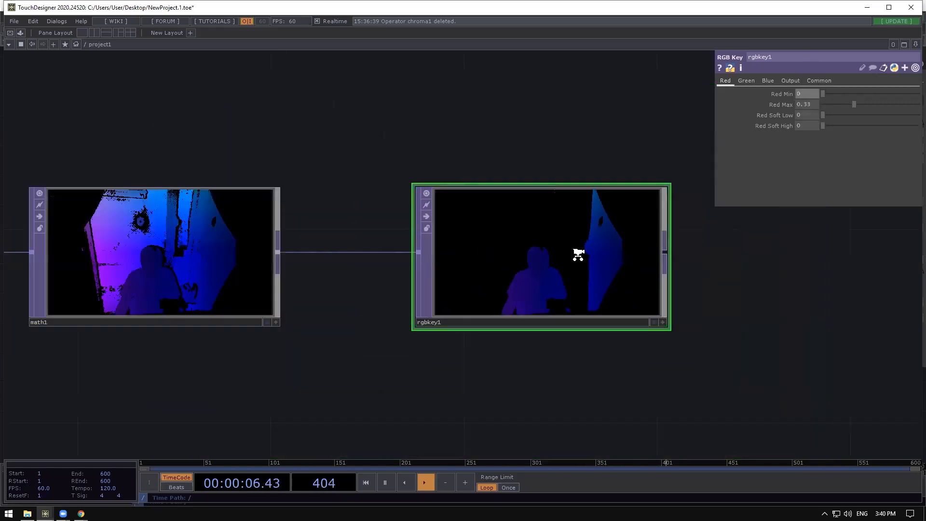
Lower rgbkey1's Red Max to 0.218 and raise Red Min to 0.0001.
{"action": "left_click", "coordinate": [400, 242]}
{"action": "scroll", "coordinate": [400, 242], "scroll_direction": "up", "scroll_amount": 3}
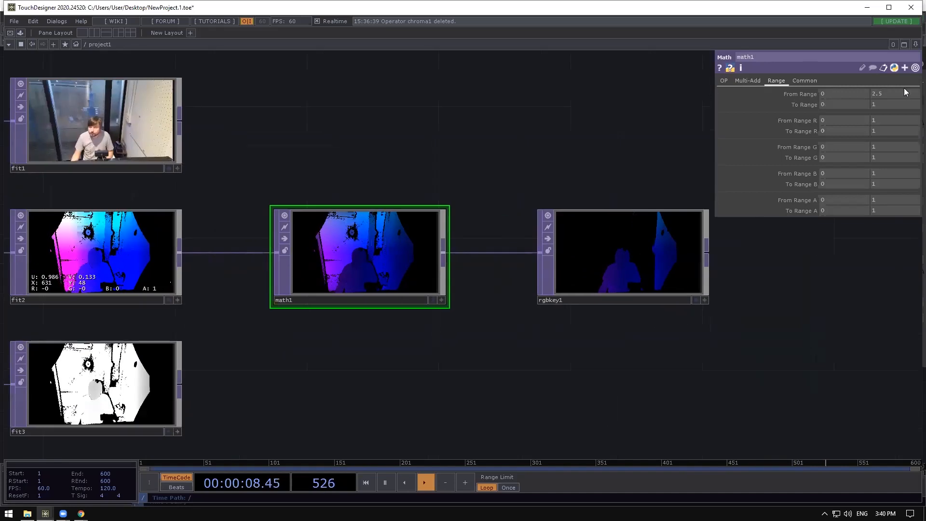
{"action": "left_click", "coordinate": [673, 250]}
{"action": "scroll", "coordinate": [673, 250], "scroll_direction": "up", "scroll_amount": 4}
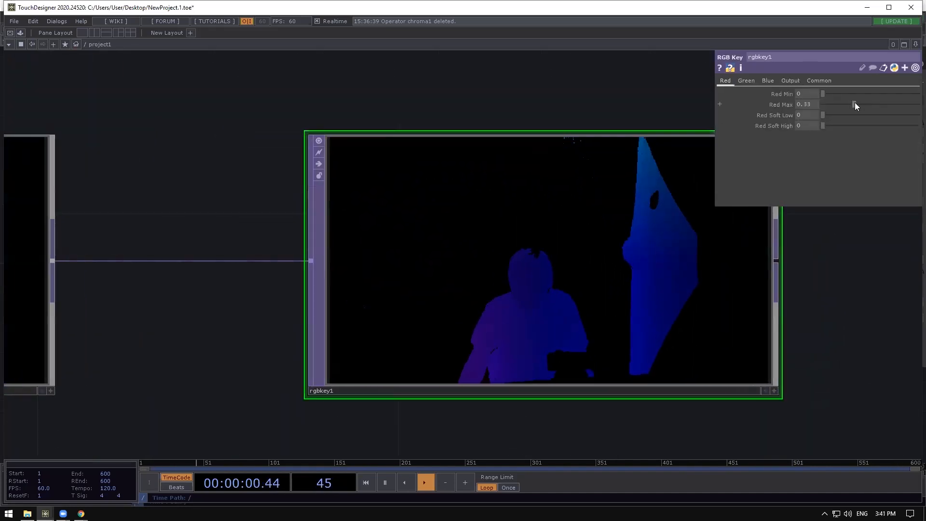
{"action": "middle_click_drag", "start_coordinate": [811, 106], "coordinate": [800, 106]}
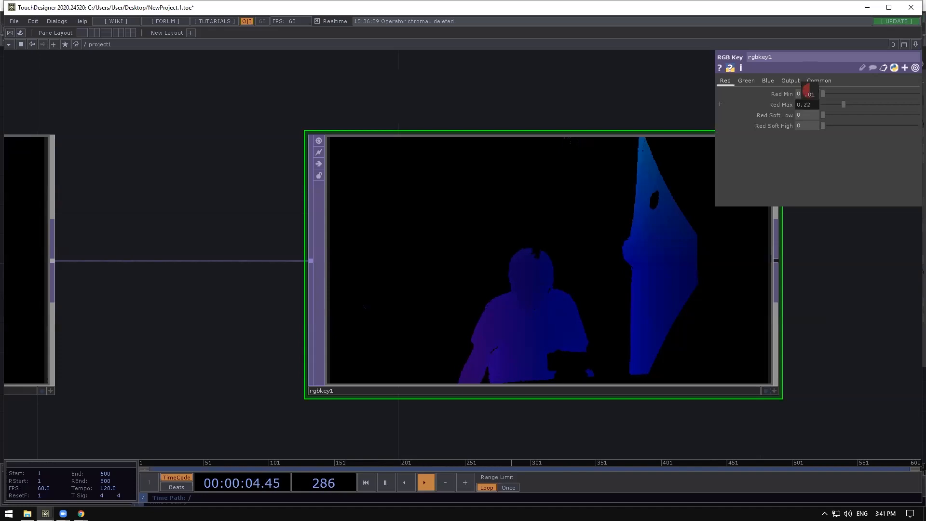
{"action": "left_click_drag", "start_coordinate": [833, 107], "coordinate": [840, 107]}
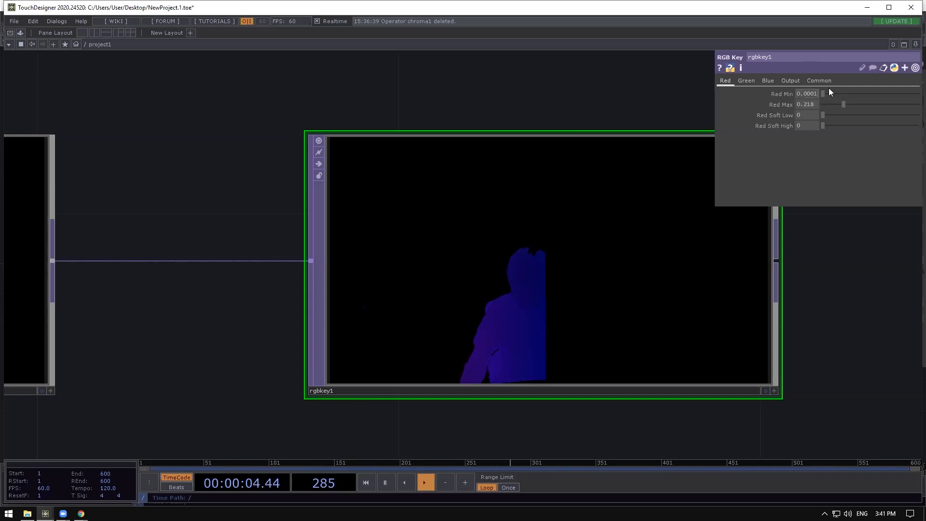
Try a Red Min of about 0.08 on rgbkey1 and reset Red Min to 0.
{"action": "left_click_drag", "start_coordinate": [806, 94], "coordinate": [811, 94]}
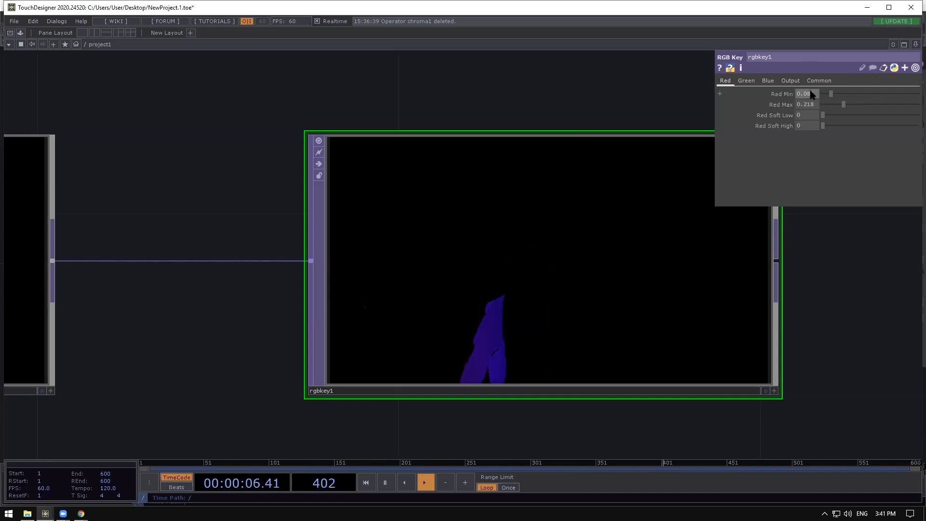
{"action": "key", "text": "BackSpace"}
{"action": "type", "text": "0"}
{"action": "key", "text": "Return"}
Examine the pixel colour values across the point cloud in fit2's active viewer.
{"action": "middle_click_drag", "start_coordinate": [846, 239], "coordinate": [793, 263]}
{"action": "scroll", "coordinate": [626, 246], "scroll_direction": "up", "scroll_amount": 2}
{"action": "scroll", "coordinate": [245, 261], "scroll_direction": "up", "scroll_amount": 2}
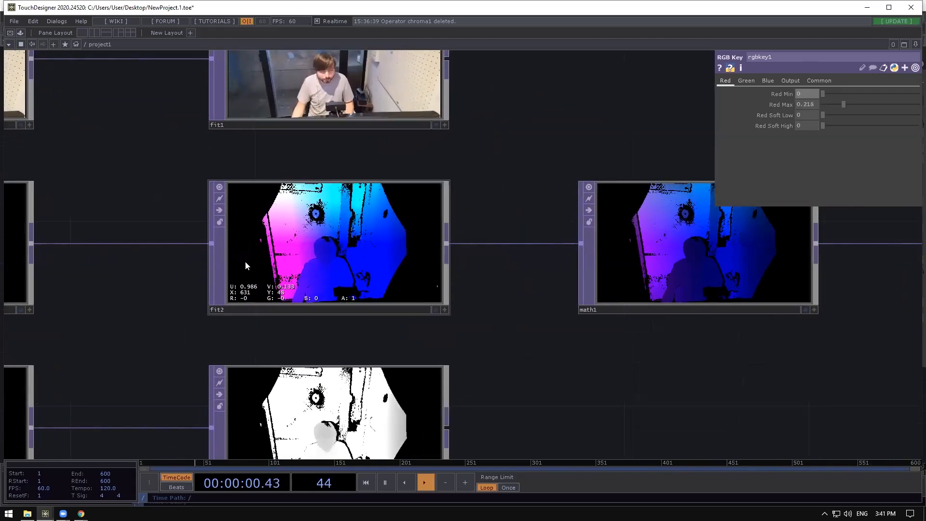
{"action": "left_click", "coordinate": [442, 312]}
{"action": "scroll", "coordinate": [288, 211], "scroll_direction": "up", "scroll_amount": 2}
{"action": "right_click", "coordinate": [488, 279]}
{"action": "left_click", "coordinate": [502, 279]}
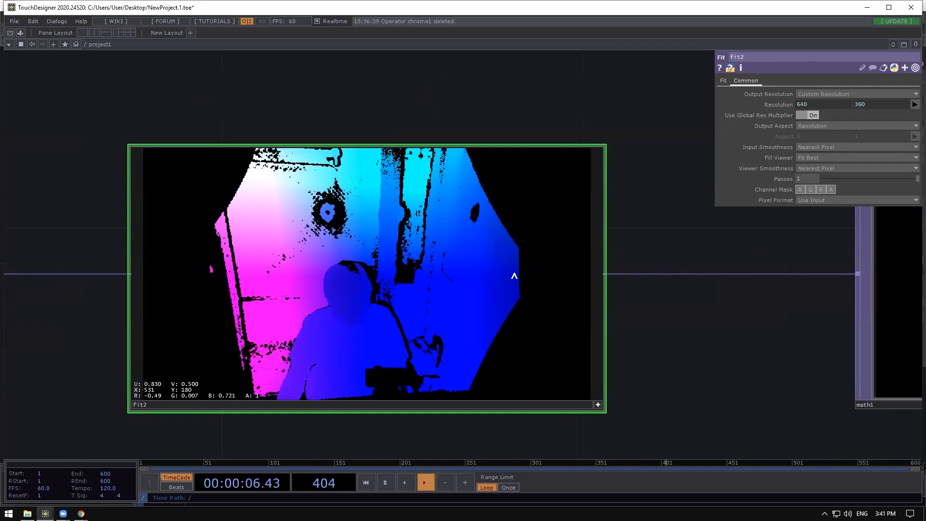
{"action": "scroll", "coordinate": [240, 260], "scroll_direction": "down", "scroll_amount": 5}
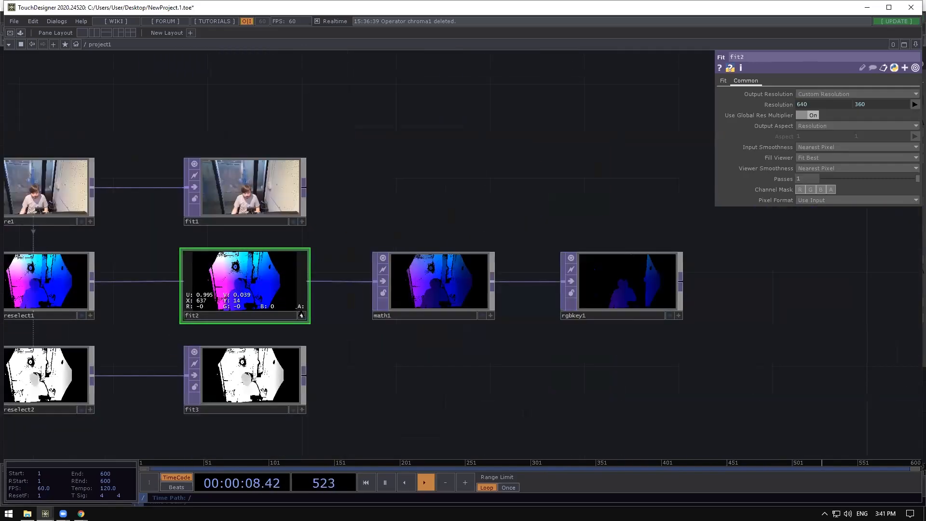
Set the lower limit of math1's From Range to -2.5.
{"action": "scroll", "coordinate": [191, 279], "scroll_direction": "up", "scroll_amount": 2}
{"action": "left_click", "coordinate": [585, 266]}
{"action": "left_click_drag", "start_coordinate": [403, 181], "coordinate": [126, 177]}
{"action": "left_click", "coordinate": [835, 97]}
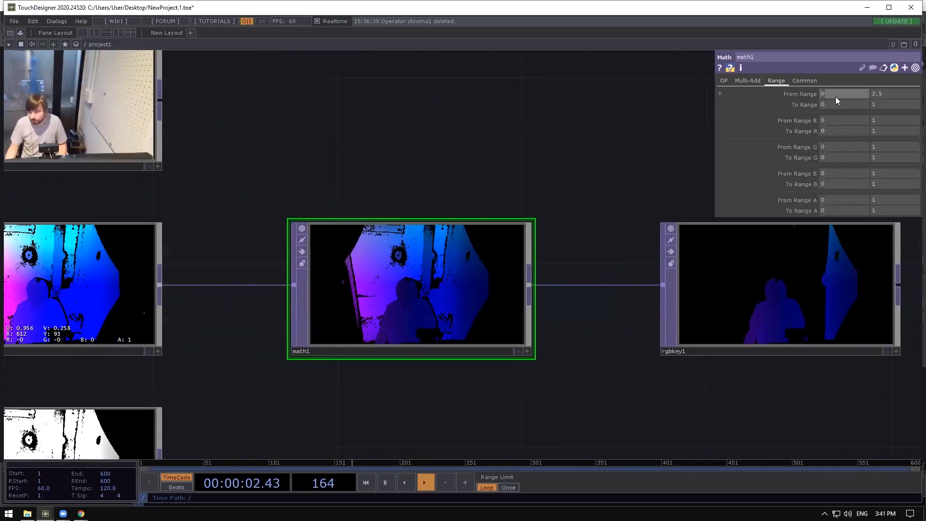
{"action": "type", "text": "-2.5"}
{"action": "key", "text": "Return"}
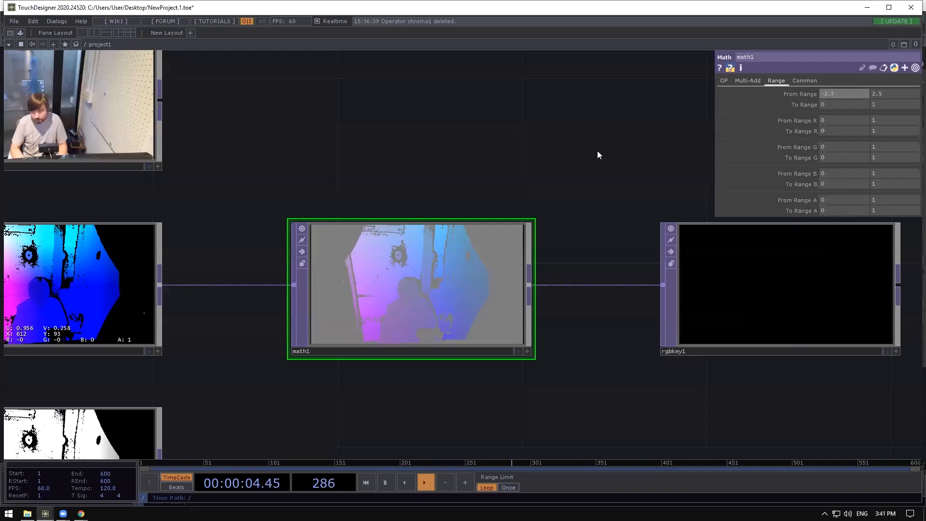
Raise rgbkey1's Red Max to the upper end of its range and compare its output with math1.
{"action": "left_click_drag", "start_coordinate": [429, 204], "coordinate": [129, 199]}
{"action": "left_click", "coordinate": [518, 271]}
{"action": "scroll", "coordinate": [519, 272], "scroll_direction": "up", "scroll_amount": 3}
{"action": "left_click_drag", "start_coordinate": [849, 109], "coordinate": [917, 104]}
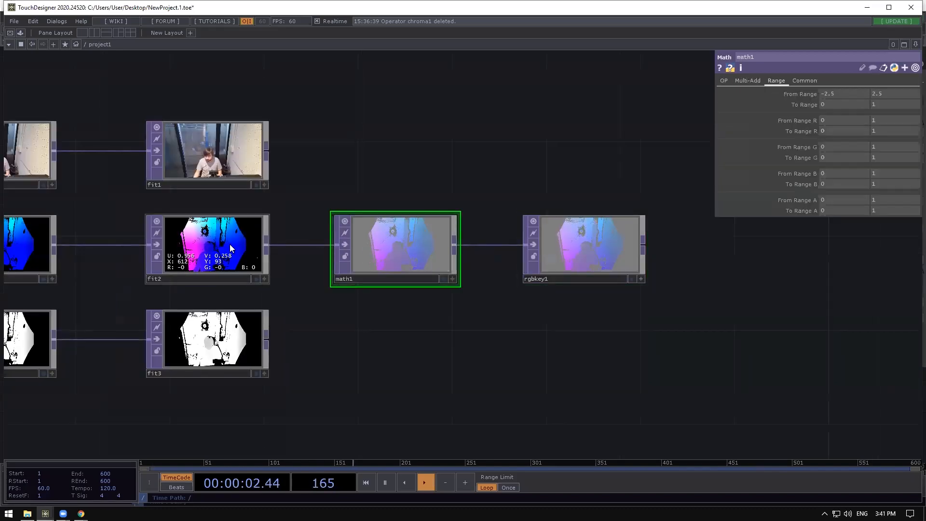
{"action": "scroll", "coordinate": [376, 262], "scroll_direction": "up", "scroll_amount": 5}
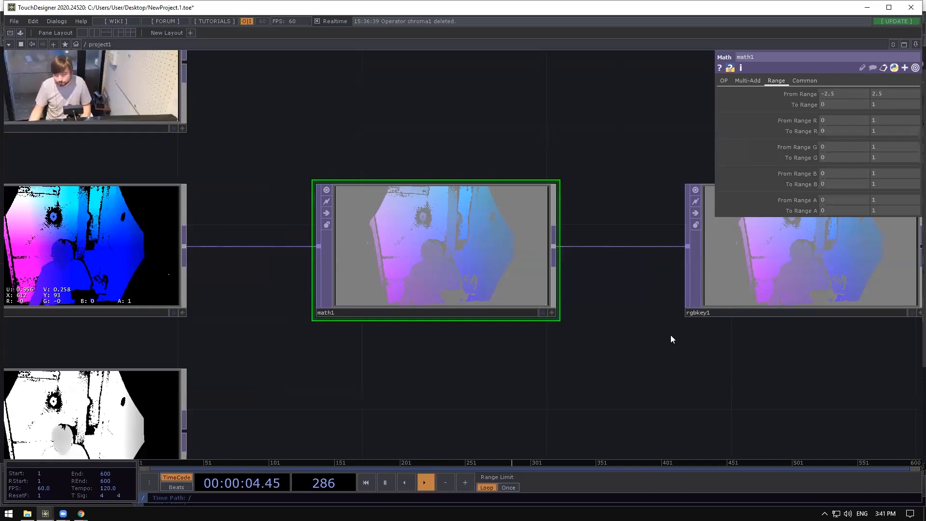
{"action": "left_click_drag", "start_coordinate": [670, 334], "coordinate": [452, 337]}
{"action": "scroll", "coordinate": [648, 241], "scroll_direction": "up", "scroll_amount": 6}
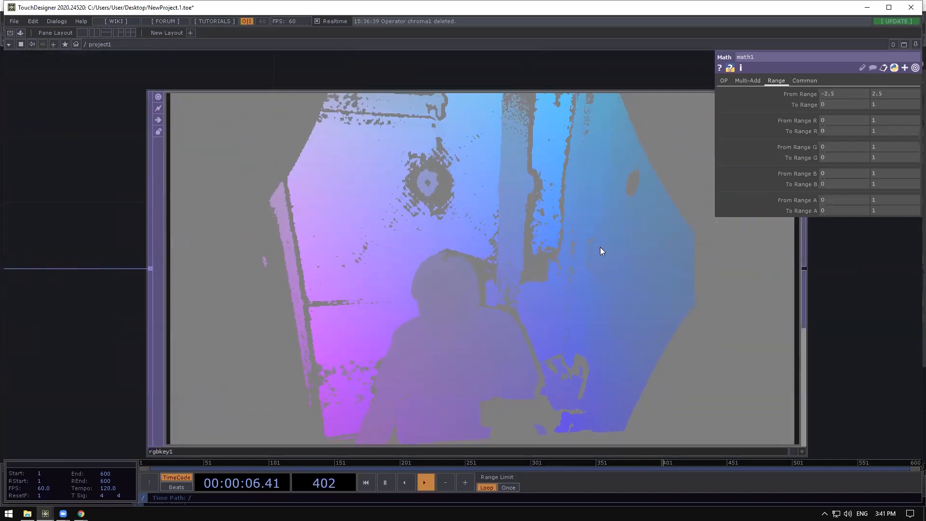
{"action": "scroll", "coordinate": [600, 247], "scroll_direction": "down", "scroll_amount": 5}
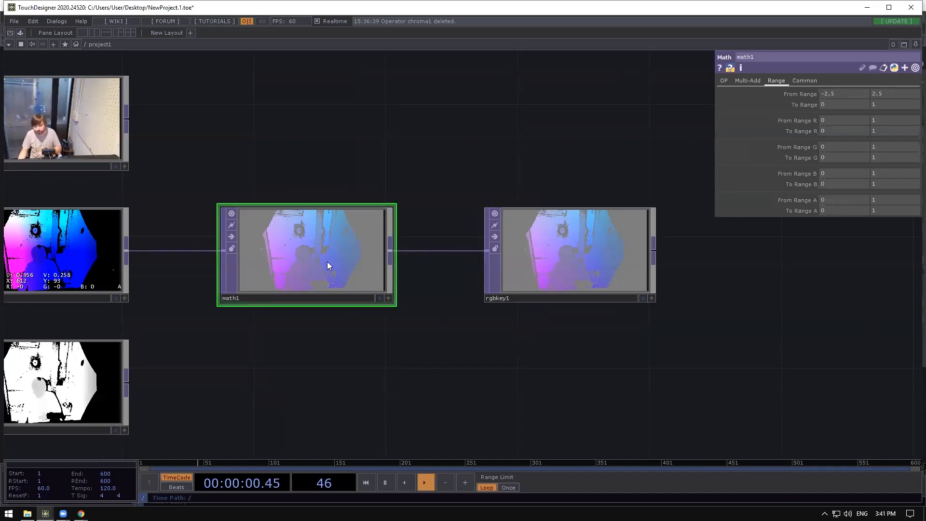
Lower rgbkey1's Blue Max to about 0.756 to cut the distant background out of the point cloud.
{"action": "scroll", "coordinate": [273, 248], "scroll_direction": "up", "scroll_amount": 3}
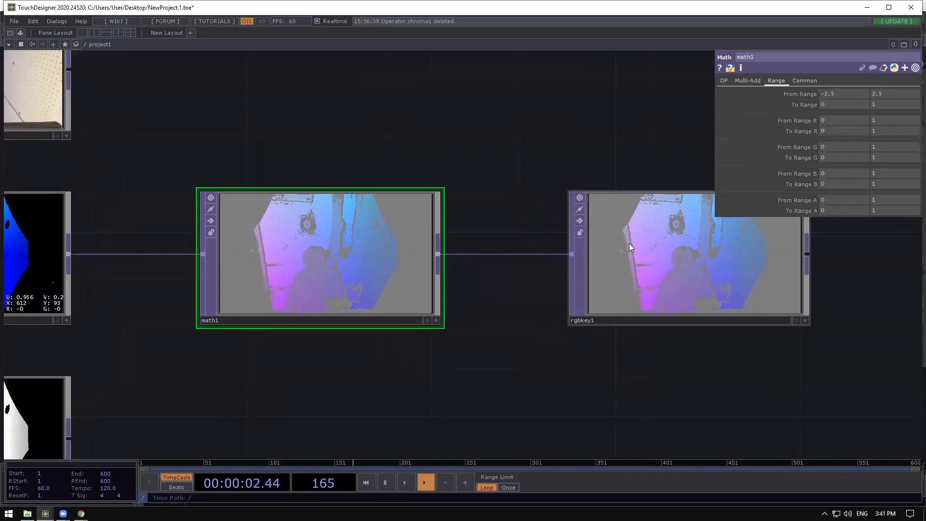
{"action": "left_click", "coordinate": [795, 239]}
{"action": "scroll", "coordinate": [817, 239], "scroll_direction": "up", "scroll_amount": 2}
{"action": "mouse_move", "coordinate": [911, 102]}
{"action": "left_mouse_down"}
{"action": "mouse_move", "coordinate": [885, 107]}
{"action": "mouse_move", "coordinate": [894, 105]}
{"action": "left_mouse_up"}
{"action": "scroll", "coordinate": [747, 242], "scroll_direction": "up", "scroll_amount": 3}
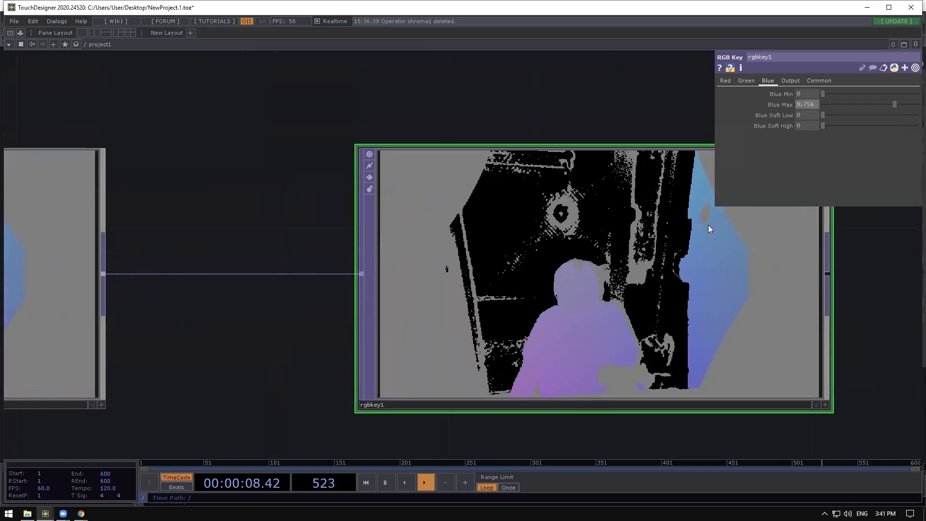
{"action": "scroll", "coordinate": [630, 238], "scroll_direction": "down", "scroll_amount": 1}
{"action": "scroll", "coordinate": [624, 239], "scroll_direction": "down", "scroll_amount": 4}
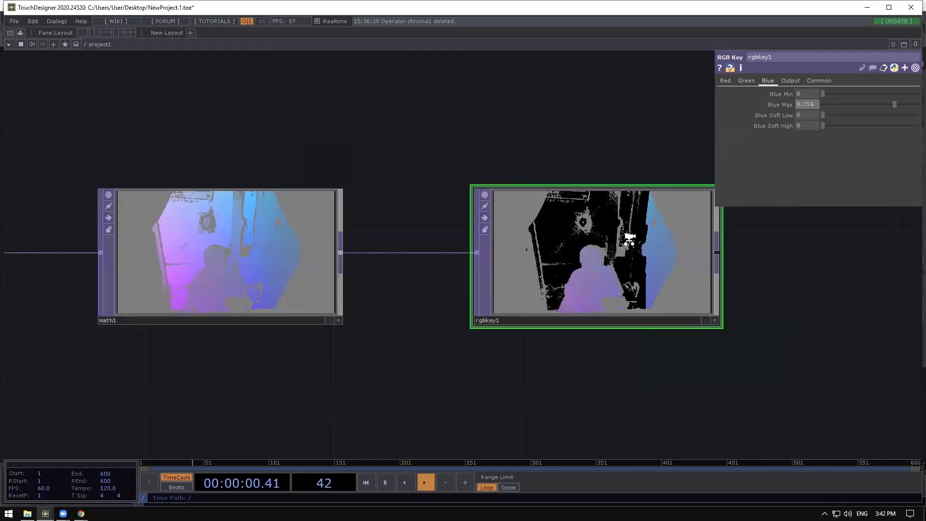
Try toggling the alpha channel in math1's Channel Mask and restore it.
{"action": "left_click", "coordinate": [376, 251]}
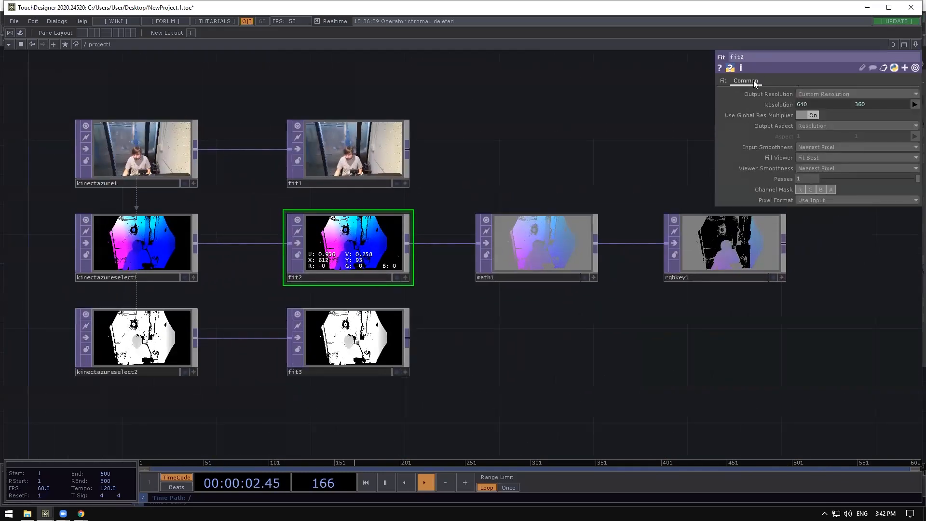
{"action": "left_click", "coordinate": [596, 226]}
{"action": "left_click", "coordinate": [804, 81]}
{"action": "left_click", "coordinate": [853, 188]}
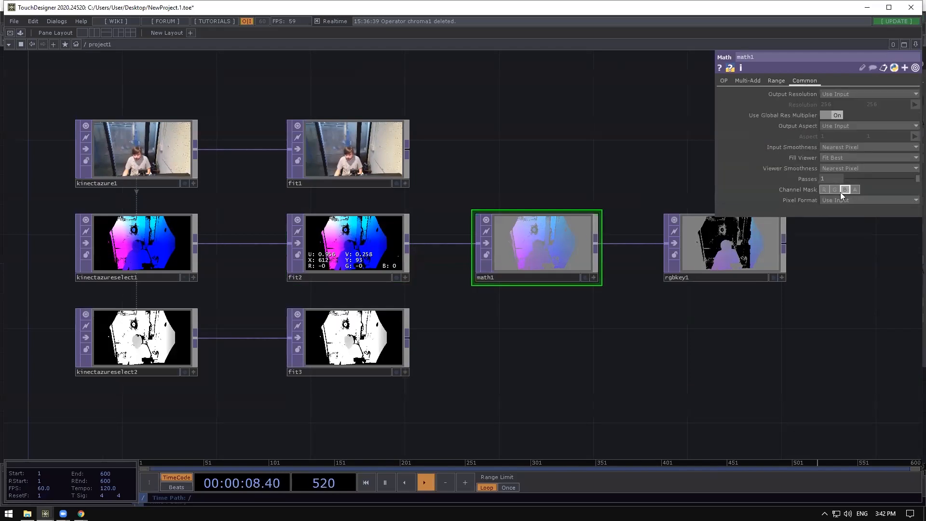
{"action": "left_click", "coordinate": [851, 192]}
Fine-tune rgbkey1's Blue Max slightly while viewing the keyed figure up close.
{"action": "left_click_drag", "start_coordinate": [616, 157], "coordinate": [518, 147]}
{"action": "scroll", "coordinate": [620, 226], "scroll_direction": "up", "scroll_amount": 4}
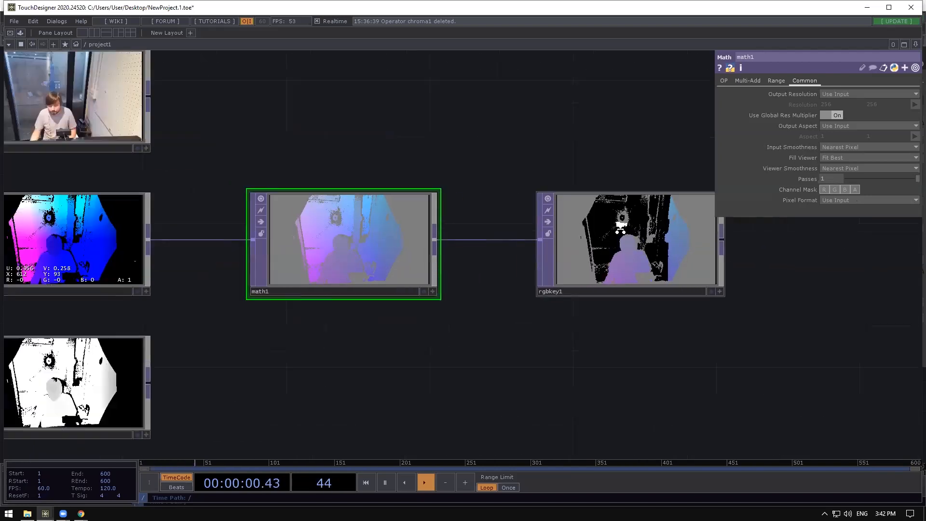
{"action": "left_click", "coordinate": [620, 227]}
{"action": "scroll", "coordinate": [527, 207], "scroll_direction": "up", "scroll_amount": 5}
{"action": "scroll", "coordinate": [553, 182], "scroll_direction": "down", "scroll_amount": 2}
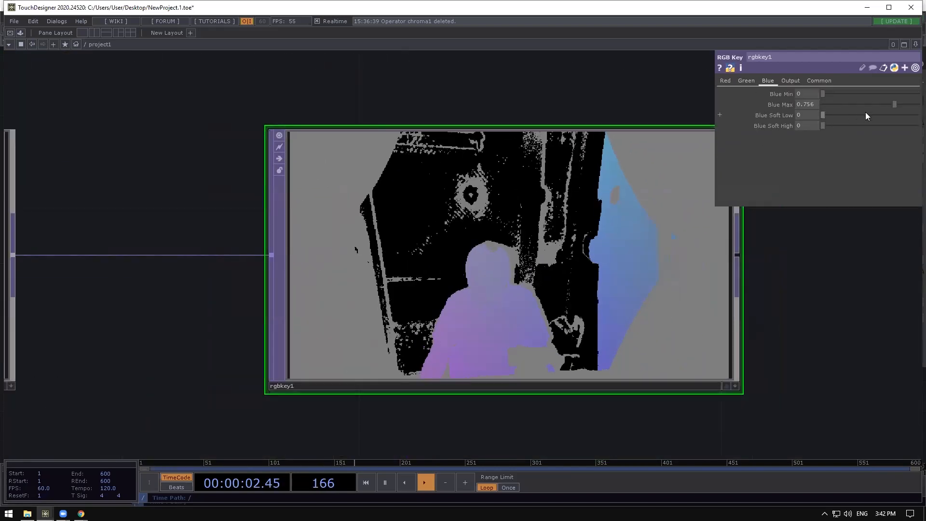
{"action": "left_click_drag", "start_coordinate": [893, 102], "coordinate": [895, 101]}
Set rgbkey1's Red Min to 0.426 and Red Max to 0.604 to key out the wall beside the figure.
{"action": "left_click", "coordinate": [729, 80]}
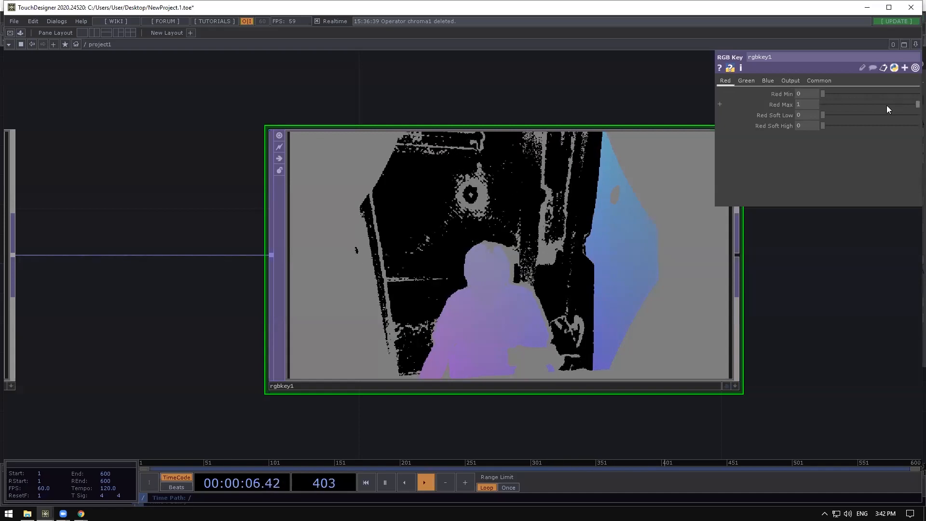
{"action": "left_click_drag", "start_coordinate": [823, 93], "coordinate": [863, 92]}
{"action": "middle_click_drag", "start_coordinate": [802, 93], "coordinate": [804, 109]}
{"action": "left_click_drag", "start_coordinate": [915, 105], "coordinate": [879, 106]}
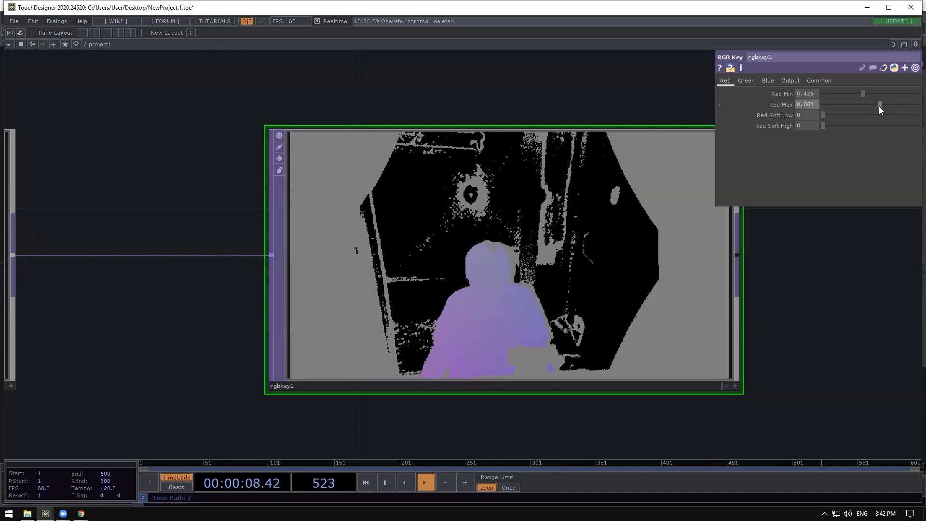
Compare rgbkey1's keyed result with the math1 output and the original point cloud in fit2.
{"action": "scroll", "coordinate": [535, 234], "scroll_direction": "down", "scroll_amount": 5}
{"action": "scroll", "coordinate": [540, 231], "scroll_direction": "up", "scroll_amount": 3}
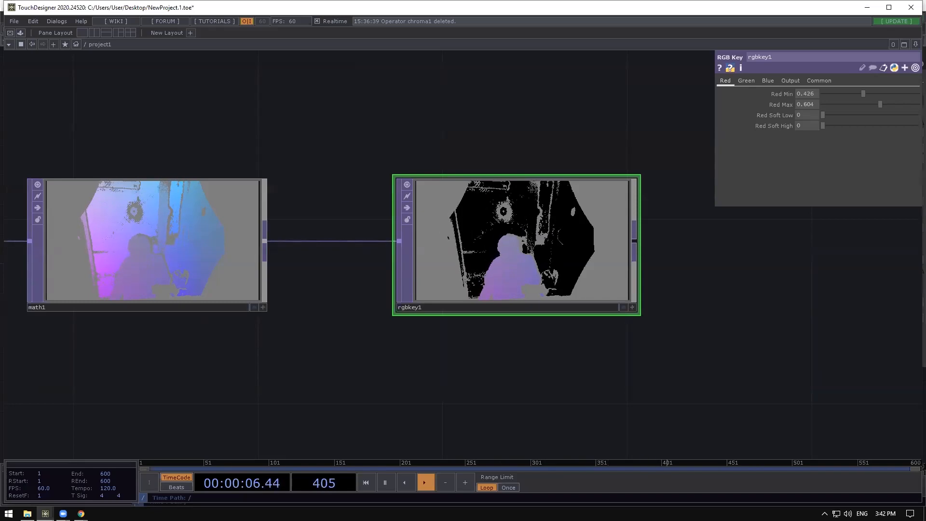
{"action": "scroll", "coordinate": [632, 210], "scroll_direction": "down", "scroll_amount": 5}
{"action": "scroll", "coordinate": [401, 207], "scroll_direction": "up", "scroll_amount": 5}
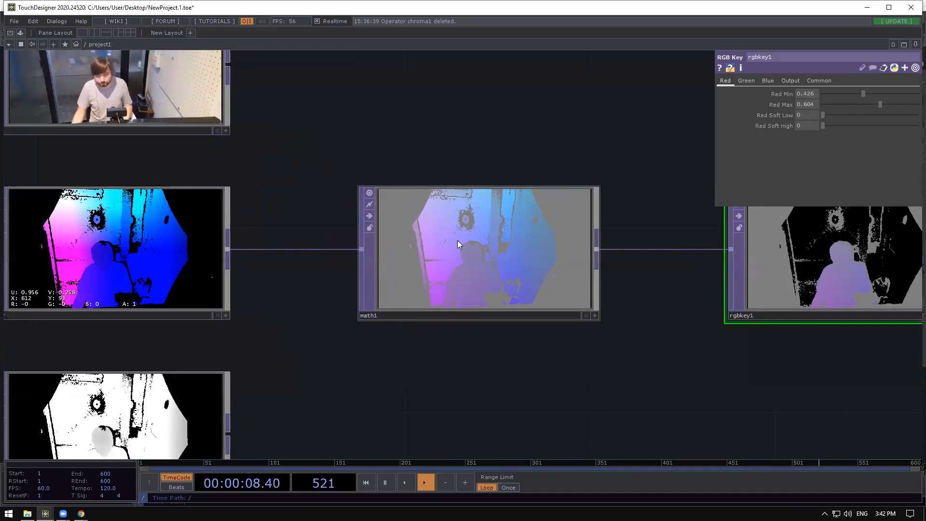
{"action": "scroll", "coordinate": [457, 240], "scroll_direction": "down", "scroll_amount": 3}
{"action": "left_click_drag", "start_coordinate": [666, 337], "coordinate": [625, 343]}
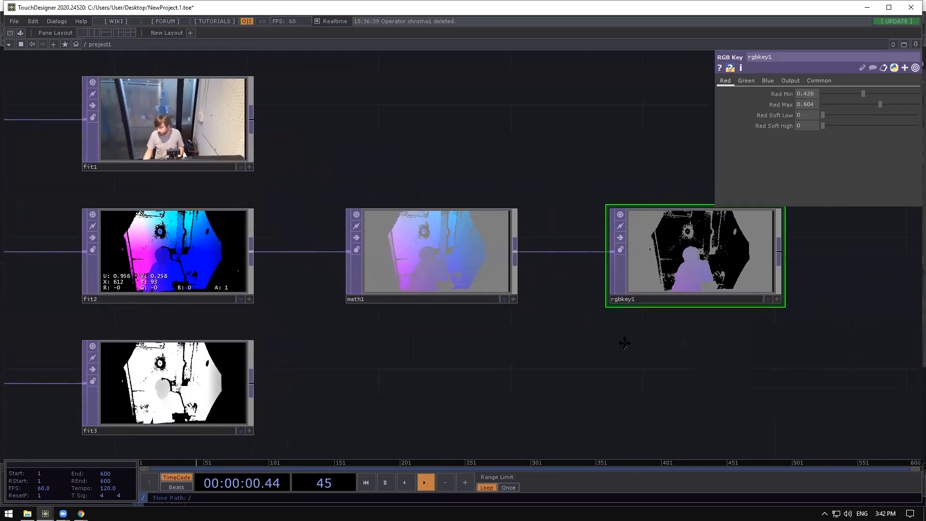
{"action": "scroll", "coordinate": [221, 243], "scroll_direction": "up", "scroll_amount": 3}
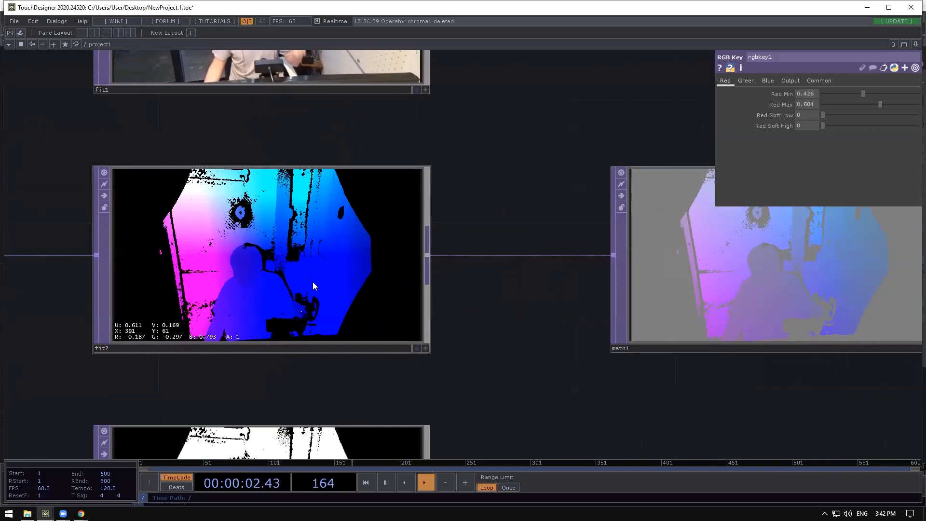
{"action": "scroll", "coordinate": [313, 282], "scroll_direction": "down", "scroll_amount": 5}
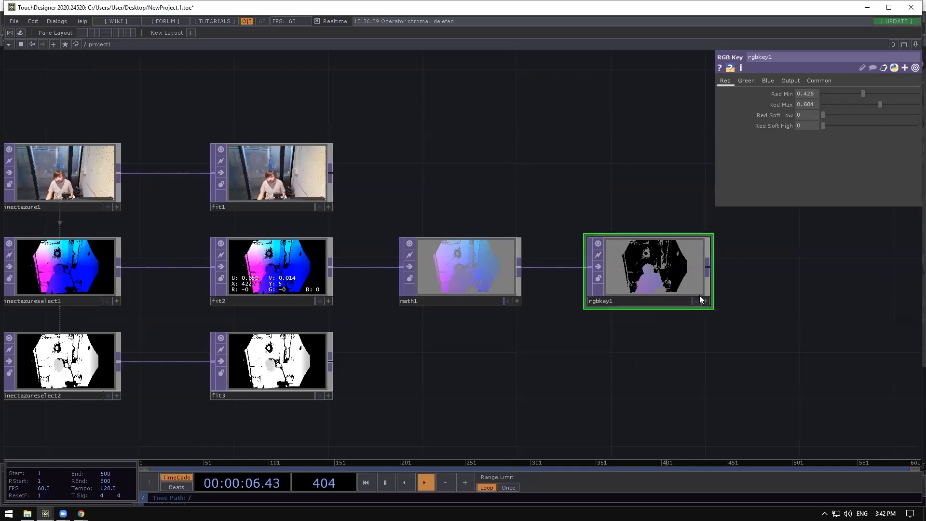
Examine the figure and the leftover grey areas in rgbkey1's output up close.
{"action": "scroll", "coordinate": [702, 299], "scroll_direction": "up", "scroll_amount": 3}
{"action": "scroll", "coordinate": [497, 266], "scroll_direction": "down", "scroll_amount": 4}
{"action": "left_click_drag", "start_coordinate": [427, 299], "coordinate": [436, 298]}
{"action": "left_click", "coordinate": [366, 256]}
{"action": "left_click", "coordinate": [537, 244]}
{"action": "scroll", "coordinate": [564, 241], "scroll_direction": "up", "scroll_amount": 5}
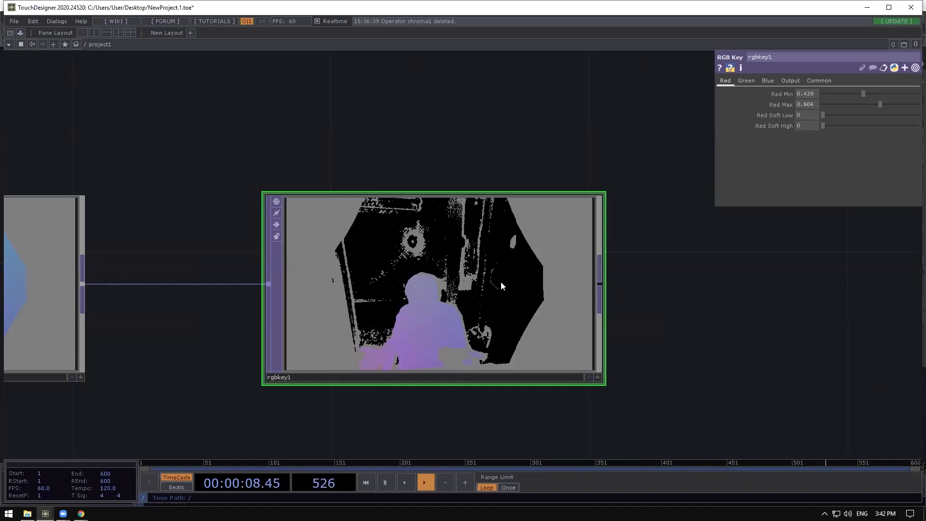
{"action": "scroll", "coordinate": [501, 282], "scroll_direction": "down", "scroll_amount": 5}
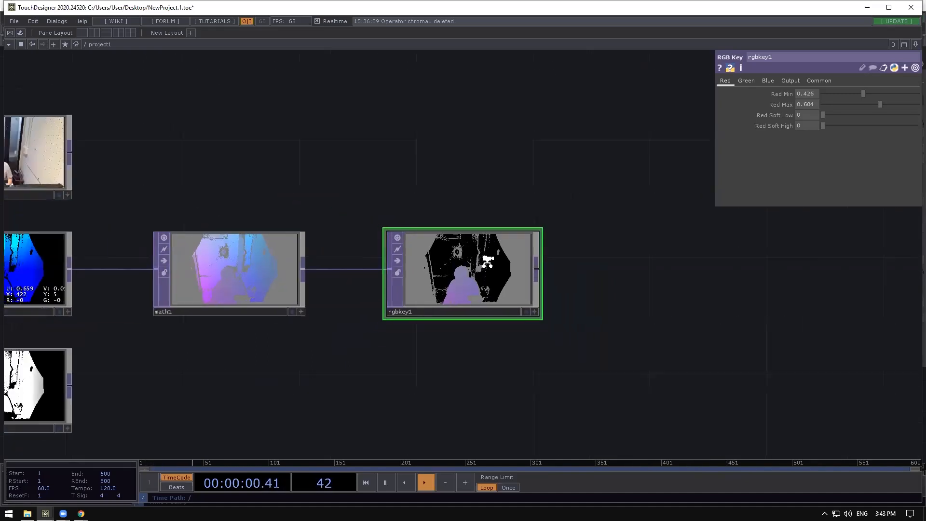
Add a Math TOP after rgbkey1 and space it out along the same row.
{"action": "scroll", "coordinate": [487, 261], "scroll_direction": "down", "scroll_amount": 2}
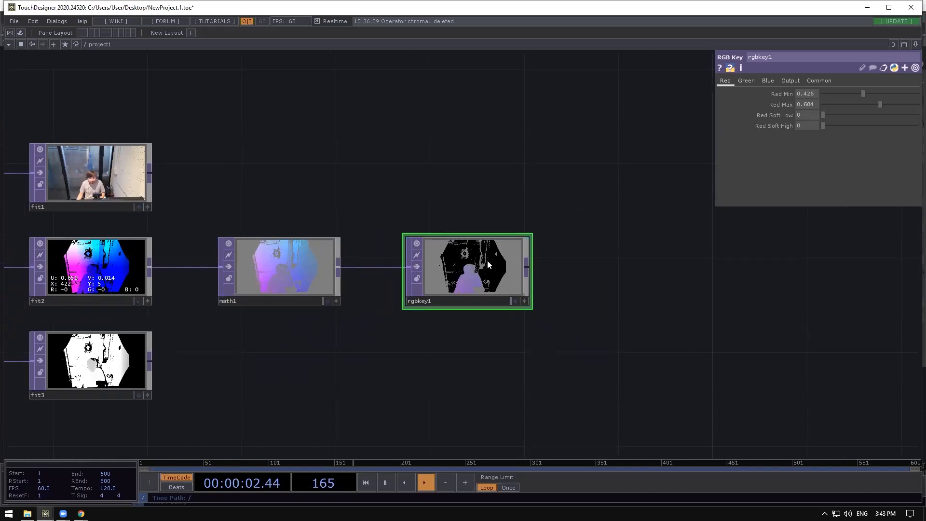
{"action": "right_click", "coordinate": [529, 266]}
{"action": "type", "text": "ma"}
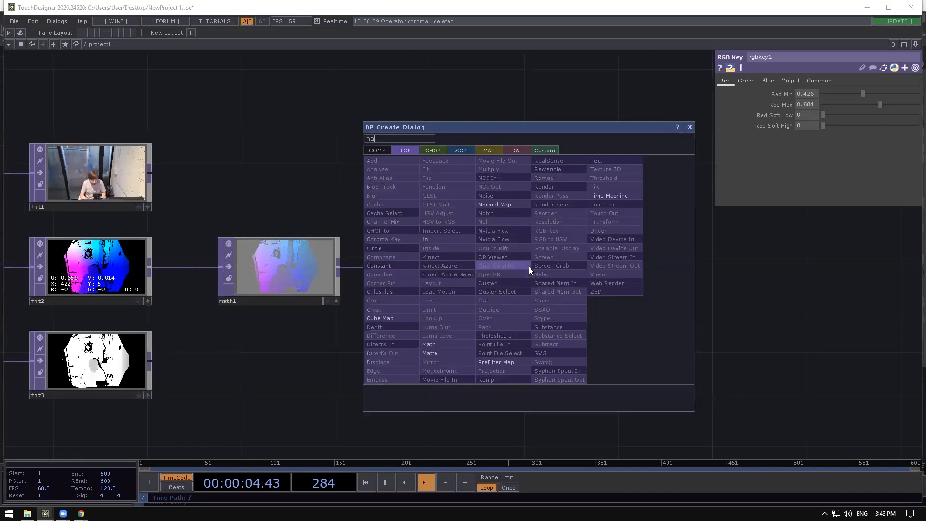
{"action": "left_click", "coordinate": [433, 345]}
{"action": "left_click", "coordinate": [608, 273]}
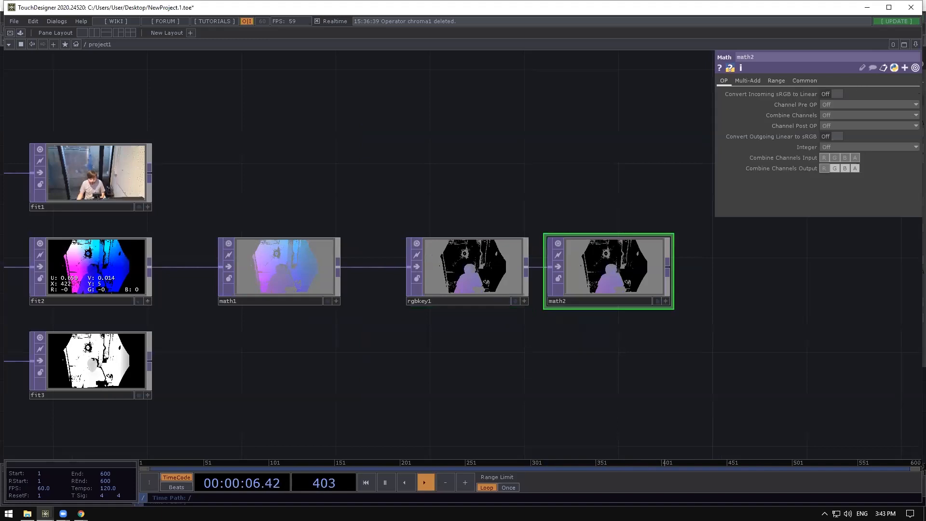
{"action": "left_click_drag", "start_coordinate": [608, 269], "coordinate": [632, 269]}
Check math1's From Range and set math2's To Range to -2.5 and 2.5 to reverse the remapping.
{"action": "left_click", "coordinate": [258, 246]}
{"action": "left_click", "coordinate": [774, 81]}
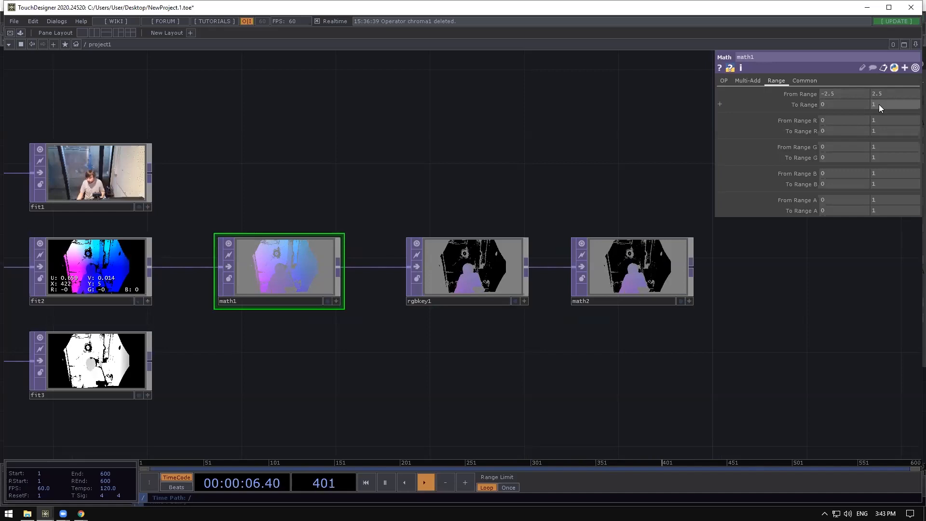
{"action": "left_click", "coordinate": [661, 266]}
{"action": "left_click", "coordinate": [775, 80]}
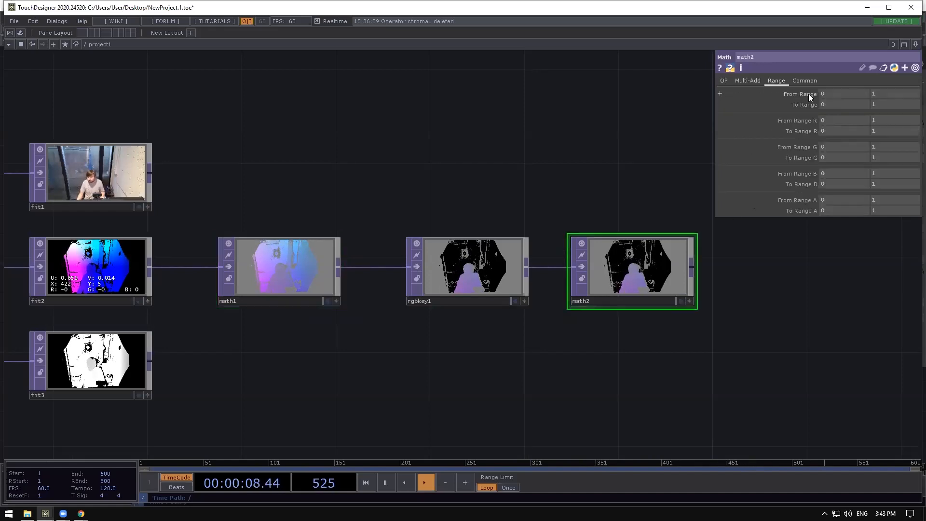
{"action": "type", "text": "-2.5"}
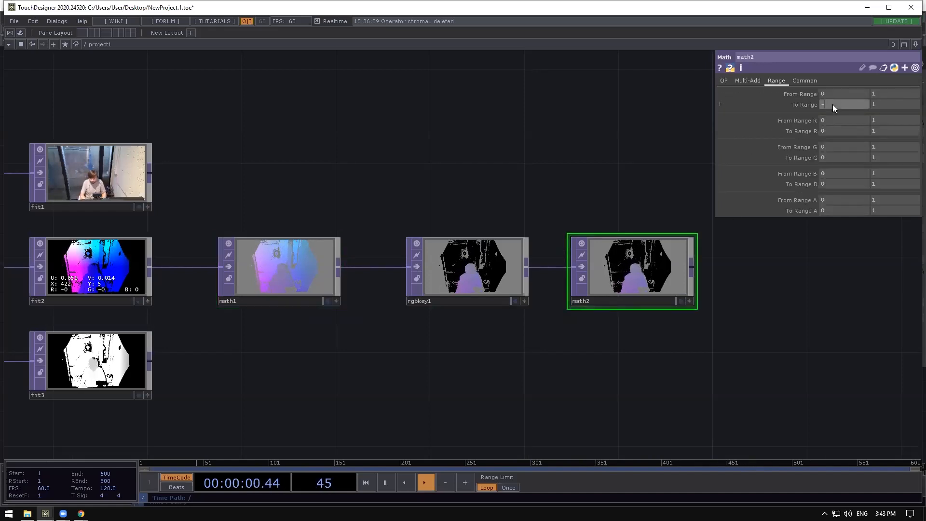
{"action": "key", "text": "Tab"}
{"action": "type", "text": "2.5"}
{"action": "key", "text": "Return"}
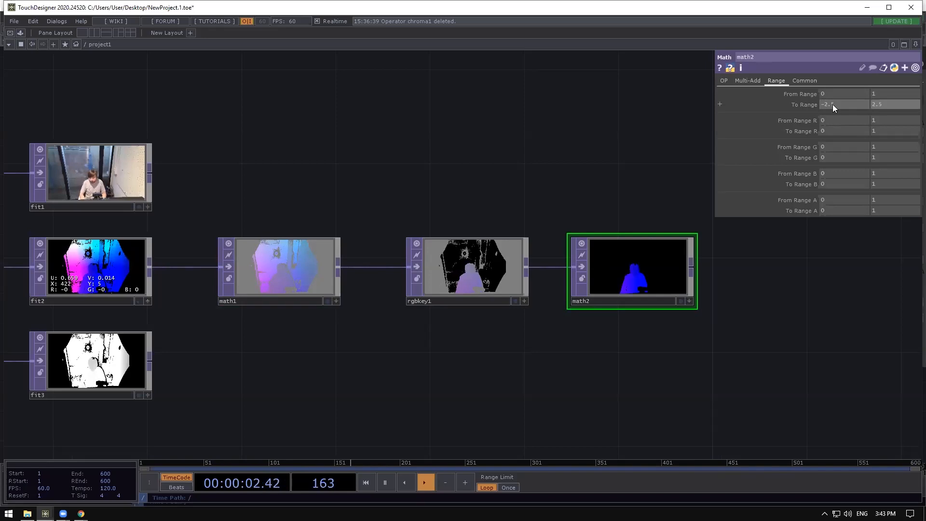
Inspect the isolated figure in math2's output up close and against the rest of the operator chain.
{"action": "scroll", "coordinate": [663, 270], "scroll_direction": "up", "scroll_amount": 4}
{"action": "scroll", "coordinate": [666, 259], "scroll_direction": "up", "scroll_amount": 3}
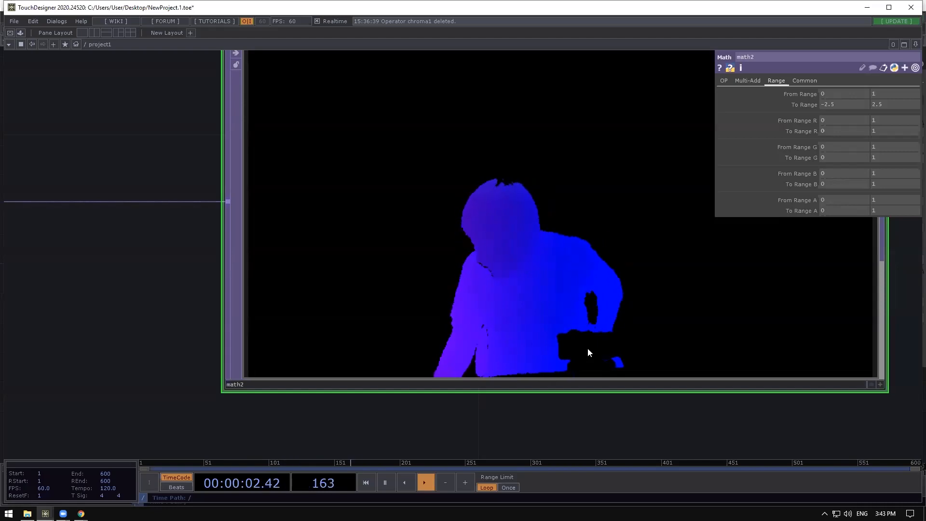
{"action": "scroll", "coordinate": [587, 348], "scroll_direction": "down", "scroll_amount": 5}
{"action": "scroll", "coordinate": [587, 348], "scroll_direction": "up", "scroll_amount": 3}
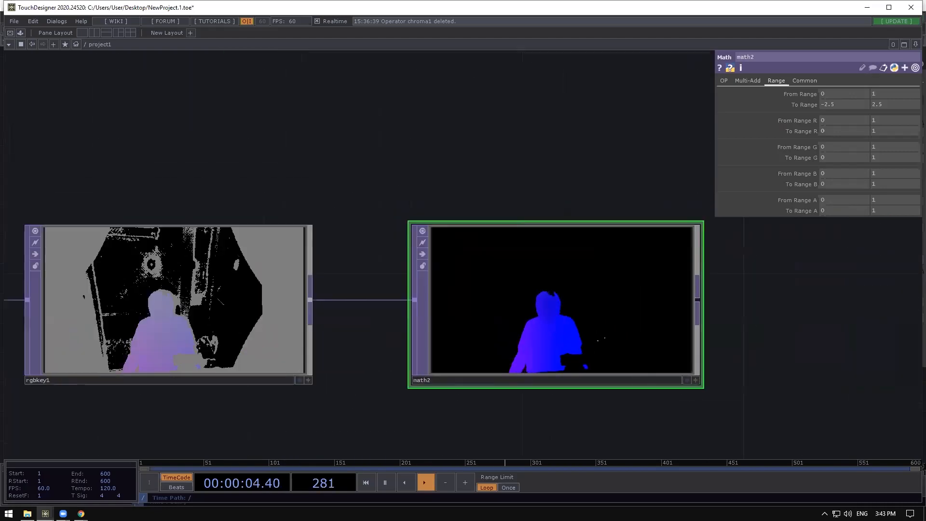
{"action": "scroll", "coordinate": [597, 337], "scroll_direction": "up", "scroll_amount": 3}
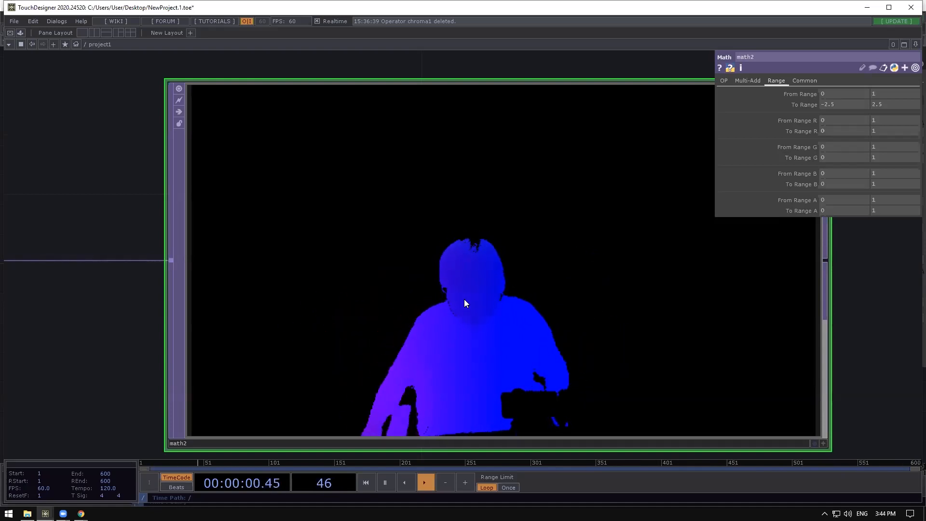
{"action": "scroll", "coordinate": [468, 289], "scroll_direction": "down", "scroll_amount": 5}
{"action": "scroll", "coordinate": [465, 282], "scroll_direction": "up", "scroll_amount": 3}
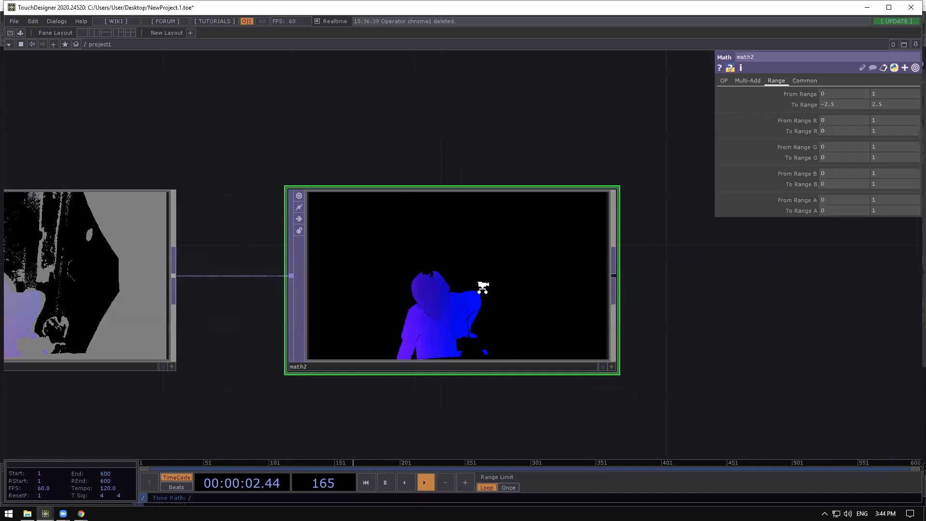
{"action": "scroll", "coordinate": [482, 288], "scroll_direction": "up", "scroll_amount": 1}
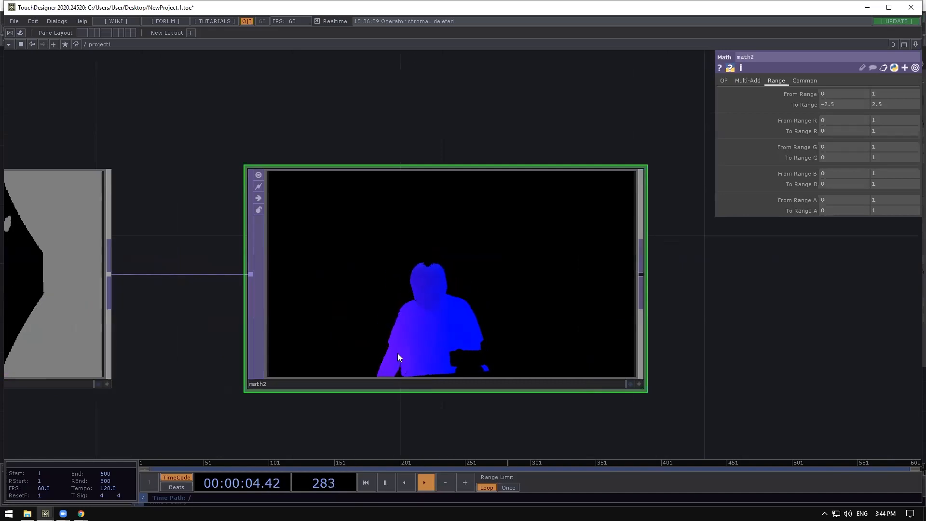
{"action": "scroll", "coordinate": [444, 306], "scroll_direction": "down", "scroll_amount": 4}
{"action": "scroll", "coordinate": [500, 297], "scroll_direction": "down", "scroll_amount": 2}
{"action": "scroll", "coordinate": [472, 301], "scroll_direction": "up", "scroll_amount": 2}
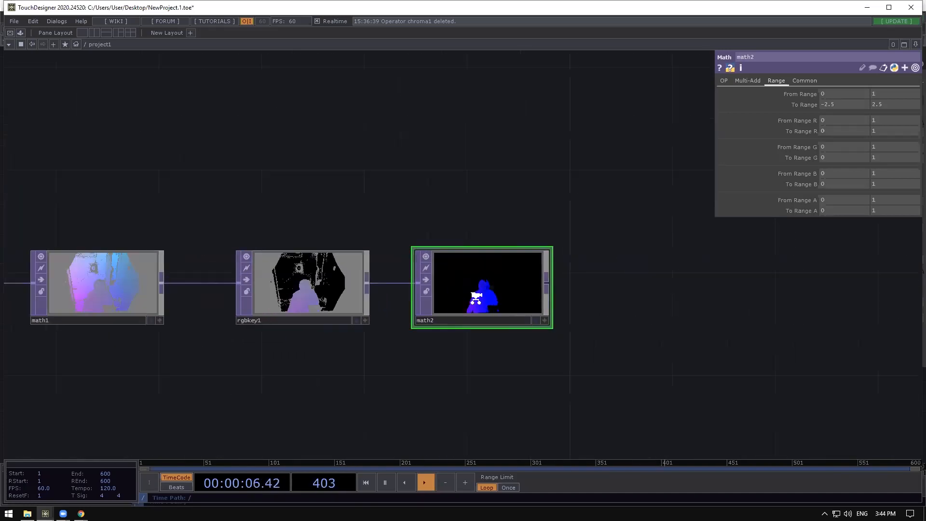
{"action": "scroll", "coordinate": [476, 298], "scroll_direction": "up", "scroll_amount": 5}
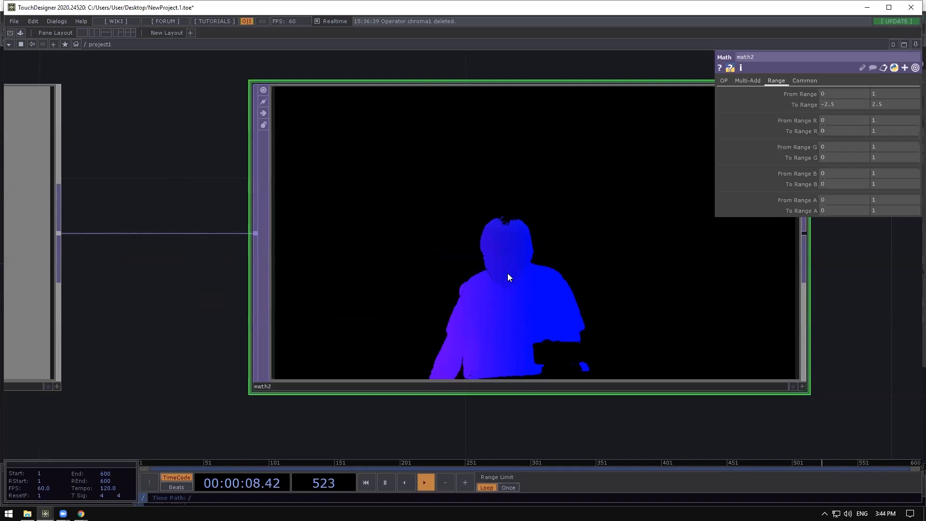
{"action": "scroll", "coordinate": [507, 273], "scroll_direction": "down", "scroll_amount": 5}
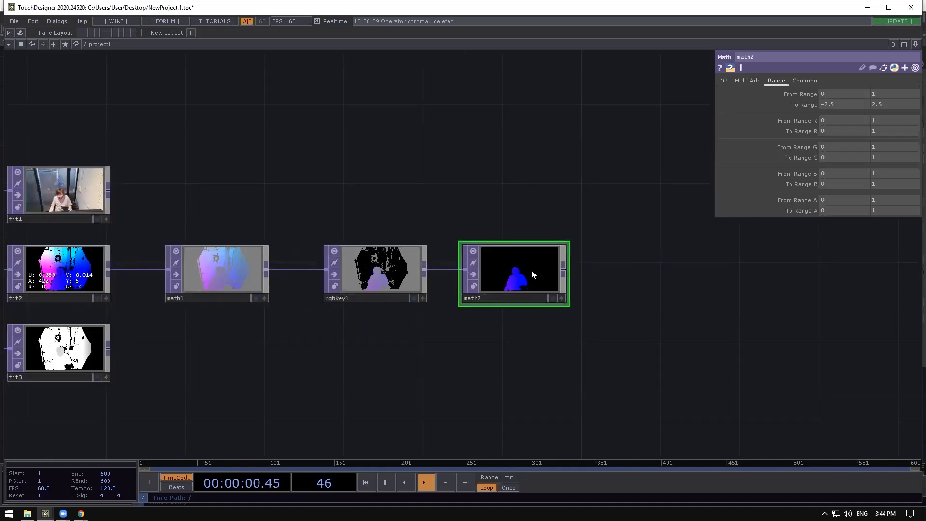
{"action": "scroll", "coordinate": [530, 269], "scroll_direction": "up", "scroll_amount": 5}
{"action": "scroll", "coordinate": [480, 313], "scroll_direction": "down", "scroll_amount": 5}
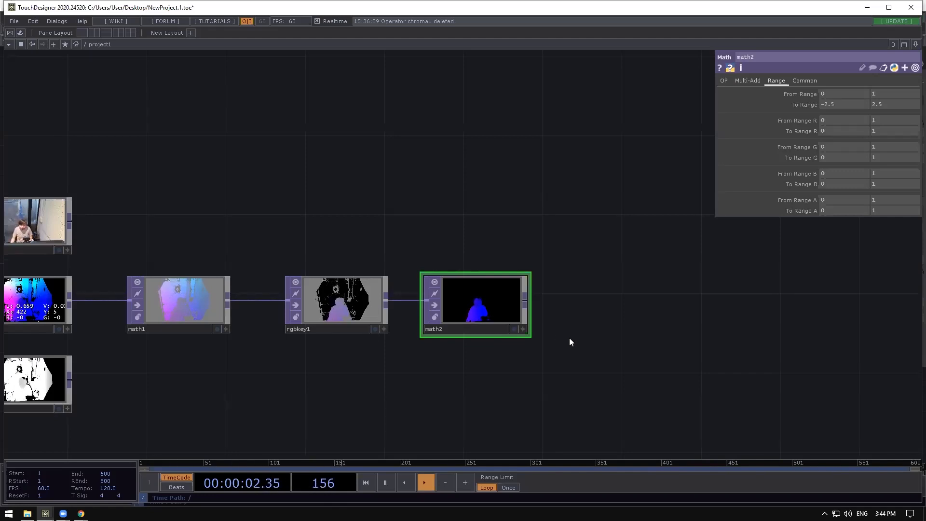
{"action": "left_click_drag", "start_coordinate": [569, 337], "coordinate": [542, 331]}
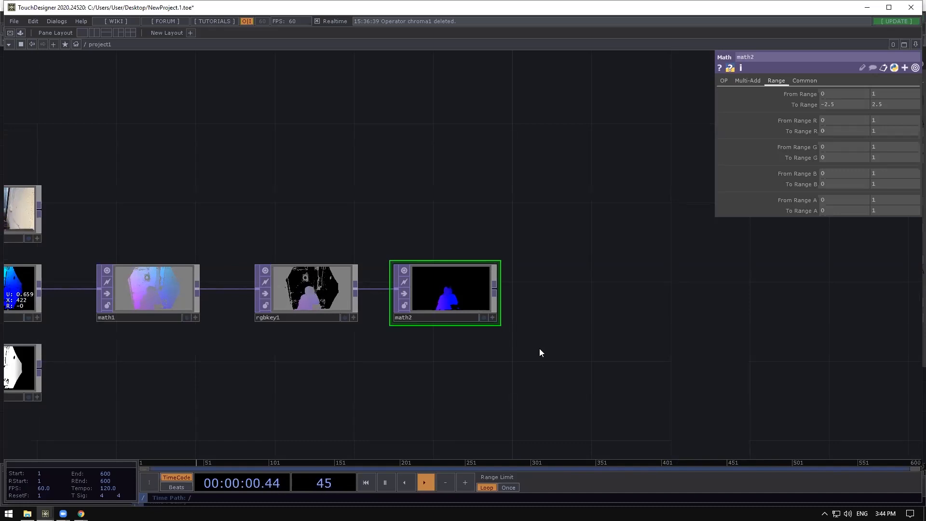
{"action": "scroll", "coordinate": [550, 328], "scroll_direction": "down", "scroll_amount": 4}
{"action": "scroll", "coordinate": [181, 346], "scroll_direction": "up", "scroll_amount": 3}
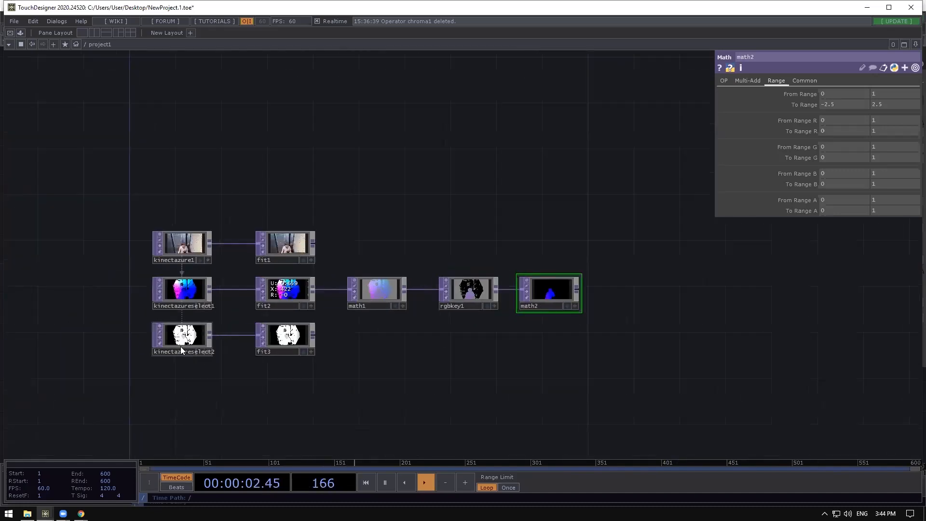
{"action": "left_click_drag", "start_coordinate": [209, 371], "coordinate": [217, 367]}
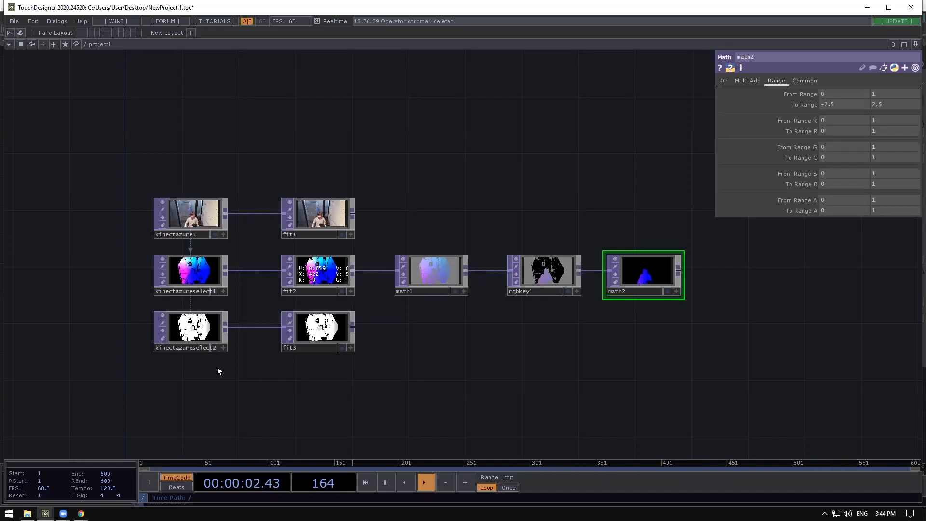
Switch to the File Explorer folder holding the saved Kinect images colour.exr, depth.exr and pointcloud.exr.
{"action": "left_click", "coordinate": [27, 513]}
{"action": "left_click", "coordinate": [321, 201]}
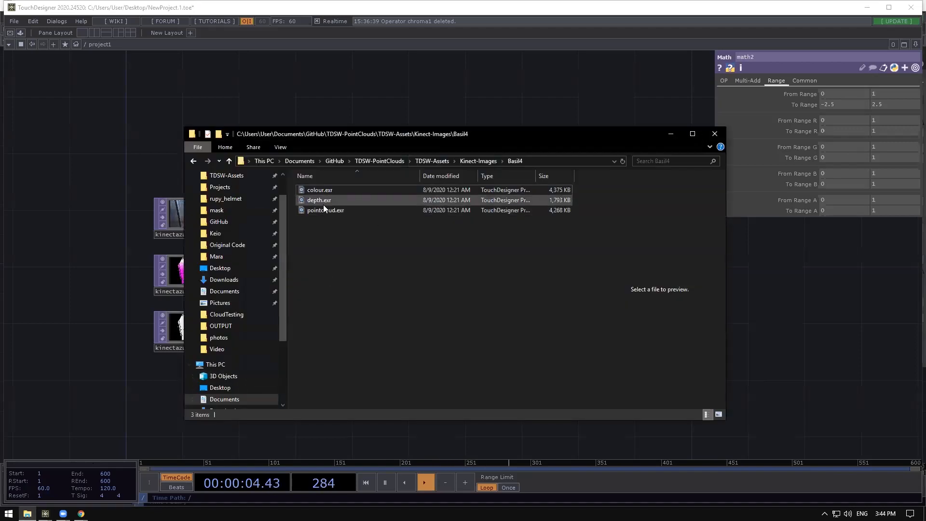
Import colour.exr, depth.exr and pointcloud.exr from the Basil4 folder into the project1 network and spread the nodes apart.
{"action": "left_click", "coordinate": [323, 211]}
{"action": "left_click", "coordinate": [320, 189], "text": "shift"}
{"action": "left_click_drag", "start_coordinate": [320, 189], "coordinate": [96, 113]}
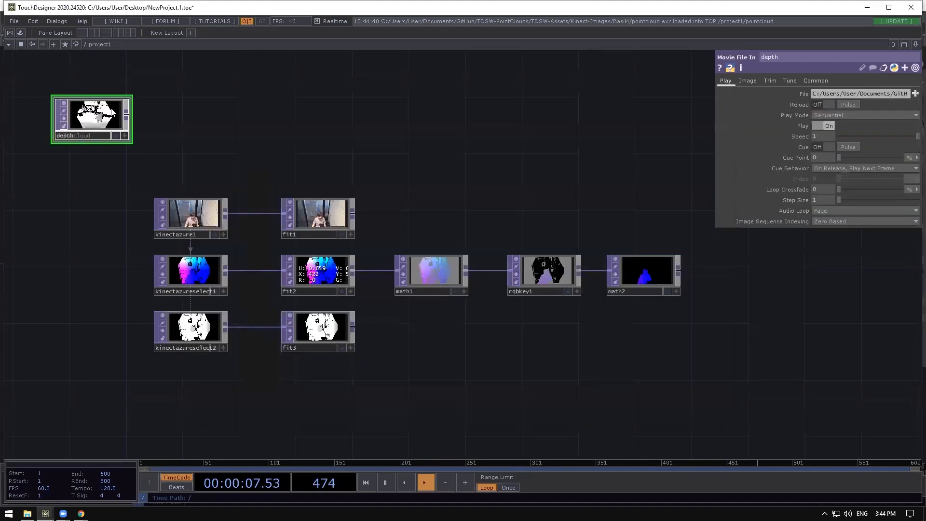
{"action": "scroll", "coordinate": [43, 191], "scroll_direction": "up", "scroll_amount": 5}
{"action": "scroll", "coordinate": [85, 187], "scroll_direction": "down", "scroll_amount": 5}
{"action": "left_click_drag", "start_coordinate": [79, 187], "coordinate": [220, 103]}
{"action": "left_click_drag", "start_coordinate": [148, 128], "coordinate": [410, 127]}
Inspect the imported colour image and display the pointcloud node's output as points.
{"action": "scroll", "coordinate": [121, 113], "scroll_direction": "up", "scroll_amount": 8}
{"action": "left_click", "coordinate": [238, 168]}
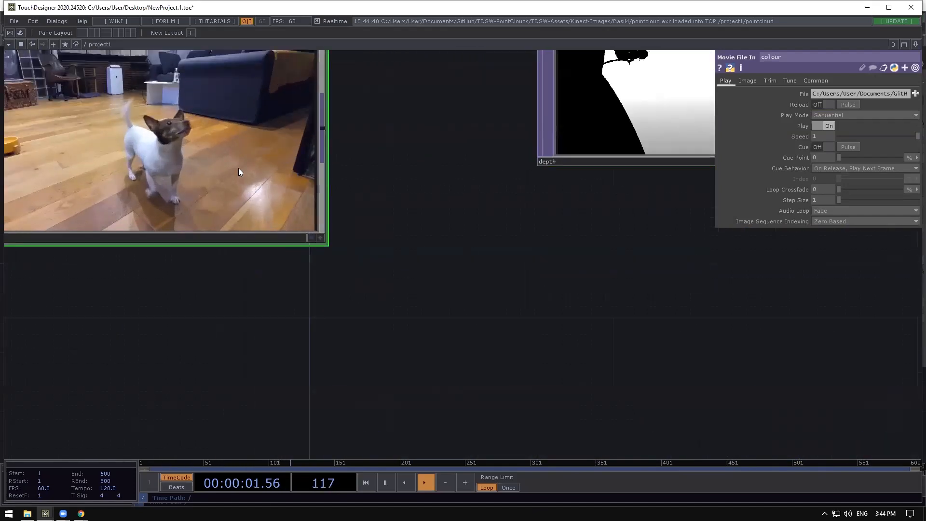
{"action": "scroll", "coordinate": [260, 190], "scroll_direction": "down", "scroll_amount": 7}
{"action": "scroll", "coordinate": [575, 171], "scroll_direction": "up", "scroll_amount": 10}
{"action": "right_click", "coordinate": [451, 151]}
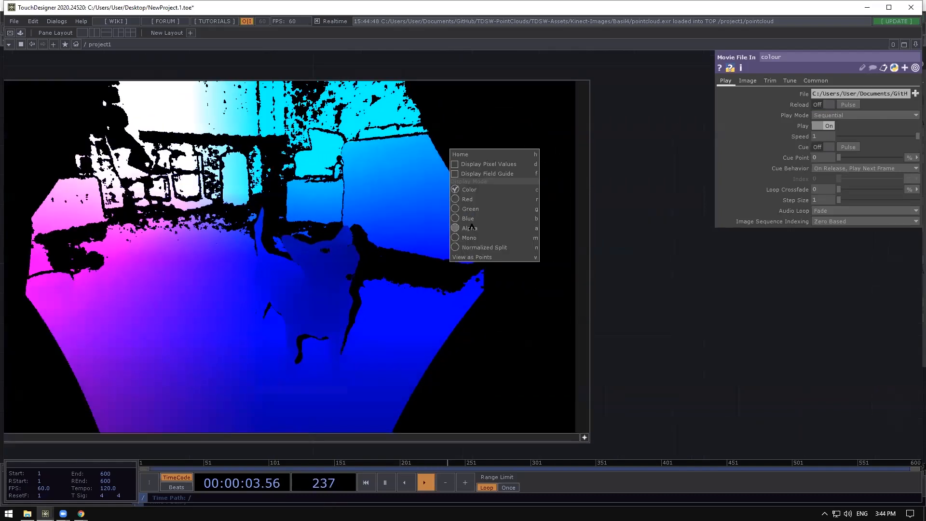
{"action": "left_click", "coordinate": [472, 257]}
Examine the 3D point cloud of the dog and room from several angles and distances relative to the axes.
{"action": "left_click_drag", "start_coordinate": [310, 285], "coordinate": [180, 312]}
{"action": "right_click_drag", "start_coordinate": [180, 312], "coordinate": [157, 293]}
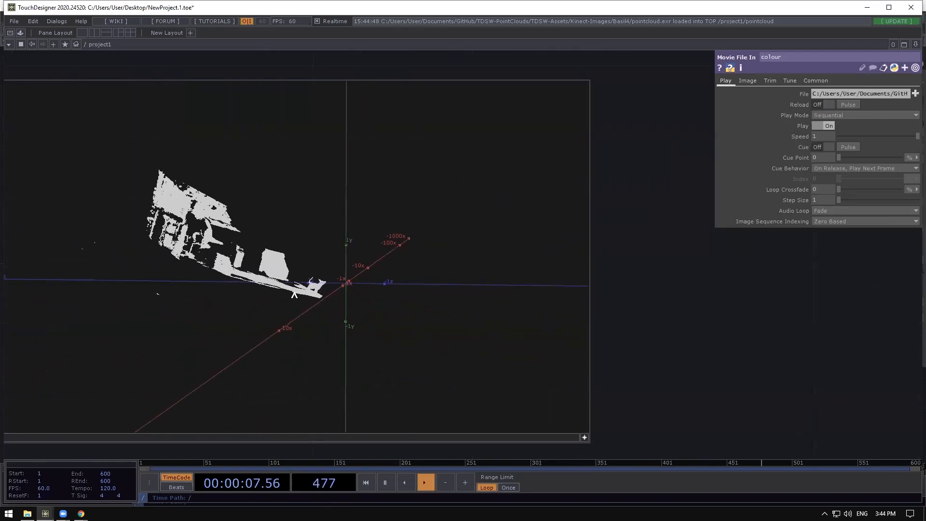
{"action": "scroll", "coordinate": [157, 293], "scroll_direction": "up", "scroll_amount": 5}
{"action": "scroll", "coordinate": [263, 256], "scroll_direction": "up", "scroll_amount": 2}
{"action": "left_click_drag", "start_coordinate": [284, 313], "coordinate": [262, 257]}
{"action": "left_click_drag", "start_coordinate": [395, 238], "coordinate": [401, 290]}
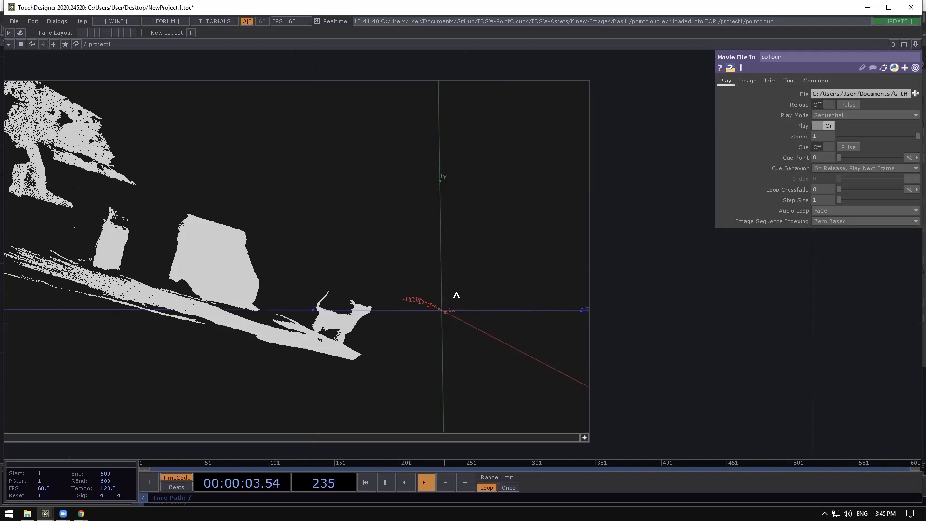
{"action": "left_click_drag", "start_coordinate": [445, 286], "coordinate": [409, 285]}
{"action": "middle_click_drag", "start_coordinate": [443, 298], "coordinate": [275, 361]}
{"action": "left_click_drag", "start_coordinate": [275, 361], "coordinate": [189, 250]}
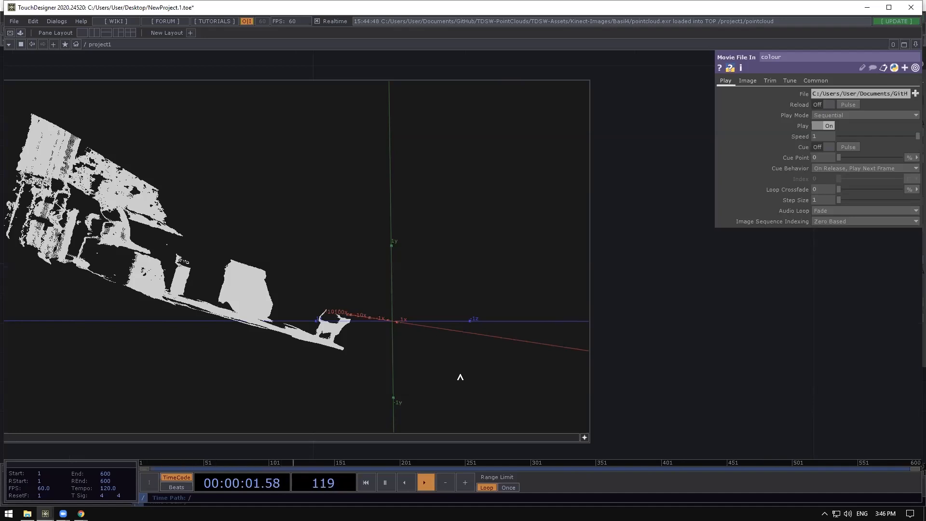
{"action": "left_click_drag", "start_coordinate": [398, 307], "coordinate": [113, 305]}
{"action": "middle_click_drag", "start_coordinate": [458, 308], "coordinate": [395, 230]}
{"action": "right_click_drag", "start_coordinate": [396, 229], "coordinate": [381, 225]}
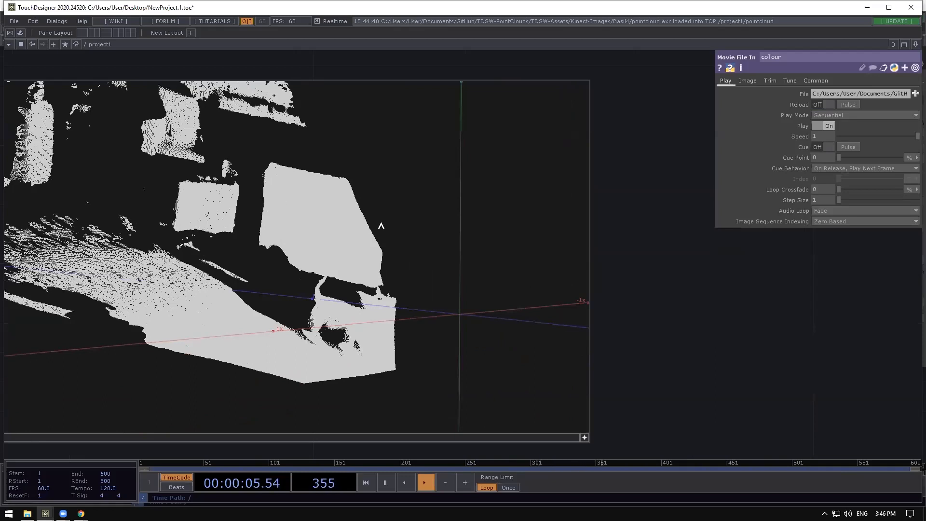
Delete the imported colour, depth and pointcloud nodes from the network.
{"action": "scroll", "coordinate": [381, 225], "scroll_direction": "down", "scroll_amount": 5}
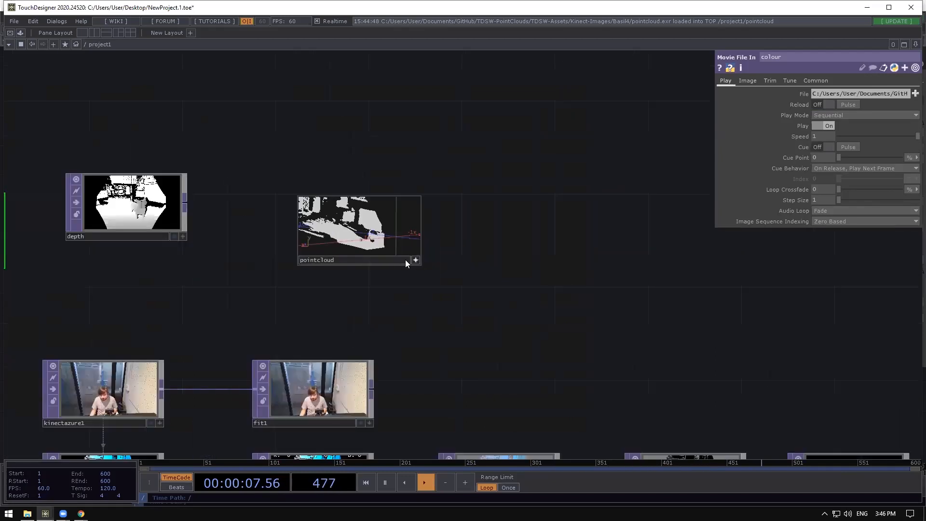
{"action": "scroll", "coordinate": [484, 212], "scroll_direction": "down", "scroll_amount": 3}
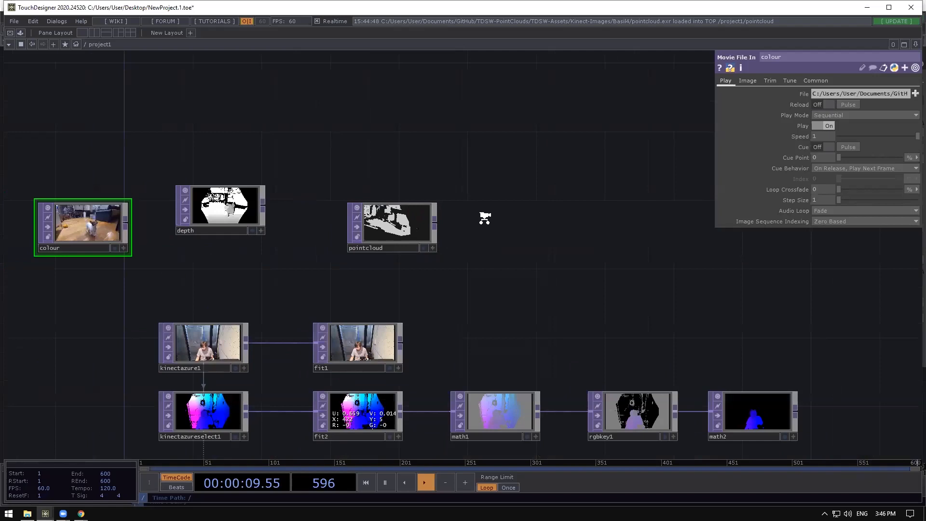
{"action": "left_click_drag", "start_coordinate": [413, 215], "coordinate": [235, 156]}
{"action": "scroll", "coordinate": [272, 161], "scroll_direction": "up", "scroll_amount": 3}
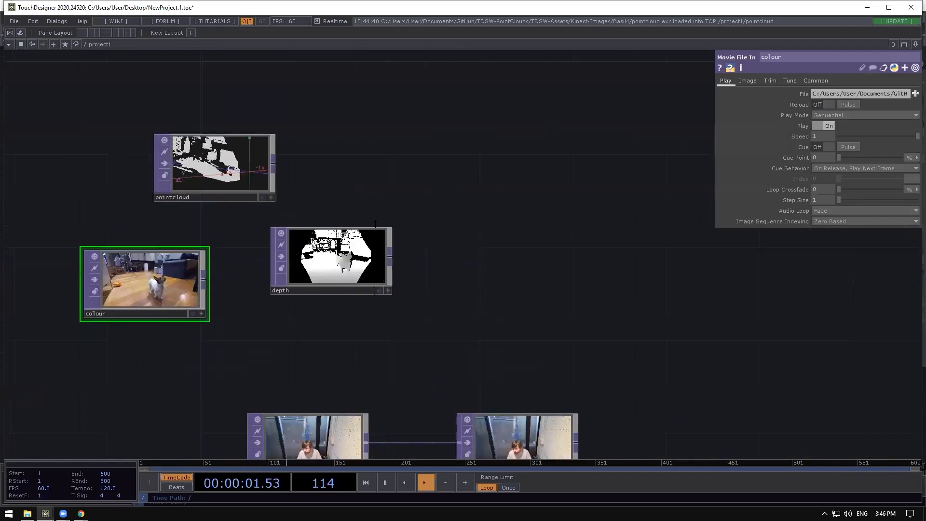
{"action": "scroll", "coordinate": [415, 233], "scroll_direction": "down", "scroll_amount": 5}
{"action": "right_click_drag", "start_coordinate": [176, 154], "coordinate": [409, 258]}
{"action": "key", "text": "Delete"}
Examine the math2 node's output and its range settings at the end of the Kinect chain.
{"action": "left_click_drag", "start_coordinate": [547, 268], "coordinate": [393, 206]}
{"action": "left_click", "coordinate": [493, 289]}
{"action": "scroll", "coordinate": [492, 283], "scroll_direction": "up", "scroll_amount": 4}
{"action": "scroll", "coordinate": [464, 288], "scroll_direction": "down", "scroll_amount": 5}
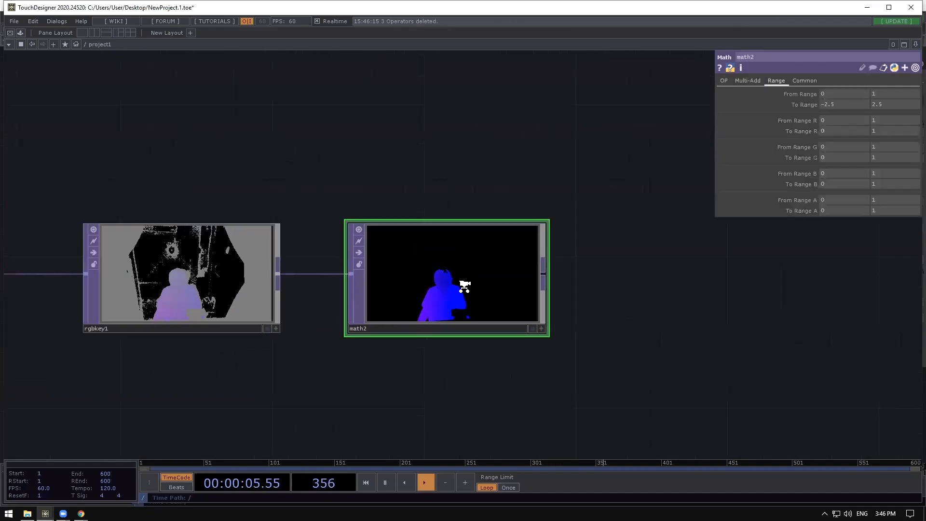
{"action": "scroll", "coordinate": [464, 288], "scroll_direction": "up", "scroll_amount": 5}
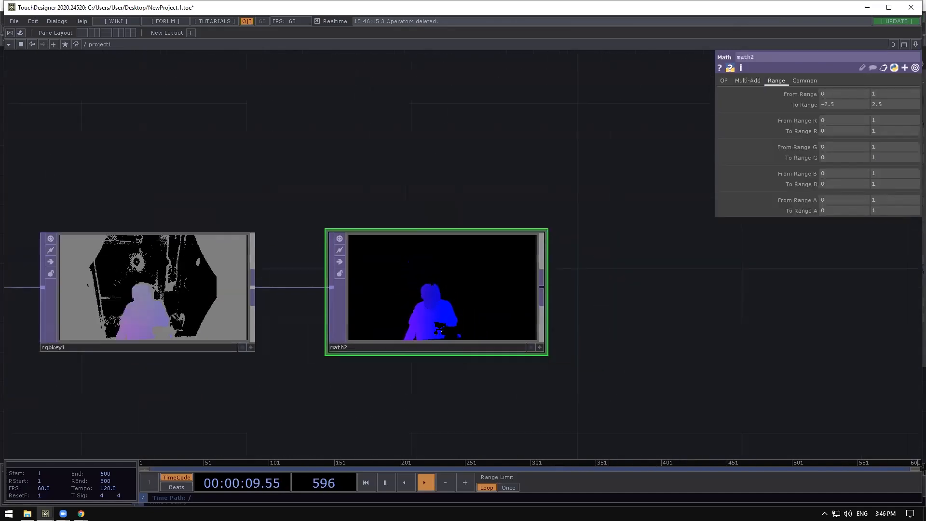
{"action": "scroll", "coordinate": [463, 286], "scroll_direction": "down", "scroll_amount": 4}
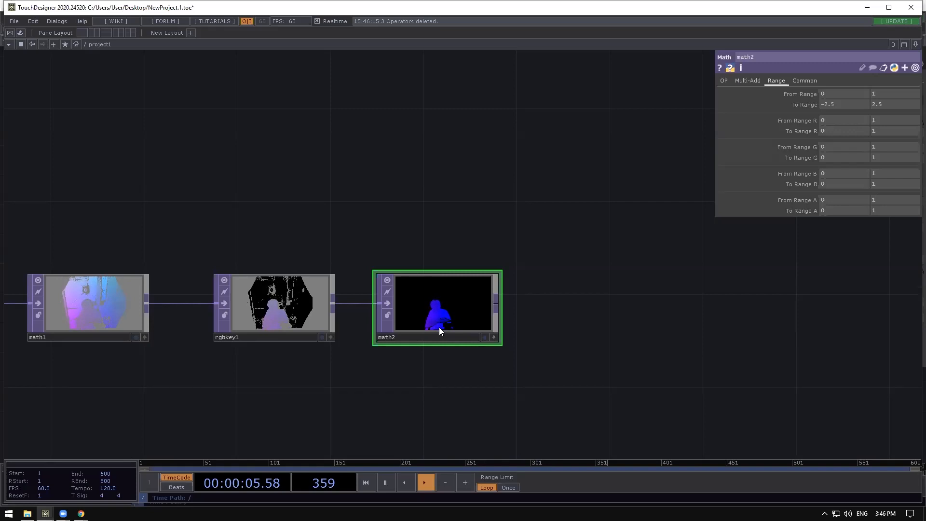
{"action": "scroll", "coordinate": [457, 306], "scroll_direction": "up", "scroll_amount": 3}
{"action": "scroll", "coordinate": [414, 356], "scroll_direction": "down", "scroll_amount": 5}
Add a Geometry COMP to the network, placed beyond the math2 node.
{"action": "key", "text": "Tab"}
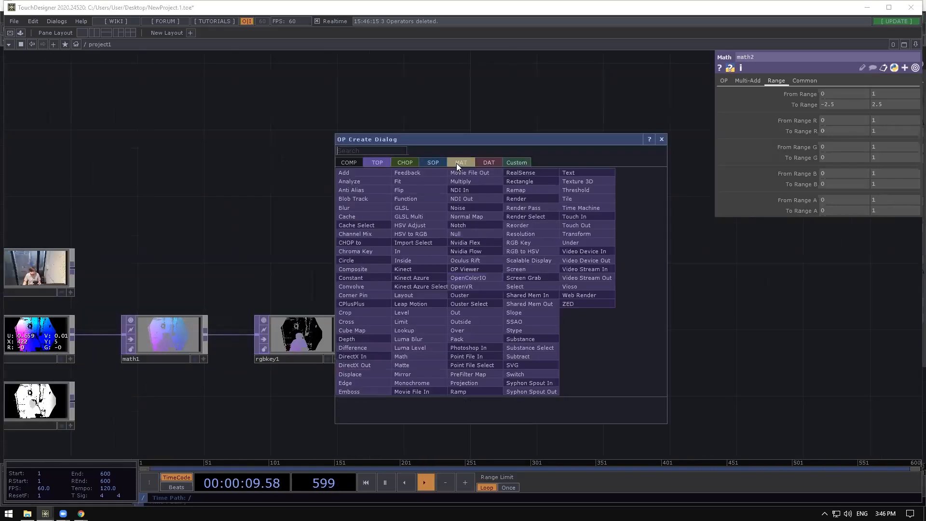
{"action": "left_click", "coordinate": [349, 162]}
{"action": "left_click", "coordinate": [378, 241]}
{"action": "left_click", "coordinate": [499, 202]}
{"action": "left_click_drag", "start_coordinate": [484, 215], "coordinate": [550, 282]}
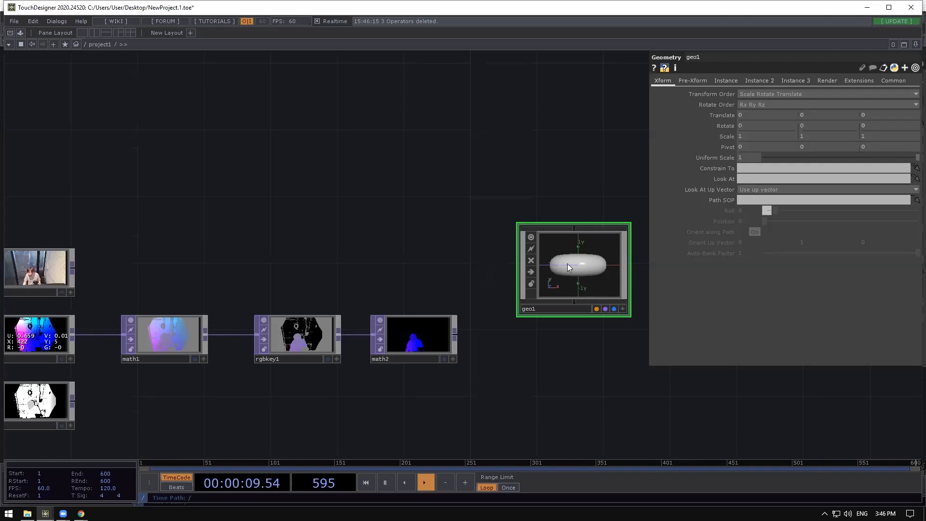
Add a Movie File Out TOP connected to the output of math2.
{"action": "scroll", "coordinate": [434, 340], "scroll_direction": "up", "scroll_amount": 4}
{"action": "left_click", "coordinate": [457, 331]}
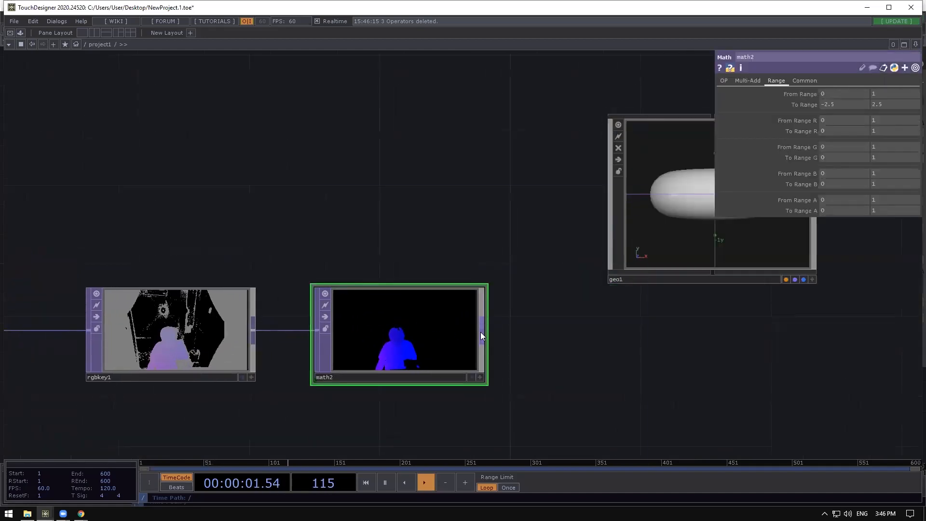
{"action": "right_click", "coordinate": [481, 332]}
{"action": "type", "text": "m"}
{"action": "left_click", "coordinate": [445, 226]}
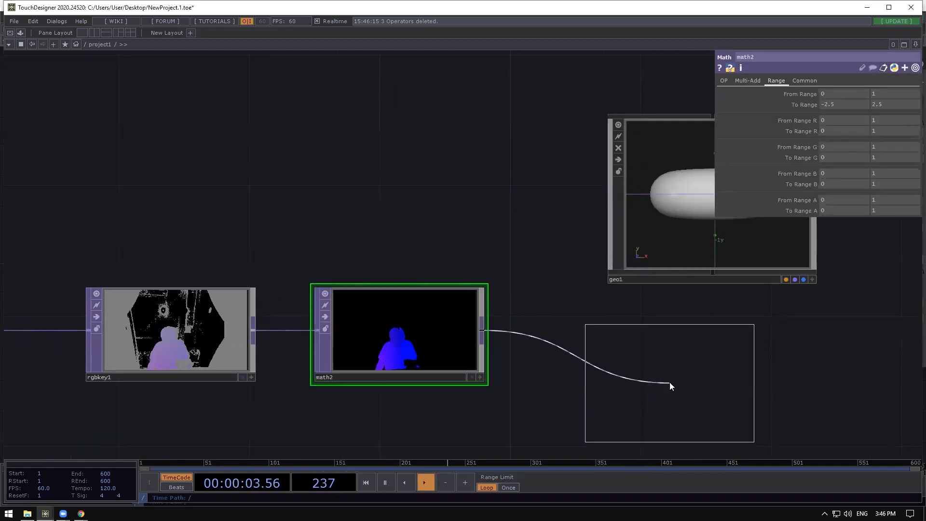
{"action": "left_click", "coordinate": [669, 382]}
{"action": "middle_click", "coordinate": [437, 367]}
{"action": "left_click_drag", "start_coordinate": [754, 345], "coordinate": [628, 278]}
Set the Movie File Out node's type to Image and its image file type to OpenEXR.
{"action": "left_click", "coordinate": [825, 98]}
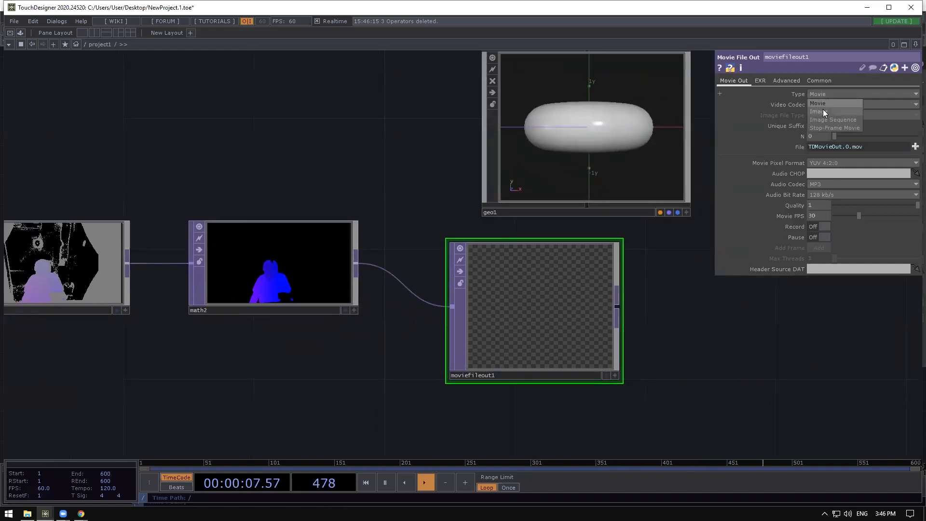
{"action": "left_click", "coordinate": [822, 110]}
{"action": "left_click", "coordinate": [839, 115]}
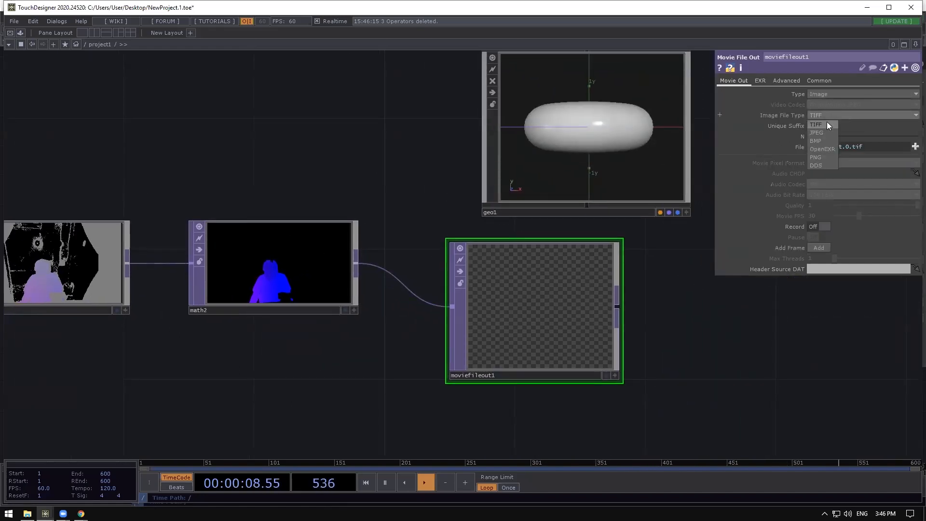
{"action": "left_click", "coordinate": [821, 150]}
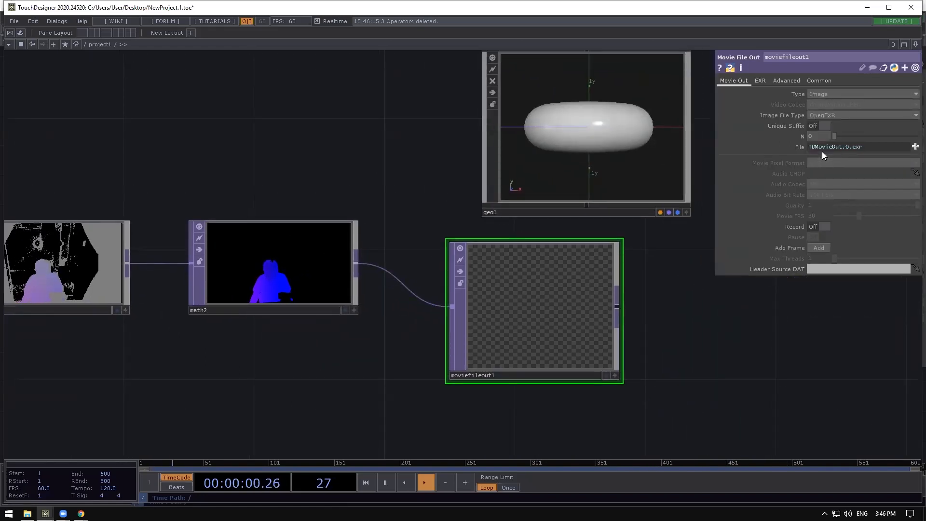
{"action": "left_click", "coordinate": [819, 224]}
{"action": "left_click", "coordinate": [820, 224]}
{"action": "middle_click_drag", "start_coordinate": [565, 271], "coordinate": [569, 276]}
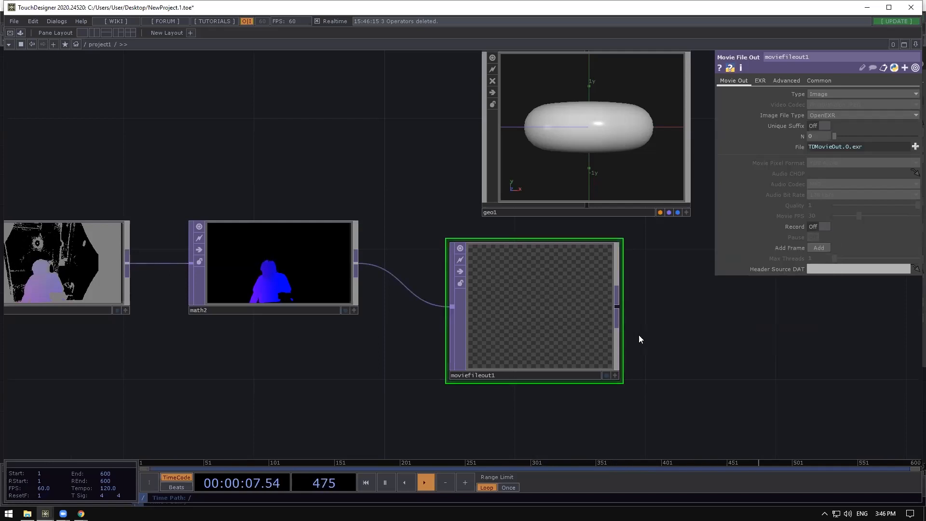
Review the kinectazureselect1 node's settings and its place at the start of the point cloud chain.
{"action": "scroll", "coordinate": [644, 343], "scroll_direction": "down", "scroll_amount": 5}
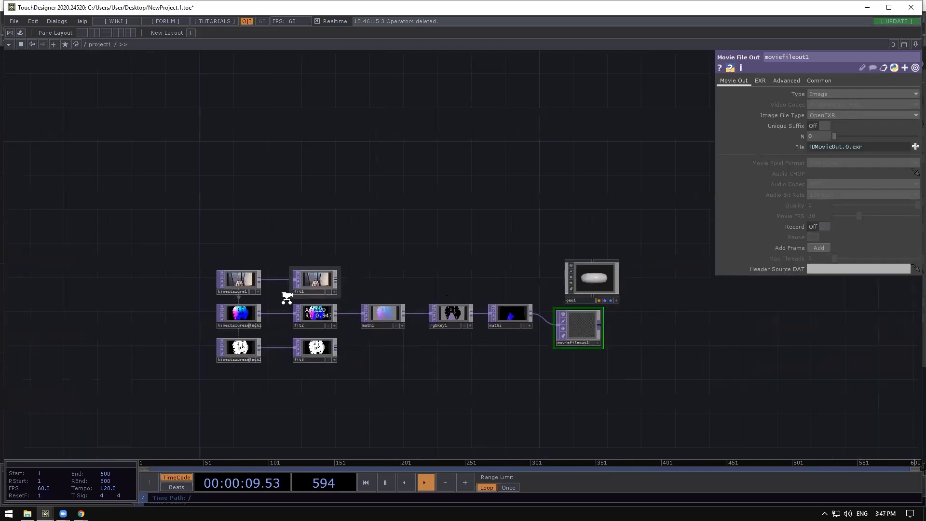
{"action": "scroll", "coordinate": [265, 270], "scroll_direction": "up", "scroll_amount": 8}
{"action": "left_click", "coordinate": [274, 364]}
{"action": "scroll", "coordinate": [272, 343], "scroll_direction": "down", "scroll_amount": 4}
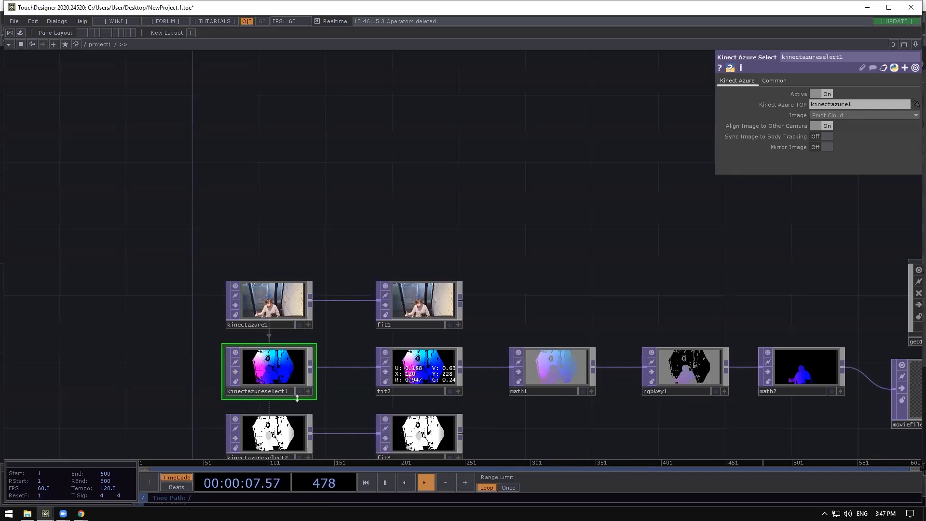
{"action": "scroll", "coordinate": [282, 367], "scroll_direction": "down", "scroll_amount": 3}
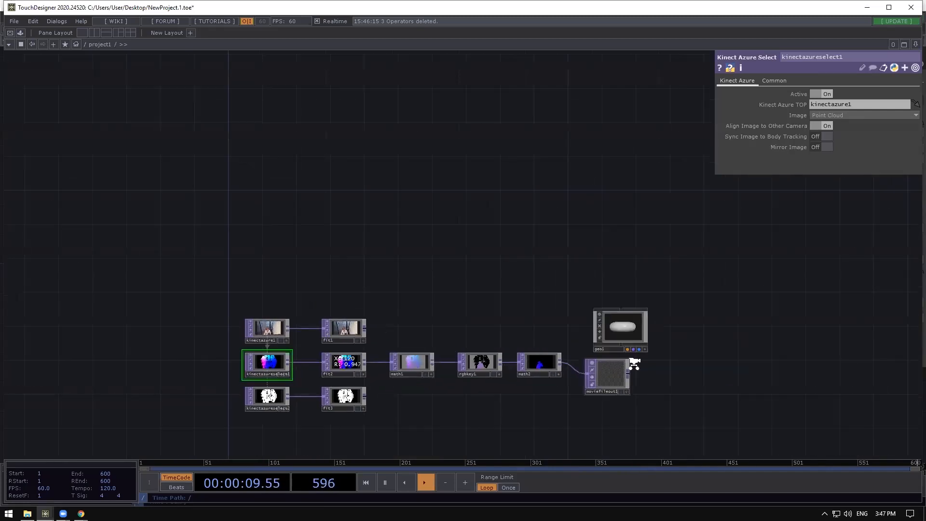
Delete the Movie File Out node connected to math2.
{"action": "scroll", "coordinate": [566, 385], "scroll_direction": "up", "scroll_amount": 3}
{"action": "left_click", "coordinate": [579, 391]}
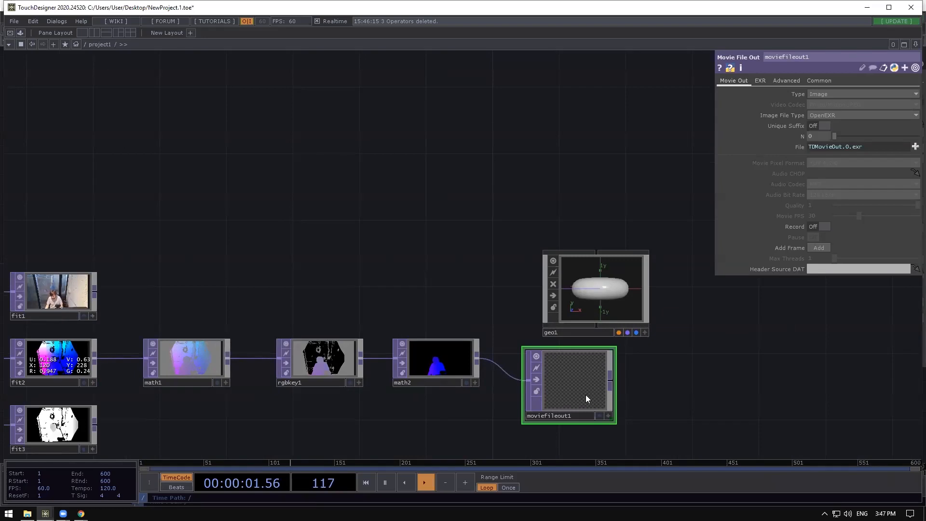
{"action": "key", "text": "Delete"}
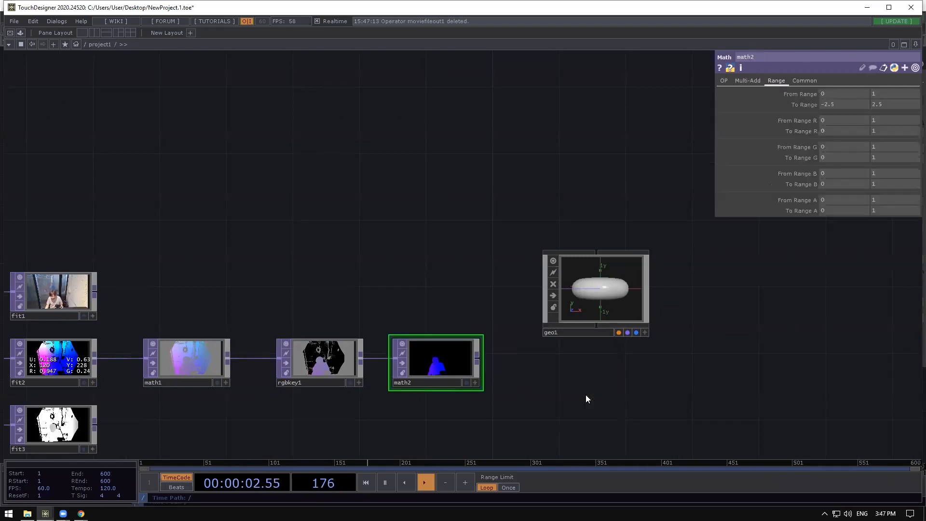
Move the geo1 component into line with the math2 node.
{"action": "left_click", "coordinate": [594, 265]}
{"action": "left_click_drag", "start_coordinate": [525, 230], "coordinate": [426, 179]}
{"action": "left_click_drag", "start_coordinate": [506, 250], "coordinate": [522, 266]}
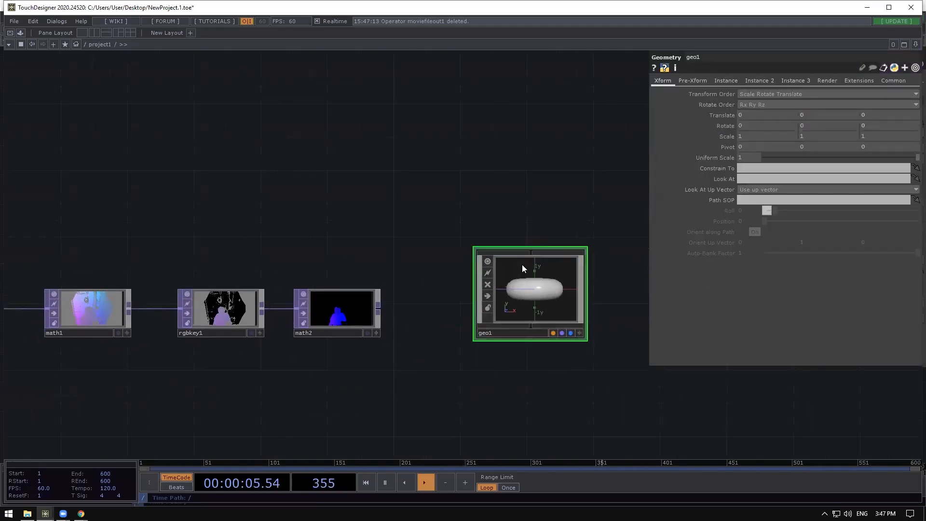
{"action": "scroll", "coordinate": [532, 281], "scroll_direction": "up", "scroll_amount": 2}
{"action": "scroll", "coordinate": [533, 280], "scroll_direction": "up", "scroll_amount": 1}
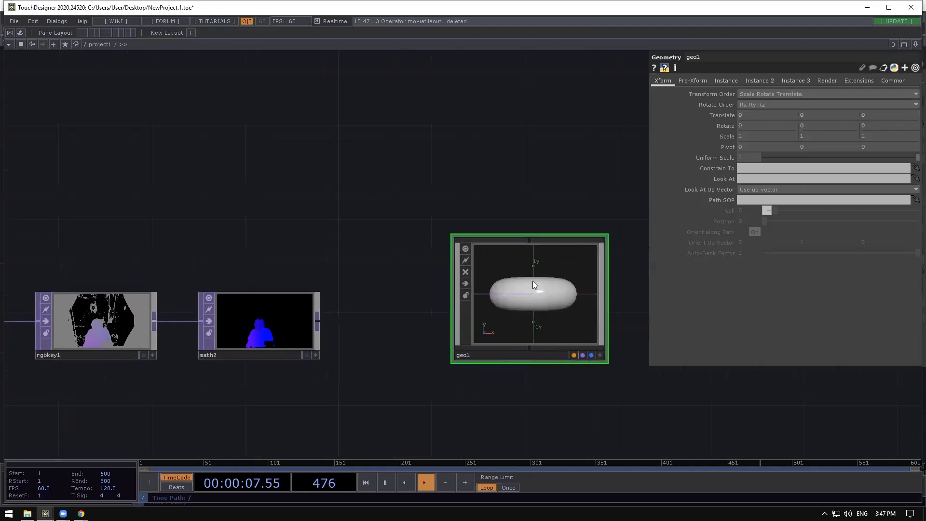
Inside geo1, delete the default torus and add a Sphere SOP in its place.
{"action": "key", "text": "i"}
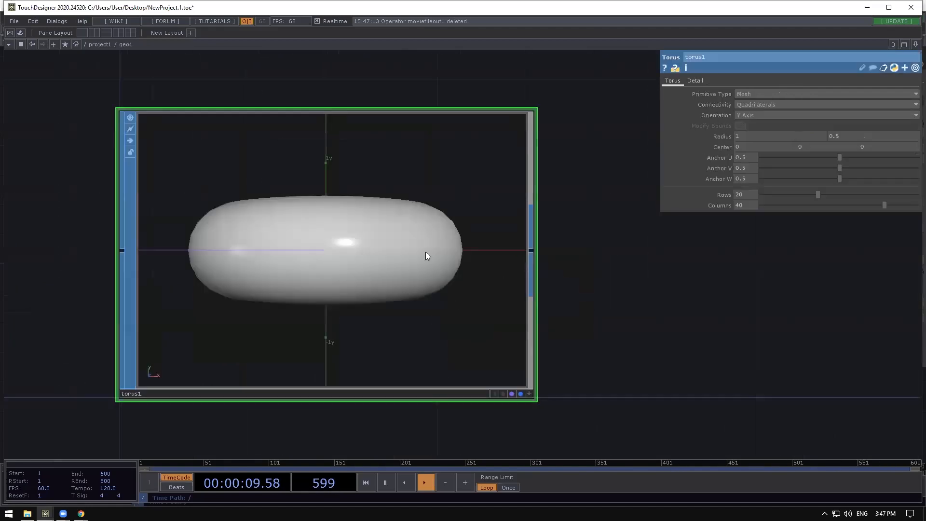
{"action": "key", "text": "Delete"}
{"action": "key", "text": "Tab"}
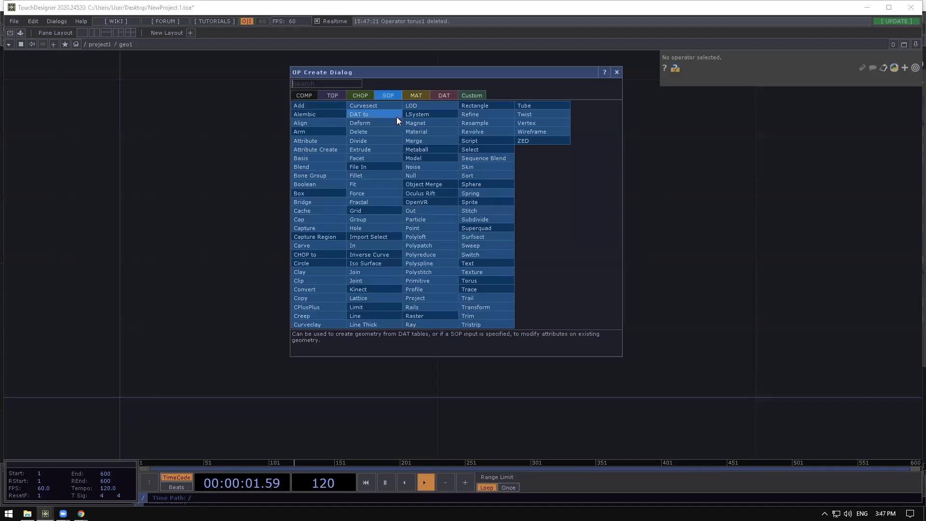
{"action": "type", "text": "sp"}
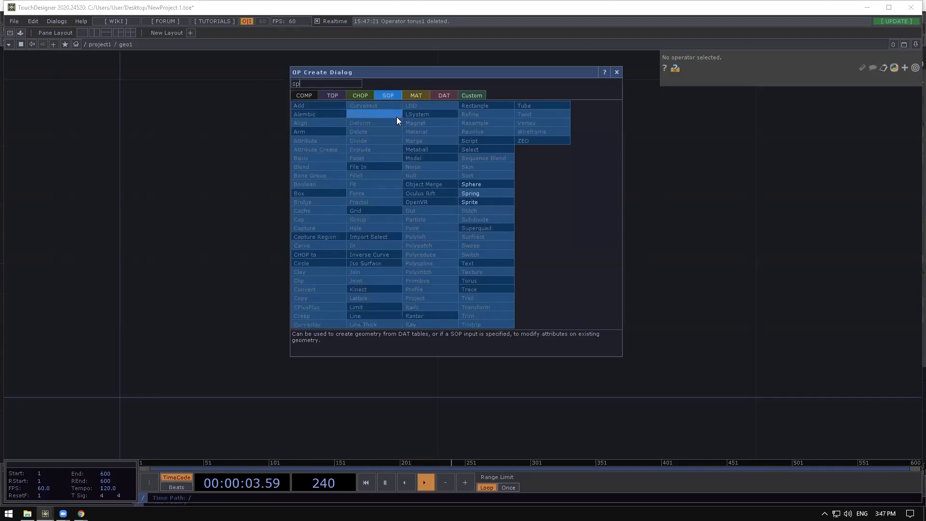
{"action": "left_click", "coordinate": [470, 184]}
{"action": "left_click", "coordinate": [408, 226]}
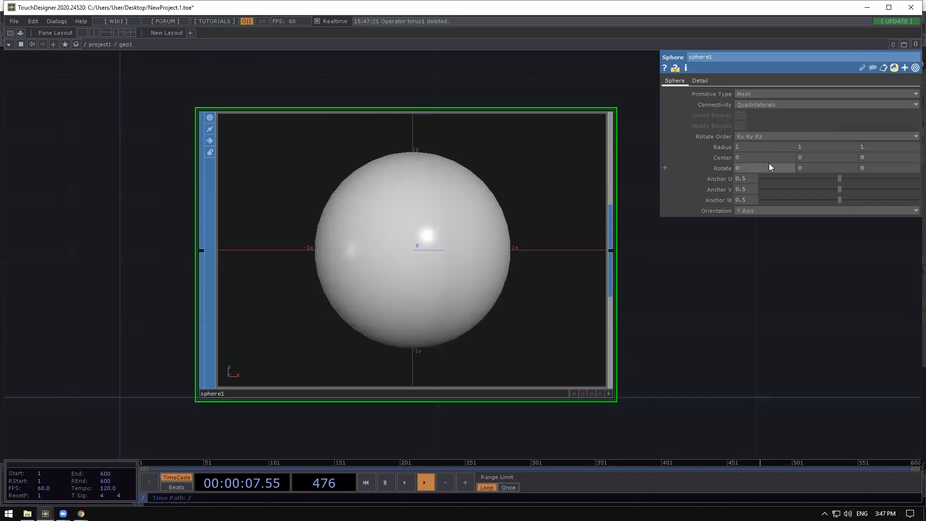
Set the sphere's rows and columns to 10 each.
{"action": "left_click", "coordinate": [701, 81]}
{"action": "left_click", "coordinate": [782, 105]}
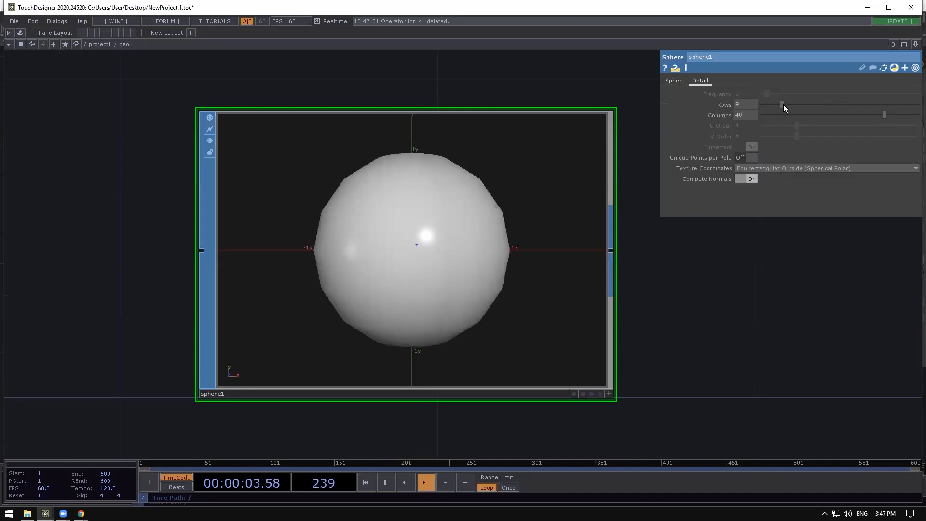
{"action": "left_click", "coordinate": [784, 114]}
{"action": "left_click_drag", "start_coordinate": [767, 302], "coordinate": [745, 298]}
Save the project under the name kinect on the Desktop.
{"action": "left_click", "coordinate": [14, 21]}
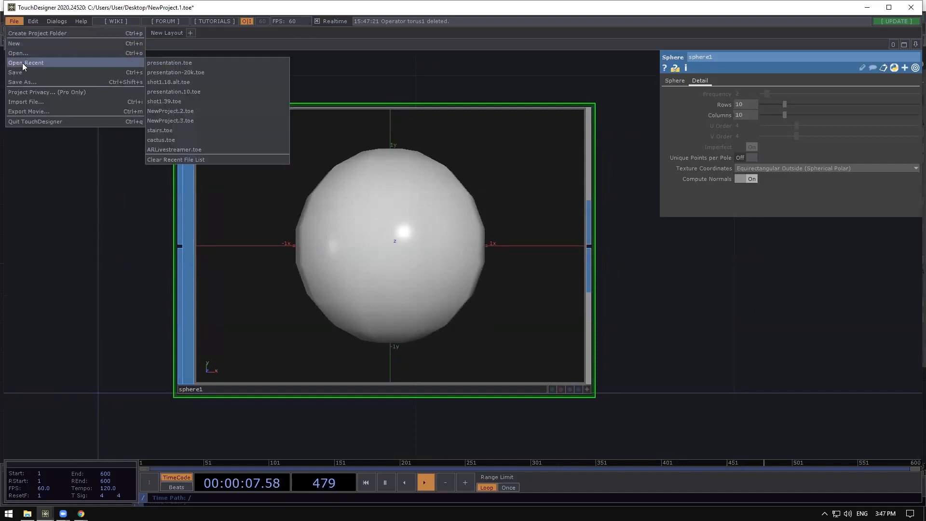
{"action": "left_click", "coordinate": [20, 64]}
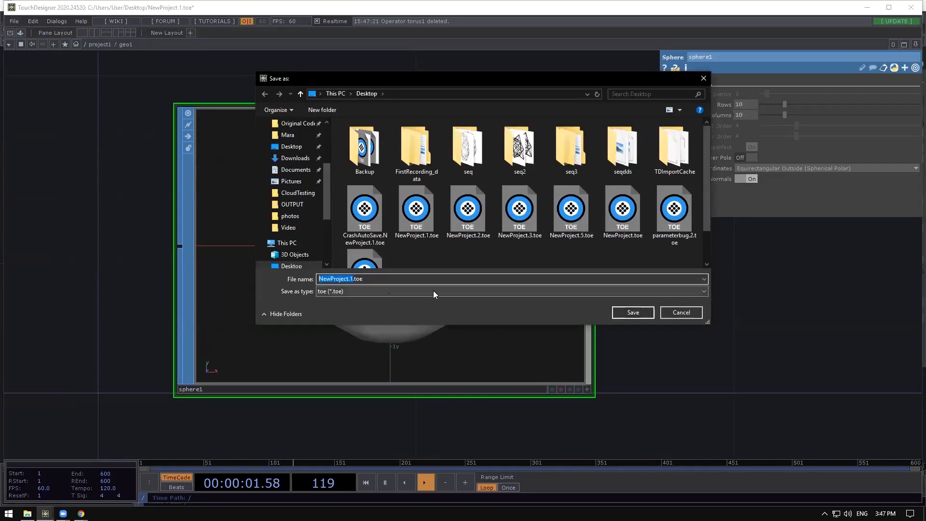
{"action": "type", "text": "kinect"}
{"action": "key", "text": "Return"}
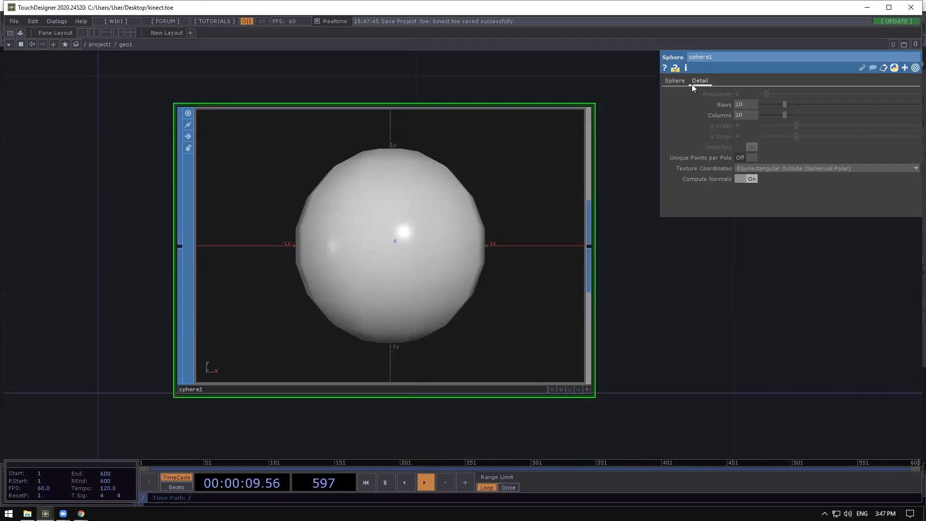
Set the radius of sphere1 to 0.001 on all three axes.
{"action": "left_click", "coordinate": [674, 81]}
{"action": "mouse_move", "coordinate": [721, 151]}
{"action": "middle_mouse_down"}
{"action": "mouse_move", "coordinate": [720, 131]}
{"action": "mouse_move", "coordinate": [724, 159]}
{"action": "mouse_move", "coordinate": [720, 151]}
{"action": "middle_mouse_up"}
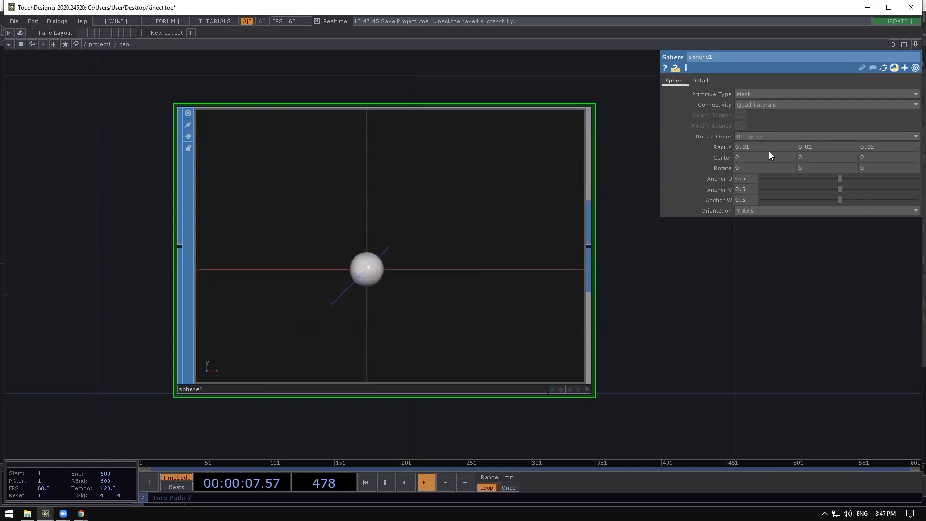
{"action": "type", "text": "0"}
{"action": "key", "text": "Tab"}
{"action": "type", "text": "0.001"}
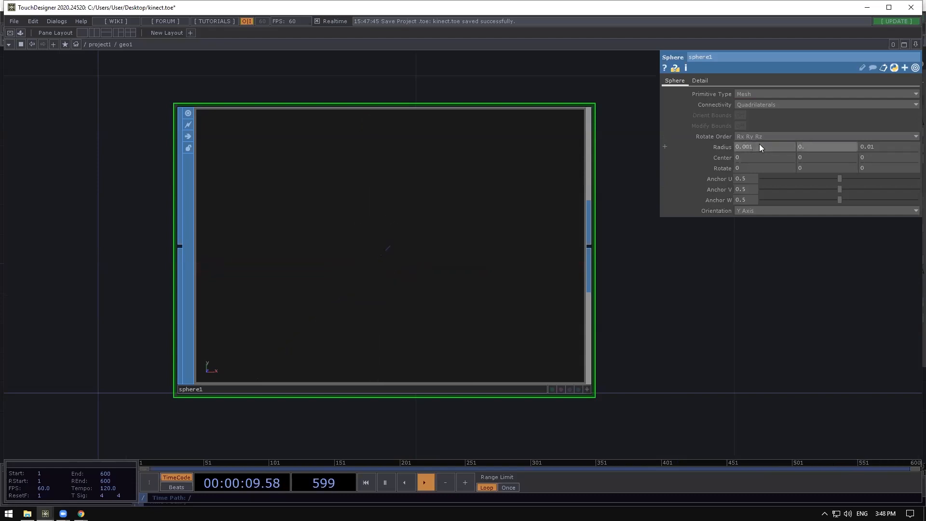
{"action": "key", "text": "Tab"}
{"action": "type", "text": "0.001"}
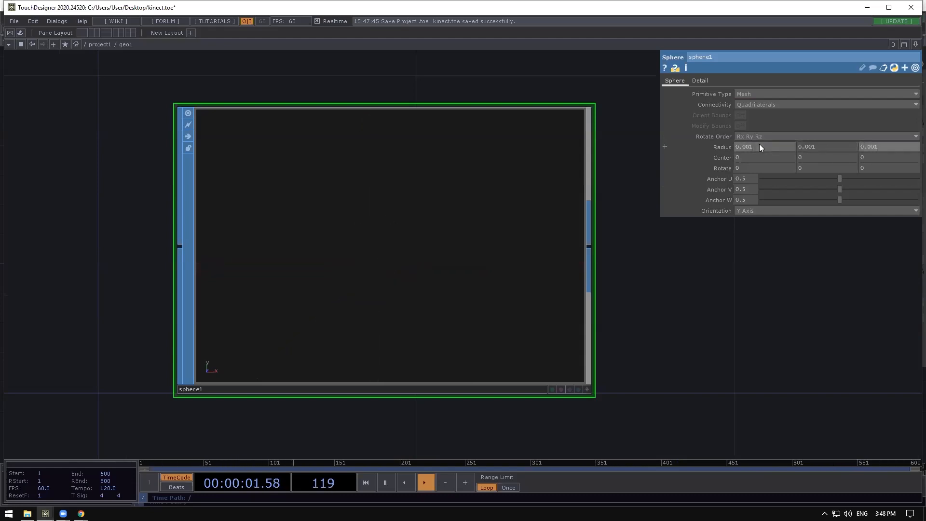
Home the viewer on the tiny sphere1 and turn on its render and display flags.
{"action": "left_click_drag", "start_coordinate": [698, 266], "coordinate": [685, 262]}
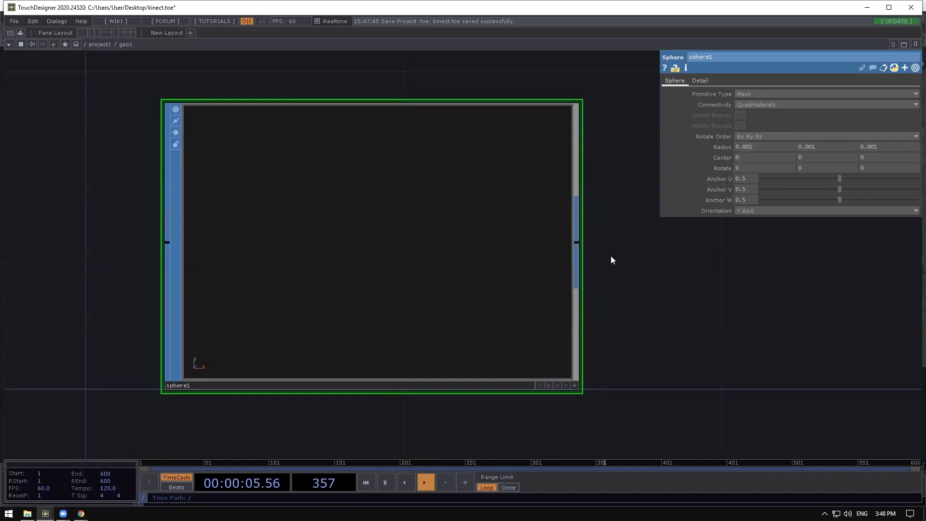
{"action": "left_click", "coordinate": [574, 384]}
{"action": "right_click", "coordinate": [322, 155]}
{"action": "left_click", "coordinate": [345, 187]}
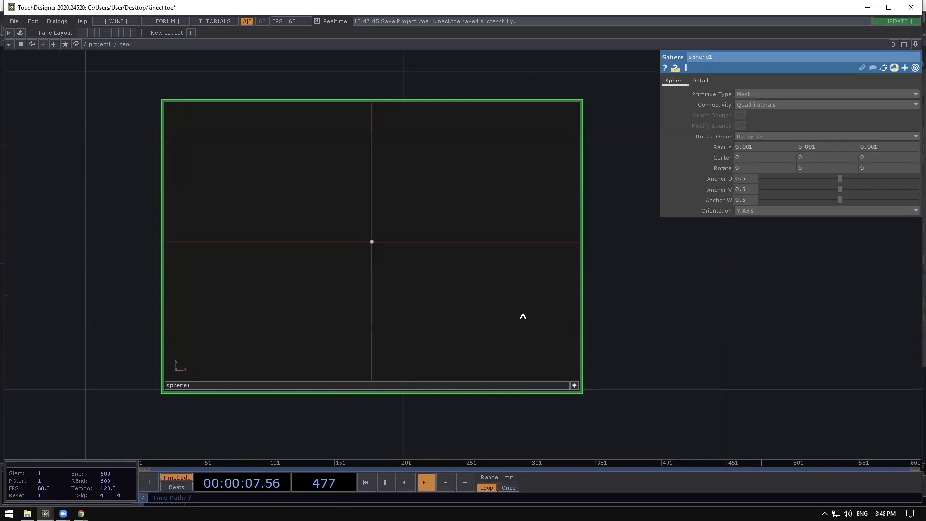
{"action": "left_click", "coordinate": [571, 386]}
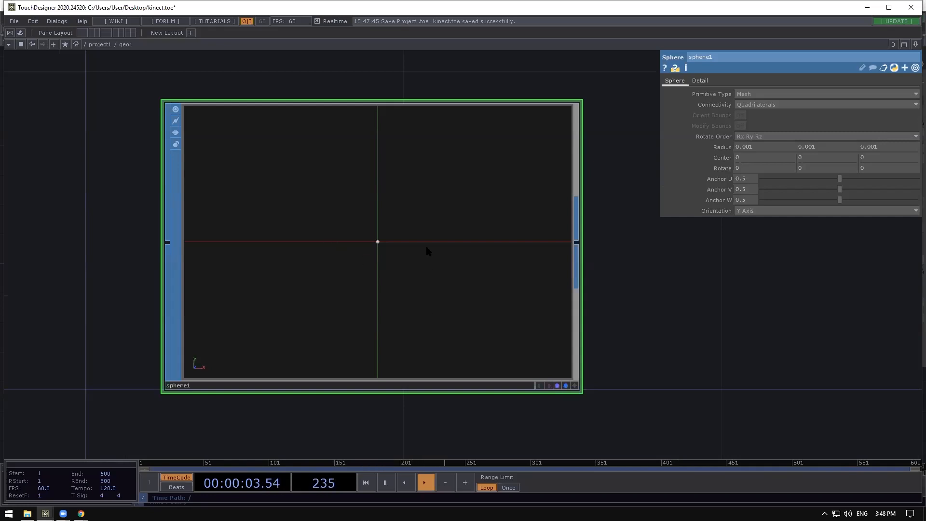
Return to the project1 network and turn on instancing for geo1.
{"action": "left_click", "coordinate": [99, 44]}
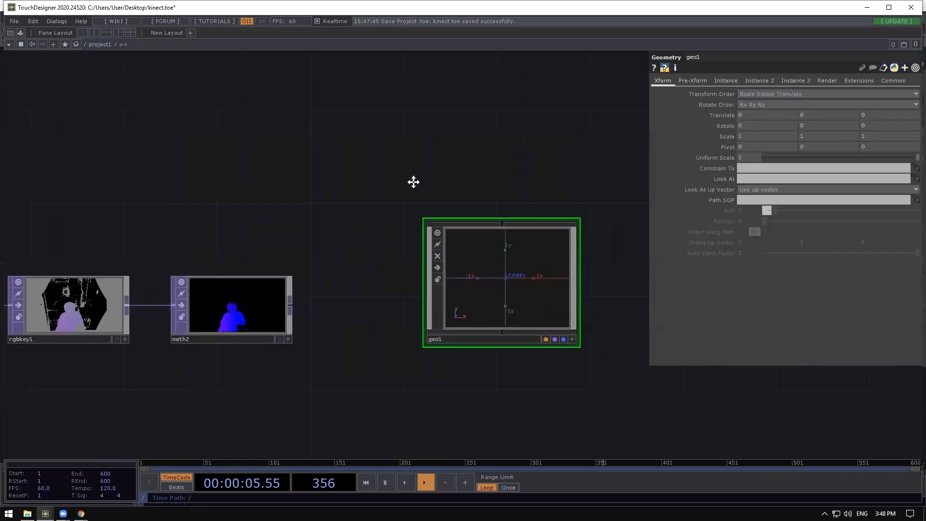
{"action": "scroll", "coordinate": [484, 269], "scroll_direction": "up", "scroll_amount": 3}
{"action": "scroll", "coordinate": [493, 277], "scroll_direction": "down", "scroll_amount": 3}
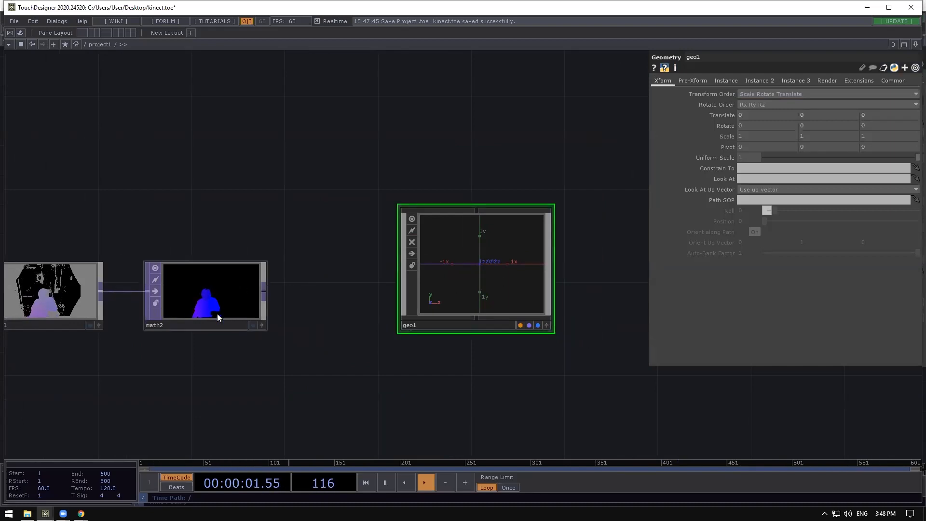
{"action": "left_click", "coordinate": [714, 80]}
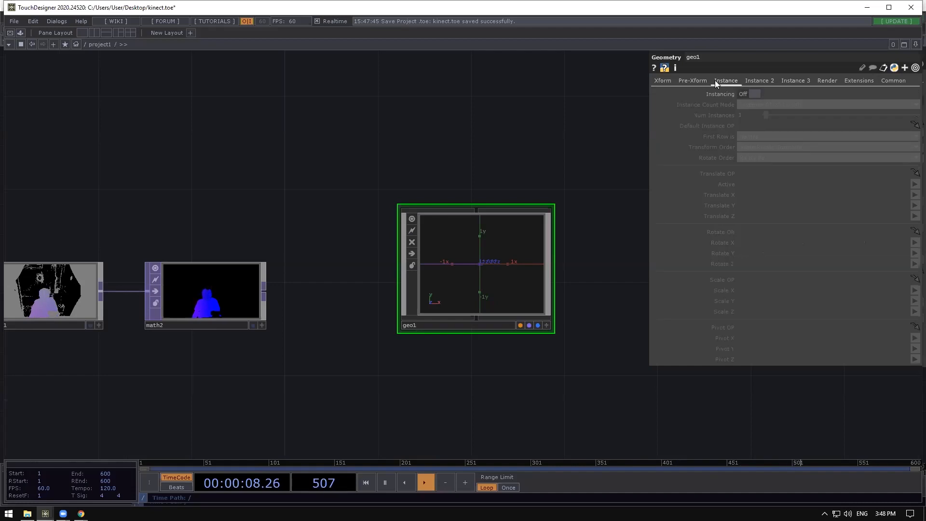
{"action": "left_click", "coordinate": [745, 95]}
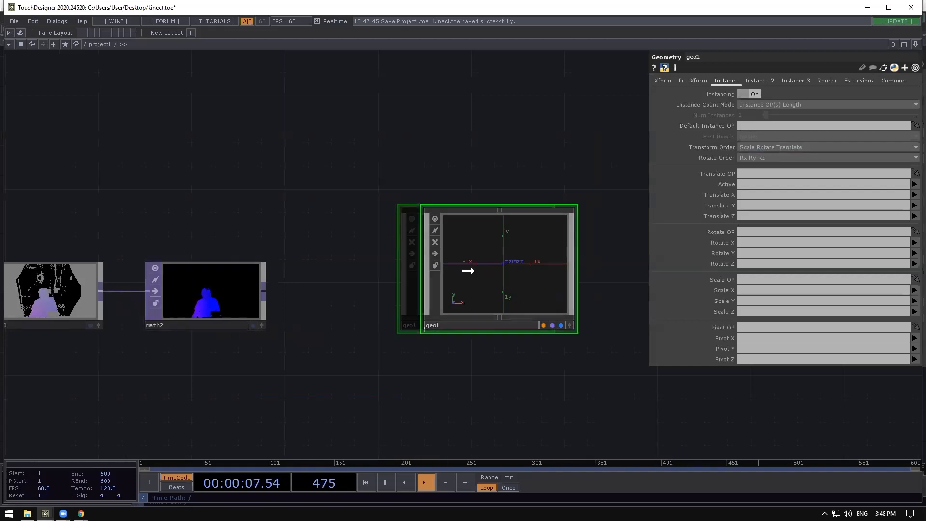
Move geo1 above the node chain, add a Null TOP after math2 and name it null_points.
{"action": "left_click_drag", "start_coordinate": [467, 269], "coordinate": [514, 129]}
{"action": "right_click", "coordinate": [267, 289]}
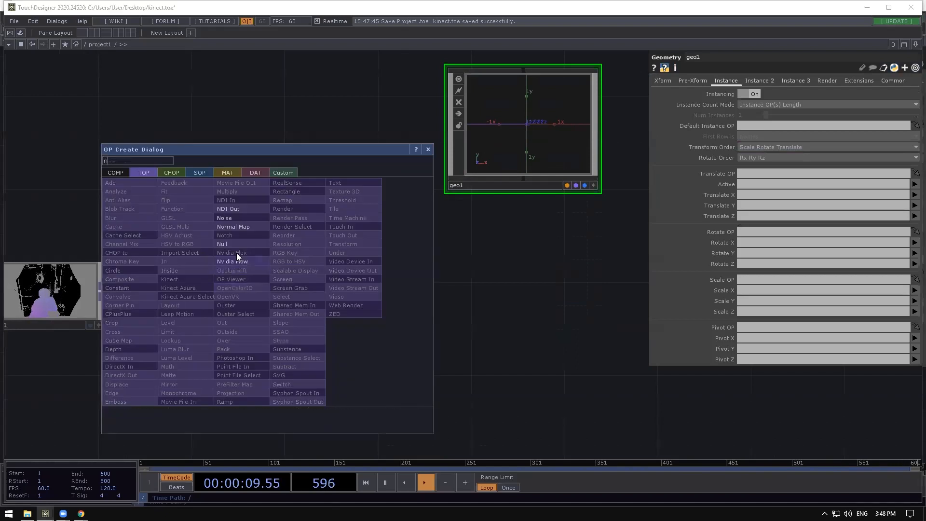
{"action": "left_click", "coordinate": [236, 244]}
{"action": "left_click", "coordinate": [422, 288]}
{"action": "left_click_drag", "start_coordinate": [422, 289], "coordinate": [449, 297]}
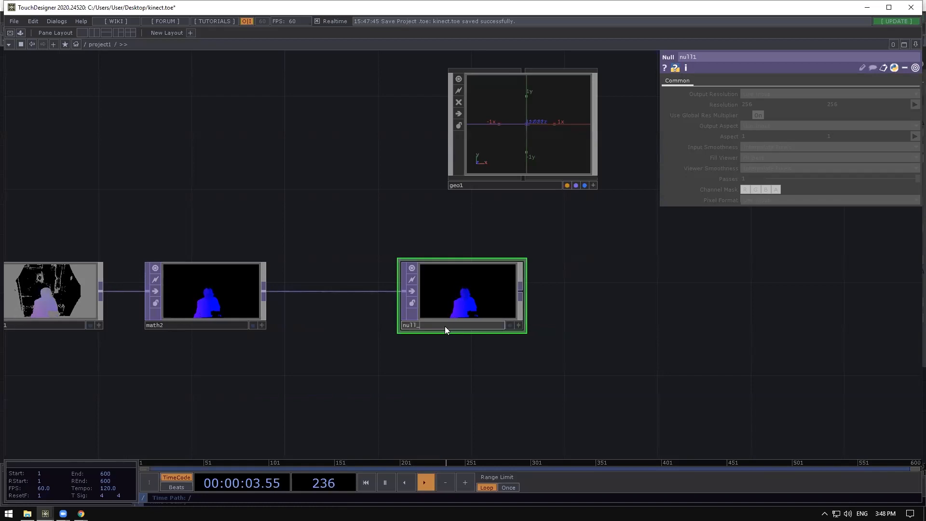
{"action": "key", "text": "Return"}
Assign null_points as the Default Instance OP of geo1 and keep geo1 placed above it.
{"action": "left_click_drag", "start_coordinate": [515, 139], "coordinate": [608, 138]}
{"action": "left_click_drag", "start_coordinate": [554, 234], "coordinate": [462, 240]}
{"action": "left_click_drag", "start_coordinate": [414, 296], "coordinate": [767, 125]}
{"action": "left_click_drag", "start_coordinate": [509, 164], "coordinate": [369, 141]}
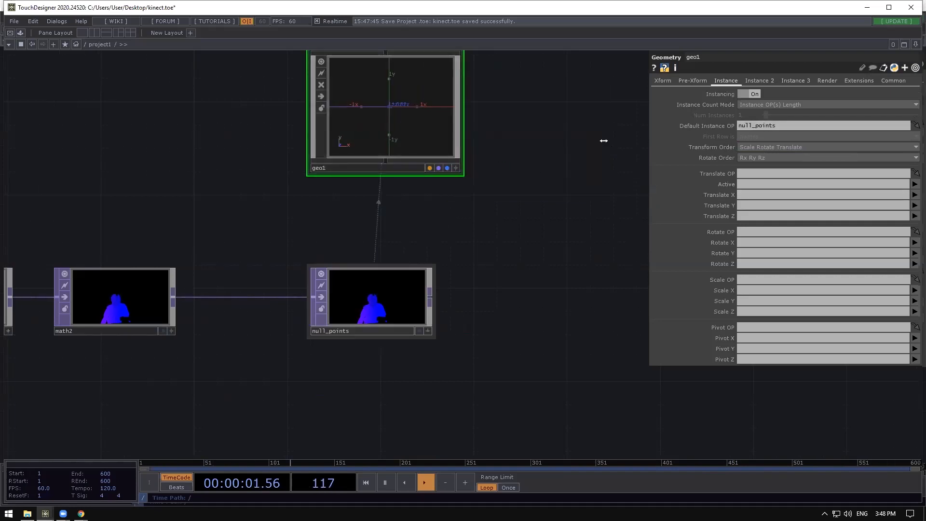
Map geo1's instance Translate X, Y and Z to the r, g and b channels.
{"action": "scroll", "coordinate": [376, 285], "scroll_direction": "up", "scroll_amount": 1}
{"action": "scroll", "coordinate": [376, 285], "scroll_direction": "up", "scroll_amount": 3}
{"action": "scroll", "coordinate": [414, 376], "scroll_direction": "down", "scroll_amount": 5}
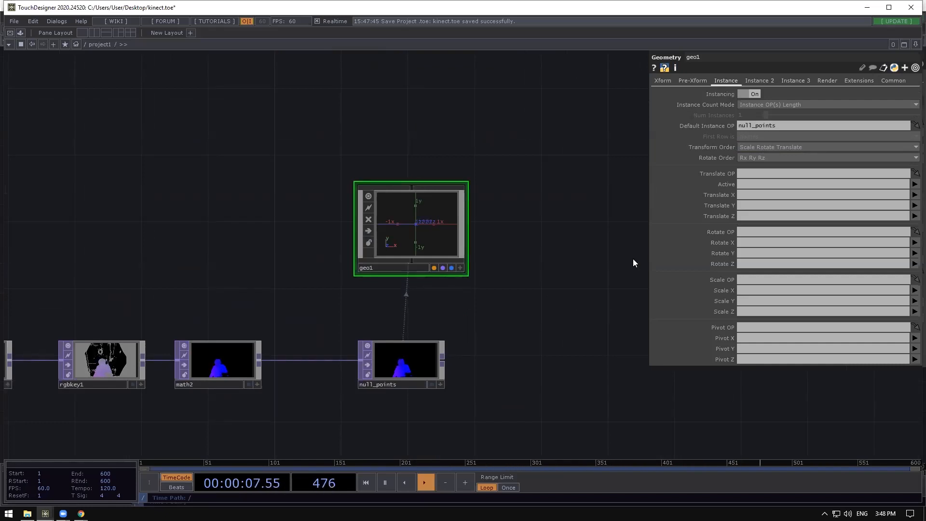
{"action": "left_click", "coordinate": [914, 203]}
{"action": "left_click", "coordinate": [914, 206]}
{"action": "left_click", "coordinate": [913, 217]}
{"action": "left_click", "coordinate": [914, 238]}
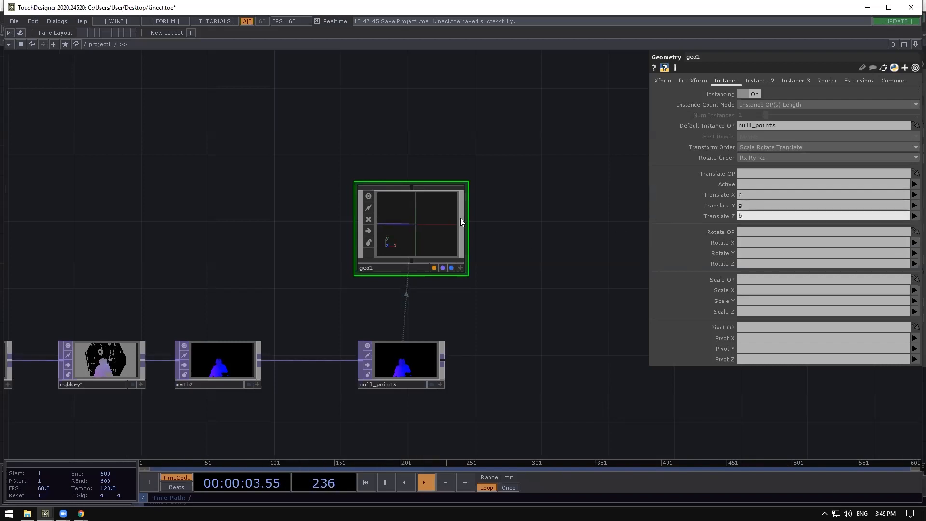
Examine the instanced point cloud of the person from several angles and distances in geo1's viewer.
{"action": "scroll", "coordinate": [434, 217], "scroll_direction": "up", "scroll_amount": 5}
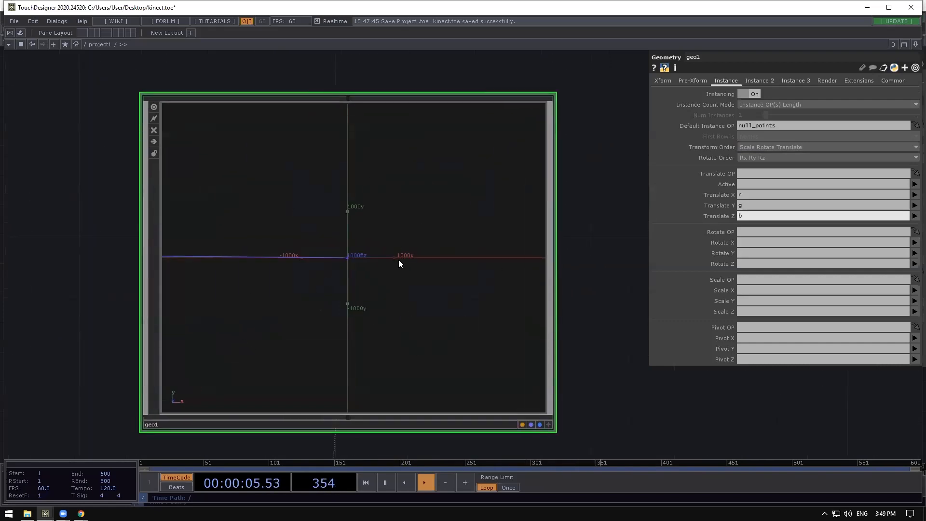
{"action": "scroll", "coordinate": [399, 259], "scroll_direction": "down", "scroll_amount": 3}
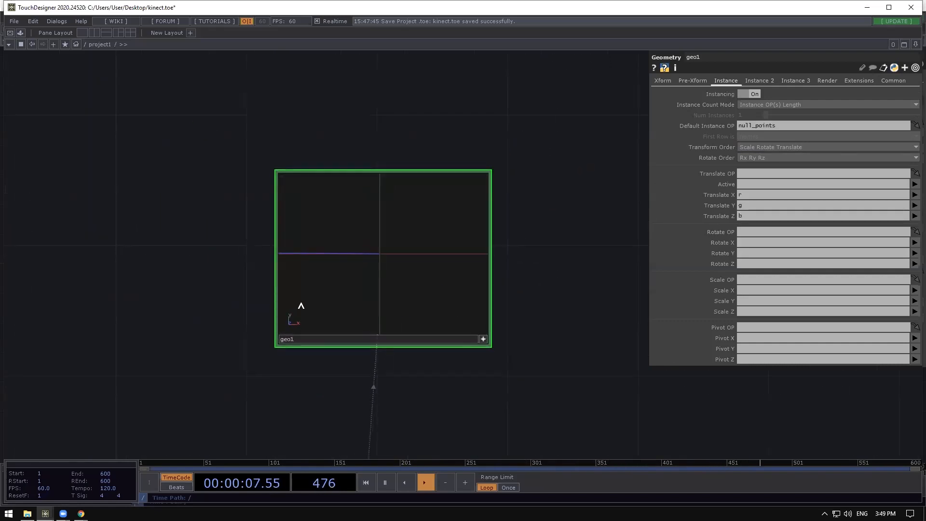
{"action": "scroll", "coordinate": [301, 306], "scroll_direction": "up", "scroll_amount": 3}
{"action": "right_click", "coordinate": [417, 203]}
{"action": "left_click", "coordinate": [450, 184]}
{"action": "left_click_drag", "start_coordinate": [537, 208], "coordinate": [415, 275]}
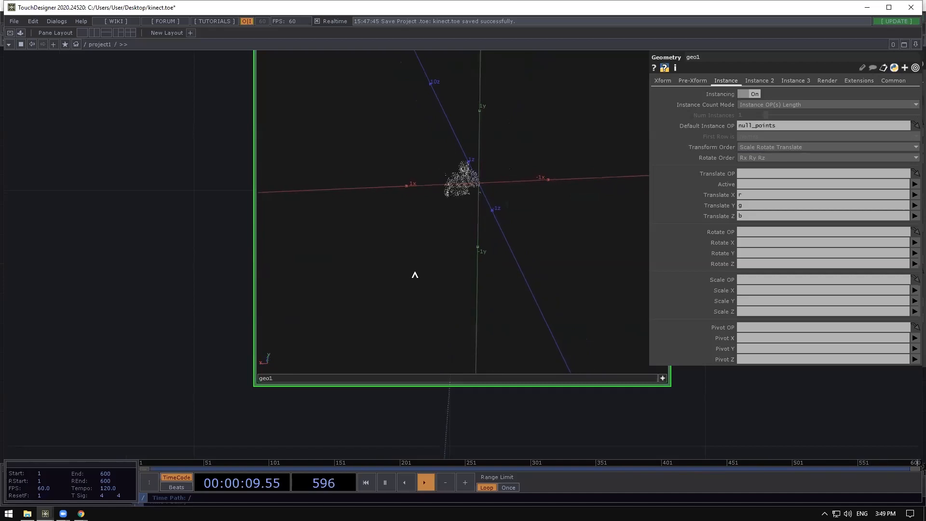
{"action": "right_click_drag", "start_coordinate": [477, 224], "coordinate": [461, 268]}
{"action": "middle_click_drag", "start_coordinate": [394, 268], "coordinate": [313, 309]}
{"action": "middle_click_drag", "start_coordinate": [424, 285], "coordinate": [535, 248]}
{"action": "right_click_drag", "start_coordinate": [534, 248], "coordinate": [441, 272]}
{"action": "middle_click_drag", "start_coordinate": [440, 273], "coordinate": [460, 256]}
{"action": "left_click_drag", "start_coordinate": [460, 256], "coordinate": [579, 194]}
{"action": "right_click_drag", "start_coordinate": [579, 194], "coordinate": [546, 206]}
{"action": "right_click", "coordinate": [547, 154]}
{"action": "left_click", "coordinate": [558, 189]}
{"action": "left_click_drag", "start_coordinate": [320, 320], "coordinate": [689, 263]}
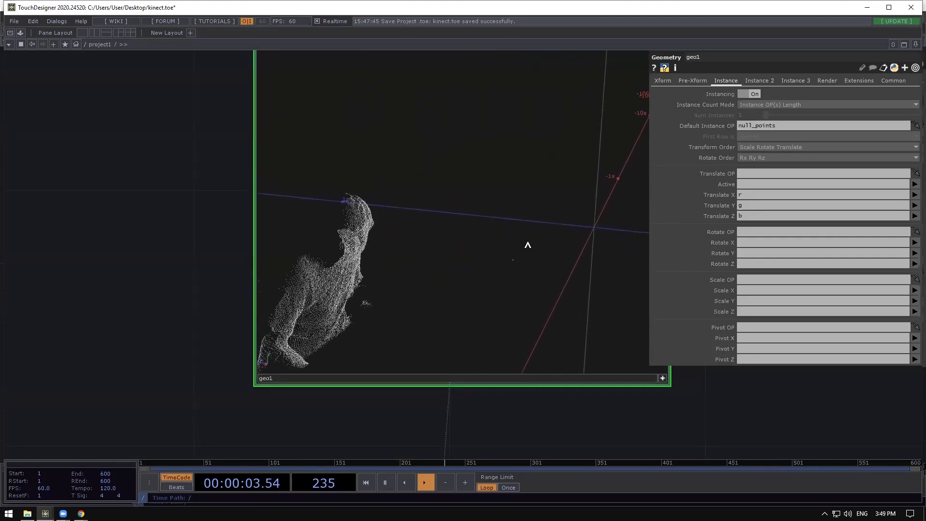
{"action": "middle_click_drag", "start_coordinate": [527, 245], "coordinate": [438, 277]}
{"action": "left_click_drag", "start_coordinate": [438, 276], "coordinate": [459, 277]}
{"action": "middle_click_drag", "start_coordinate": [405, 250], "coordinate": [614, 181]}
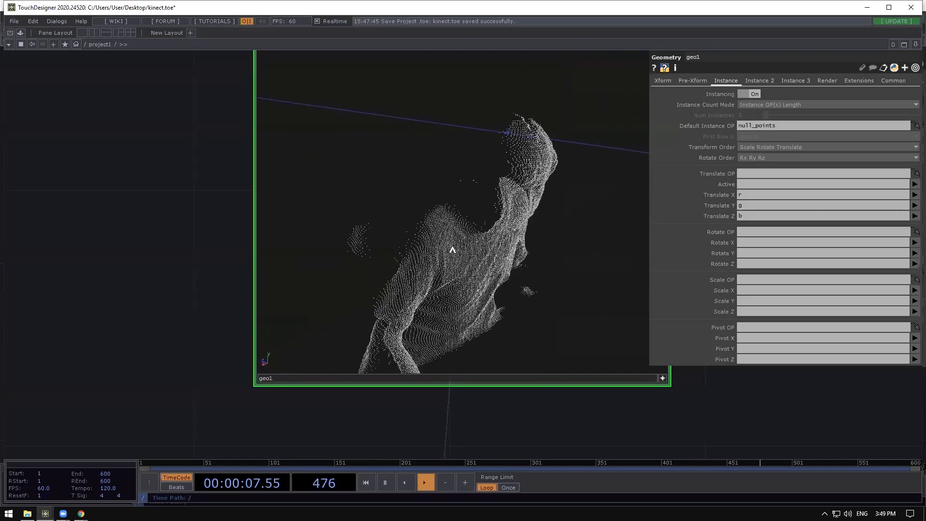
{"action": "right_click", "coordinate": [488, 190]}
{"action": "left_click", "coordinate": [505, 158]}
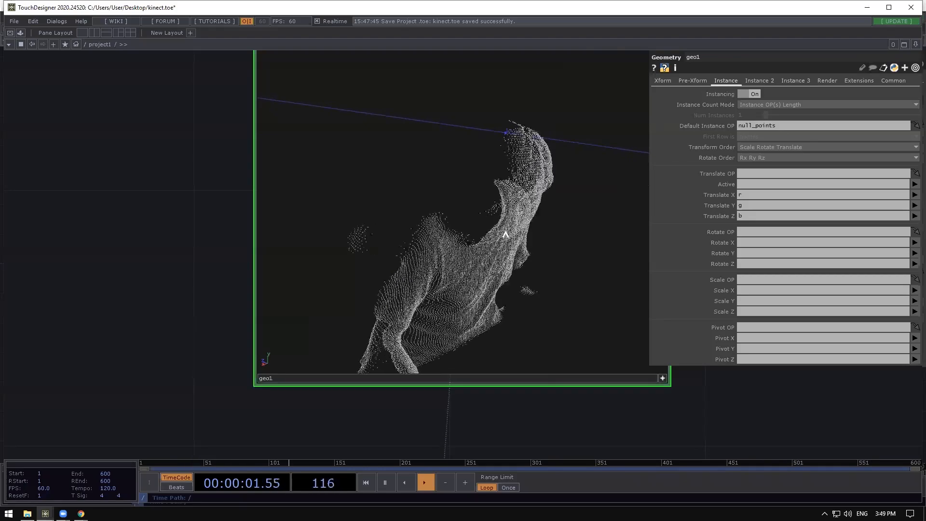
{"action": "scroll", "coordinate": [482, 189], "scroll_direction": "down", "scroll_amount": 5}
{"action": "scroll", "coordinate": [492, 192], "scroll_direction": "up", "scroll_amount": 5}
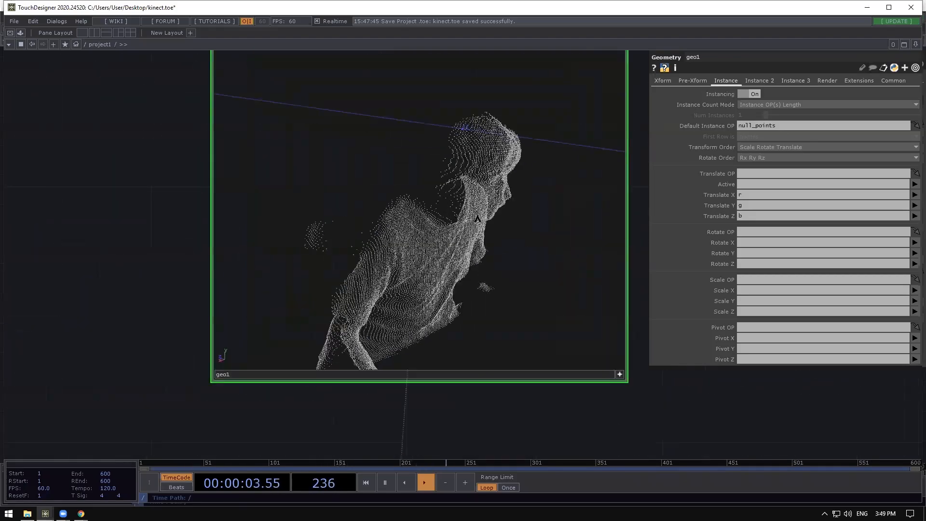
{"action": "right_click_drag", "start_coordinate": [510, 261], "coordinate": [403, 256]}
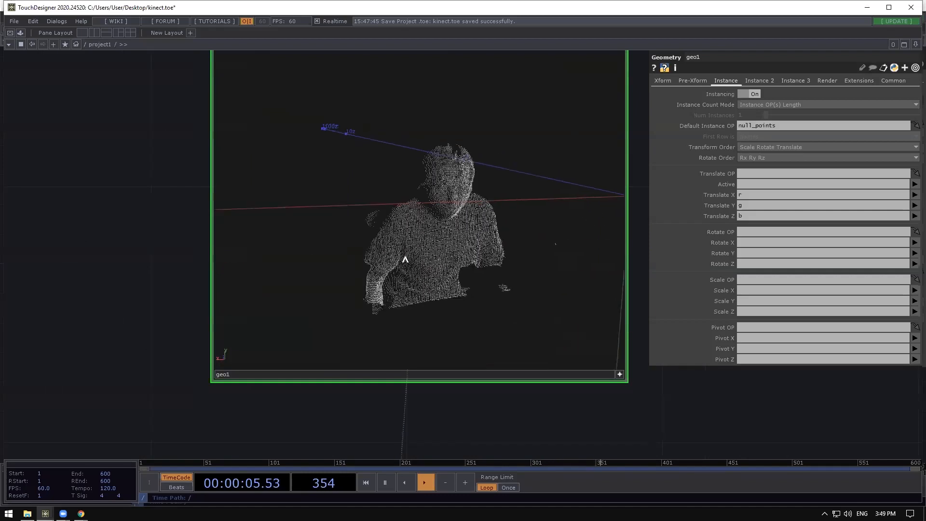
{"action": "scroll", "coordinate": [404, 256], "scroll_direction": "down", "scroll_amount": 4}
{"action": "left_click", "coordinate": [620, 375]}
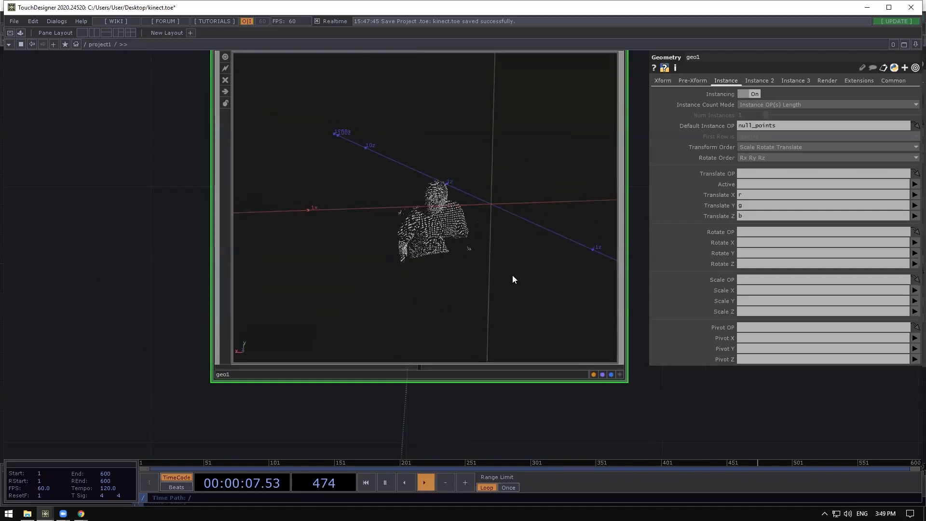
Delete geo1 and place a new Geometry COMP above null_points.
{"action": "scroll", "coordinate": [497, 221], "scroll_direction": "down", "scroll_amount": 6}
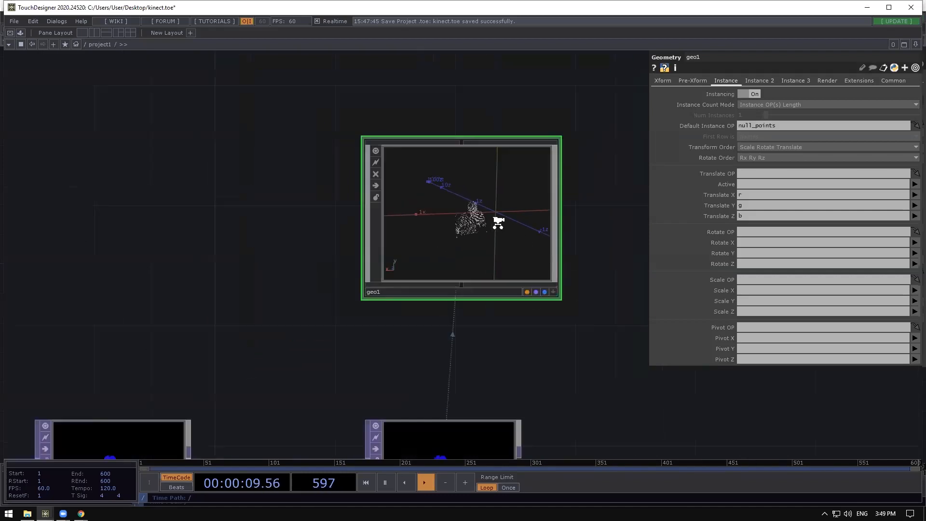
{"action": "key", "text": "Delete"}
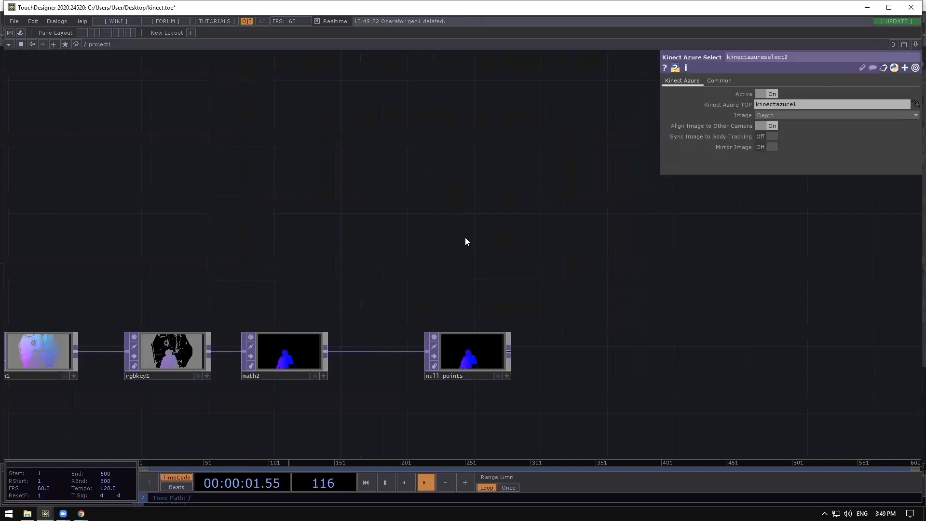
{"action": "key", "text": "Tab"}
{"action": "left_click", "coordinate": [357, 96]}
{"action": "type", "text": "ge"}
{"action": "left_click", "coordinate": [365, 176]}
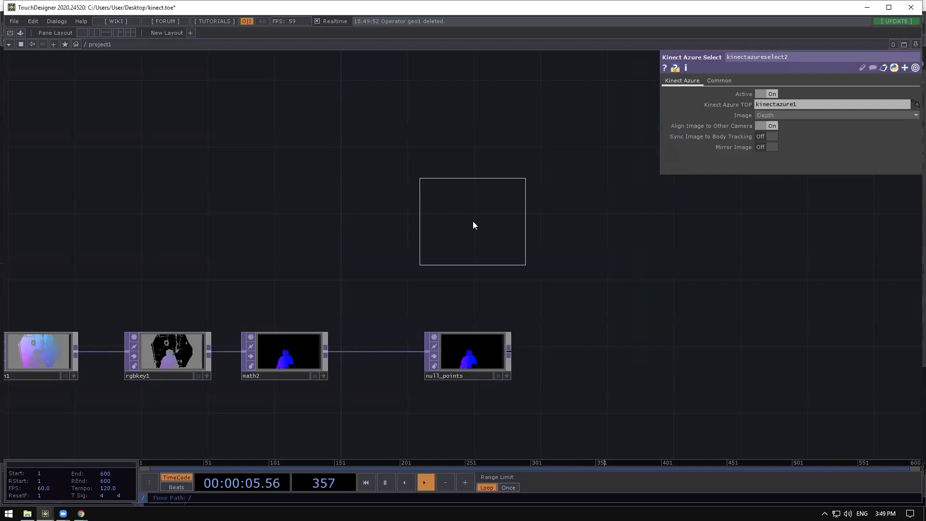
{"action": "left_click", "coordinate": [473, 221]}
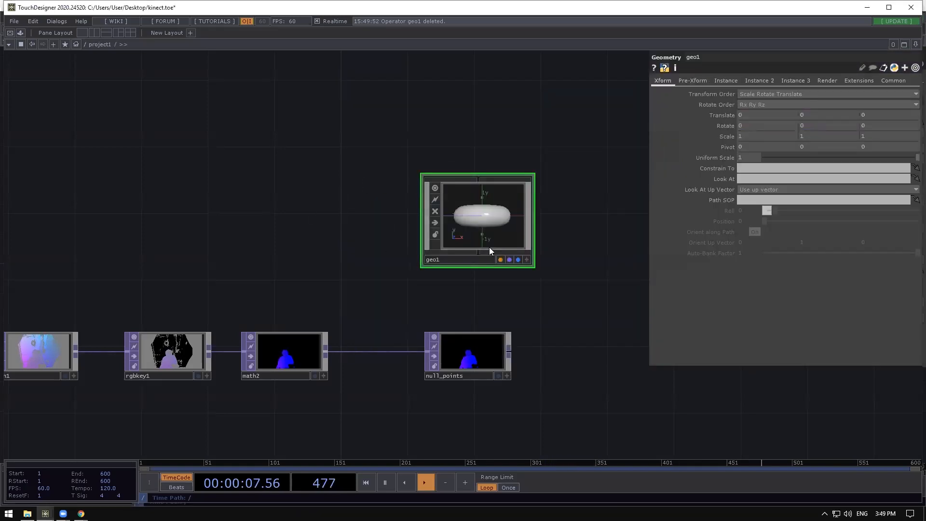
Inside the new geo1, delete torus1 and add a Sphere SOP instead.
{"action": "key", "text": "i"}
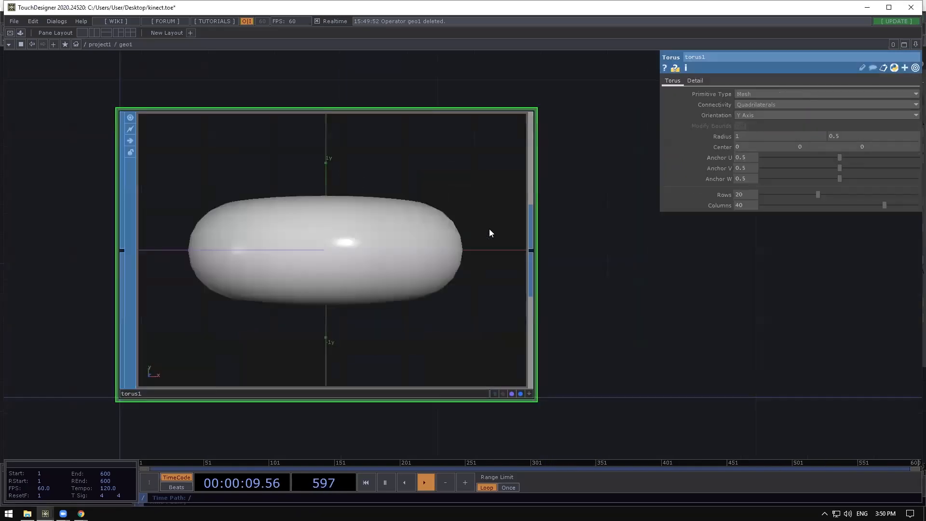
{"action": "key", "text": "Delete"}
{"action": "key", "text": "Tab"}
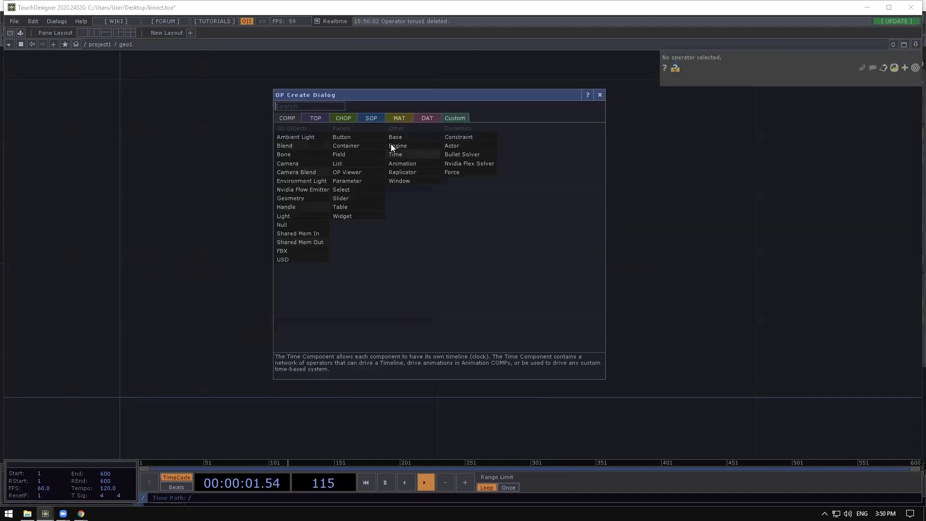
{"action": "left_click", "coordinate": [381, 118]}
{"action": "type", "text": "sp"}
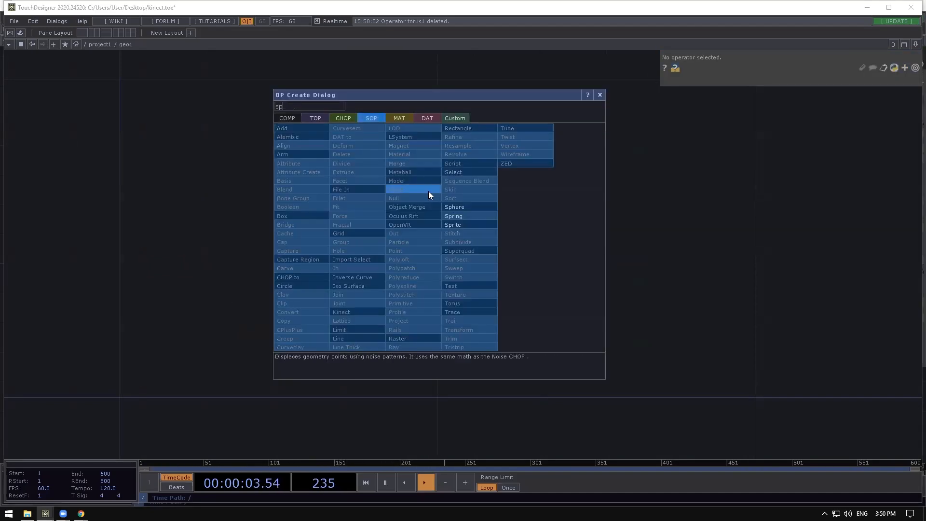
{"action": "left_click", "coordinate": [455, 206]}
{"action": "left_click", "coordinate": [366, 251]}
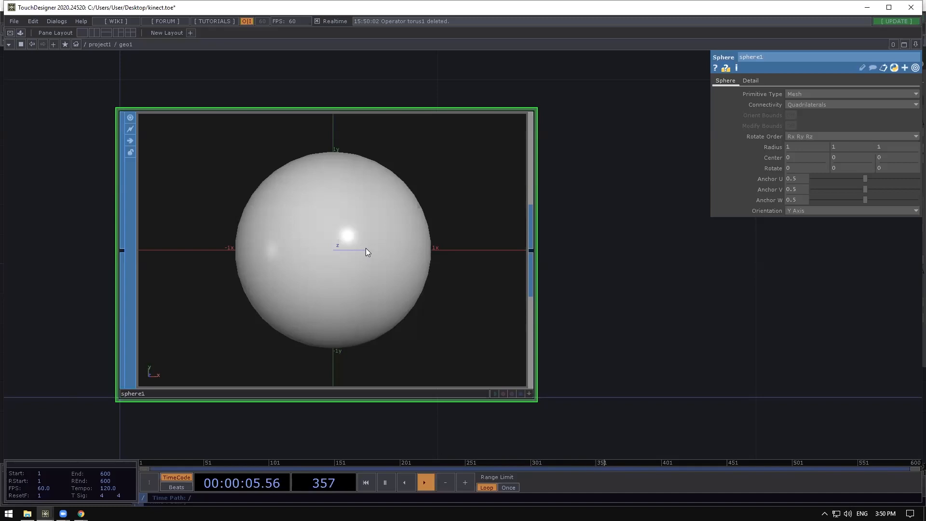
Lower sphere1's mesh detail to 10 rows and 10 columns.
{"action": "scroll", "coordinate": [522, 199], "scroll_direction": "down", "scroll_amount": 2}
{"action": "left_click_drag", "start_coordinate": [430, 213], "coordinate": [486, 206]}
{"action": "left_click_drag", "start_coordinate": [542, 298], "coordinate": [487, 291]}
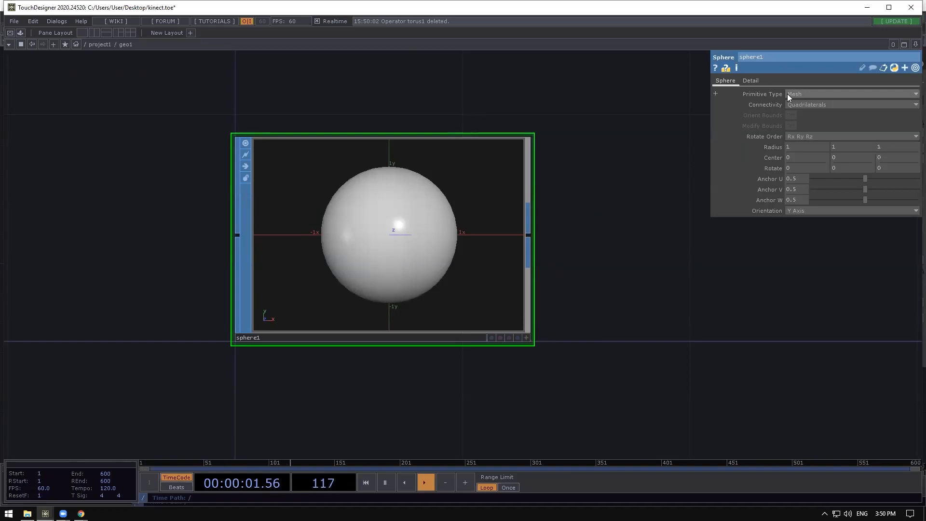
{"action": "left_click", "coordinate": [749, 81]}
{"action": "type", "text": "10"}
{"action": "key", "text": "Tab"}
{"action": "type", "text": "10"}
{"action": "key", "text": "Return"}
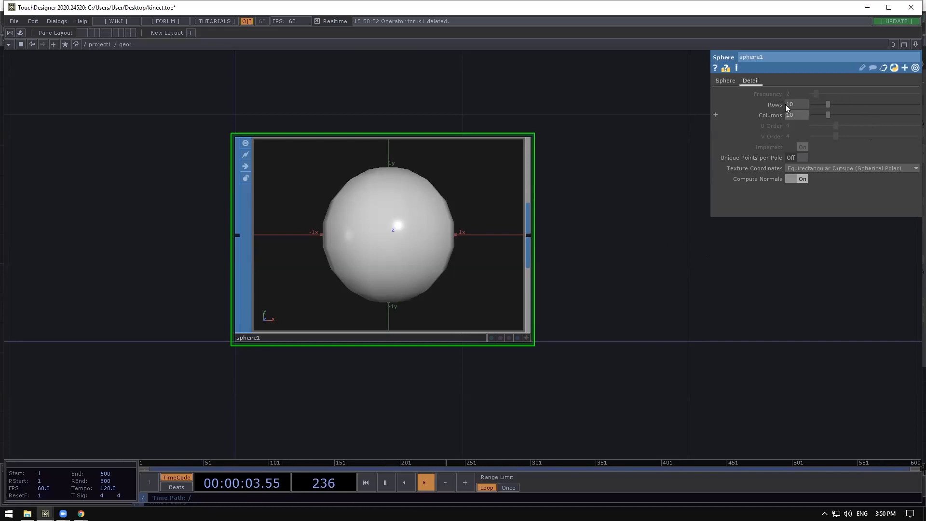
Set sphere1's radius to 0.001 on all three axes.
{"action": "left_click", "coordinate": [727, 80]}
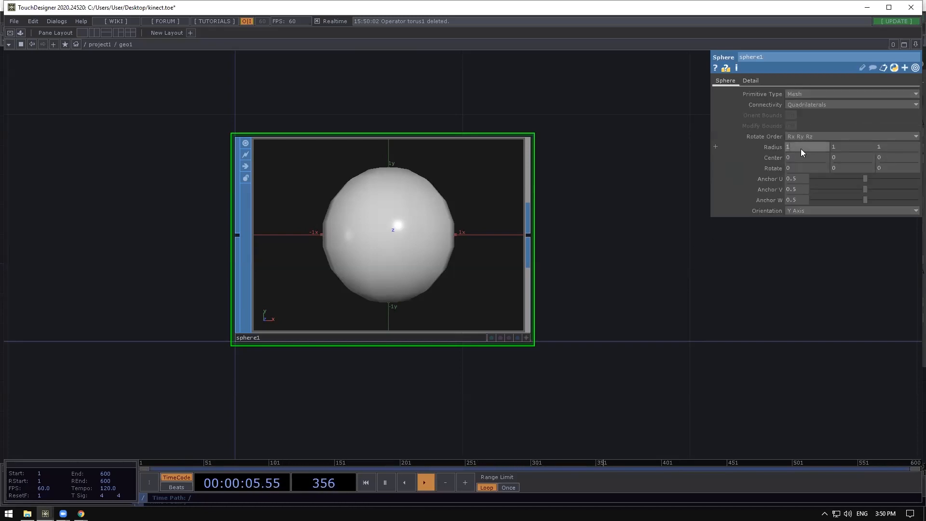
{"action": "type", "text": "0"}
{"action": "key", "text": "Tab"}
{"action": "type", "text": "0.001"}
{"action": "key", "text": "Tab"}
{"action": "type", "text": "0.001"}
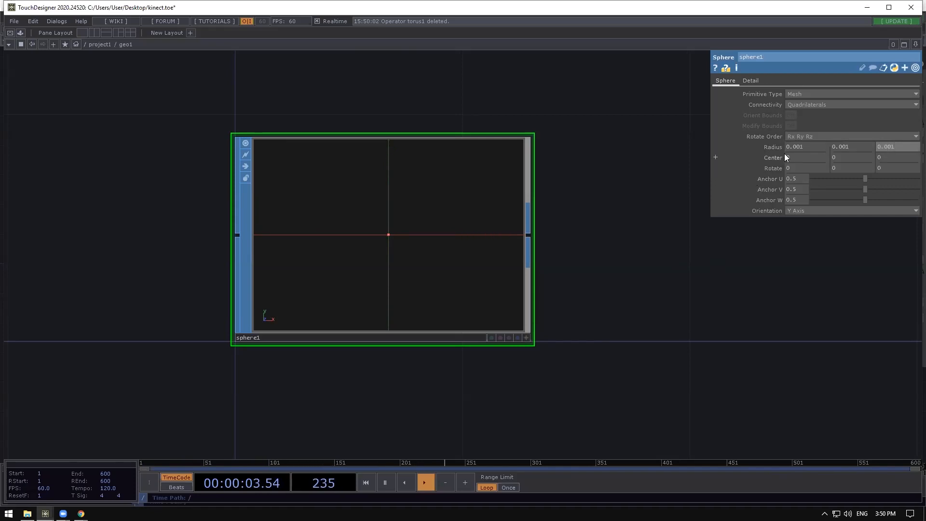
{"action": "key", "text": "Return"}
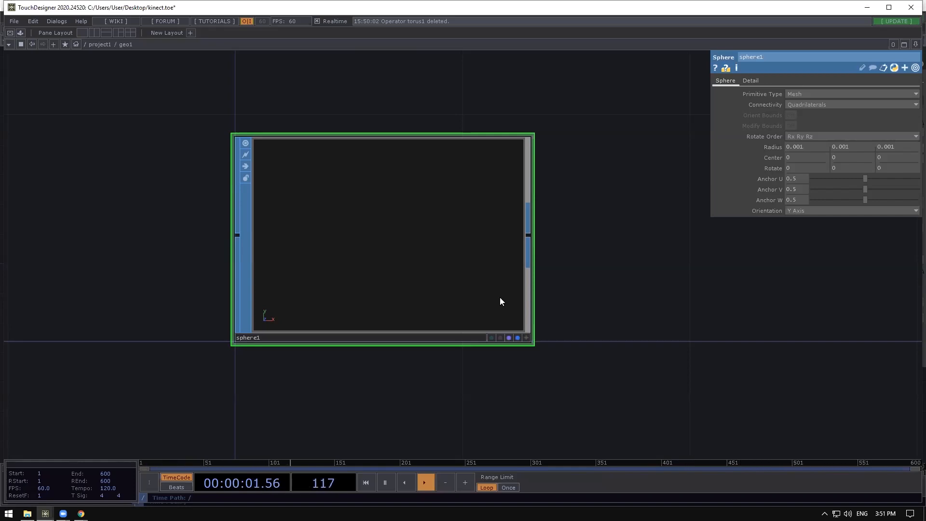
Go back up to project1 and turn on instancing for geo1.
{"action": "key", "text": "u"}
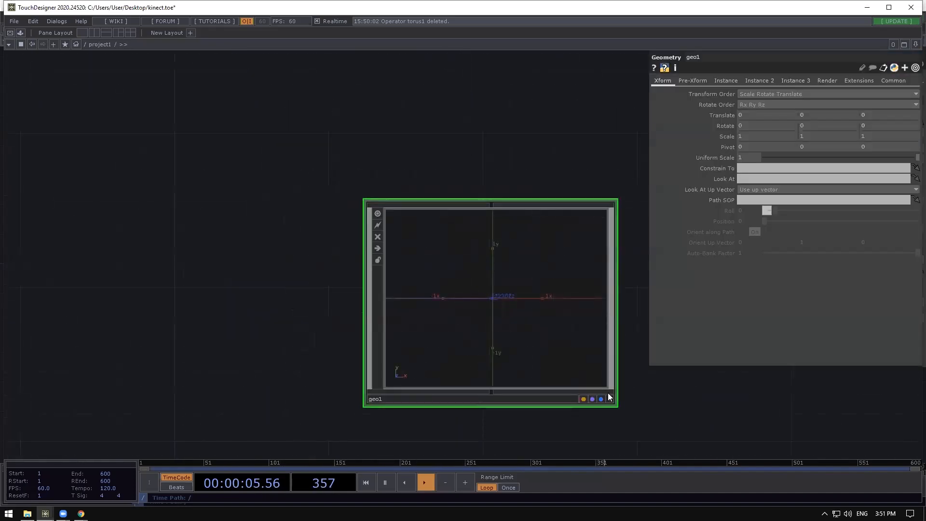
{"action": "scroll", "coordinate": [509, 246], "scroll_direction": "down", "scroll_amount": 5}
{"action": "scroll", "coordinate": [512, 262], "scroll_direction": "up", "scroll_amount": 3}
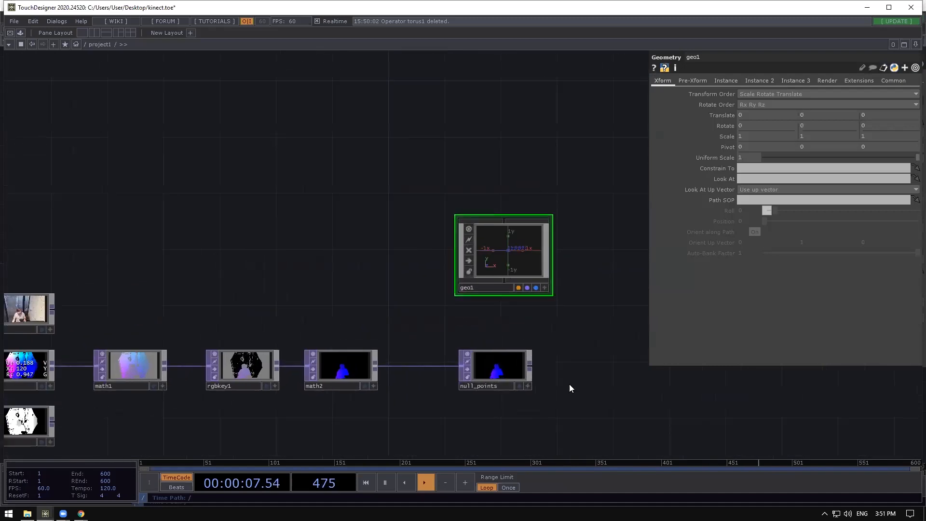
{"action": "left_click", "coordinate": [494, 366]}
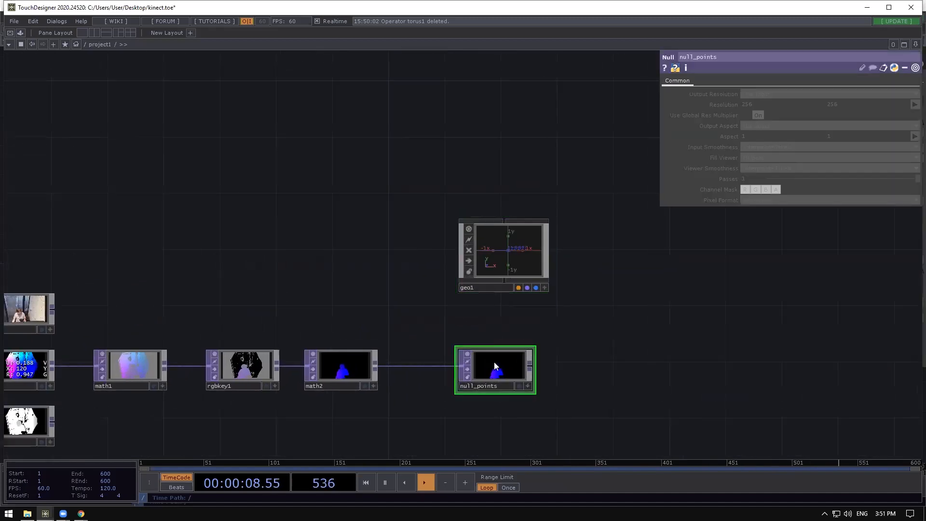
{"action": "left_click", "coordinate": [479, 228]}
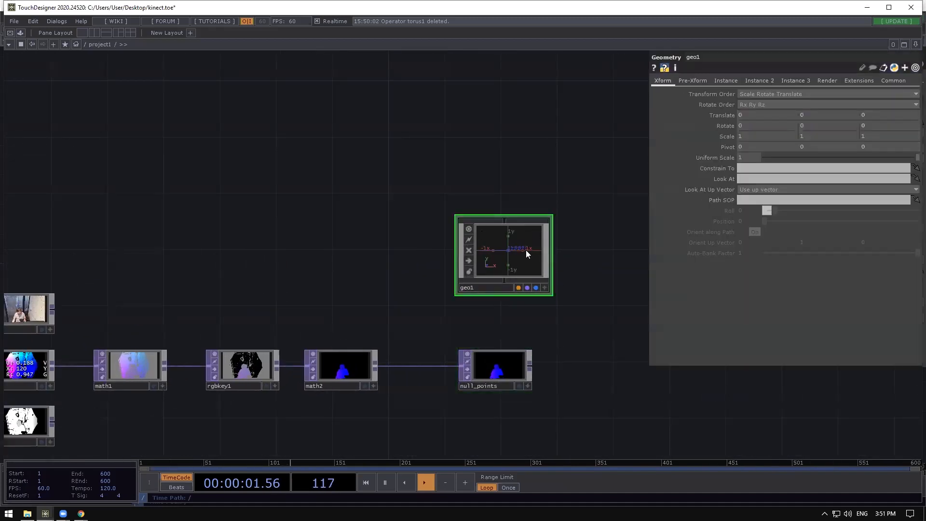
{"action": "left_click", "coordinate": [722, 80]}
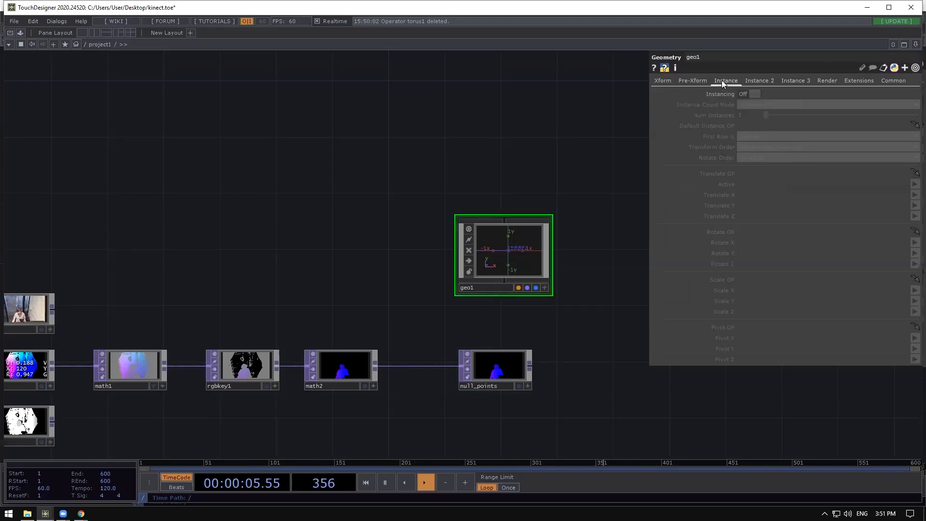
{"action": "left_click", "coordinate": [755, 93]}
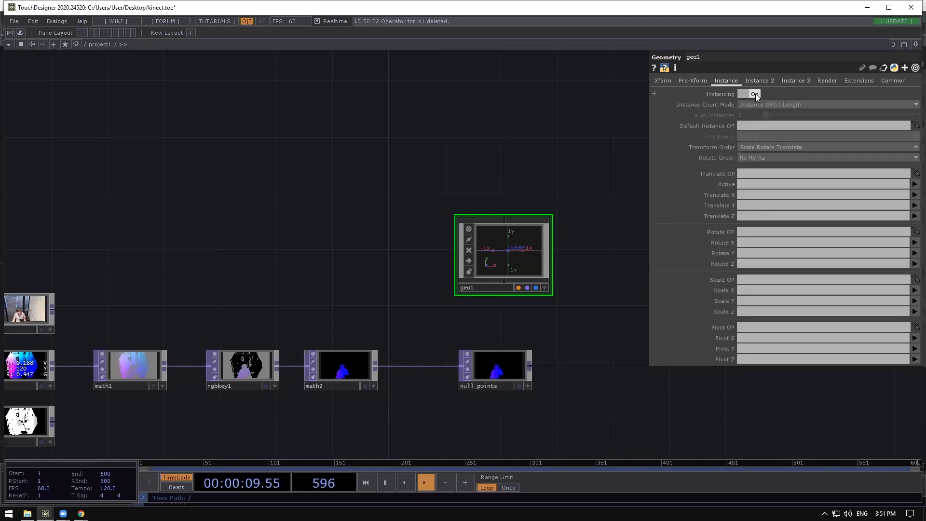
{"action": "scroll", "coordinate": [559, 238], "scroll_direction": "up", "scroll_amount": 2}
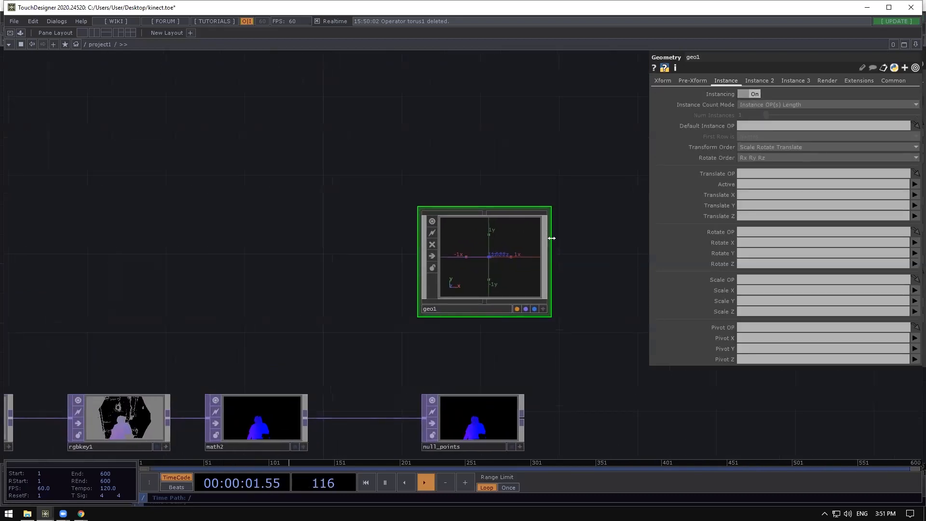
{"action": "scroll", "coordinate": [490, 284], "scroll_direction": "down", "scroll_amount": 2}
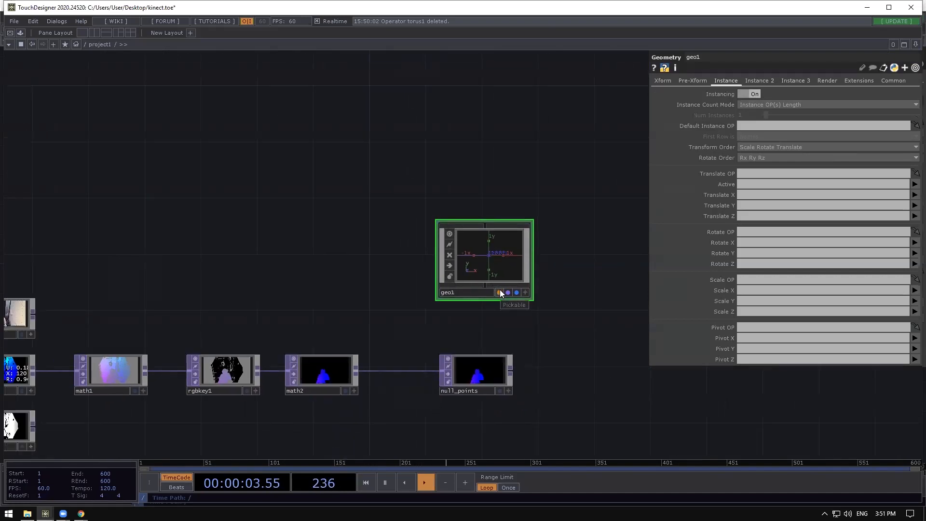
{"action": "left_click_drag", "start_coordinate": [497, 261], "coordinate": [483, 259]}
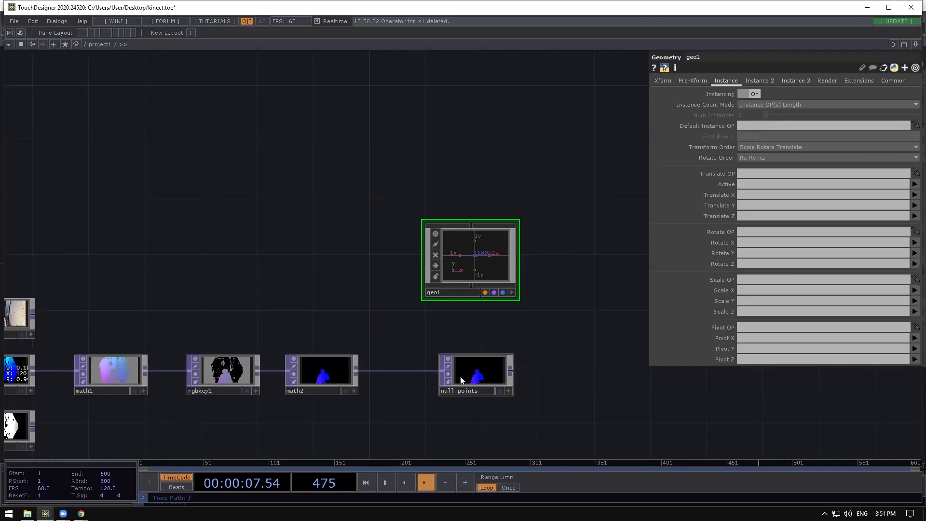
Replace null_points with a new Null TOP on math2's output and name it null_points.
{"action": "scroll", "coordinate": [463, 385], "scroll_direction": "up", "scroll_amount": 2}
{"action": "left_click", "coordinate": [450, 349]}
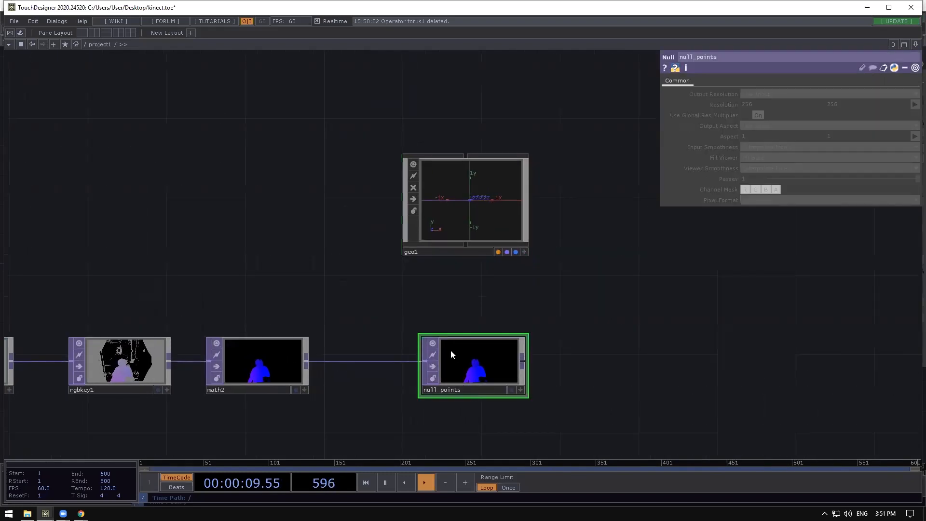
{"action": "key", "text": "Delete"}
{"action": "right_click", "coordinate": [306, 363]}
{"action": "left_click", "coordinate": [304, 362]}
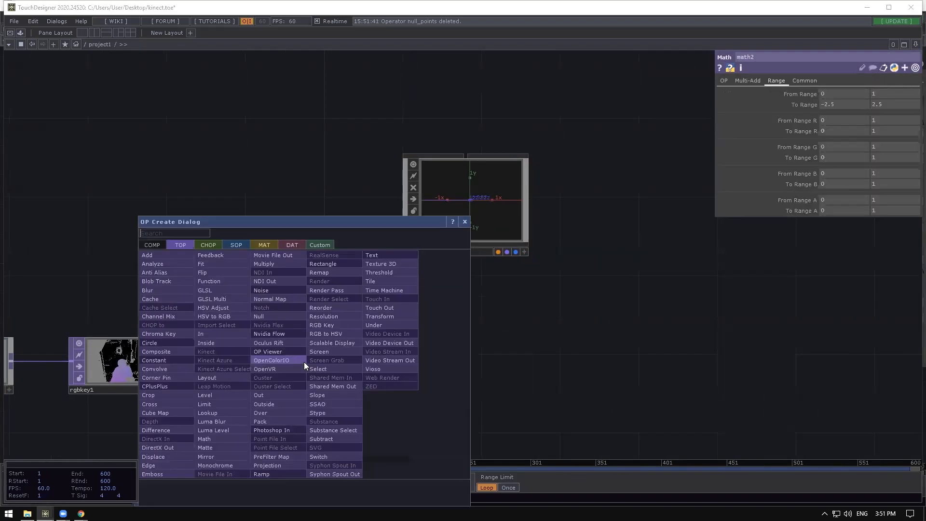
{"action": "left_click", "coordinate": [289, 326]}
{"action": "left_click", "coordinate": [479, 352]}
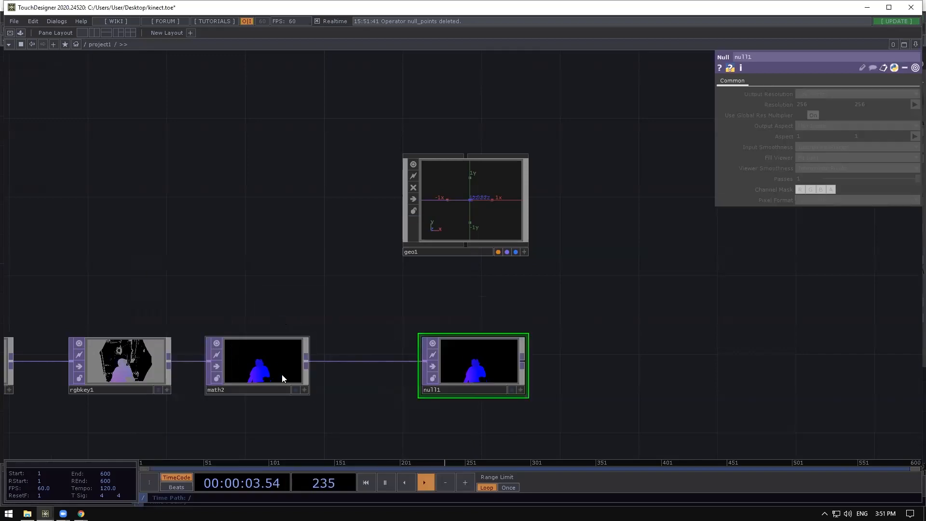
{"action": "left_click", "coordinate": [466, 386]}
{"action": "type", "text": "null_points"}
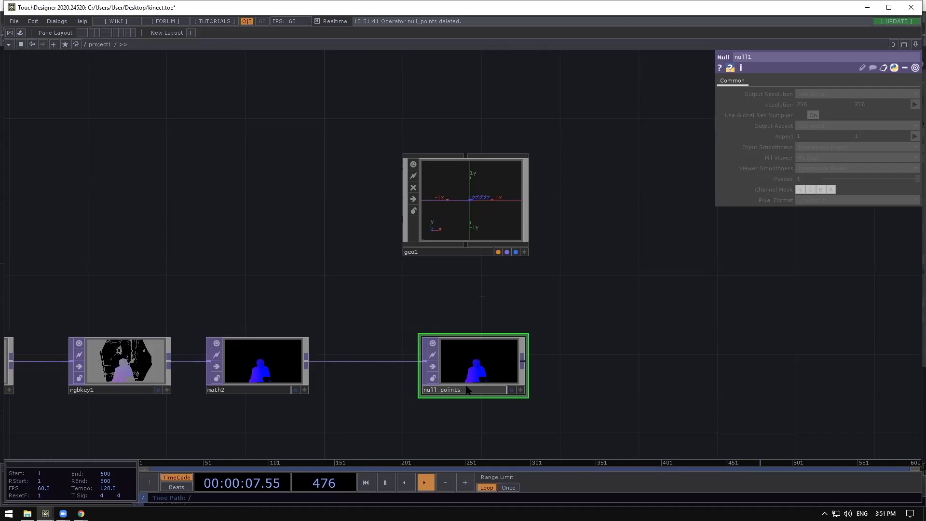
{"action": "key", "text": "Return"}
Assign null_points as geo1's Default Instance OP.
{"action": "left_click", "coordinate": [487, 200]}
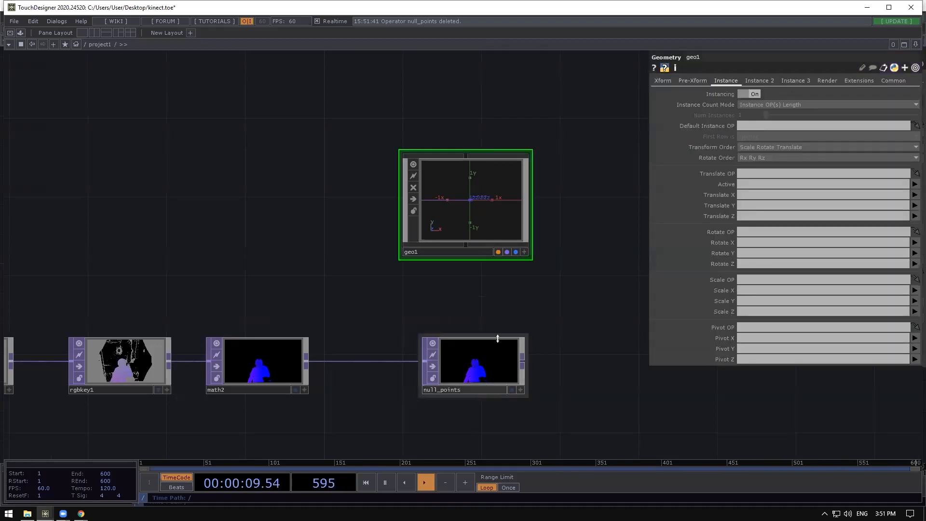
{"action": "left_click_drag", "start_coordinate": [500, 361], "coordinate": [747, 126]}
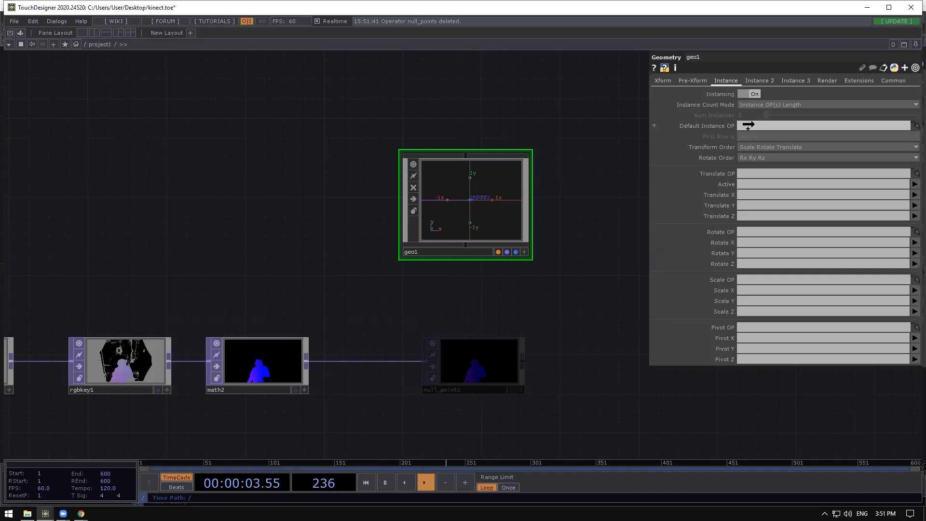
{"action": "left_click_drag", "start_coordinate": [748, 125], "coordinate": [754, 124]}
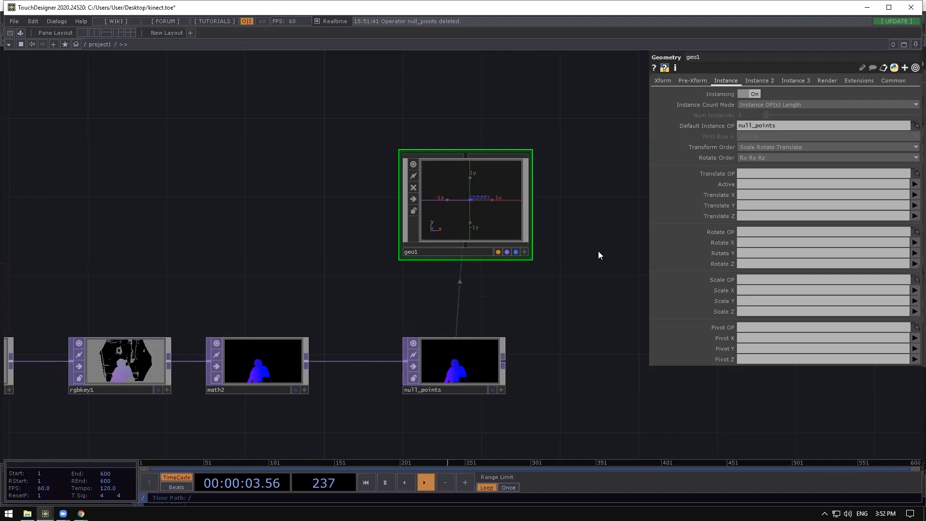
{"action": "left_click_drag", "start_coordinate": [580, 291], "coordinate": [580, 269]}
{"action": "left_click", "coordinate": [465, 333]}
{"action": "left_click", "coordinate": [497, 212]}
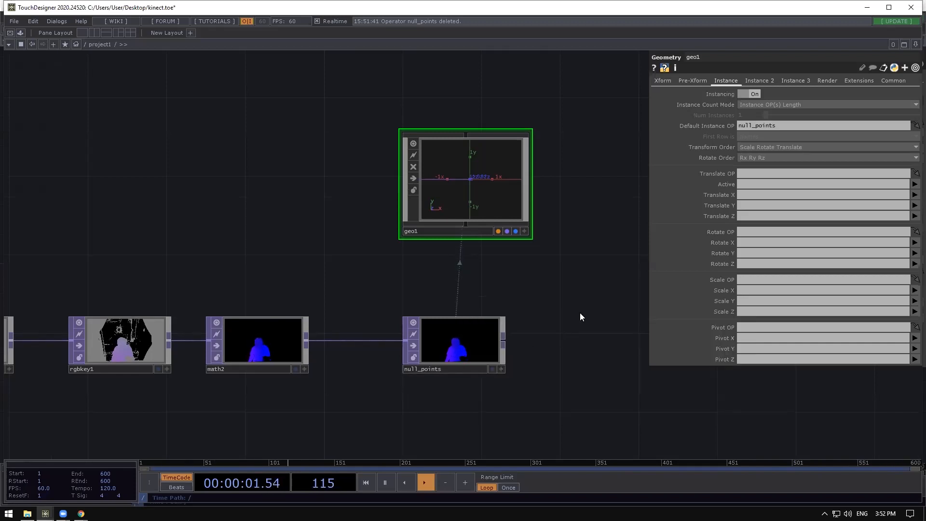
Map geo1's instance Translate X to r, Translate Y to g and Translate Z to b.
{"action": "middle_click", "coordinate": [483, 344]}
{"action": "scroll", "coordinate": [489, 299], "scroll_direction": "up", "scroll_amount": 2}
{"action": "left_click", "coordinate": [478, 362]}
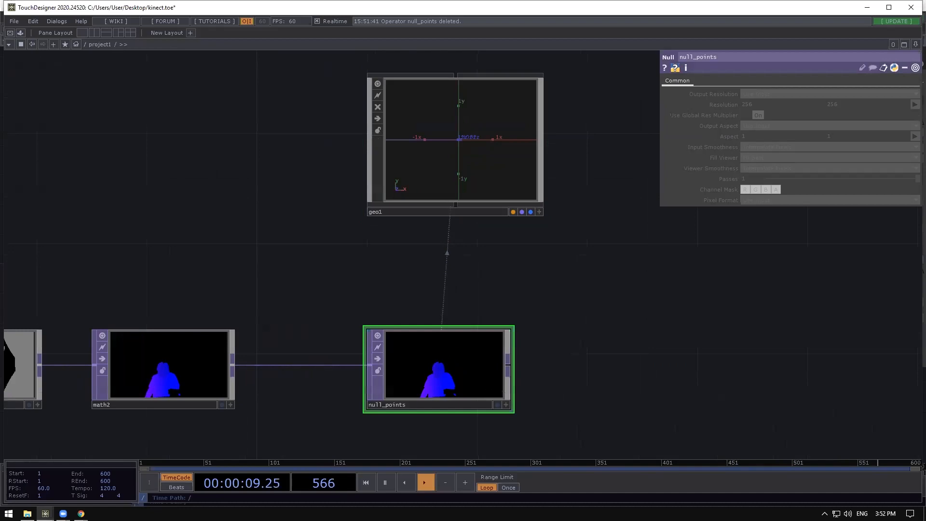
{"action": "left_click", "coordinate": [482, 176]}
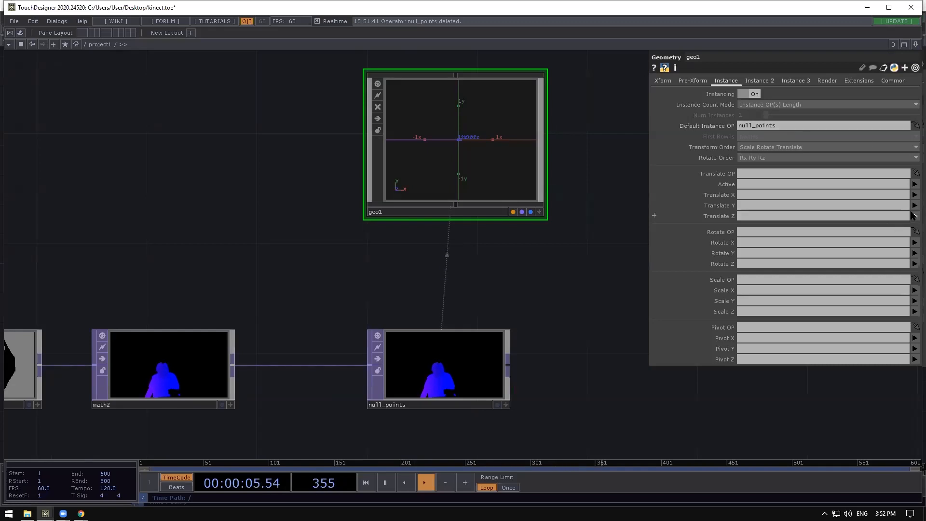
{"action": "left_click", "coordinate": [914, 195]}
{"action": "left_click", "coordinate": [914, 205]}
{"action": "left_click", "coordinate": [914, 206]}
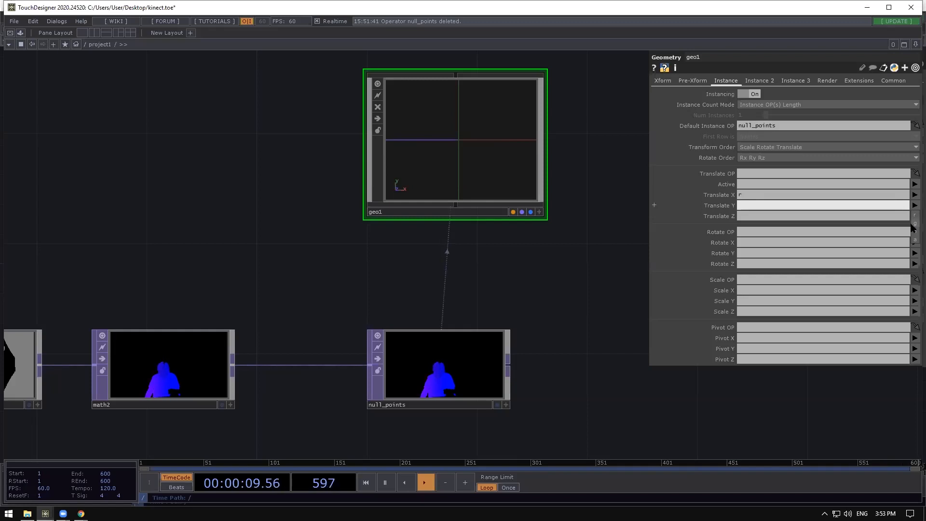
{"action": "left_click", "coordinate": [914, 225]}
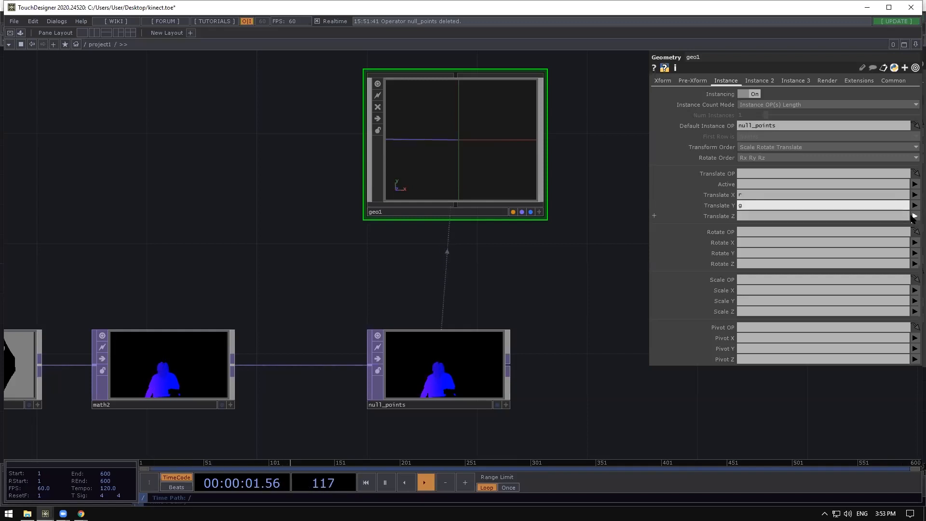
{"action": "left_click", "coordinate": [914, 216]}
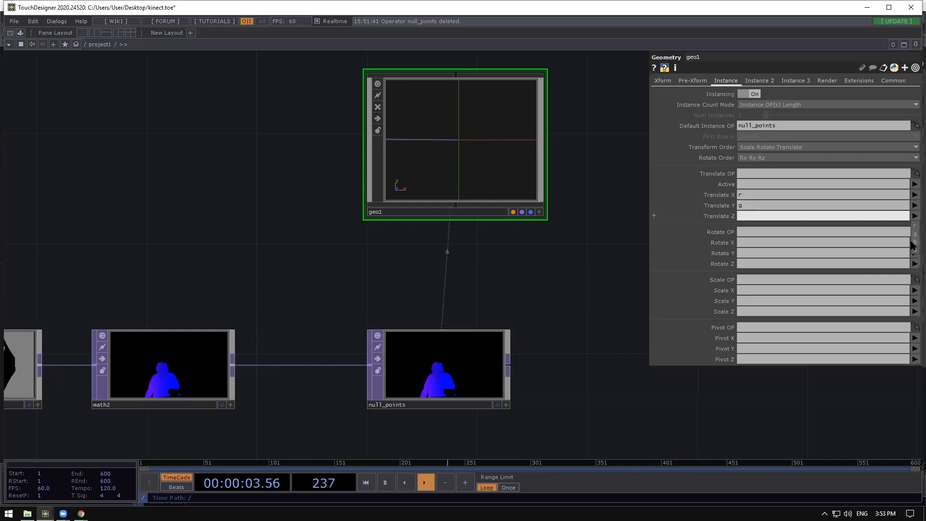
{"action": "left_click", "coordinate": [913, 242]}
Make geo1's viewer active and reset its view to frame the instanced points.
{"action": "left_click_drag", "start_coordinate": [512, 181], "coordinate": [468, 216]}
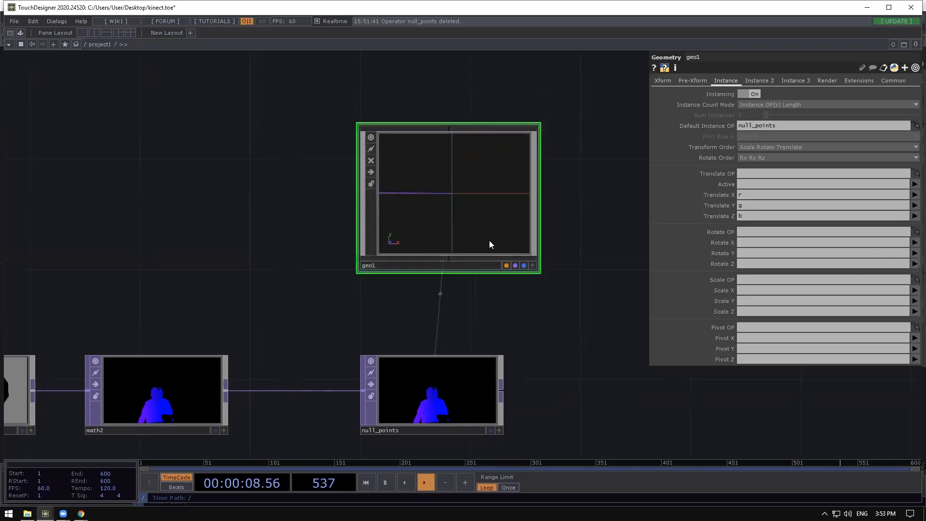
{"action": "left_click", "coordinate": [533, 266]}
{"action": "scroll", "coordinate": [409, 174], "scroll_direction": "up", "scroll_amount": 3}
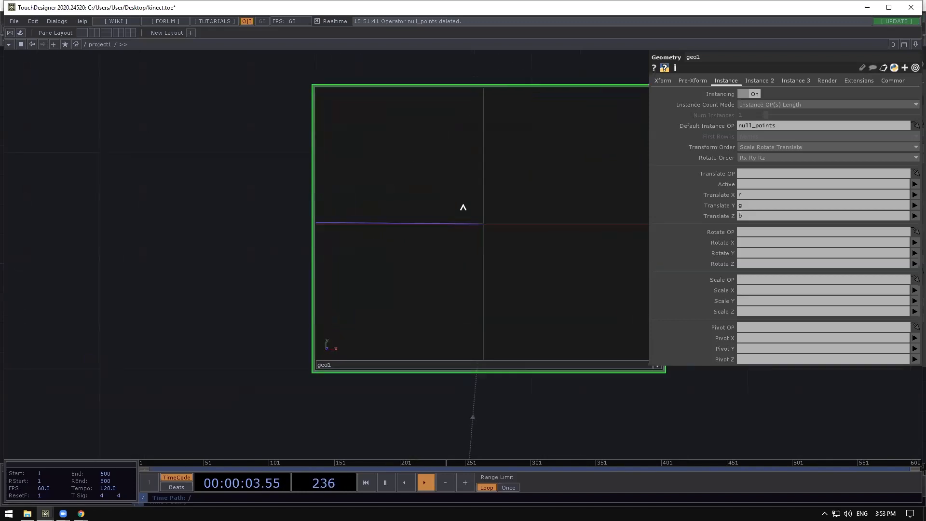
{"action": "right_click", "coordinate": [467, 155]}
{"action": "left_click", "coordinate": [484, 188]}
{"action": "right_click", "coordinate": [488, 140]}
{"action": "left_click", "coordinate": [492, 153]}
{"action": "middle_click_drag", "start_coordinate": [592, 198], "coordinate": [487, 278]}
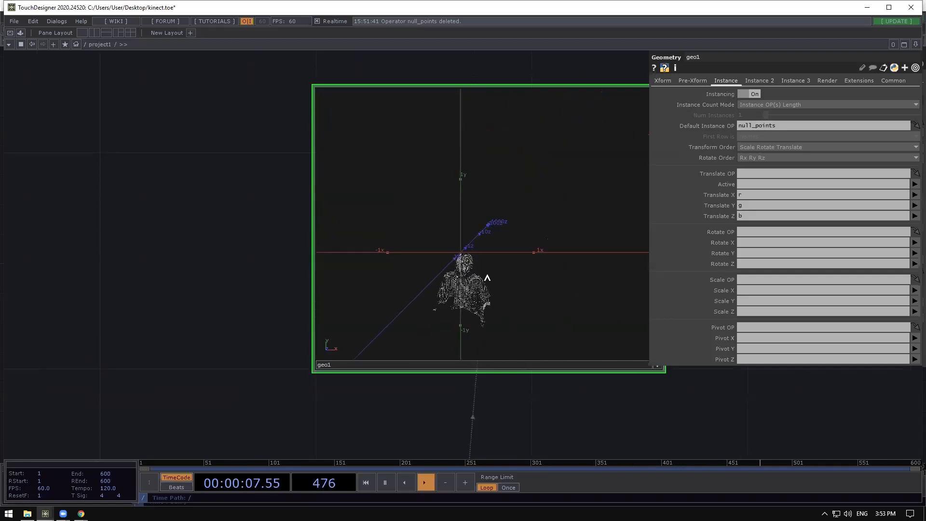
Inspect the person's sphere point cloud in geo1 up close, at a distance and from different angles.
{"action": "scroll", "coordinate": [504, 234], "scroll_direction": "up", "scroll_amount": 5}
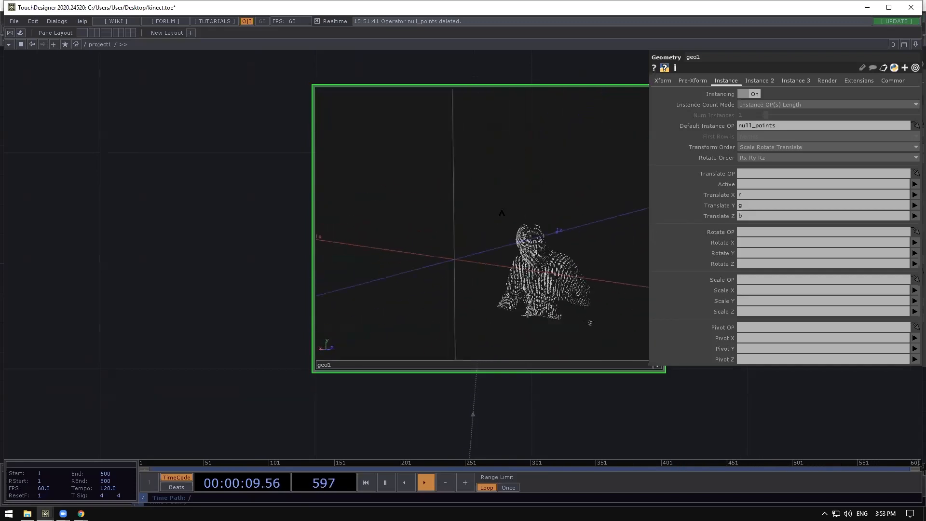
{"action": "left_click_drag", "start_coordinate": [567, 203], "coordinate": [595, 190]}
{"action": "scroll", "coordinate": [595, 190], "scroll_direction": "up", "scroll_amount": 5}
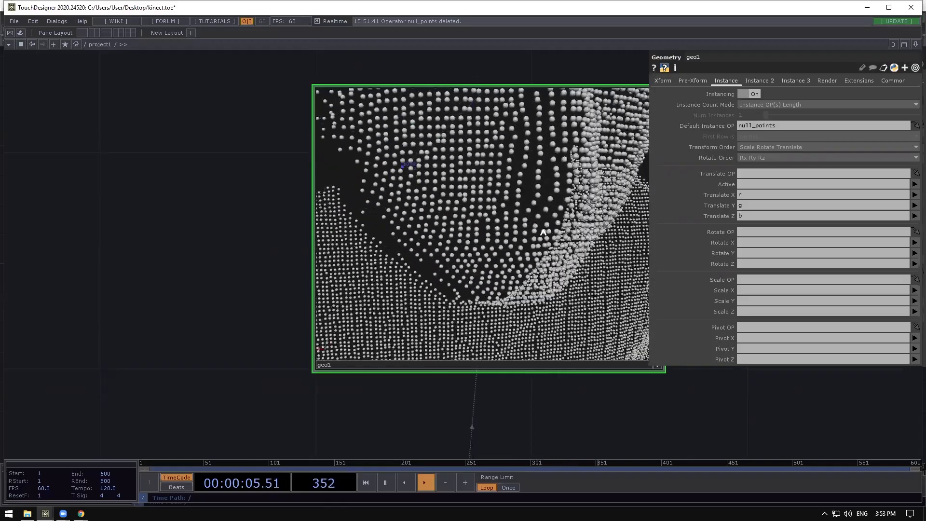
{"action": "scroll", "coordinate": [455, 285], "scroll_direction": "down", "scroll_amount": 5}
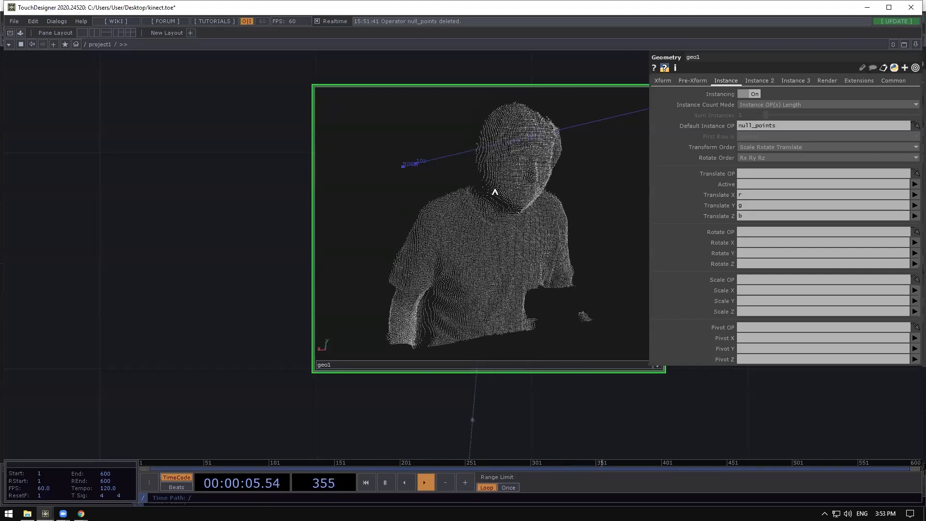
{"action": "scroll", "coordinate": [355, 215], "scroll_direction": "down", "scroll_amount": 3}
{"action": "scroll", "coordinate": [380, 205], "scroll_direction": "up", "scroll_amount": 2}
{"action": "scroll", "coordinate": [380, 205], "scroll_direction": "up", "scroll_amount": 4}
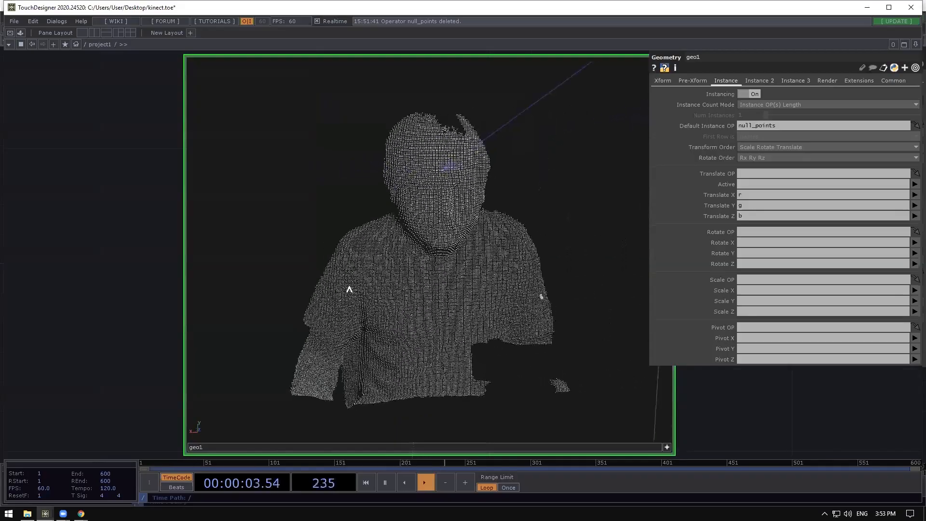
{"action": "scroll", "coordinate": [434, 265], "scroll_direction": "down", "scroll_amount": 3}
{"action": "scroll", "coordinate": [446, 266], "scroll_direction": "up", "scroll_amount": 4}
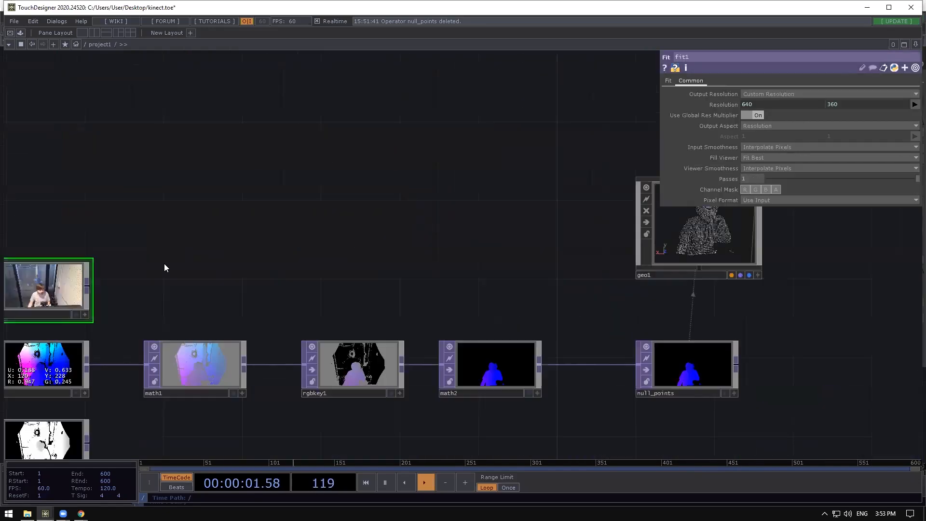
Add a Null TOP after fit1 and place it in the network above null_points.
{"action": "scroll", "coordinate": [165, 264], "scroll_direction": "up", "scroll_amount": 3}
{"action": "key", "text": "h"}
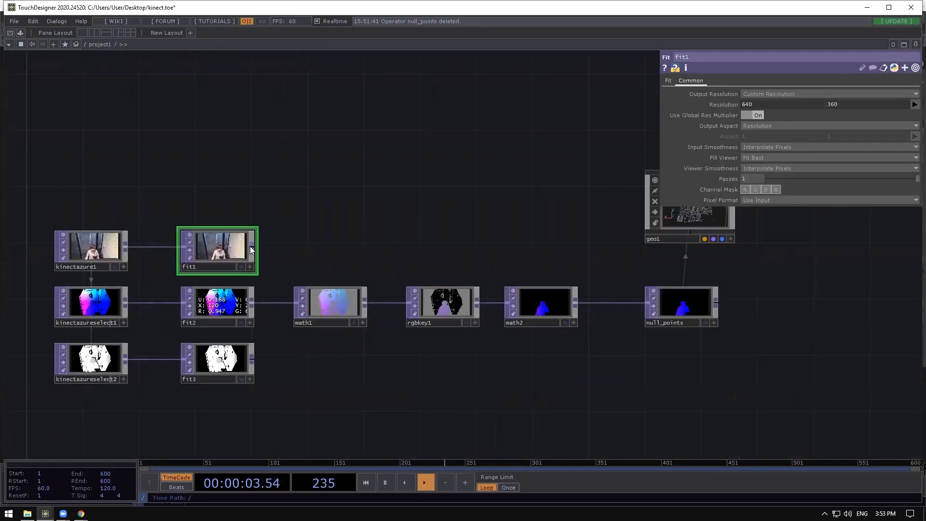
{"action": "scroll", "coordinate": [203, 254], "scroll_direction": "up", "scroll_amount": 3}
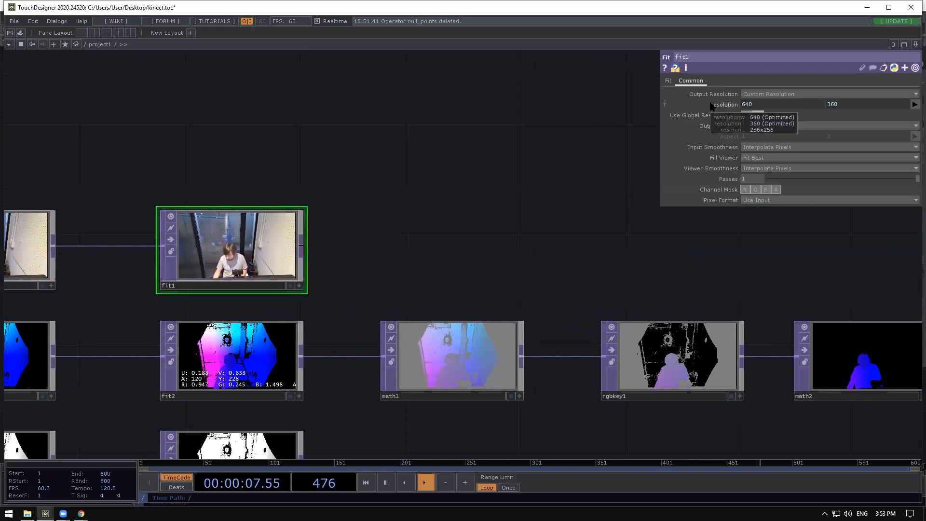
{"action": "left_click", "coordinate": [201, 346]}
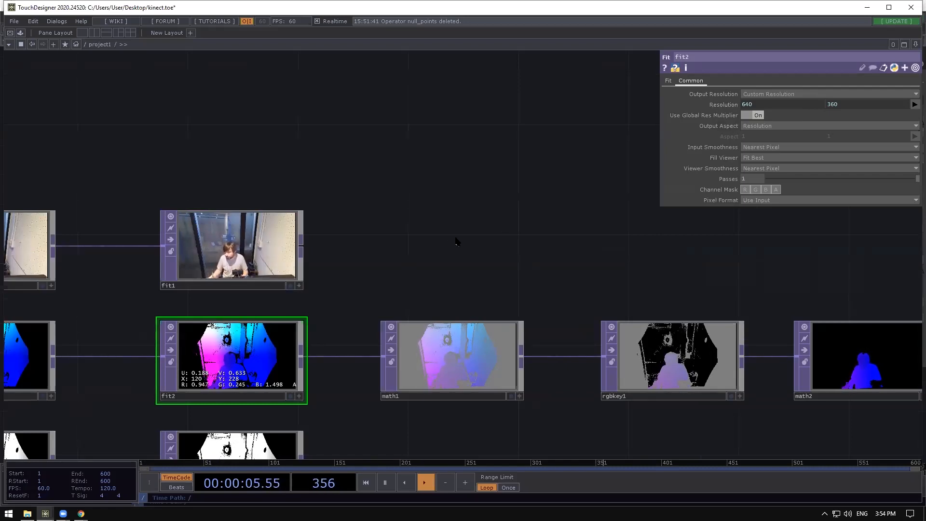
{"action": "left_click", "coordinate": [289, 245]}
{"action": "key", "text": "Tab"}
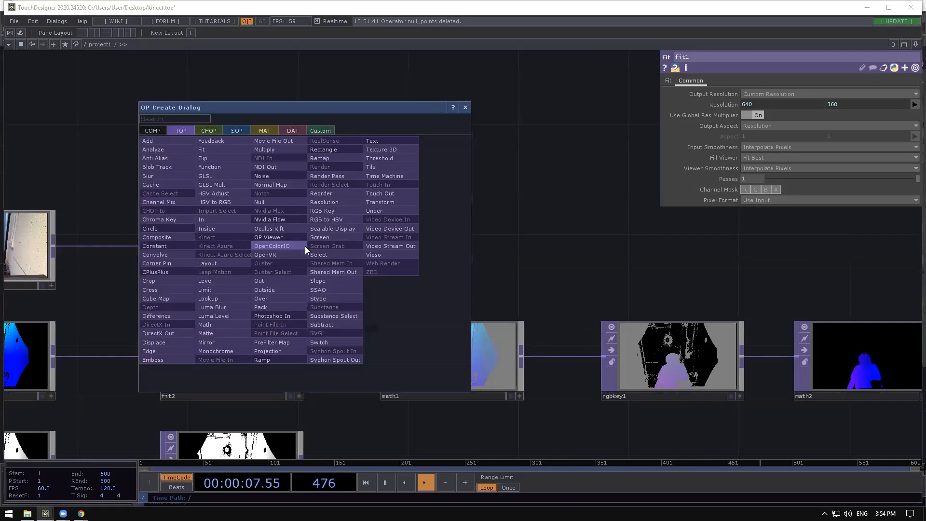
{"action": "left_click", "coordinate": [281, 205]}
{"action": "left_click", "coordinate": [693, 244]}
{"action": "left_click_drag", "start_coordinate": [334, 180], "coordinate": [31, 165]}
{"action": "left_click_drag", "start_coordinate": [396, 237], "coordinate": [836, 238]}
{"action": "left_click_drag", "start_coordinate": [477, 194], "coordinate": [17, 192]}
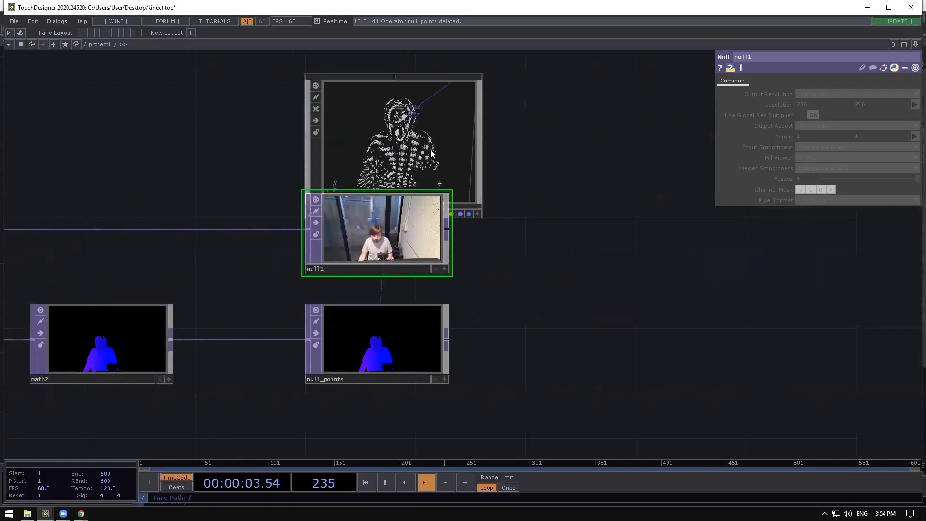
Move geo1 clear of the new Null TOP and rename that null to null_rgb.
{"action": "left_click_drag", "start_coordinate": [431, 150], "coordinate": [706, 151]}
{"action": "left_click", "coordinate": [375, 265]}
{"action": "key", "text": "BackSpace"}
{"action": "type", "text": "_rgb"}
{"action": "key", "text": "Return"}
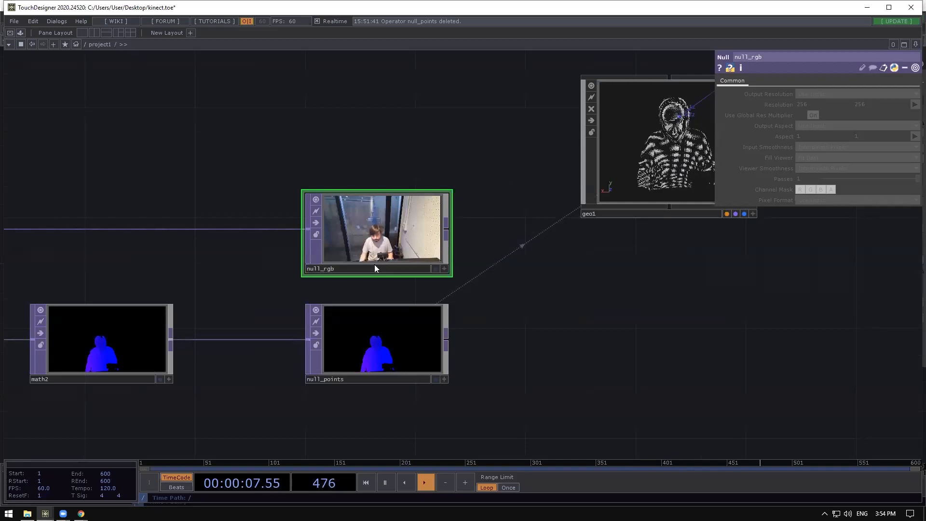
{"action": "left_click_drag", "start_coordinate": [626, 188], "coordinate": [626, 216]}
{"action": "left_click_drag", "start_coordinate": [607, 282], "coordinate": [501, 288]}
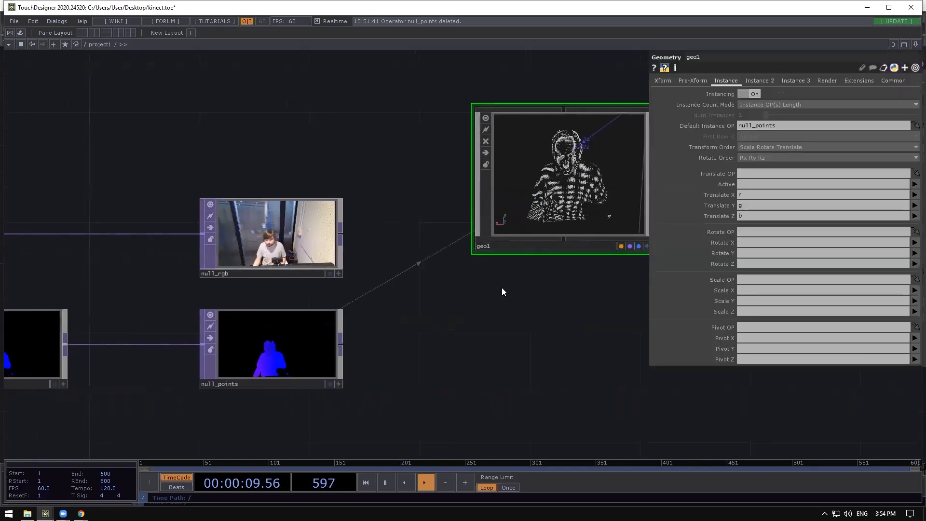
Assign null_rgb as geo1's instance Color OP.
{"action": "left_click", "coordinate": [284, 243]}
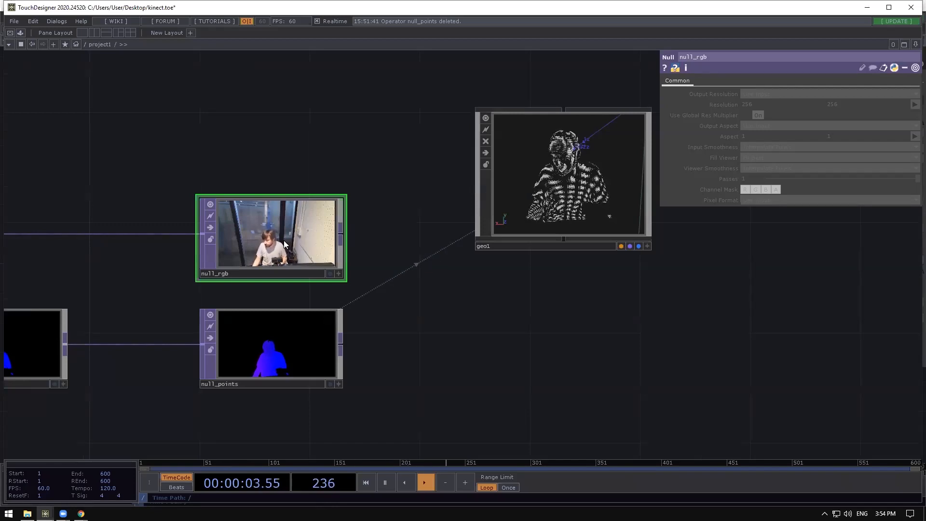
{"action": "left_click", "coordinate": [564, 168]}
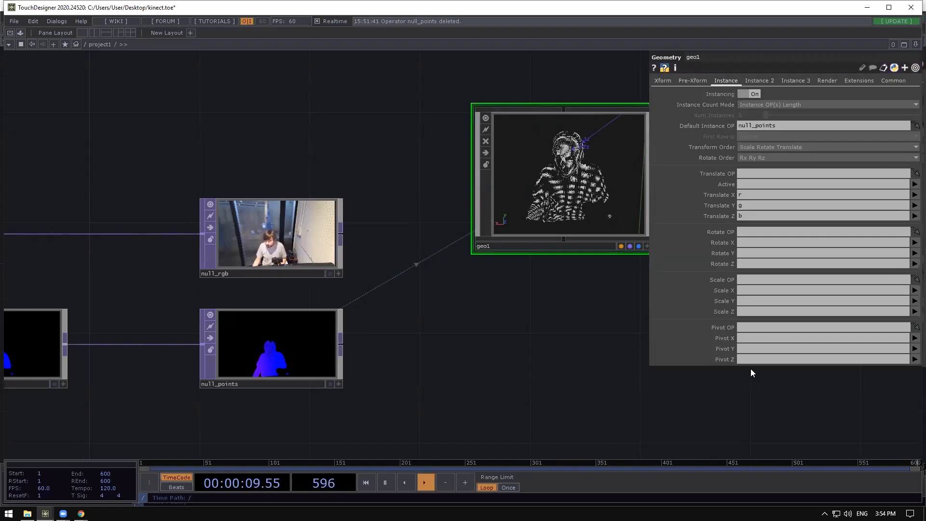
{"action": "left_click", "coordinate": [755, 79]}
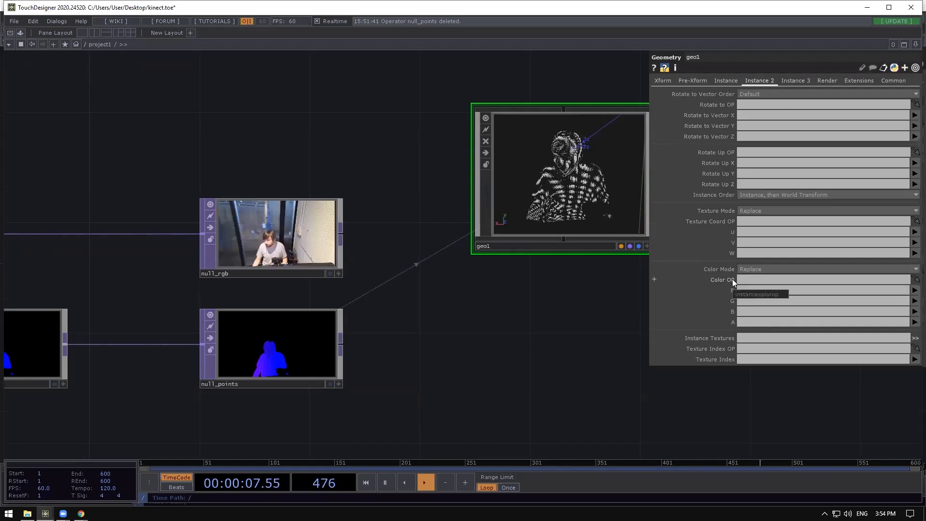
{"action": "left_click_drag", "start_coordinate": [491, 367], "coordinate": [444, 352]}
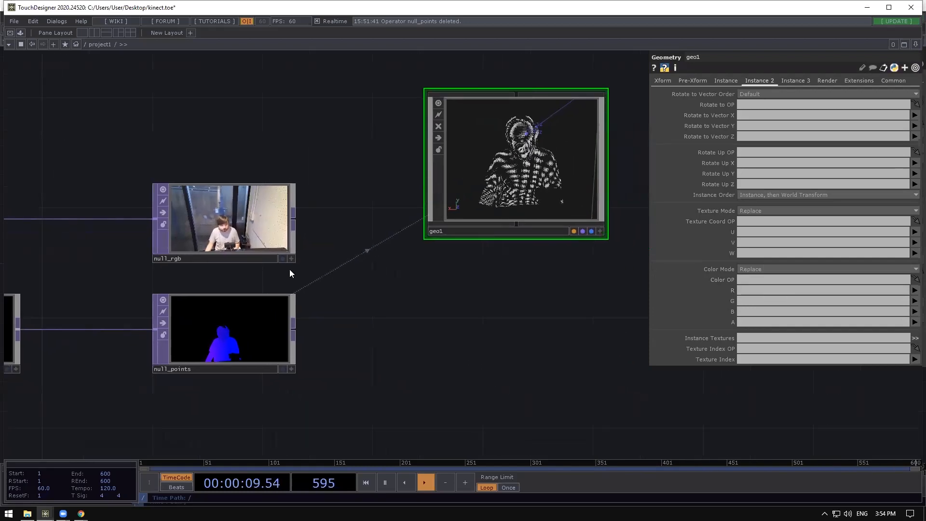
{"action": "left_click_drag", "start_coordinate": [243, 216], "coordinate": [644, 260]}
{"action": "key", "text": "BackSpace"}
{"action": "key", "text": "Return"}
{"action": "left_click_drag", "start_coordinate": [249, 213], "coordinate": [766, 280]}
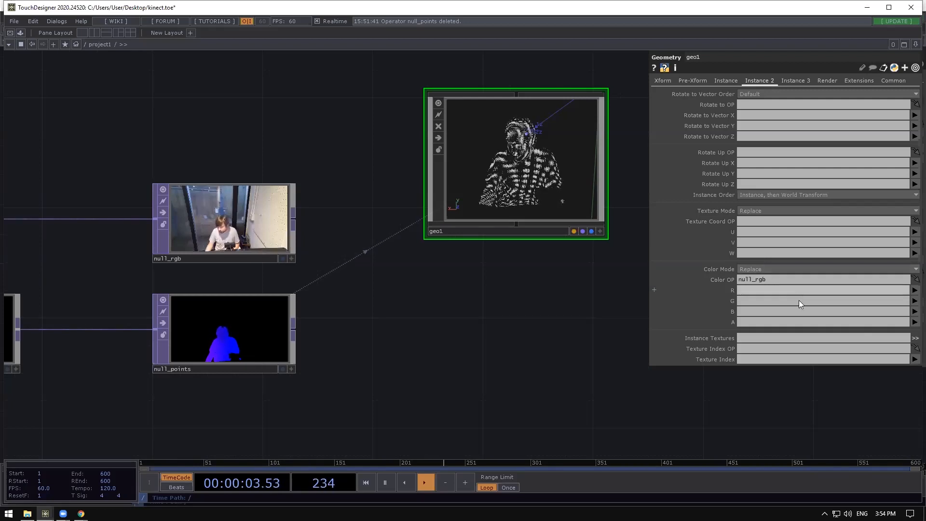
Map geo1's instance color R to r, G to g and B to b.
{"action": "left_click", "coordinate": [777, 289]}
{"action": "type", "text": "r"}
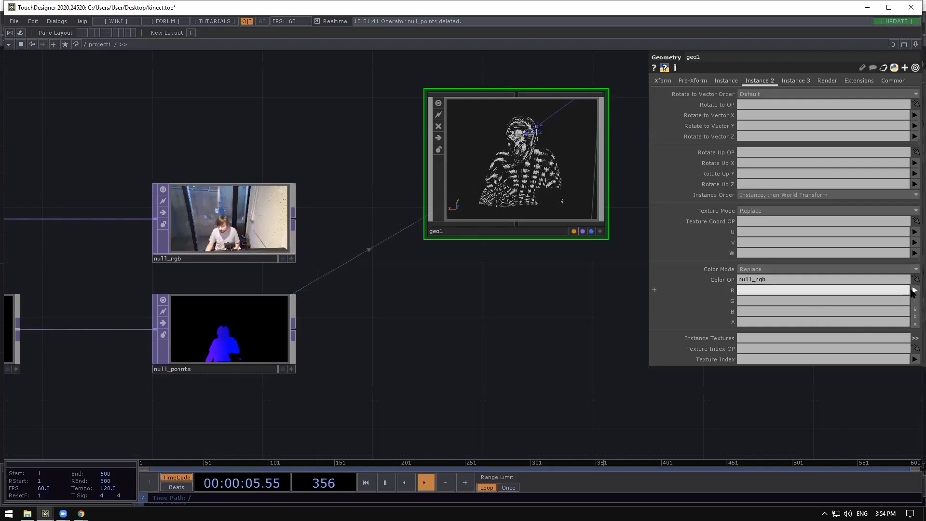
{"action": "key", "text": "Tab"}
{"action": "type", "text": "g"}
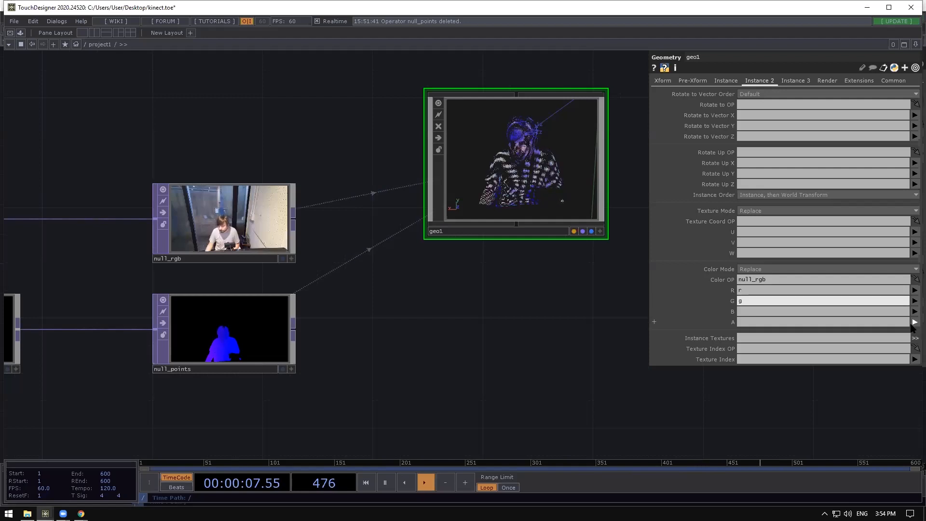
{"action": "left_click", "coordinate": [914, 312]}
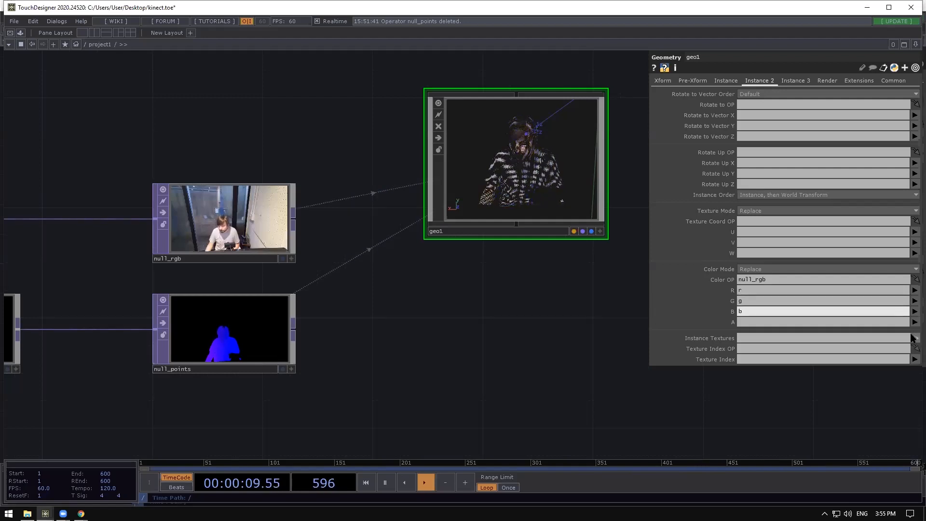
Inspect the colored point cloud in geo1 up close, at a distance and from the side.
{"action": "scroll", "coordinate": [533, 165], "scroll_direction": "up", "scroll_amount": 5}
{"action": "scroll", "coordinate": [471, 200], "scroll_direction": "down", "scroll_amount": 3}
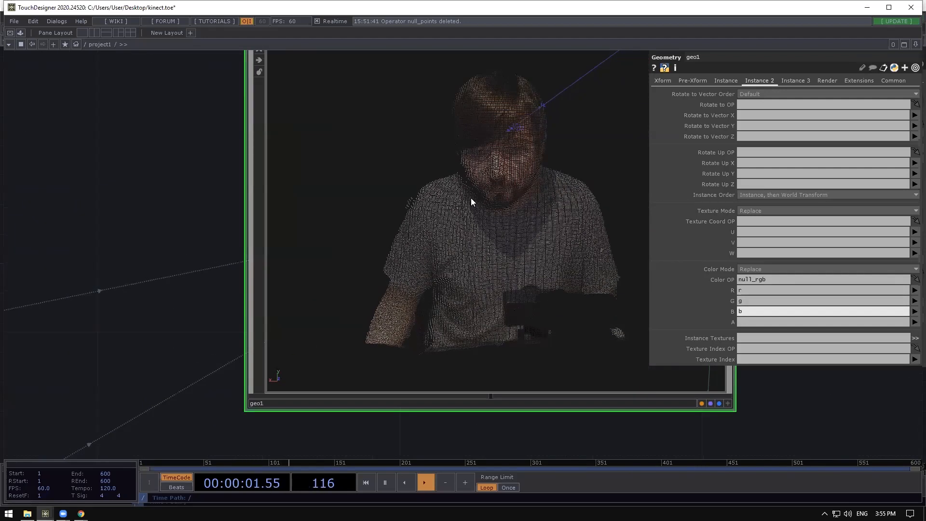
{"action": "scroll", "coordinate": [485, 193], "scroll_direction": "up", "scroll_amount": 3}
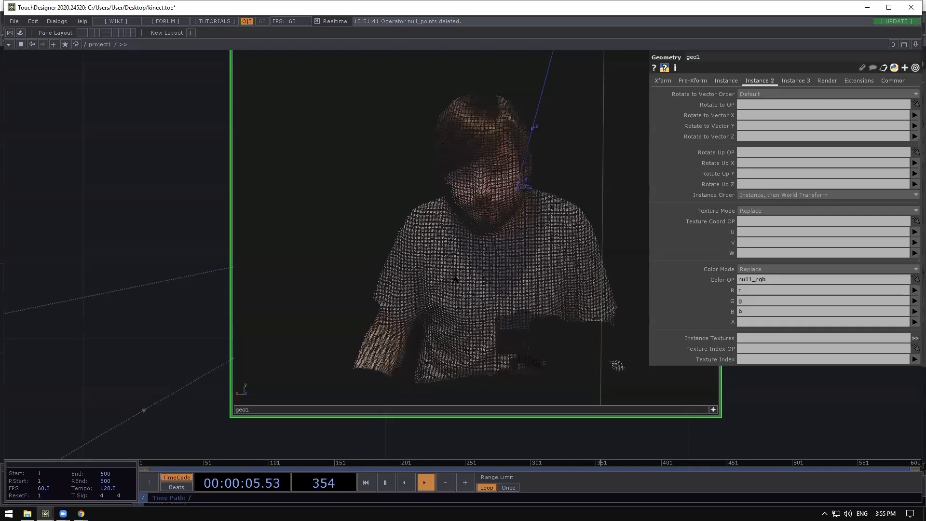
{"action": "scroll", "coordinate": [455, 279], "scroll_direction": "down", "scroll_amount": 4}
{"action": "scroll", "coordinate": [523, 266], "scroll_direction": "up", "scroll_amount": 2}
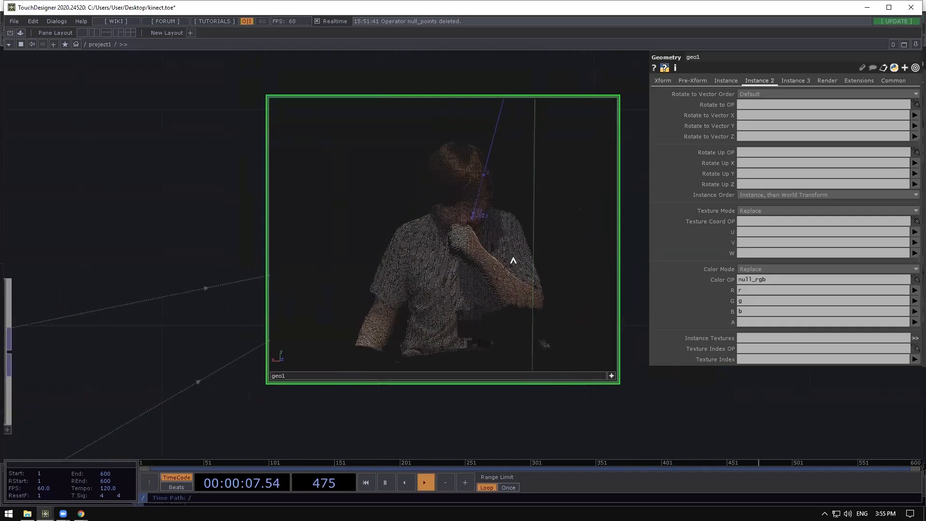
{"action": "scroll", "coordinate": [509, 258], "scroll_direction": "up", "scroll_amount": 3}
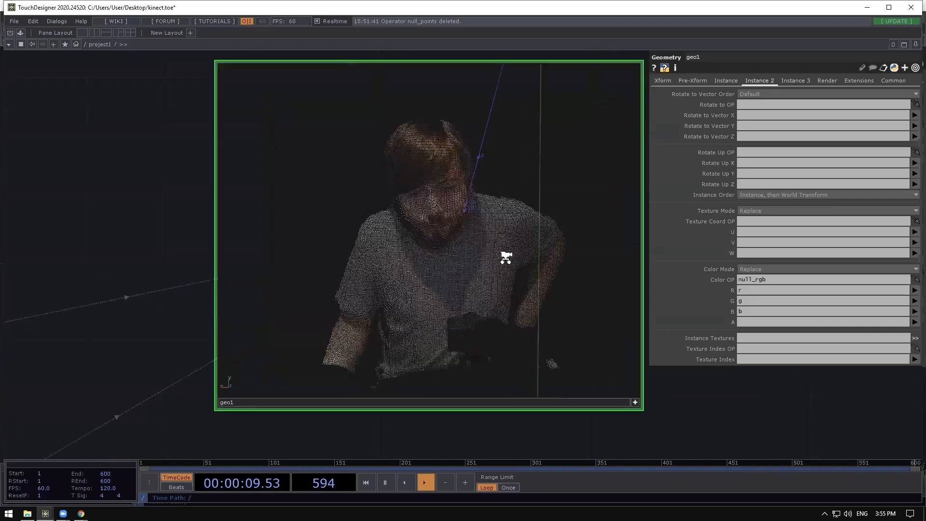
{"action": "scroll", "coordinate": [464, 287], "scroll_direction": "down", "scroll_amount": 5}
{"action": "scroll", "coordinate": [464, 284], "scroll_direction": "up", "scroll_amount": 2}
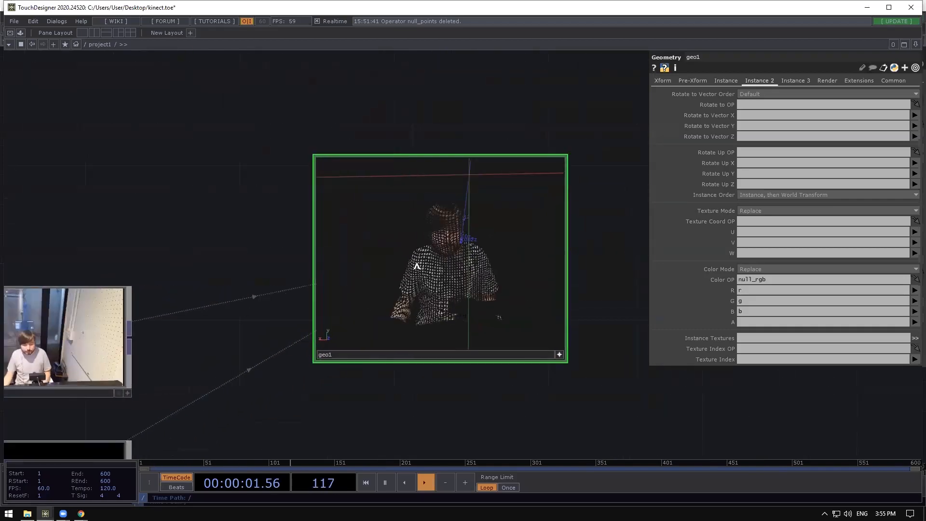
{"action": "left_click_drag", "start_coordinate": [452, 271], "coordinate": [486, 247]}
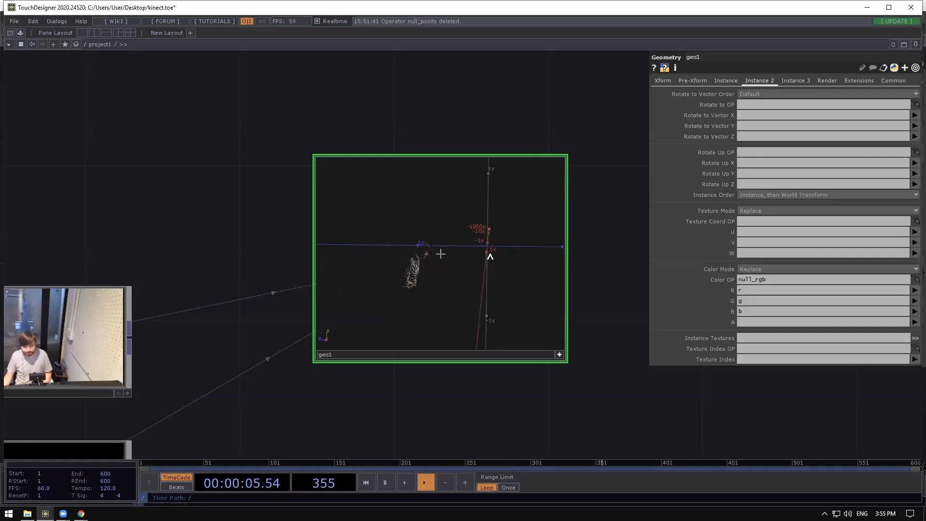
{"action": "left_click", "coordinate": [559, 353]}
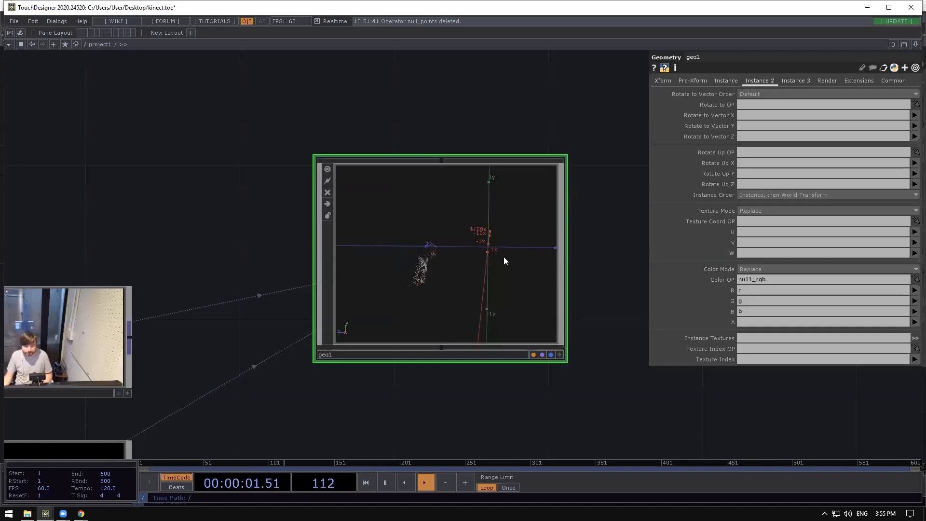
Set geo1's Translate to -0.08, 0.25 and -1.01 to bring the point cloud to the origin.
{"action": "scroll", "coordinate": [504, 256], "scroll_direction": "up", "scroll_amount": 2}
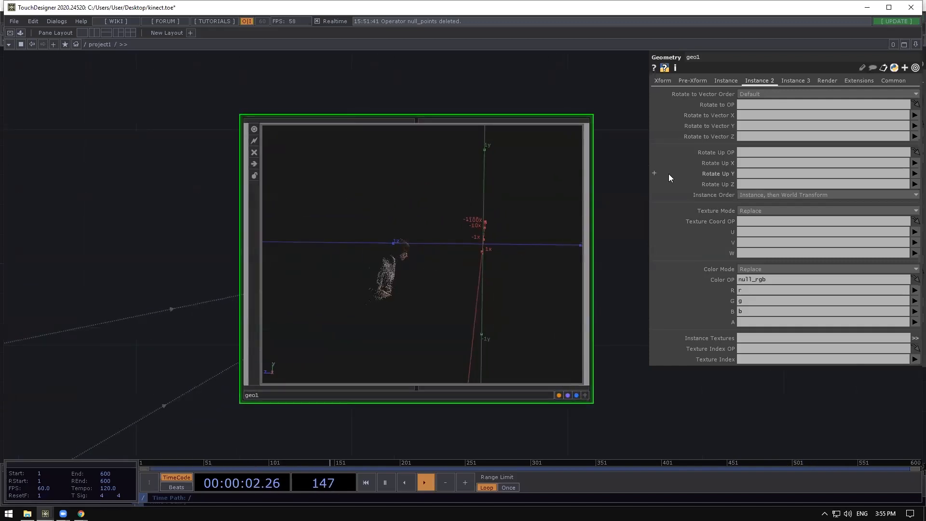
{"action": "left_click", "coordinate": [663, 82]}
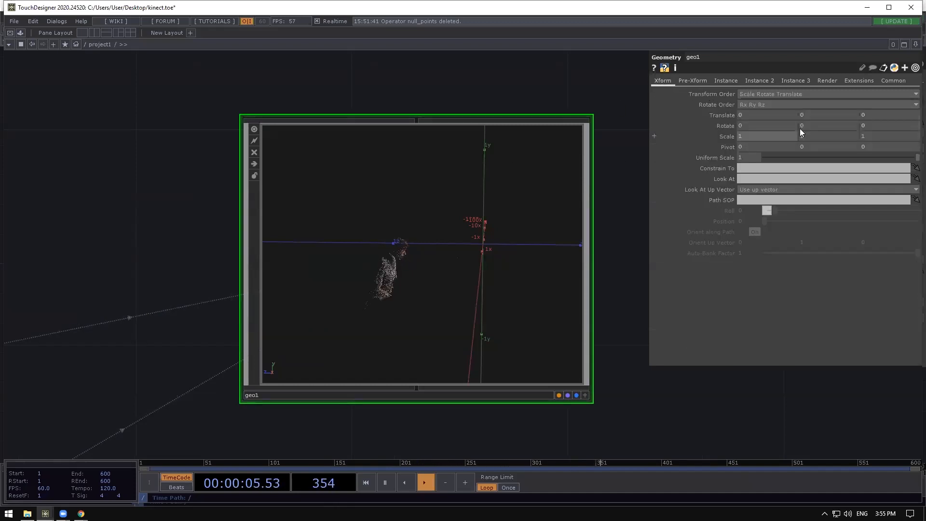
{"action": "middle_click_drag", "start_coordinate": [864, 113], "coordinate": [882, 105]}
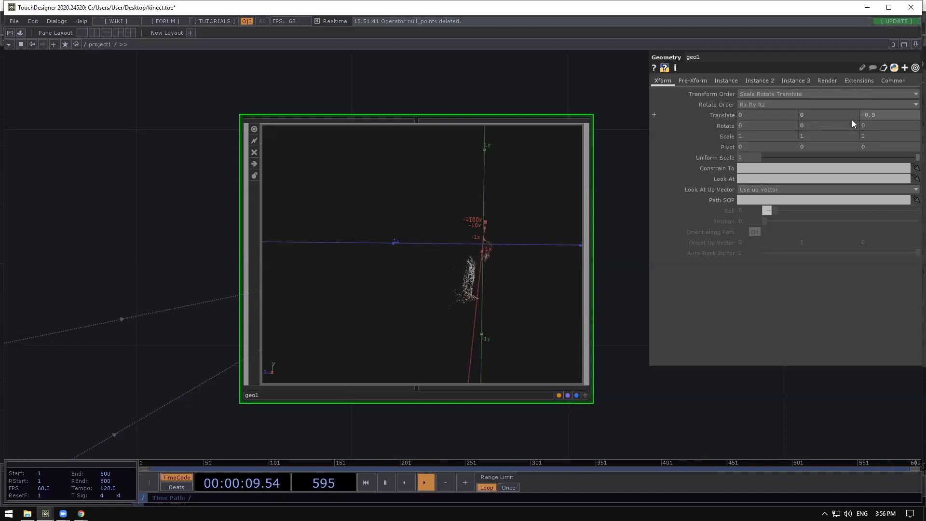
{"action": "left_click", "coordinate": [585, 395]}
{"action": "left_click_drag", "start_coordinate": [522, 290], "coordinate": [508, 238]}
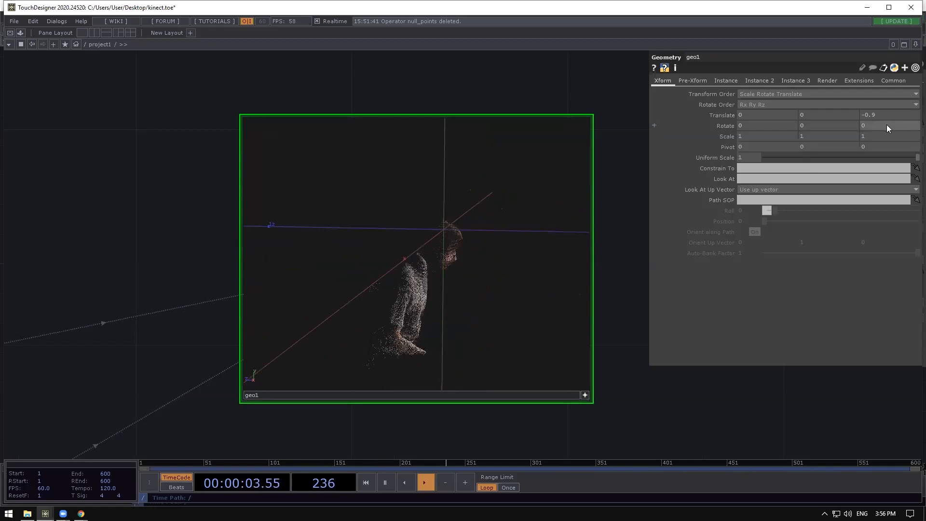
{"action": "middle_click_drag", "start_coordinate": [879, 121], "coordinate": [875, 102]}
{"action": "left_click_drag", "start_coordinate": [559, 223], "coordinate": [451, 221]}
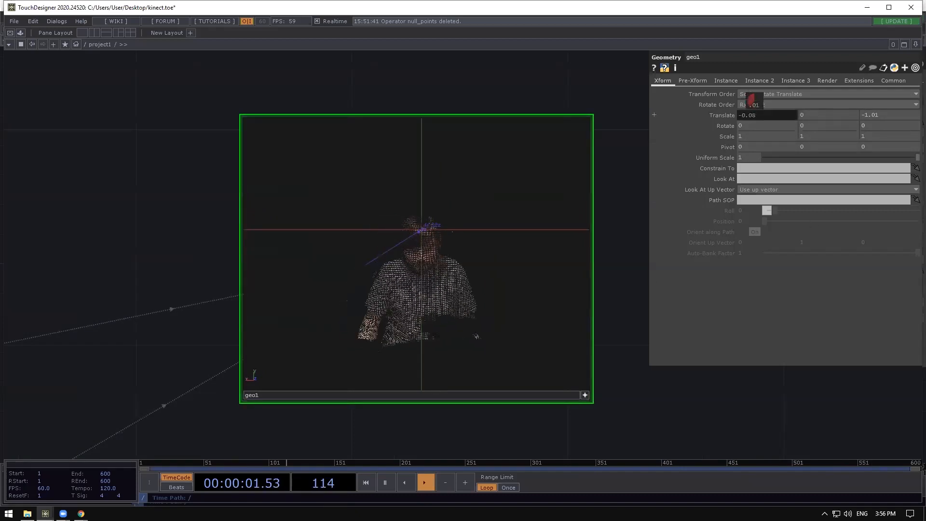
{"action": "middle_click_drag", "start_coordinate": [804, 115], "coordinate": [806, 101]}
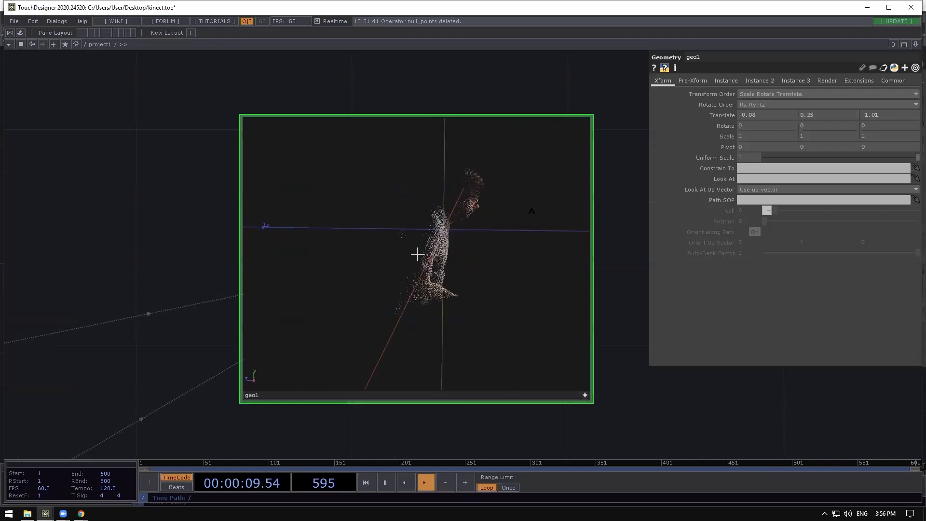
Tilt geo1 upright with Rotate X at 16, and set its Translate Y to 0.66 and Translate Z to -0.91.
{"action": "left_click_drag", "start_coordinate": [439, 212], "coordinate": [647, 185]}
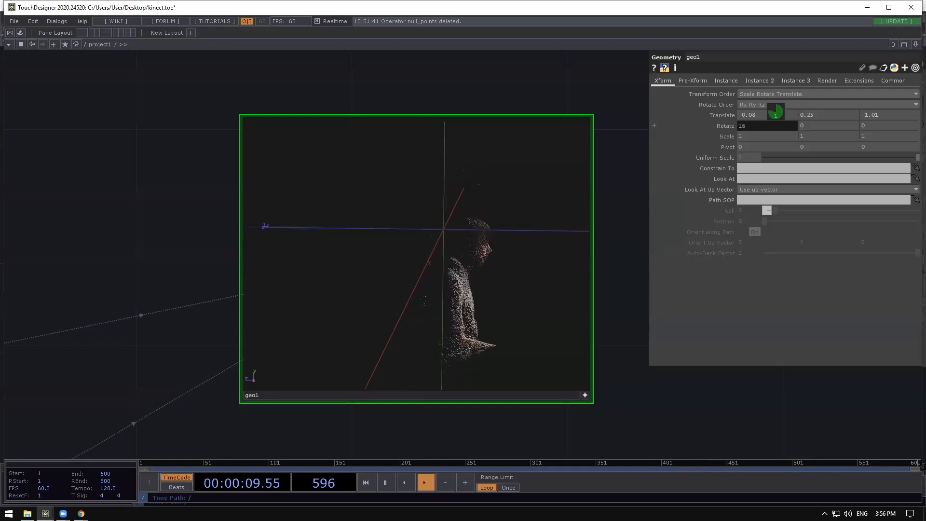
{"action": "middle_click", "coordinate": [809, 116]}
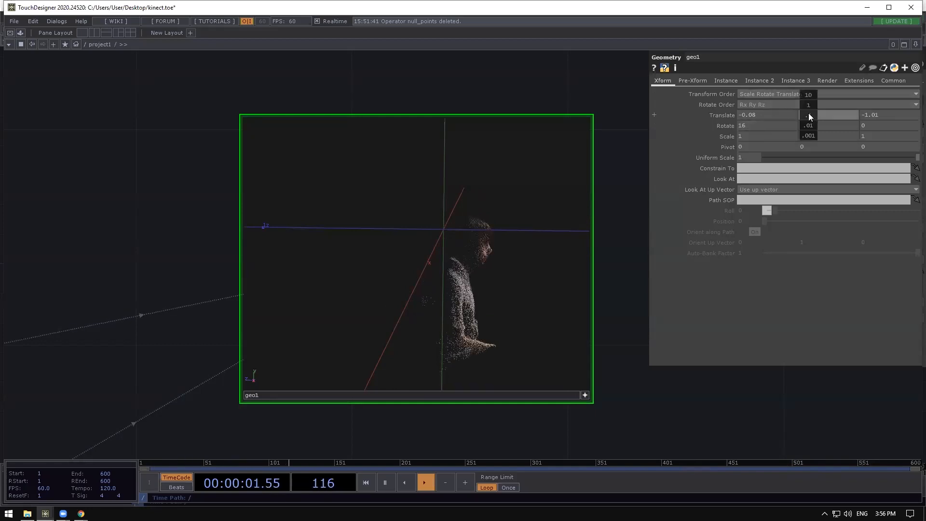
{"action": "middle_click_drag", "start_coordinate": [812, 126], "coordinate": [808, 100]}
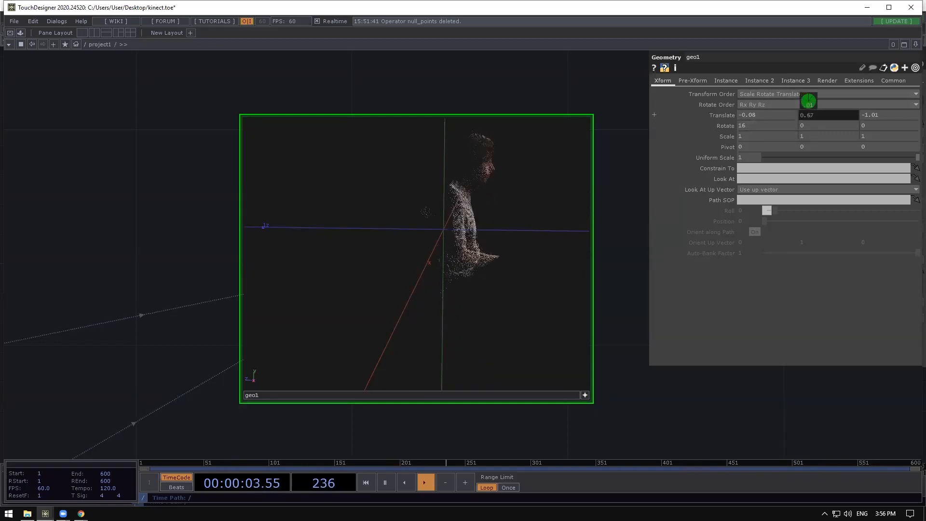
{"action": "middle_click_drag", "start_coordinate": [875, 122], "coordinate": [873, 97]}
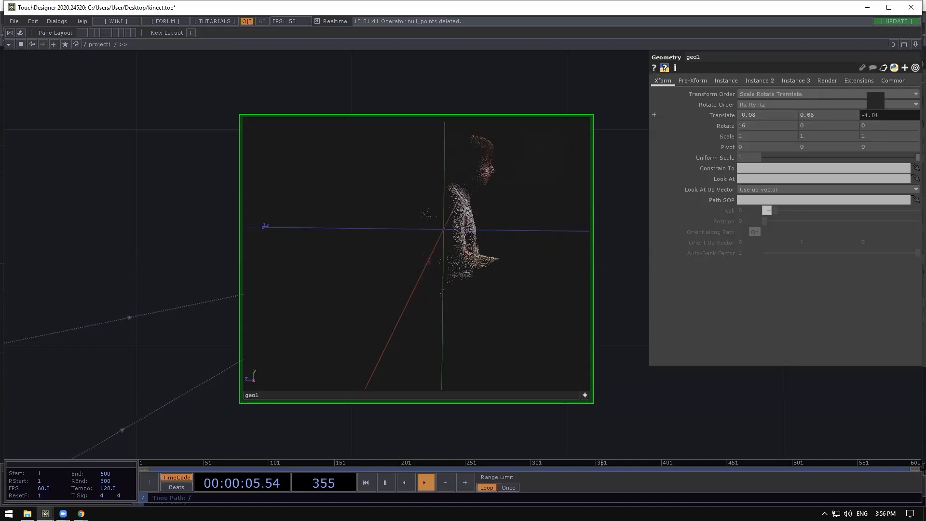
Examine the repositioned point cloud in geo1 from the front and up close.
{"action": "left_click_drag", "start_coordinate": [514, 225], "coordinate": [499, 225]}
{"action": "mouse_move", "coordinate": [422, 226]}
{"action": "left_mouse_down"}
{"action": "mouse_move", "coordinate": [363, 227]}
{"action": "mouse_move", "coordinate": [494, 223]}
{"action": "mouse_move", "coordinate": [413, 230]}
{"action": "left_mouse_up"}
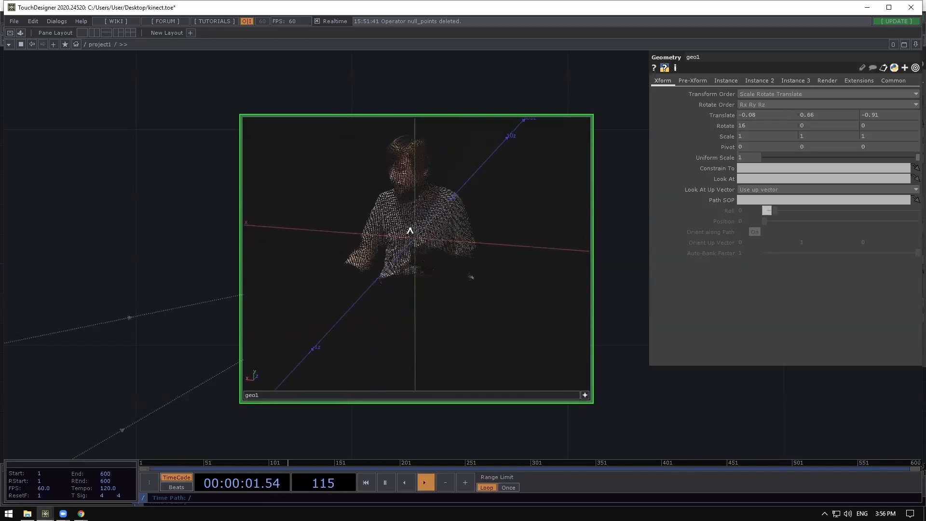
{"action": "middle_click_drag", "start_coordinate": [372, 238], "coordinate": [442, 219]}
{"action": "right_click_drag", "start_coordinate": [442, 219], "coordinate": [452, 251]}
{"action": "middle_click_drag", "start_coordinate": [453, 250], "coordinate": [432, 240]}
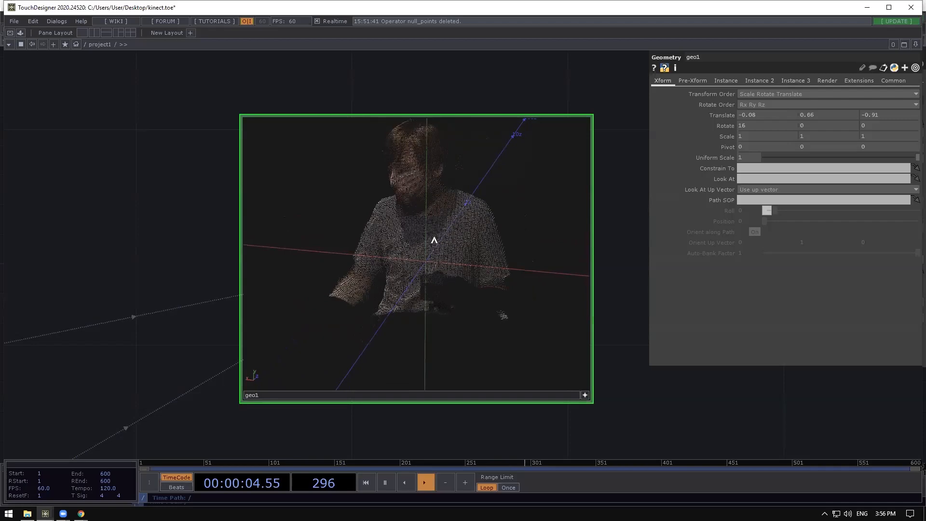
{"action": "left_click", "coordinate": [584, 393]}
{"action": "scroll", "coordinate": [461, 237], "scroll_direction": "down", "scroll_amount": 3}
{"action": "scroll", "coordinate": [461, 236], "scroll_direction": "up", "scroll_amount": 3}
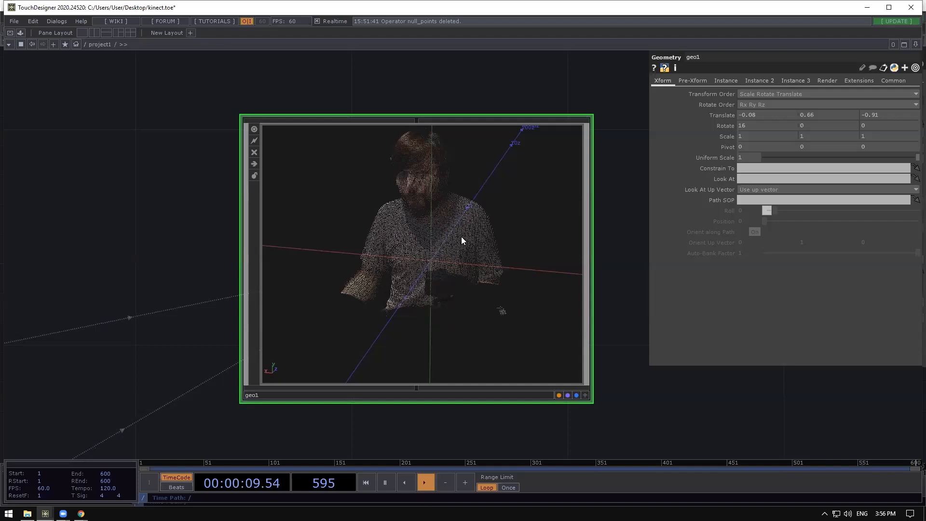
Examine the point cloud interactively in geo1's viewer, orbiting around it to see it from another side.
{"action": "scroll", "coordinate": [444, 232], "scroll_direction": "down", "scroll_amount": 4}
{"action": "scroll", "coordinate": [445, 289], "scroll_direction": "up", "scroll_amount": 4}
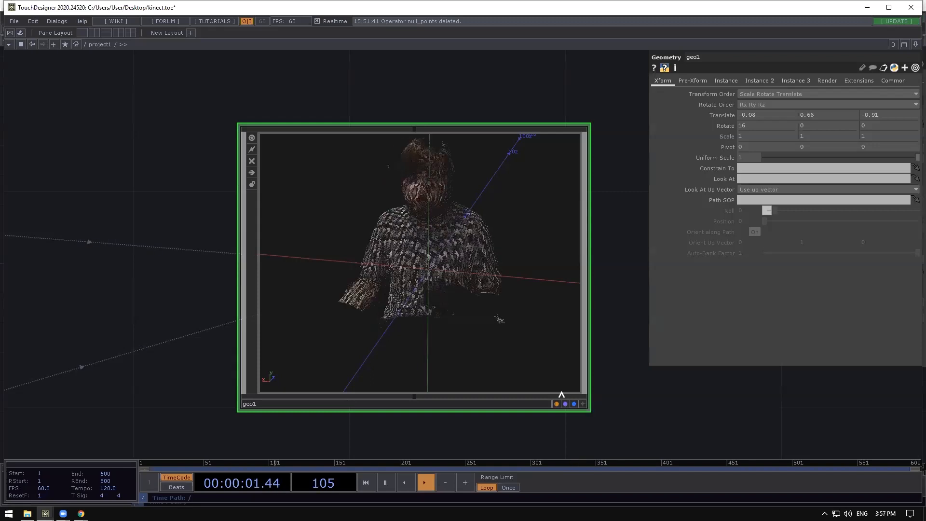
{"action": "left_click", "coordinate": [582, 404]}
{"action": "left_click", "coordinate": [583, 402]}
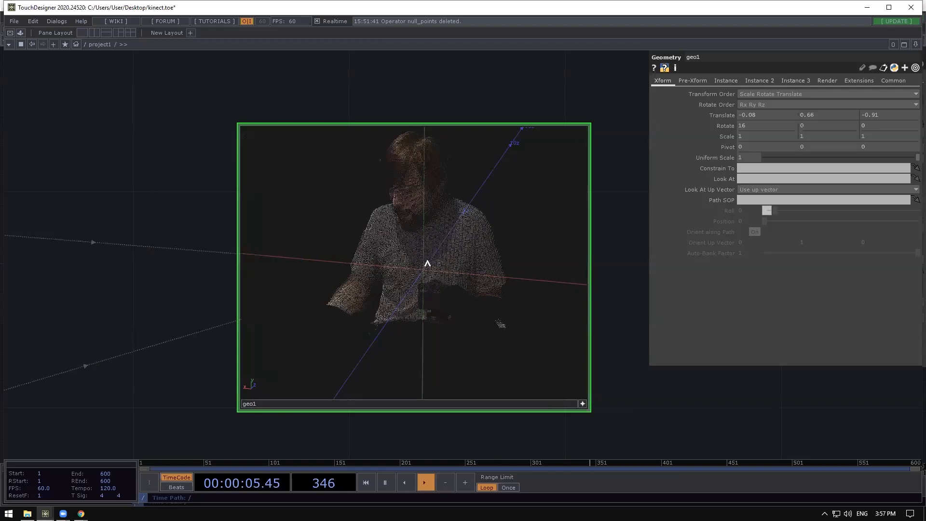
{"action": "scroll", "coordinate": [425, 264], "scroll_direction": "up", "scroll_amount": 3}
{"action": "scroll", "coordinate": [427, 266], "scroll_direction": "down", "scroll_amount": 5}
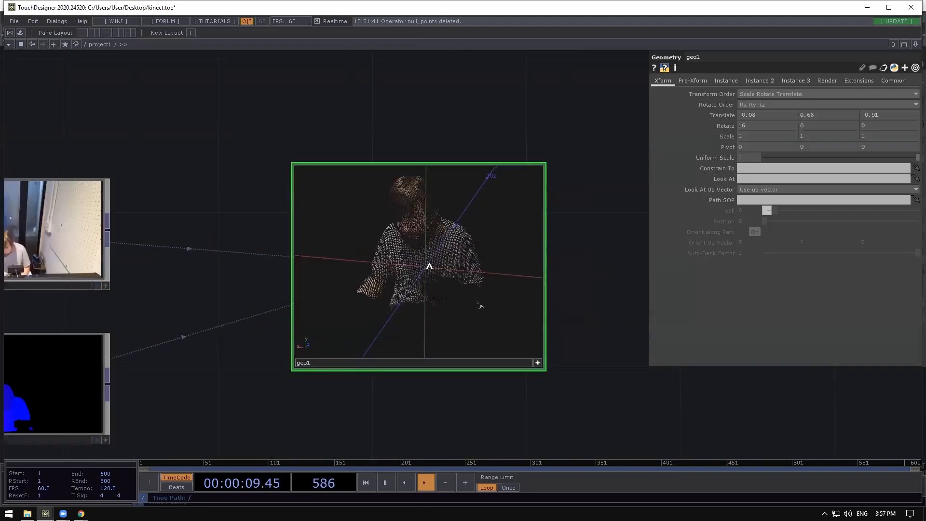
{"action": "mouse_move", "coordinate": [429, 266]}
{"action": "middle_mouse_down"}
{"action": "mouse_move", "coordinate": [537, 232]}
{"action": "mouse_move", "coordinate": [371, 260]}
{"action": "mouse_move", "coordinate": [516, 263]}
{"action": "mouse_move", "coordinate": [347, 279]}
{"action": "mouse_move", "coordinate": [525, 260]}
{"action": "mouse_move", "coordinate": [341, 285]}
{"action": "mouse_move", "coordinate": [451, 275]}
{"action": "mouse_move", "coordinate": [410, 284]}
{"action": "mouse_move", "coordinate": [423, 283]}
{"action": "middle_mouse_up"}
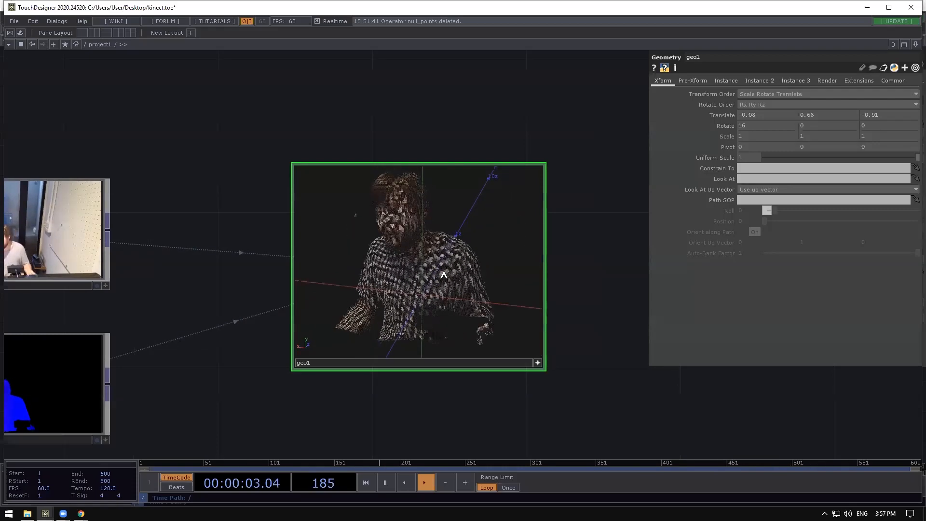
{"action": "scroll", "coordinate": [434, 266], "scroll_direction": "up", "scroll_amount": 3}
{"action": "left_click_drag", "start_coordinate": [428, 267], "coordinate": [449, 299]}
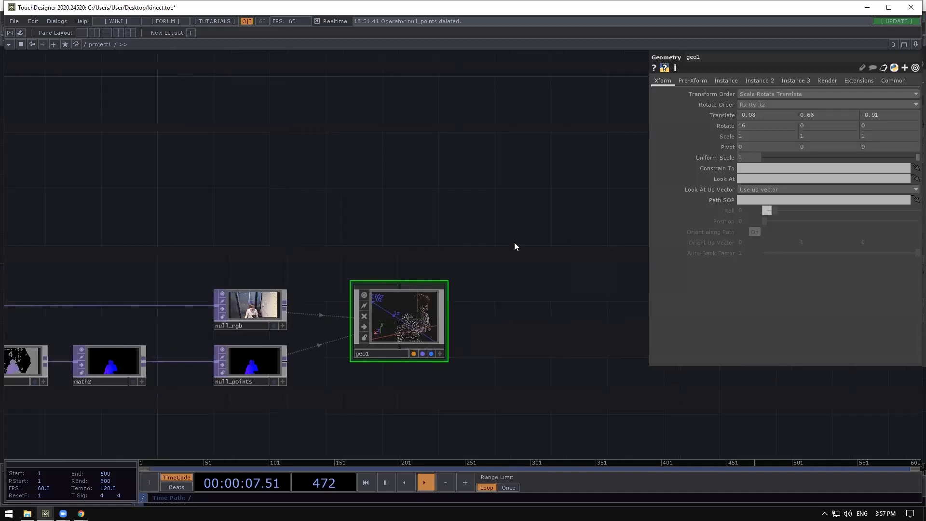
{"action": "scroll", "coordinate": [420, 342], "scroll_direction": "up", "scroll_amount": 3}
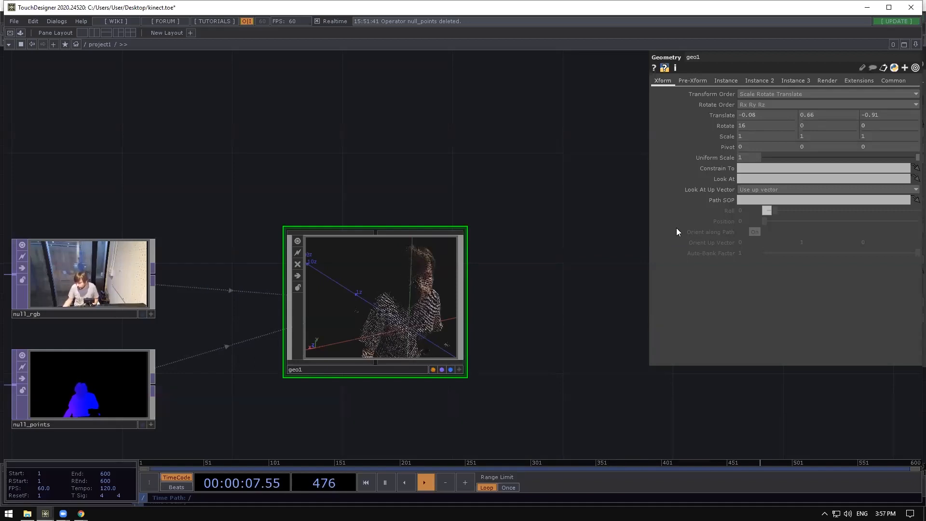
{"action": "left_click_drag", "start_coordinate": [479, 217], "coordinate": [482, 242]}
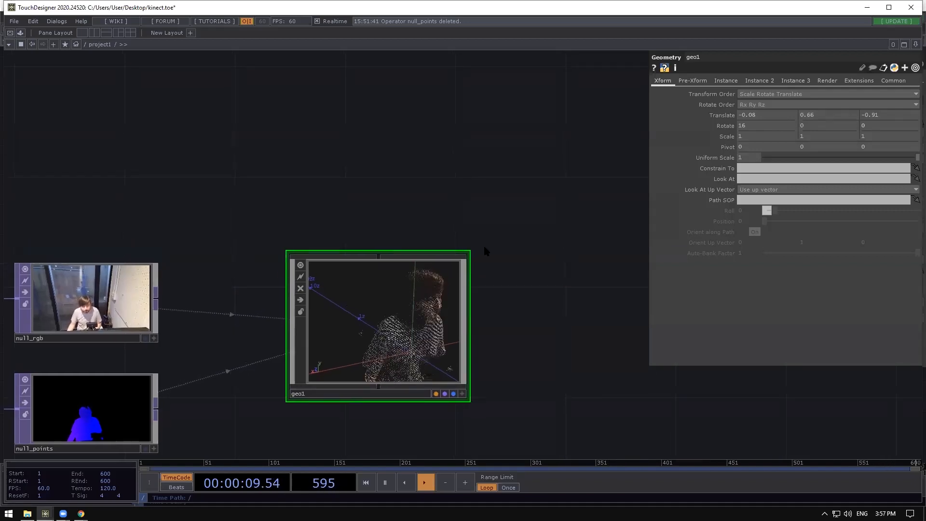
{"action": "scroll", "coordinate": [429, 283], "scroll_direction": "down", "scroll_amount": 3}
{"action": "scroll", "coordinate": [424, 301], "scroll_direction": "up", "scroll_amount": 3}
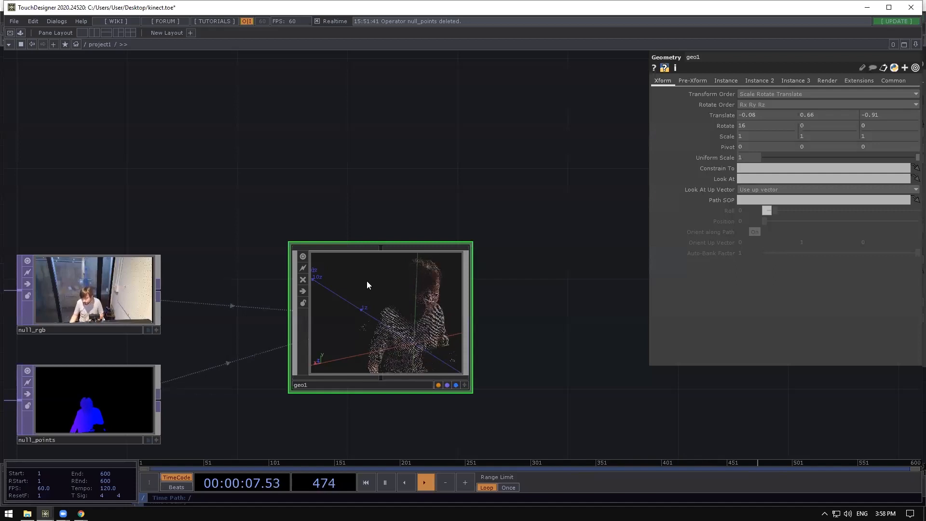
{"action": "scroll", "coordinate": [362, 296], "scroll_direction": "down", "scroll_amount": 2}
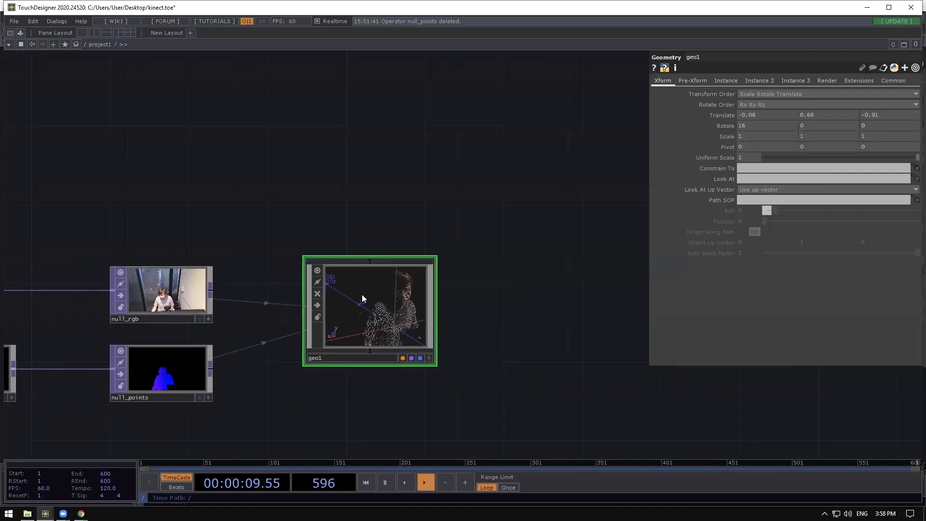
{"action": "scroll", "coordinate": [399, 310], "scroll_direction": "up", "scroll_amount": 2}
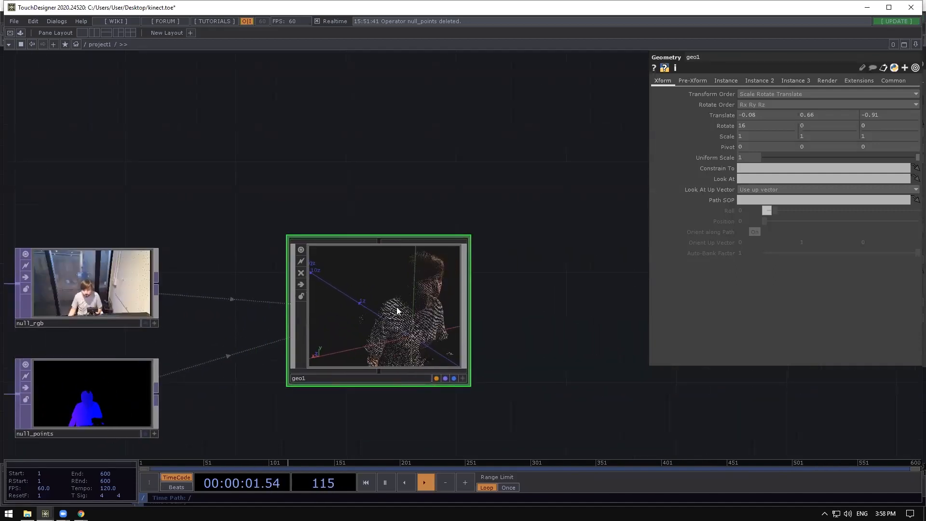
{"action": "scroll", "coordinate": [396, 310], "scroll_direction": "up", "scroll_amount": 1}
{"action": "scroll", "coordinate": [399, 313], "scroll_direction": "down", "scroll_amount": 4}
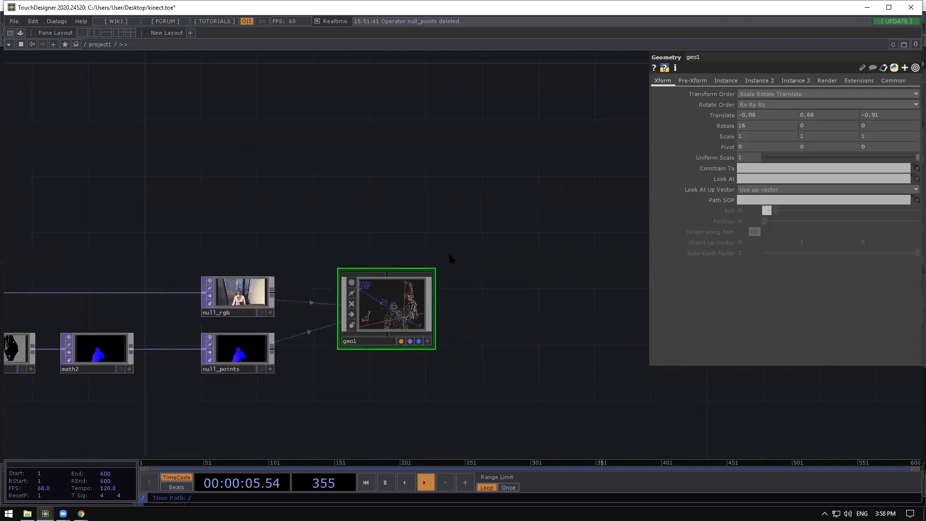
{"action": "scroll", "coordinate": [450, 327], "scroll_direction": "down", "scroll_amount": 3}
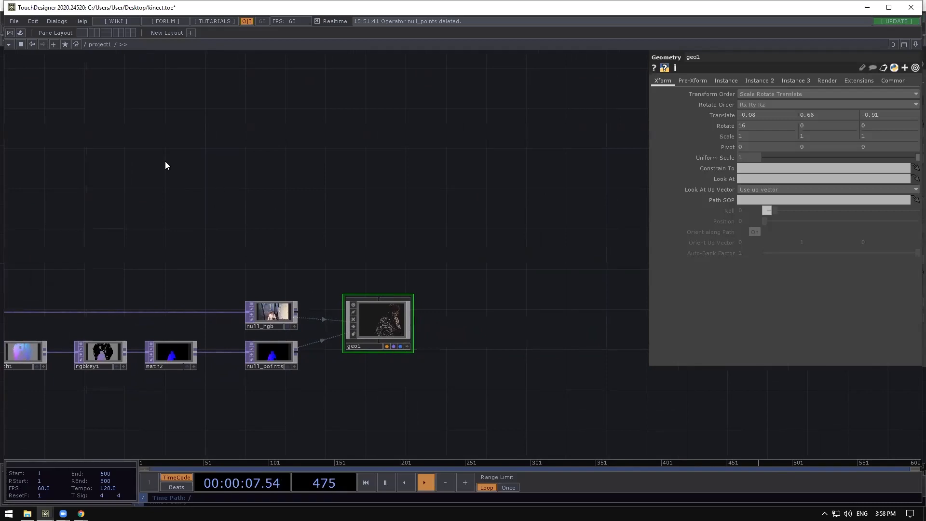
Add the arcBallCamera component from the palette's Tools to the project1 network, placing it beside geo1.
{"action": "left_click", "coordinate": [22, 34]}
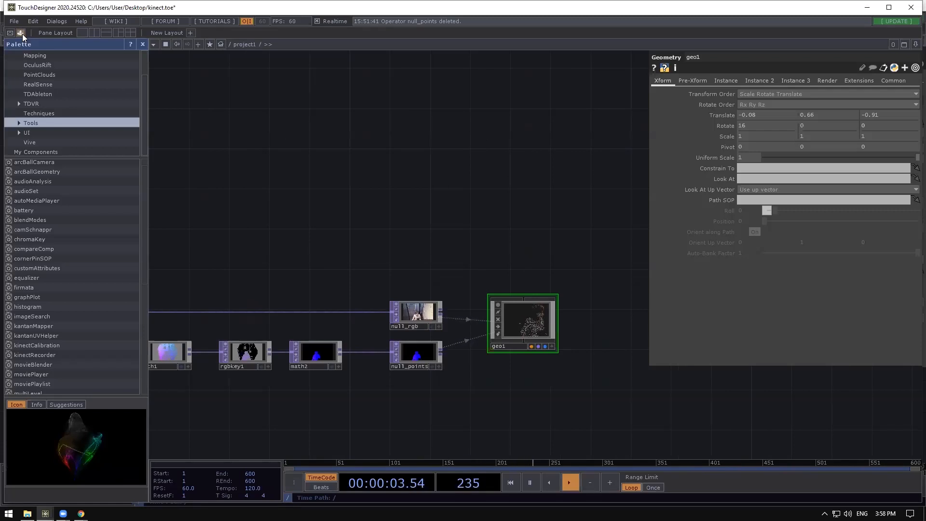
{"action": "scroll", "coordinate": [53, 181], "scroll_direction": "up", "scroll_amount": 1}
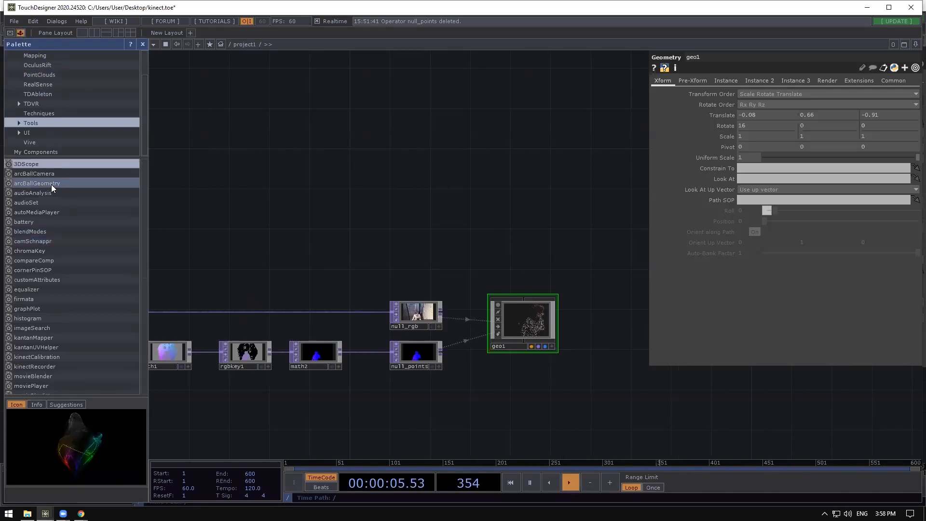
{"action": "left_click", "coordinate": [47, 177]}
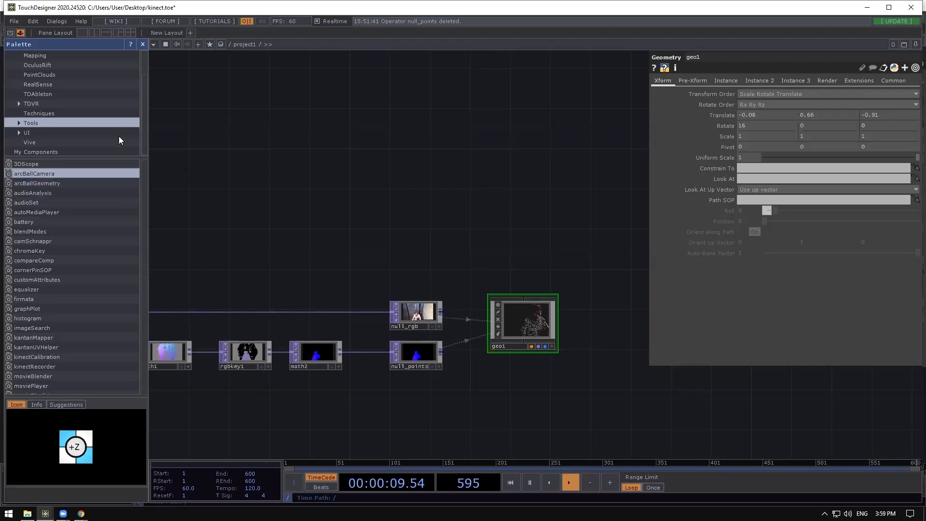
{"action": "left_click_drag", "start_coordinate": [30, 174], "coordinate": [184, 180]}
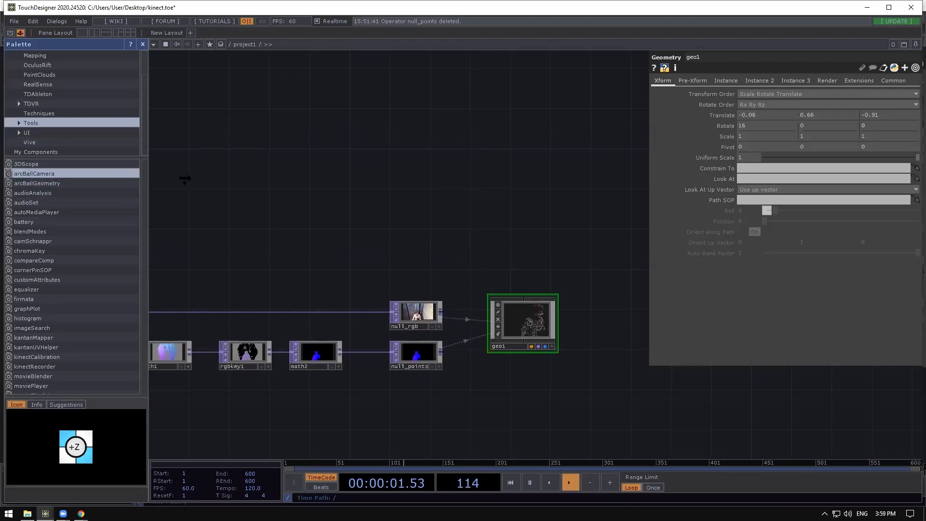
{"action": "left_click_drag", "start_coordinate": [548, 185], "coordinate": [631, 326]}
{"action": "left_click_drag", "start_coordinate": [513, 256], "coordinate": [405, 242]}
{"action": "left_click", "coordinate": [141, 45]}
{"action": "left_click_drag", "start_coordinate": [388, 314], "coordinate": [379, 303]}
{"action": "scroll", "coordinate": [368, 304], "scroll_direction": "up", "scroll_amount": 2}
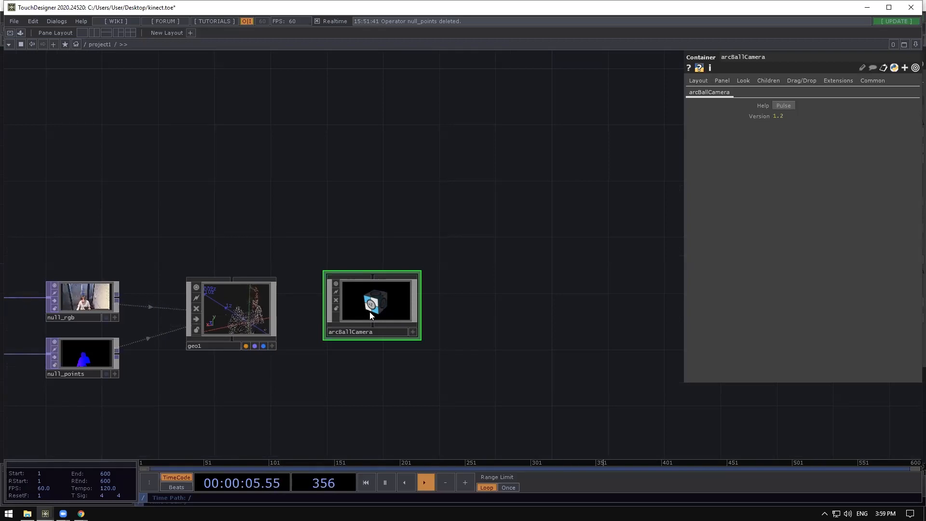
Look at the network inside arcBallCamera and return to project1.
{"action": "scroll", "coordinate": [482, 310], "scroll_direction": "down", "scroll_amount": 2}
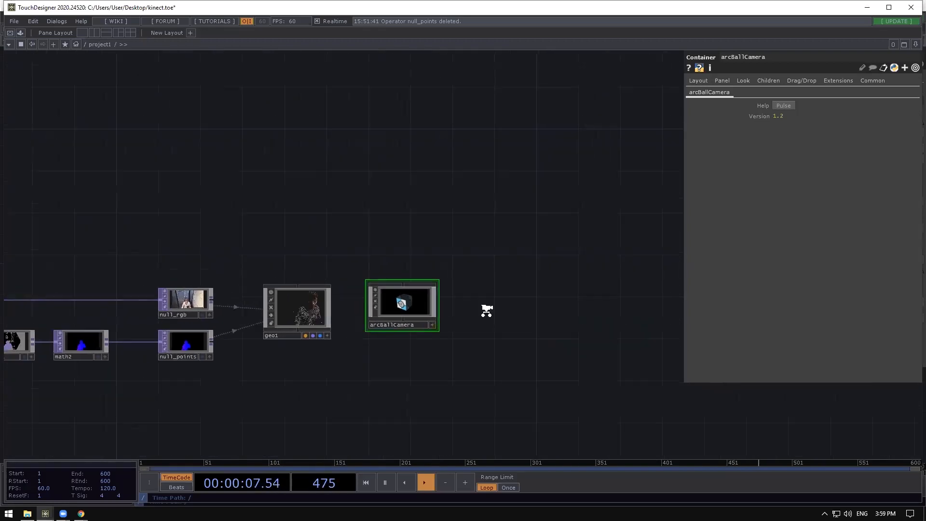
{"action": "scroll", "coordinate": [395, 312], "scroll_direction": "up", "scroll_amount": 2}
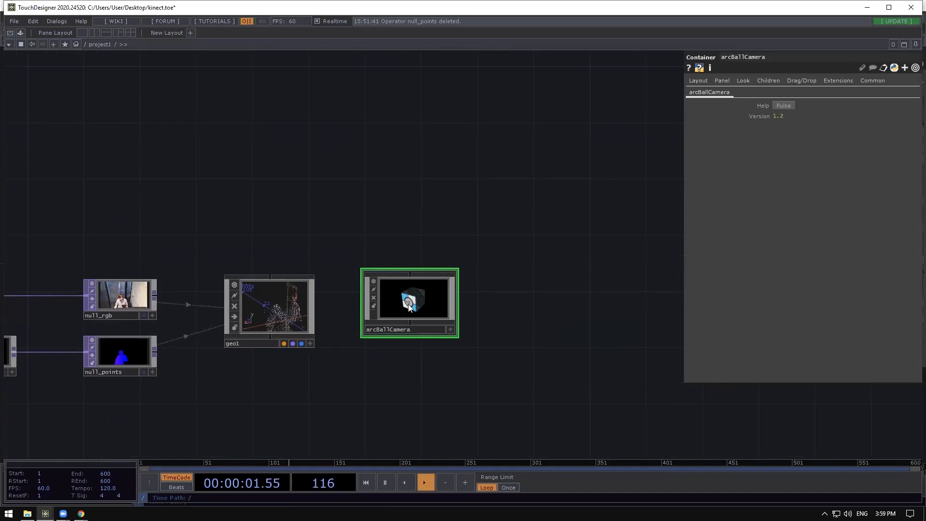
{"action": "scroll", "coordinate": [409, 308], "scroll_direction": "up", "scroll_amount": 2}
{"action": "scroll", "coordinate": [432, 299], "scroll_direction": "down", "scroll_amount": 2}
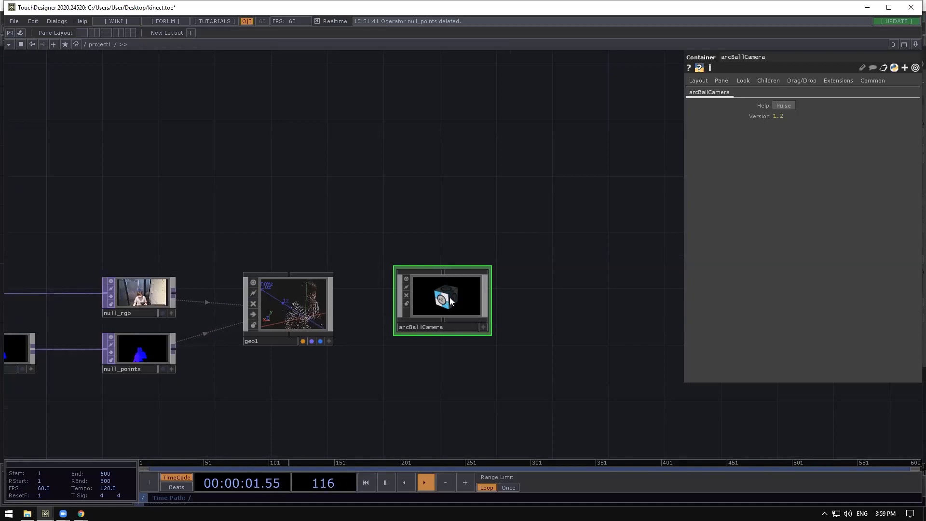
{"action": "scroll", "coordinate": [449, 297], "scroll_direction": "up", "scroll_amount": 2}
{"action": "left_click", "coordinate": [269, 312]}
{"action": "left_click", "coordinate": [410, 297]}
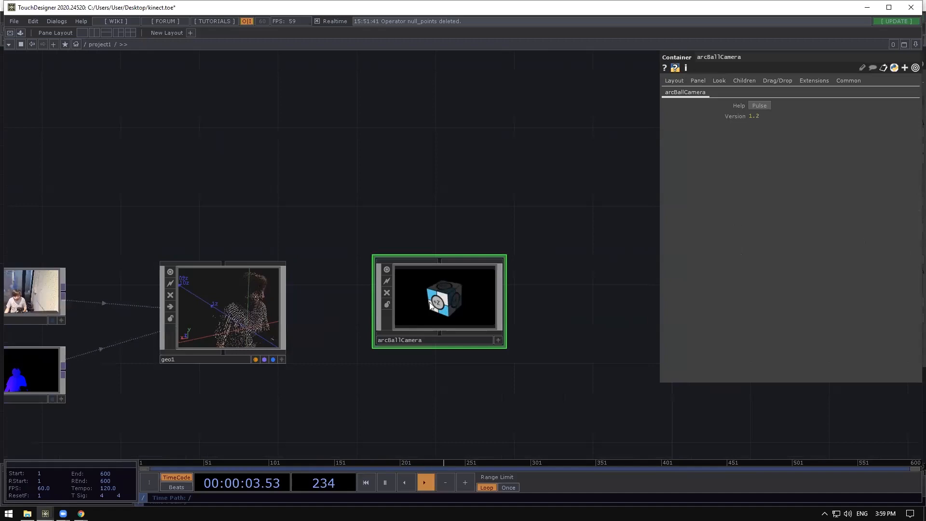
{"action": "key", "text": "i"}
{"action": "scroll", "coordinate": [424, 294], "scroll_direction": "down", "scroll_amount": 3}
{"action": "scroll", "coordinate": [289, 284], "scroll_direction": "up", "scroll_amount": 2}
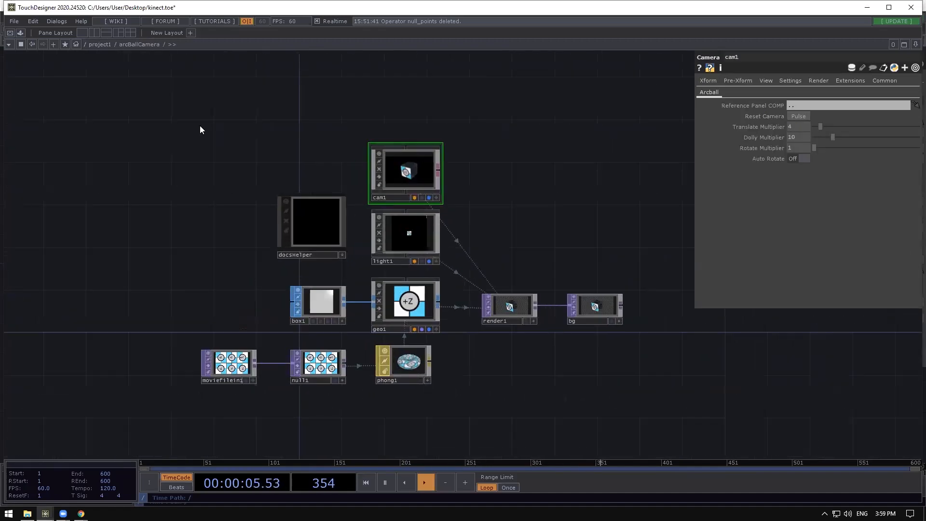
{"action": "left_click", "coordinate": [102, 44]}
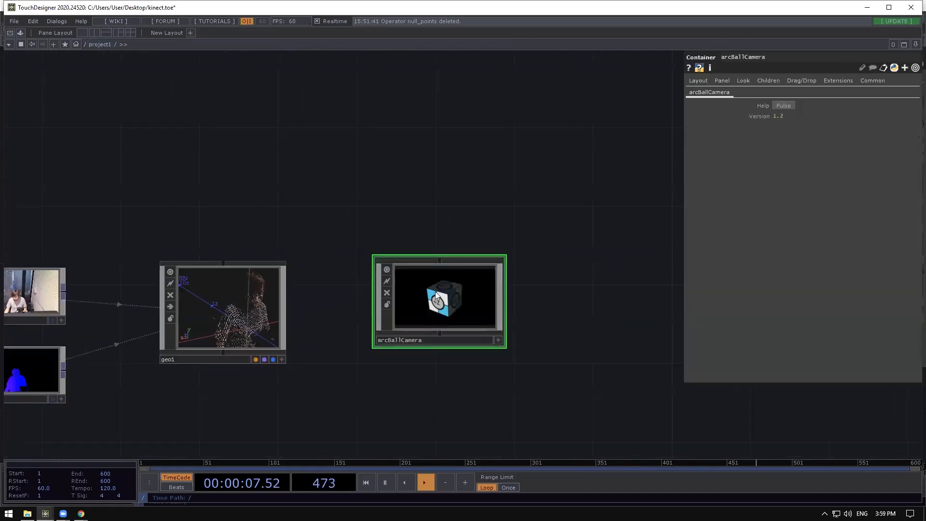
Inside arcBallCamera, delete moviefilein1, null1, phong1, box1, geo1, light1 and docsHelper, keeping only cam1, render1 and bg.
{"action": "key", "text": "i"}
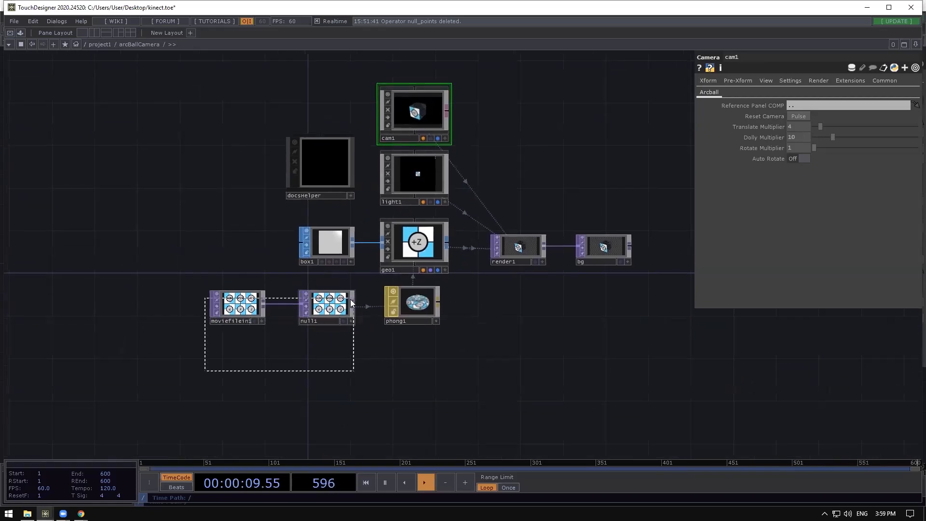
{"action": "left_click_drag", "start_coordinate": [423, 244], "coordinate": [423, 247]}
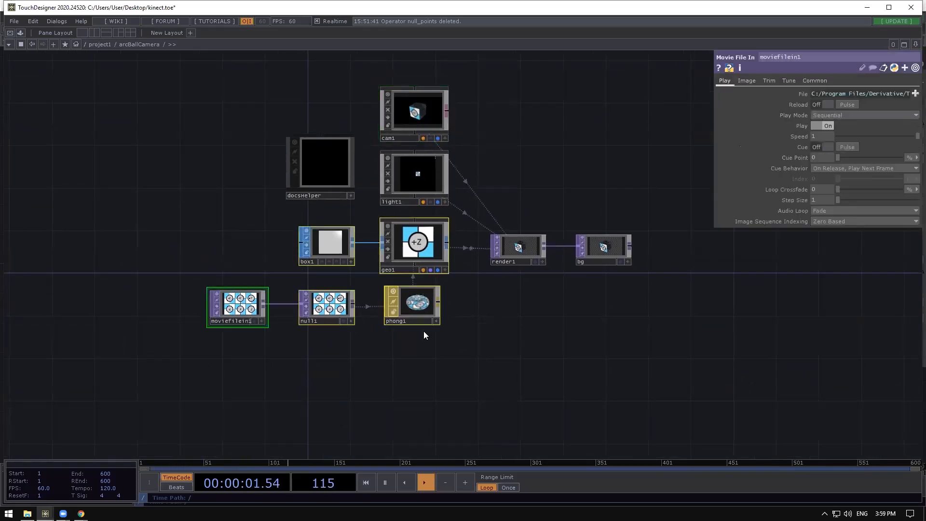
{"action": "left_click_drag", "start_coordinate": [217, 363], "coordinate": [254, 342]}
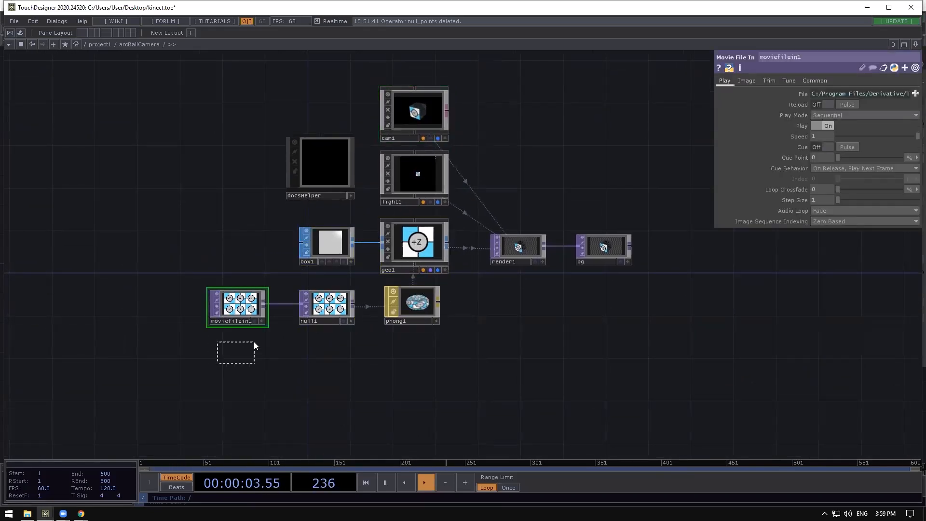
{"action": "left_click_drag", "start_coordinate": [427, 177], "coordinate": [427, 173]}
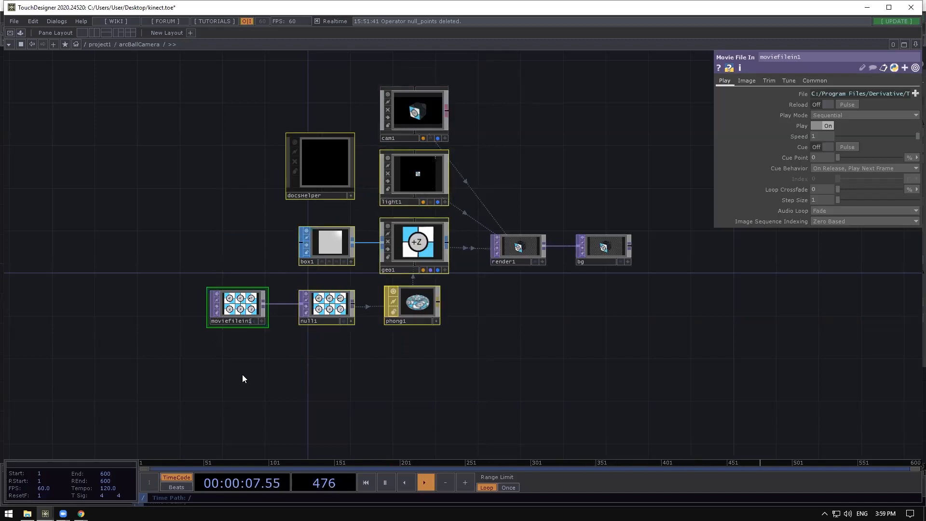
{"action": "left_click_drag", "start_coordinate": [333, 296], "coordinate": [423, 174]}
{"action": "key", "text": "Delete"}
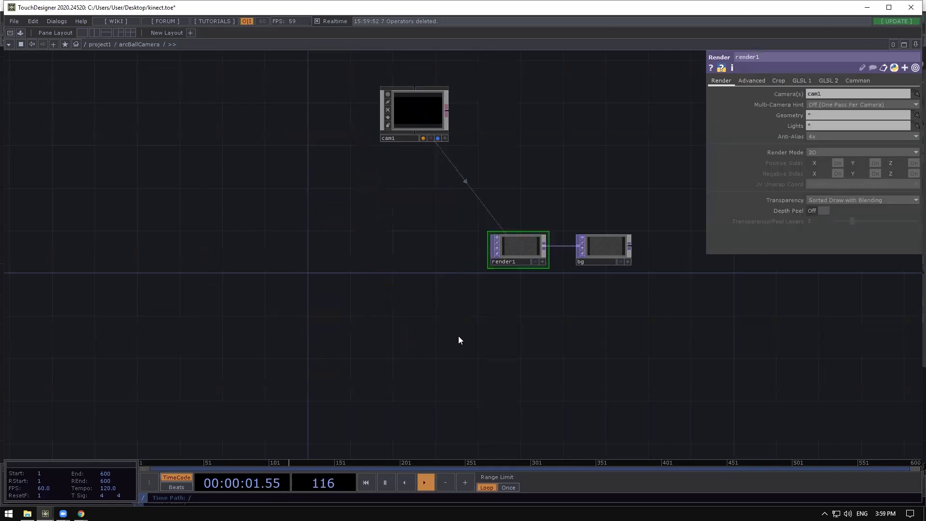
Rearrange the remaining operators by placing cam1 level with render1 and moving render1 closer to cam1.
{"action": "left_click_drag", "start_coordinate": [422, 125], "coordinate": [371, 256]}
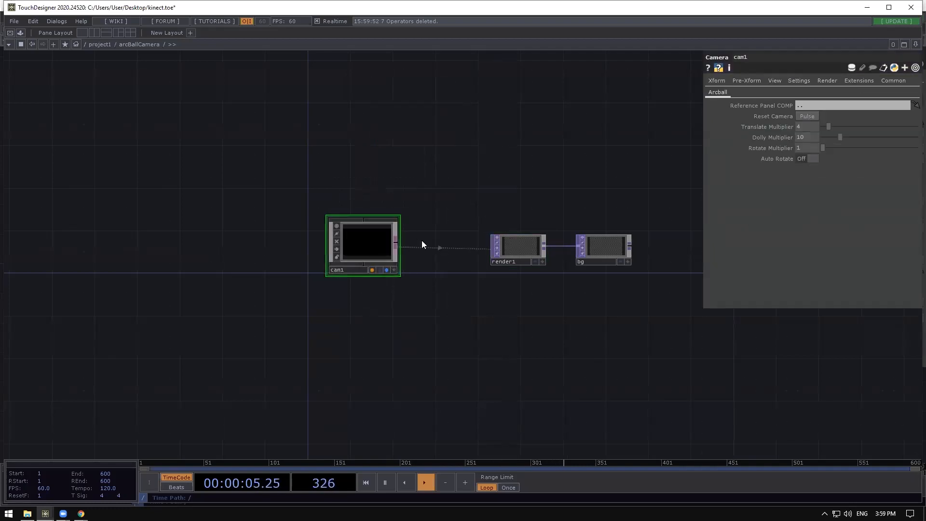
{"action": "left_click", "coordinate": [525, 245]}
{"action": "scroll", "coordinate": [524, 245], "scroll_direction": "up", "scroll_amount": 4}
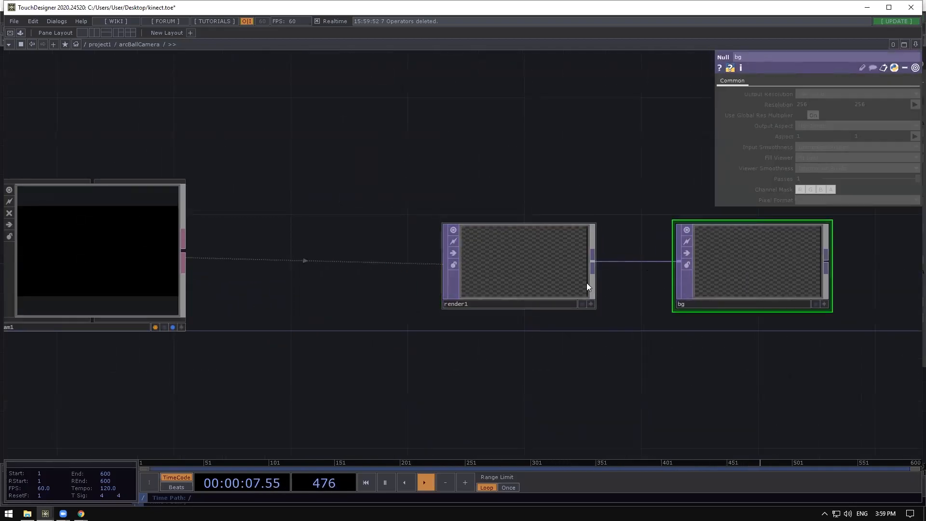
{"action": "scroll", "coordinate": [587, 282], "scroll_direction": "down", "scroll_amount": 4}
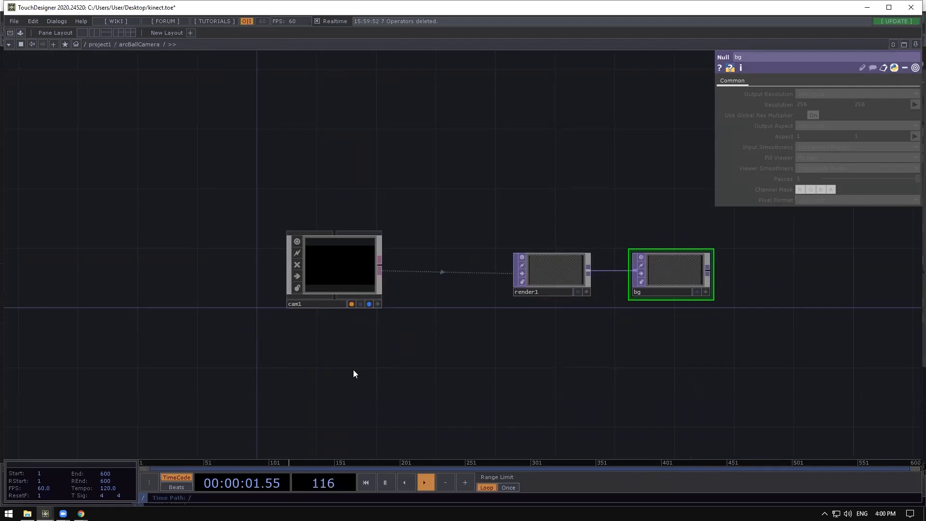
{"action": "left_click_drag", "start_coordinate": [581, 285], "coordinate": [513, 275]}
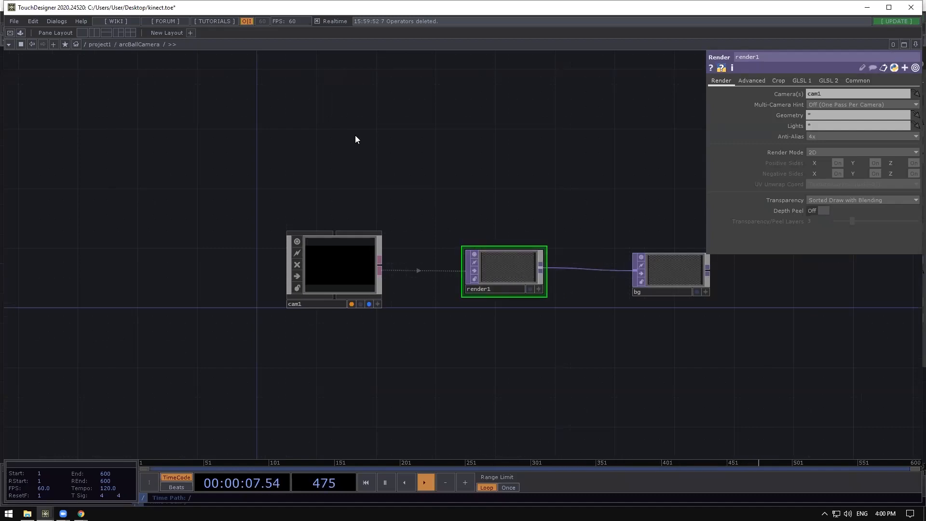
Open the parameters of render1 inside arcBallCamera in a floating window and move it aside.
{"action": "scroll", "coordinate": [516, 250], "scroll_direction": "up", "scroll_amount": 4}
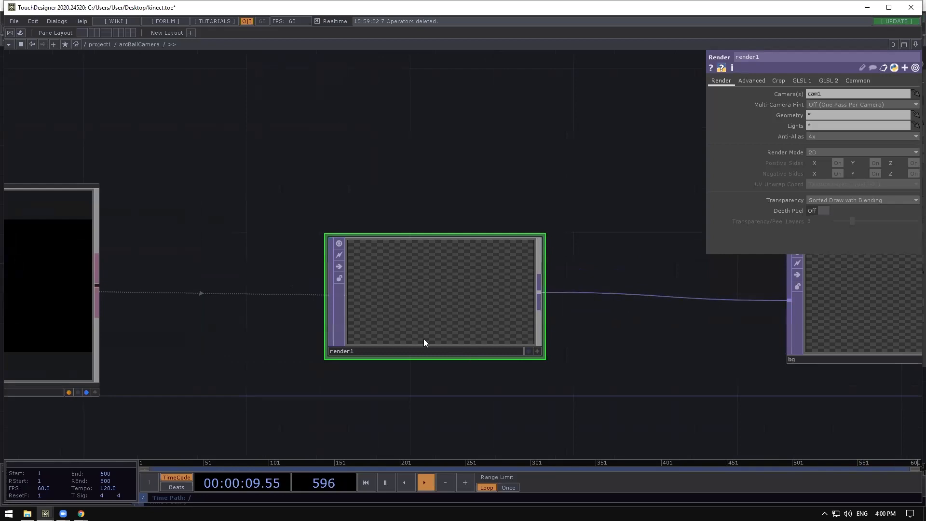
{"action": "scroll", "coordinate": [467, 307], "scroll_direction": "down", "scroll_amount": 3}
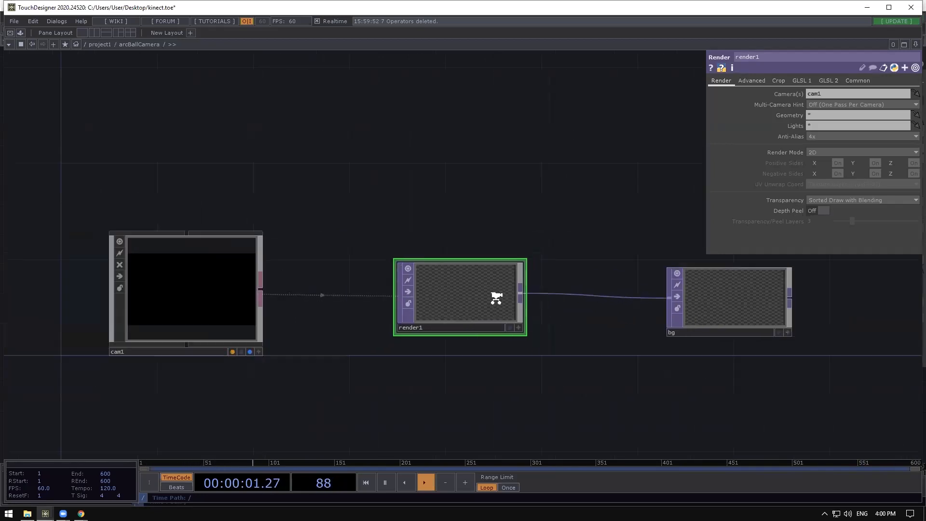
{"action": "right_click", "coordinate": [465, 294]}
{"action": "left_click", "coordinate": [458, 290]}
{"action": "right_click", "coordinate": [459, 291]}
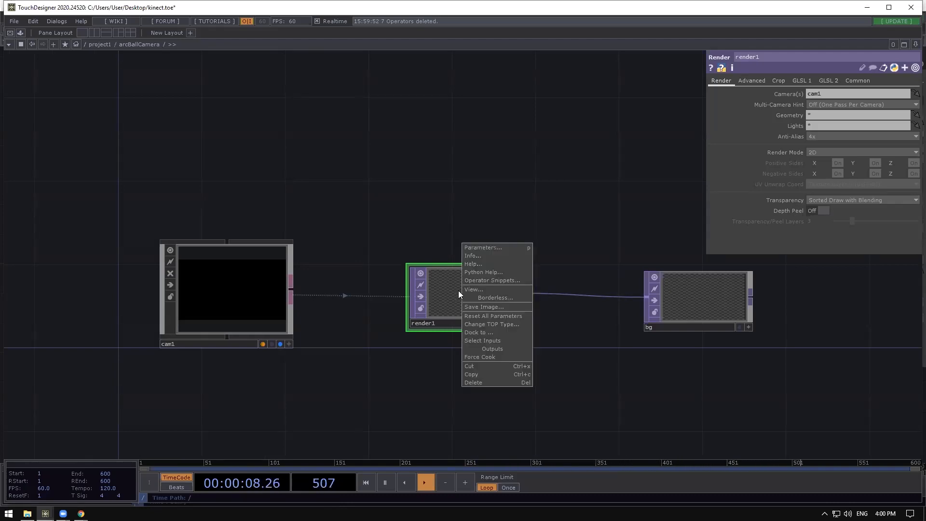
{"action": "left_click", "coordinate": [495, 248]}
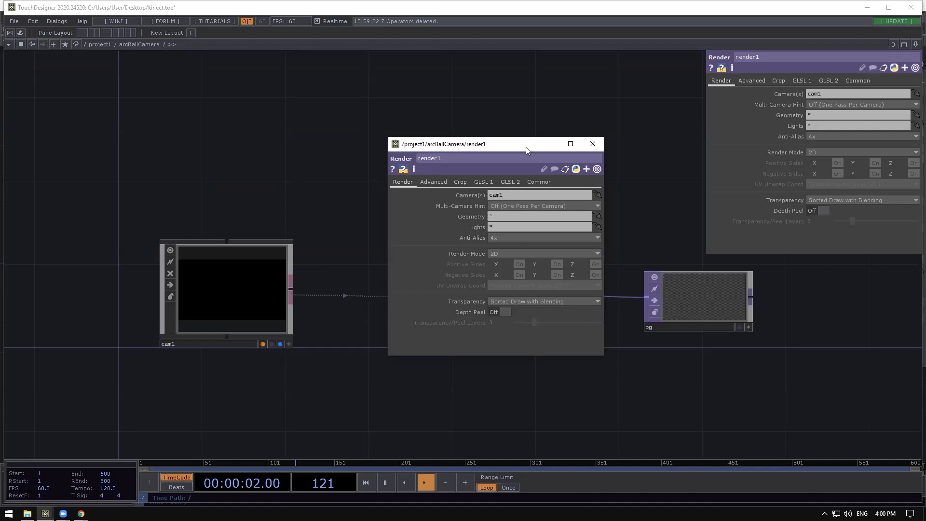
{"action": "left_click_drag", "start_coordinate": [525, 145], "coordinate": [598, 147]}
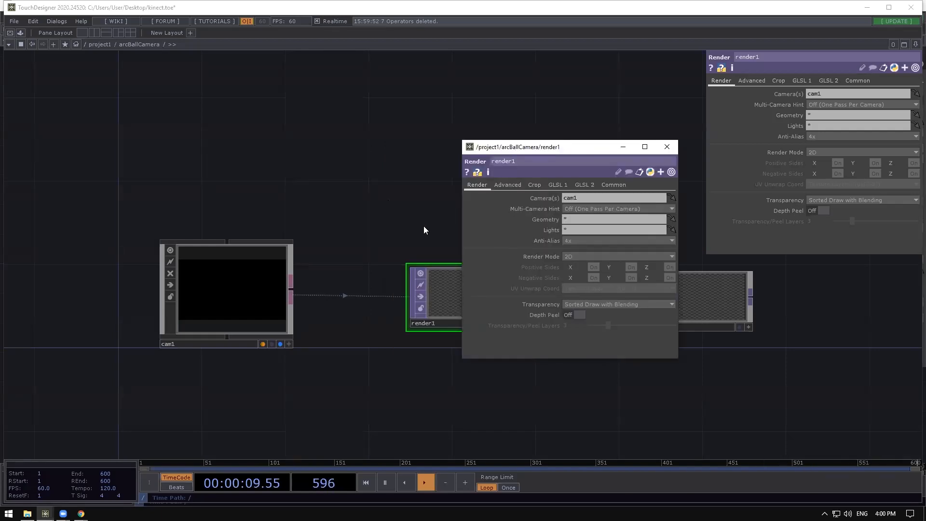
Return to project1 and assign geo1 as the Geometry of arcBallCamera's render1.
{"action": "scroll", "coordinate": [415, 251], "scroll_direction": "down", "scroll_amount": 6}
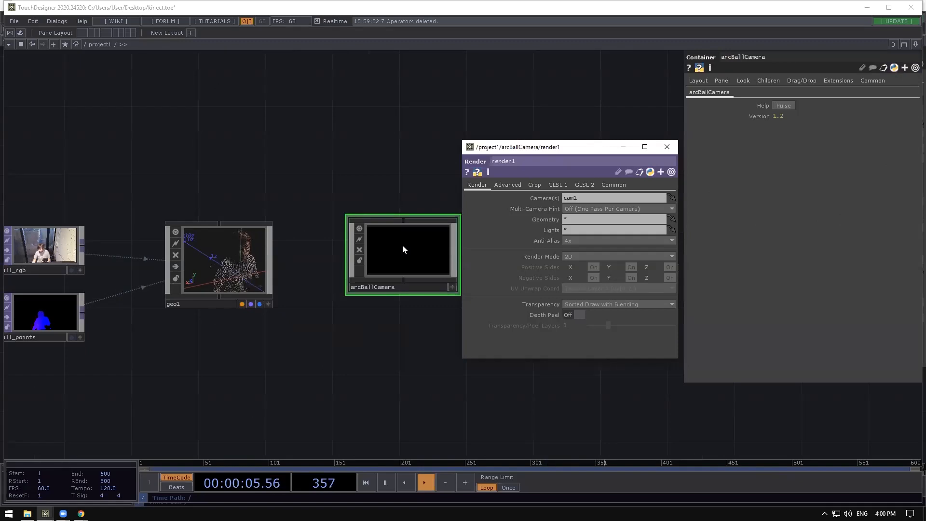
{"action": "scroll", "coordinate": [402, 245], "scroll_direction": "up", "scroll_amount": 5}
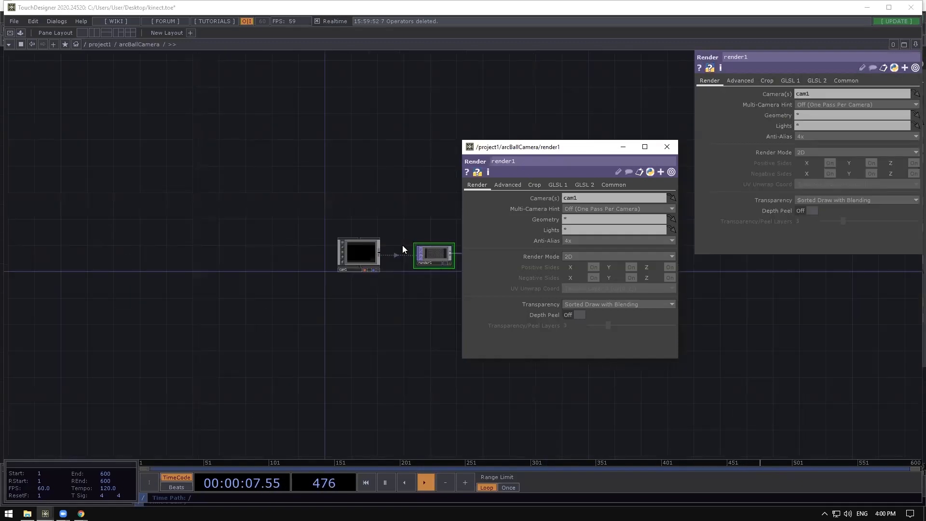
{"action": "scroll", "coordinate": [399, 217], "scroll_direction": "down", "scroll_amount": 5}
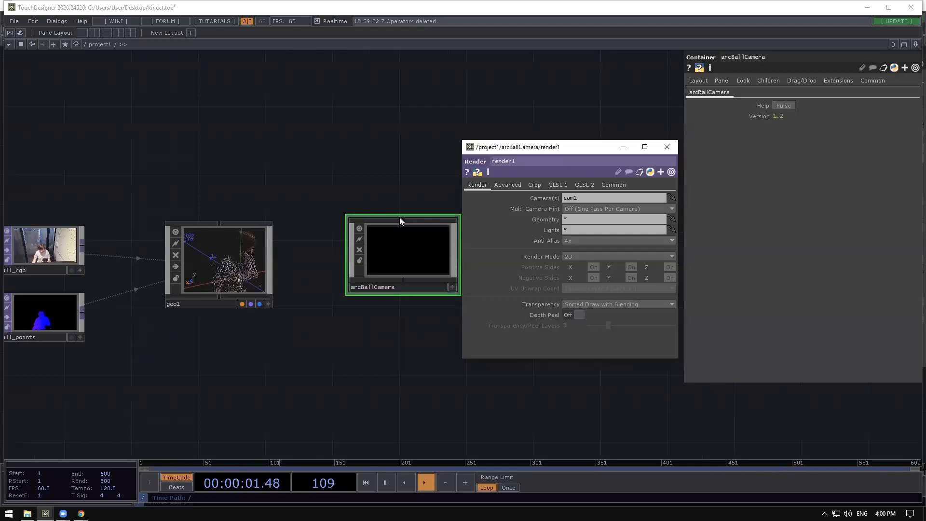
{"action": "scroll", "coordinate": [400, 245], "scroll_direction": "up", "scroll_amount": 5}
{"action": "scroll", "coordinate": [406, 252], "scroll_direction": "down", "scroll_amount": 5}
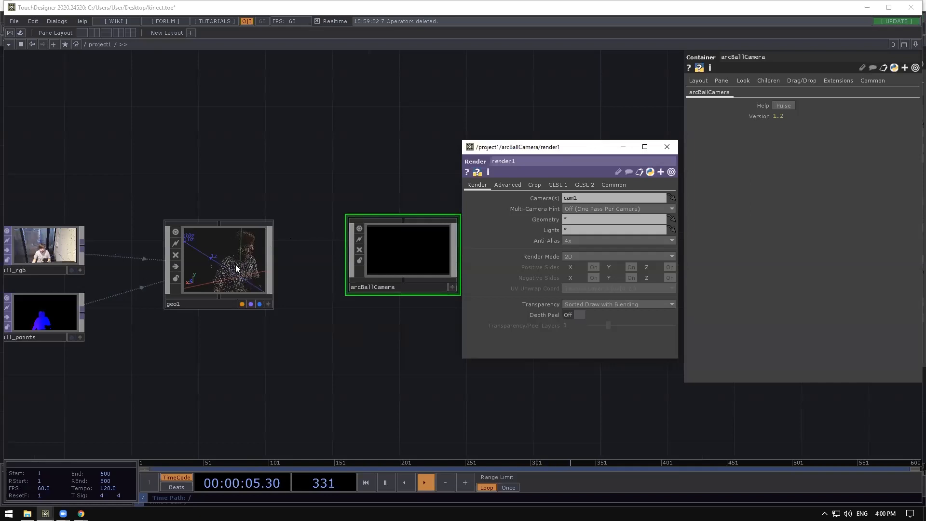
{"action": "left_click_drag", "start_coordinate": [228, 256], "coordinate": [575, 218]}
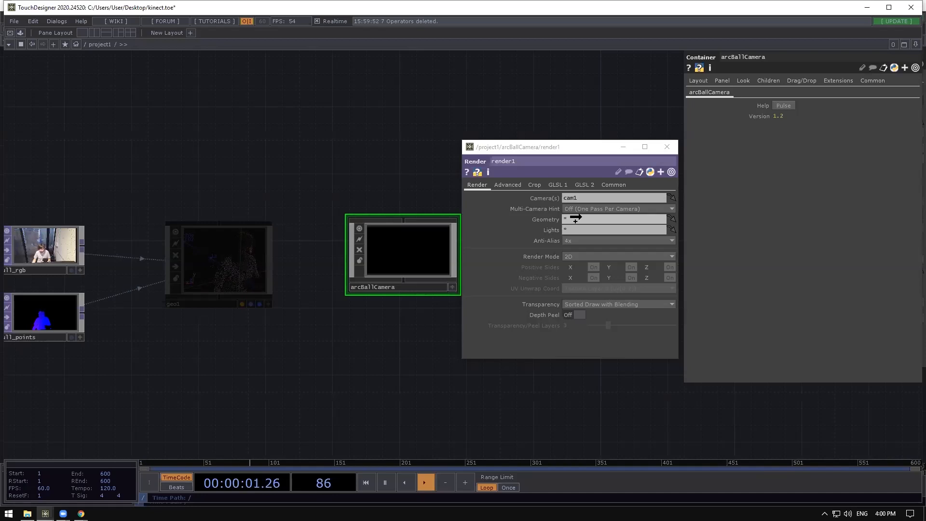
{"action": "left_click_drag", "start_coordinate": [575, 218], "coordinate": [576, 218]}
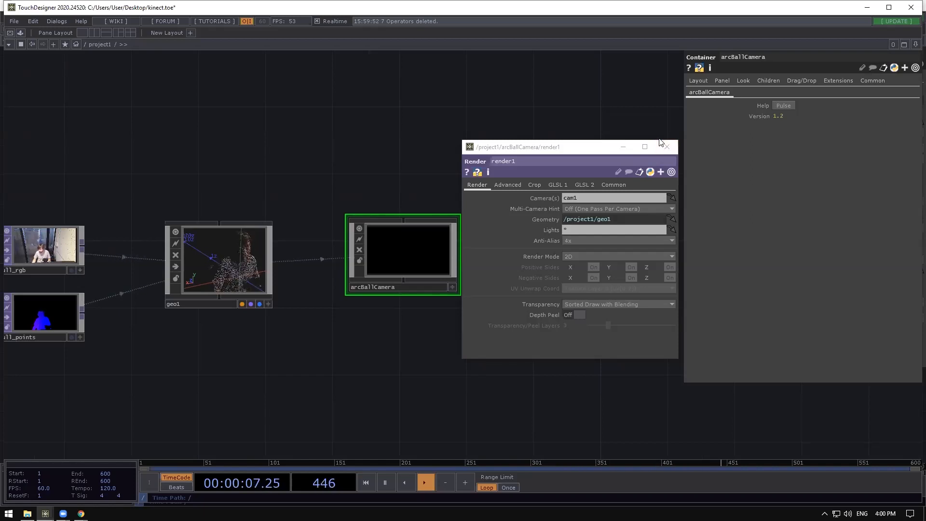
Inspect the expression behind render1's Geometry parameter and close the floating parameter window.
{"action": "left_click", "coordinate": [560, 219]}
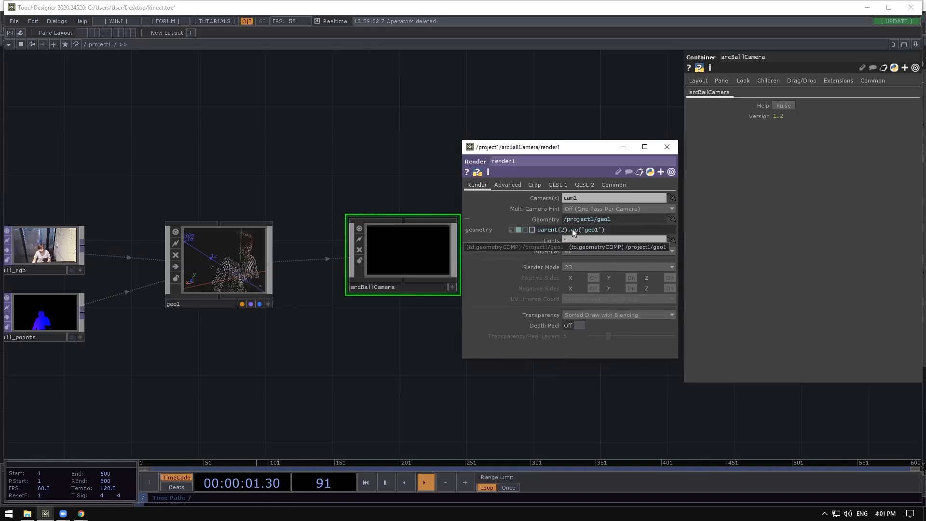
{"action": "mouse_move", "coordinate": [610, 232]}
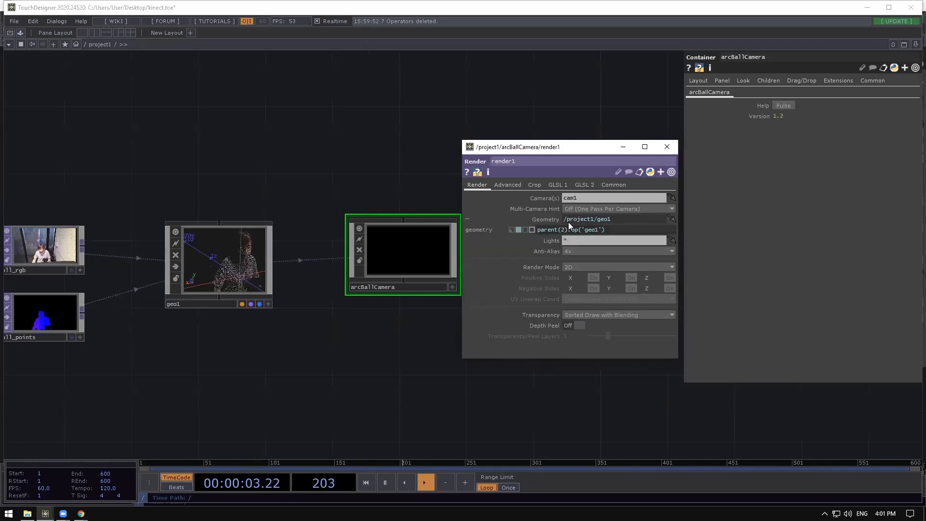
{"action": "left_click", "coordinate": [553, 219]}
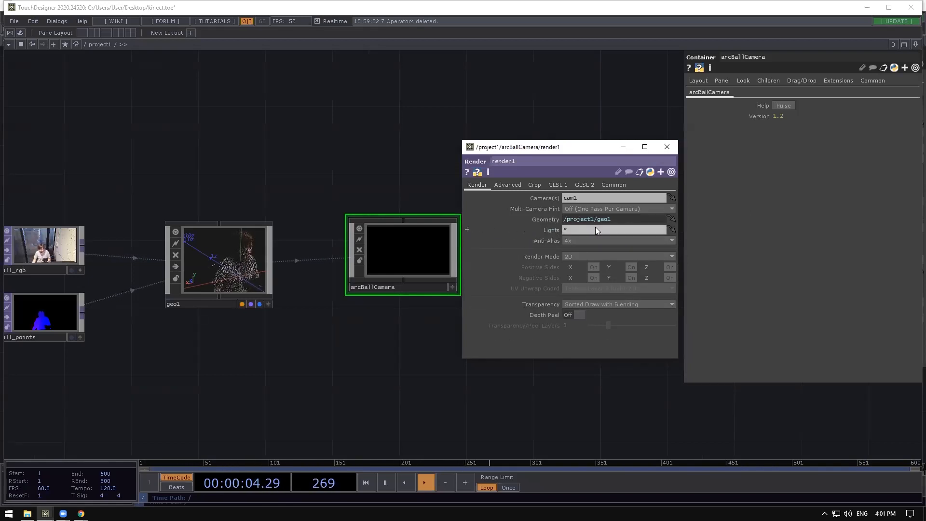
{"action": "left_click", "coordinate": [667, 148]}
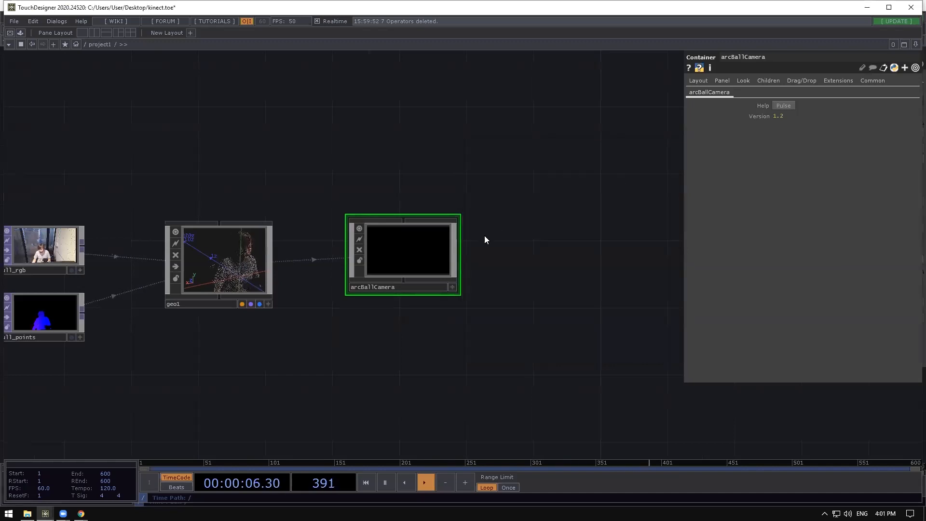
View arcBallCamera's output in a separate window, compare it with the network, and close the window.
{"action": "right_click", "coordinate": [408, 238]}
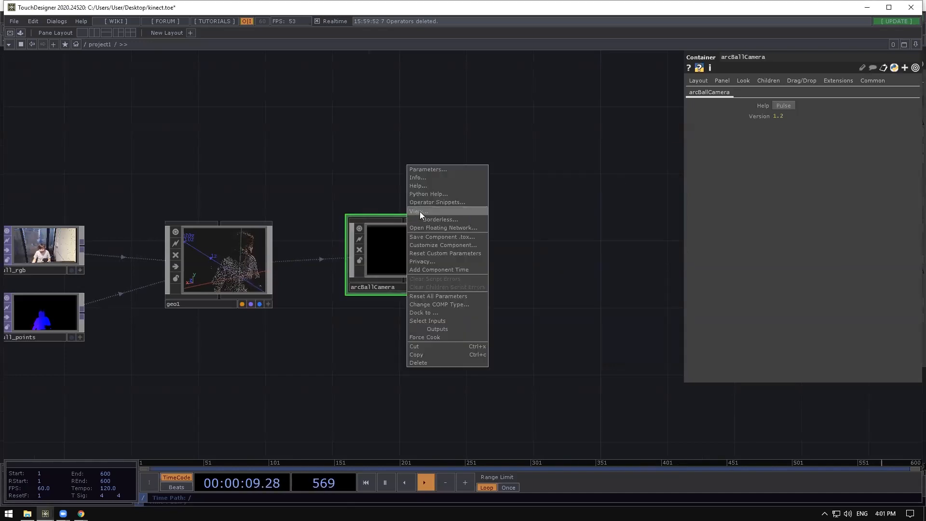
{"action": "left_click", "coordinate": [391, 250]}
{"action": "scroll", "coordinate": [390, 251], "scroll_direction": "up", "scroll_amount": 3}
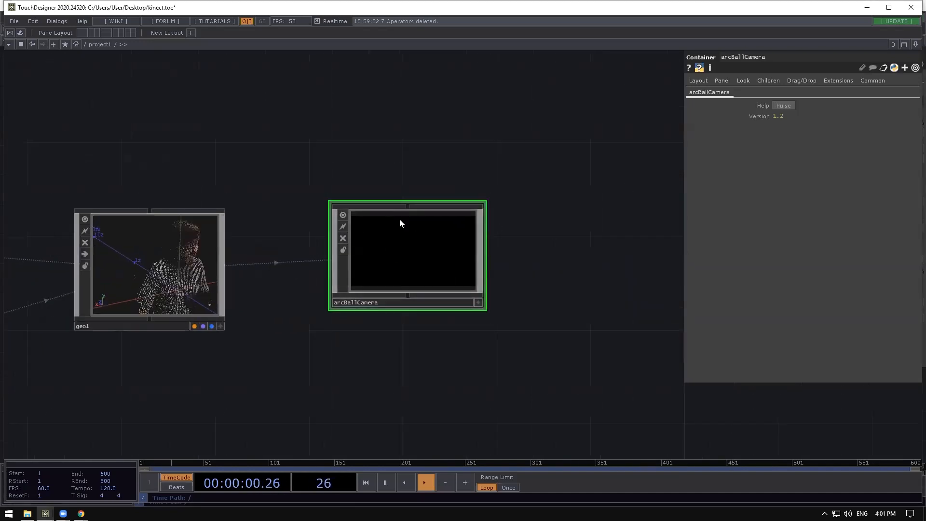
{"action": "right_click", "coordinate": [446, 251]}
{"action": "left_click", "coordinate": [463, 229]}
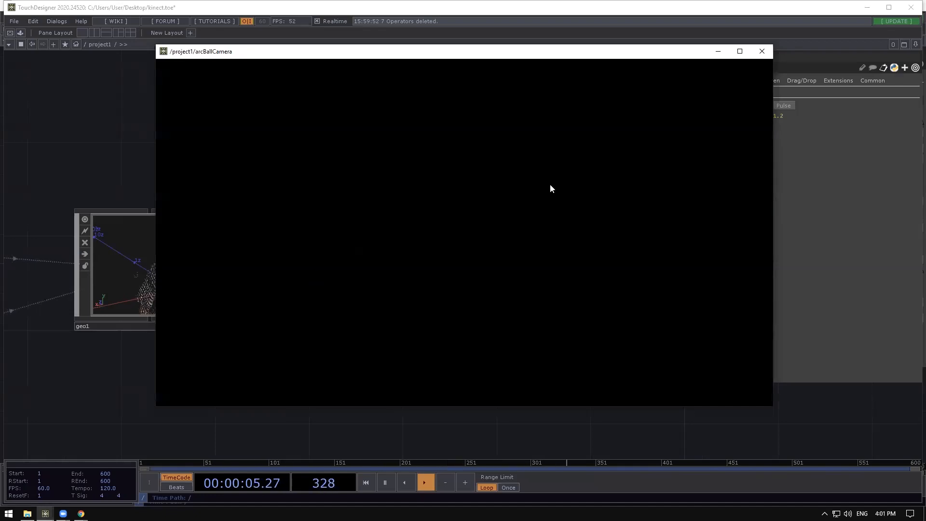
{"action": "left_click_drag", "start_coordinate": [437, 59], "coordinate": [452, 300]}
{"action": "scroll", "coordinate": [454, 308], "scroll_direction": "down", "scroll_amount": 2}
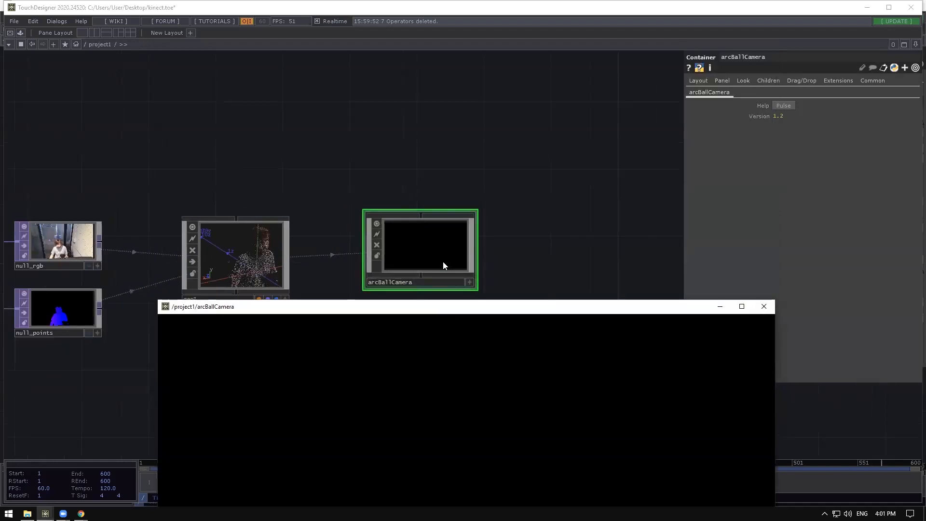
{"action": "left_click", "coordinate": [764, 306]}
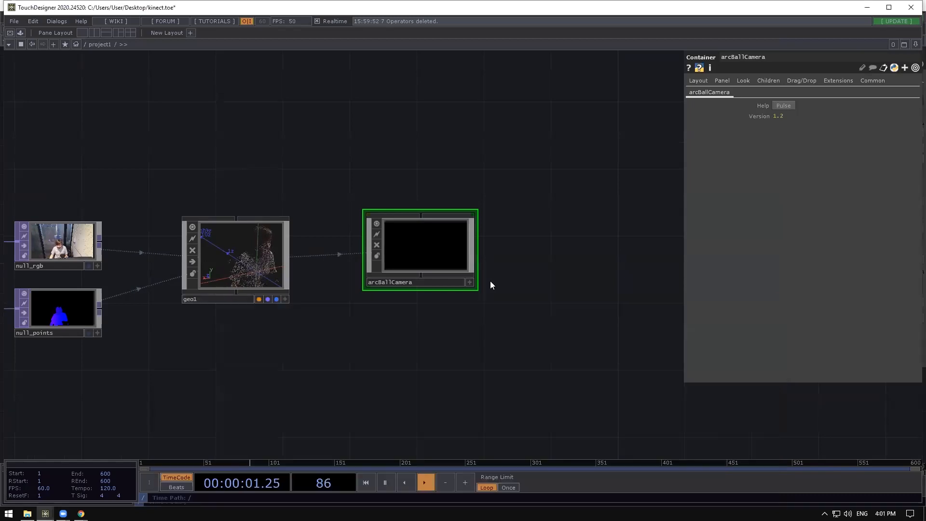
Check render1's settings inside arcBallCamera and return to project1.
{"action": "scroll", "coordinate": [435, 250], "scroll_direction": "up", "scroll_amount": 3}
{"action": "scroll", "coordinate": [436, 249], "scroll_direction": "up", "scroll_amount": 2}
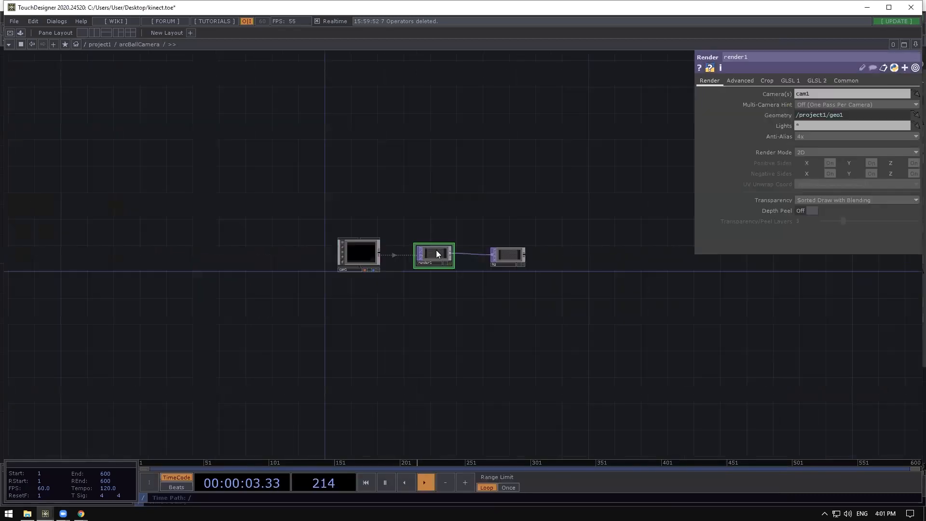
{"action": "left_click", "coordinate": [106, 45]}
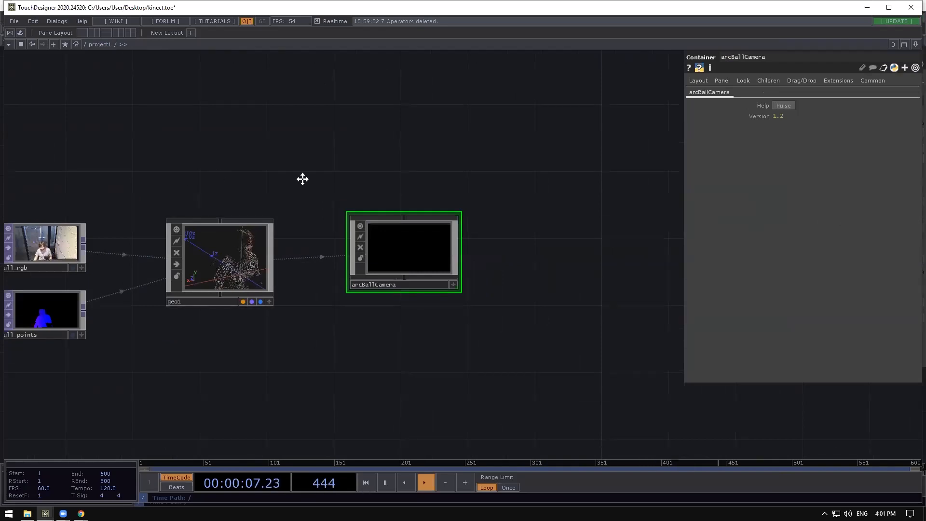
Add a Constant MAT to the project1 network above geo1.
{"action": "left_click_drag", "start_coordinate": [302, 178], "coordinate": [419, 181]}
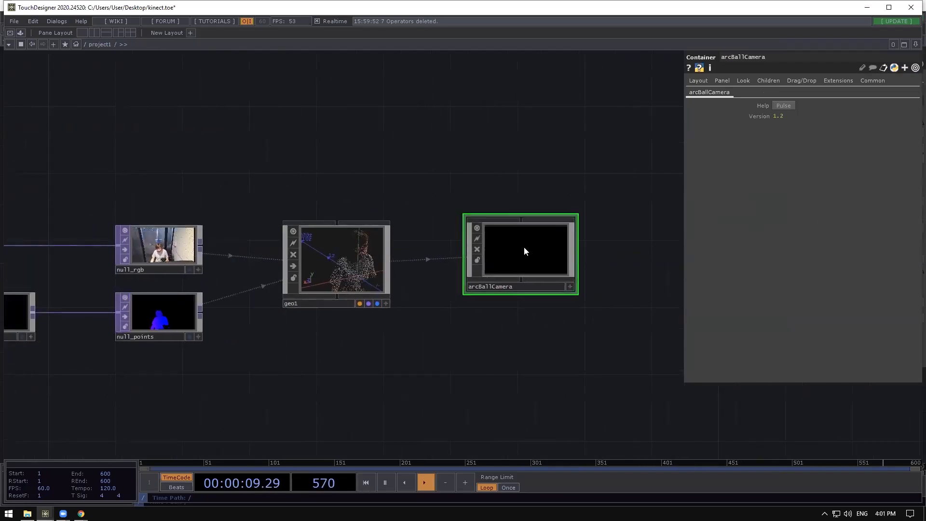
{"action": "scroll", "coordinate": [261, 190], "scroll_direction": "up", "scroll_amount": 2}
{"action": "left_click_drag", "start_coordinate": [437, 115], "coordinate": [437, 173]}
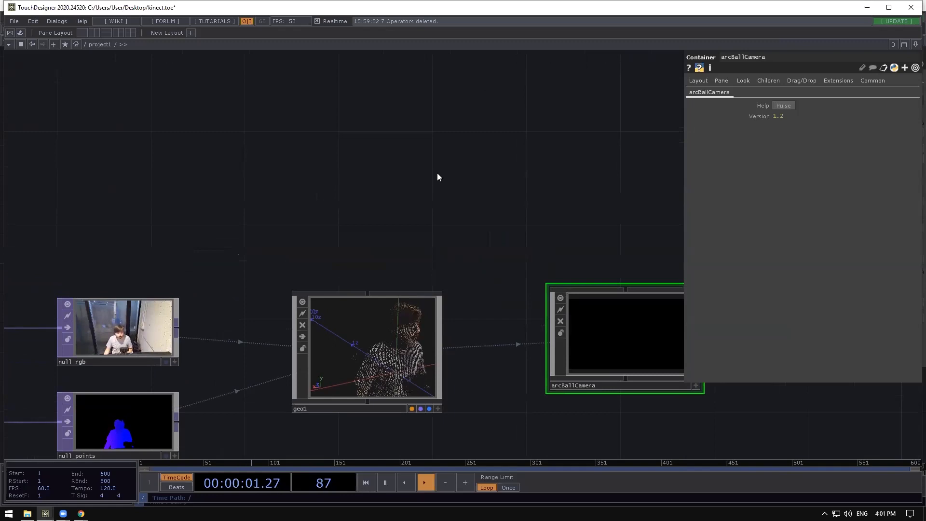
{"action": "key", "text": "Tab"}
{"action": "left_click", "coordinate": [409, 53]}
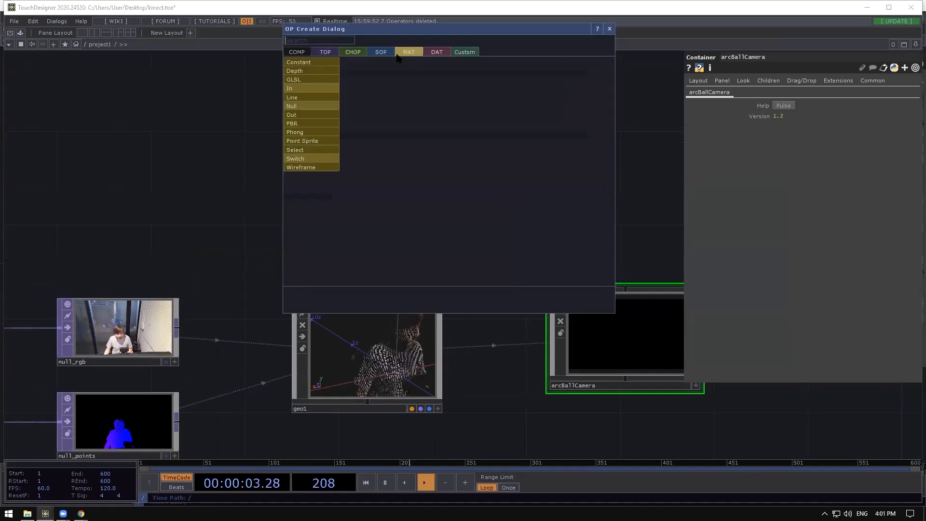
{"action": "left_click", "coordinate": [314, 63]}
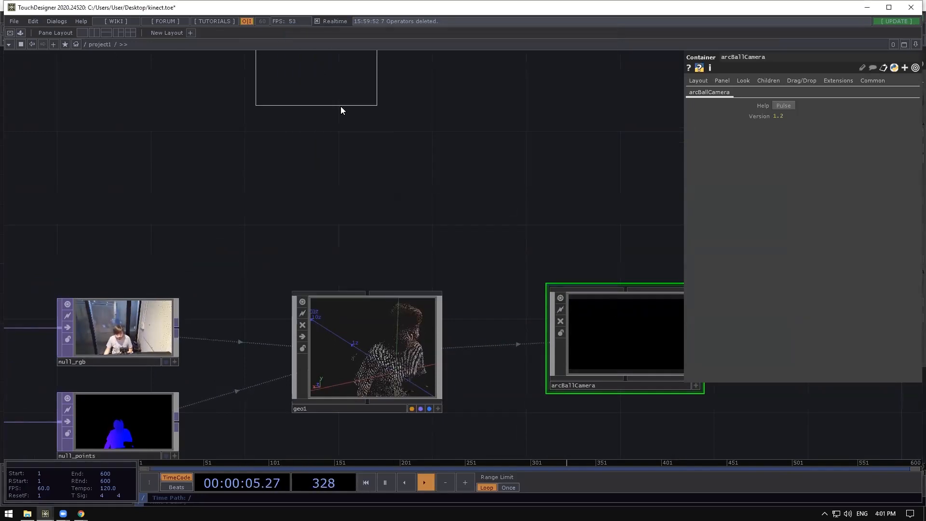
{"action": "left_click", "coordinate": [371, 179]}
Assign the Constant material to geo1 and select geo1.
{"action": "left_click_drag", "start_coordinate": [388, 199], "coordinate": [377, 336]}
{"action": "left_click", "coordinate": [369, 329]}
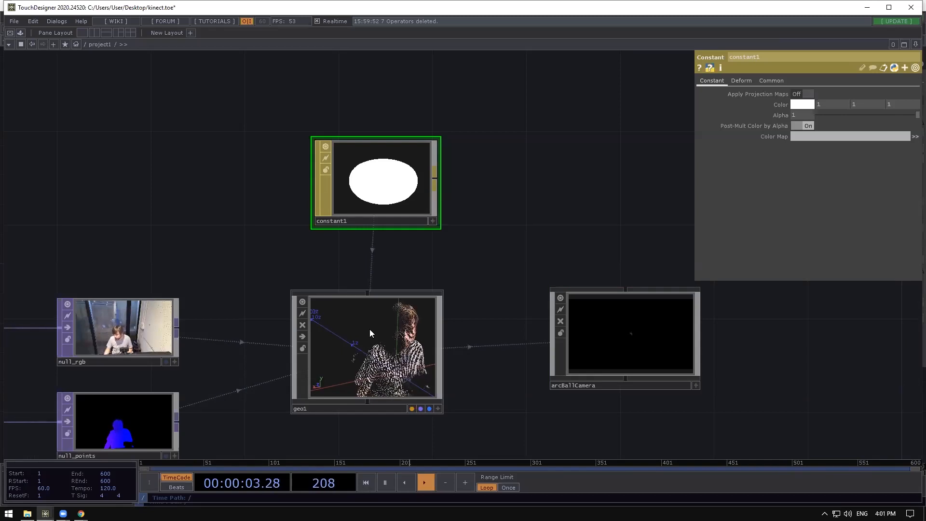
{"action": "left_click", "coordinate": [369, 328]}
{"action": "left_click", "coordinate": [389, 194]}
{"action": "left_click", "coordinate": [354, 359]}
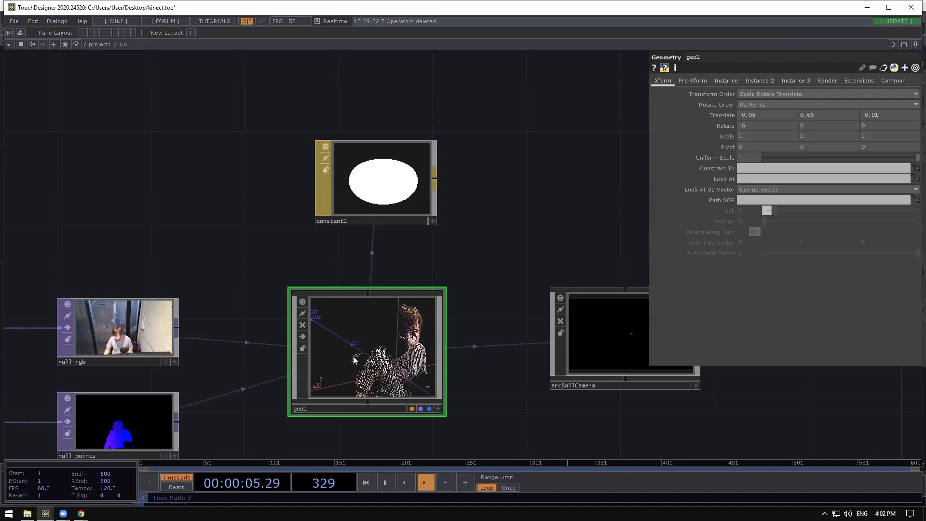
Open arcBallCamera's output in its own viewer window.
{"action": "scroll", "coordinate": [354, 313], "scroll_direction": "down", "scroll_amount": 3}
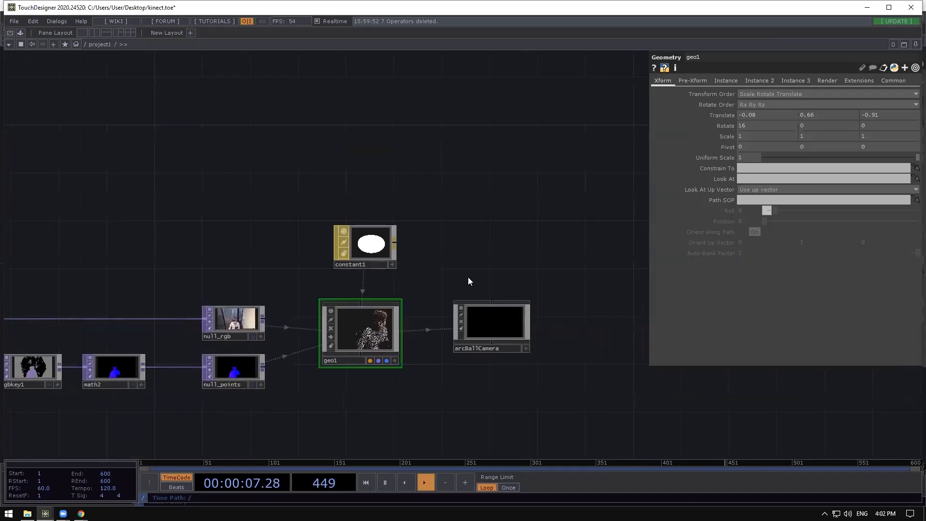
{"action": "scroll", "coordinate": [482, 304], "scroll_direction": "up", "scroll_amount": 3}
{"action": "left_click", "coordinate": [493, 314]}
{"action": "right_click", "coordinate": [483, 303]}
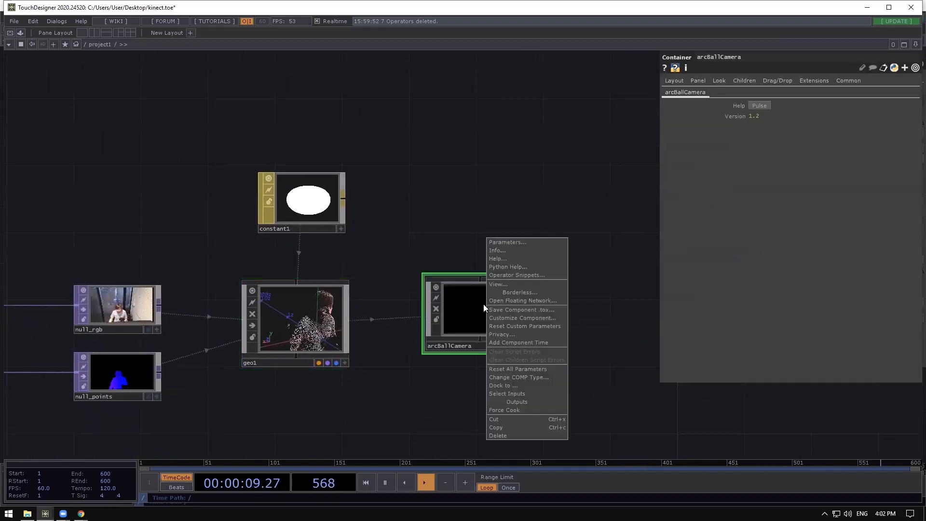
{"action": "left_click", "coordinate": [502, 287]}
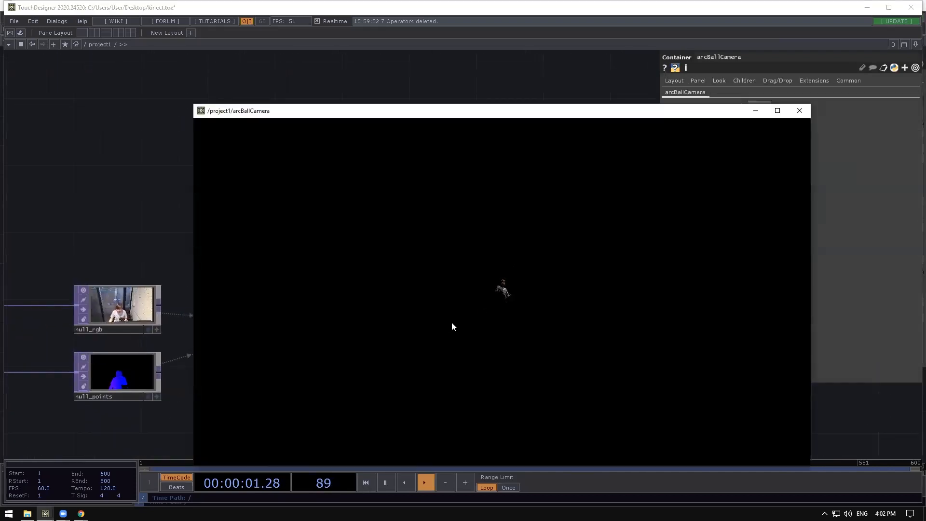
Zoom in, orbit and pan the arcBallCamera to frame the point cloud figure, and close the viewer window.
{"action": "scroll", "coordinate": [577, 302], "scroll_direction": "up", "scroll_amount": 5}
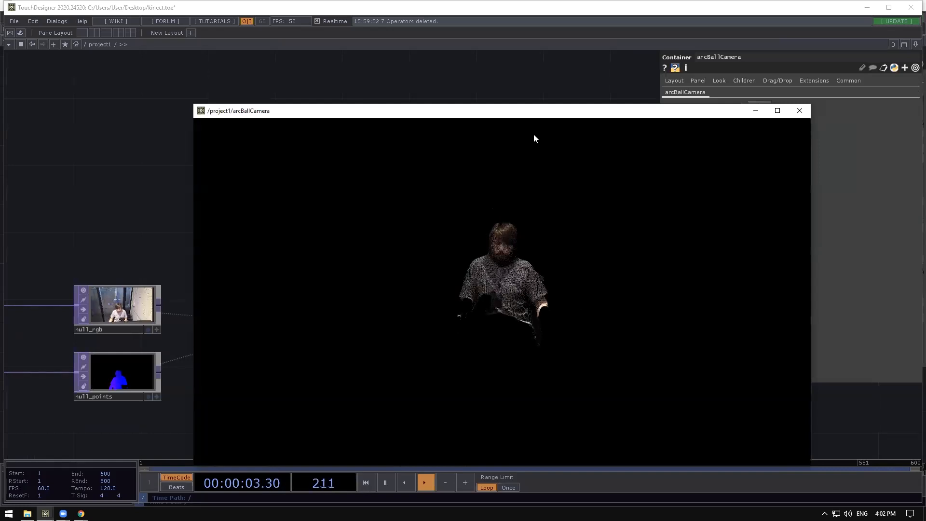
{"action": "left_click_drag", "start_coordinate": [511, 104], "coordinate": [466, 50]}
{"action": "left_click_drag", "start_coordinate": [459, 262], "coordinate": [592, 262]}
{"action": "right_click_drag", "start_coordinate": [629, 233], "coordinate": [621, 259]}
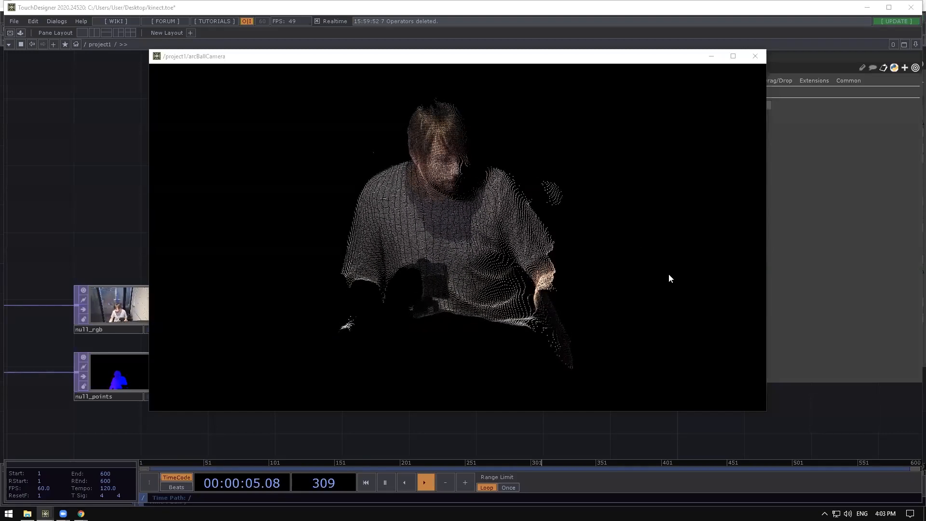
{"action": "left_click_drag", "start_coordinate": [668, 56], "coordinate": [591, 37]}
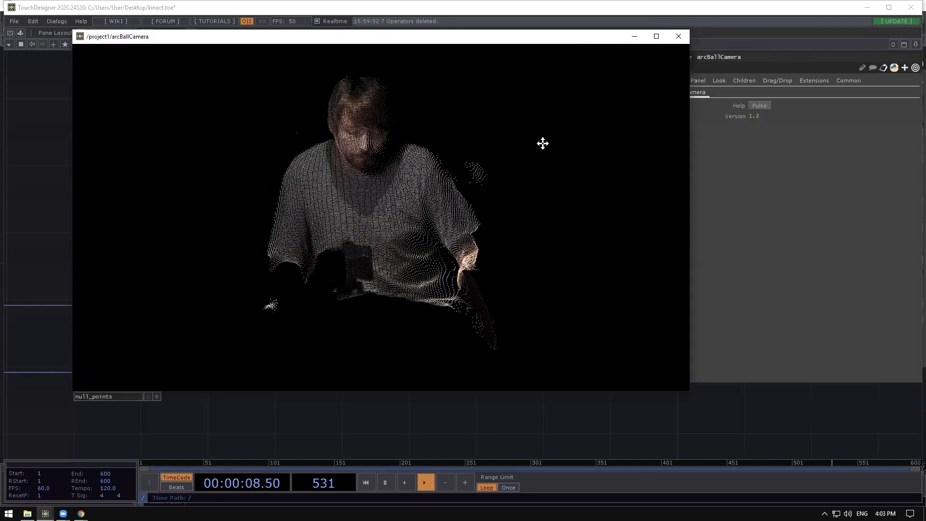
{"action": "key", "text": "Escape"}
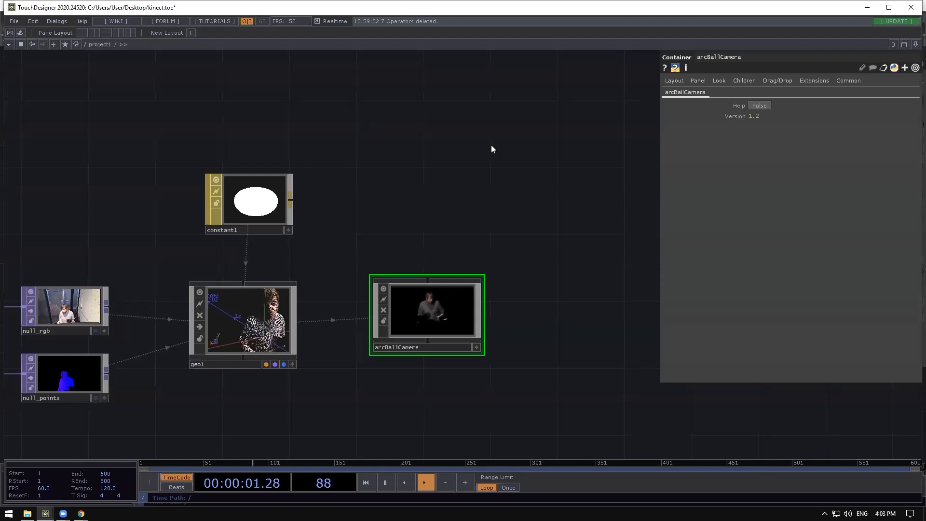
Add a Movie File Out TOP in an empty area of the project1 network.
{"action": "left_click_drag", "start_coordinate": [491, 145], "coordinate": [349, 374]}
{"action": "key", "text": "Tab"}
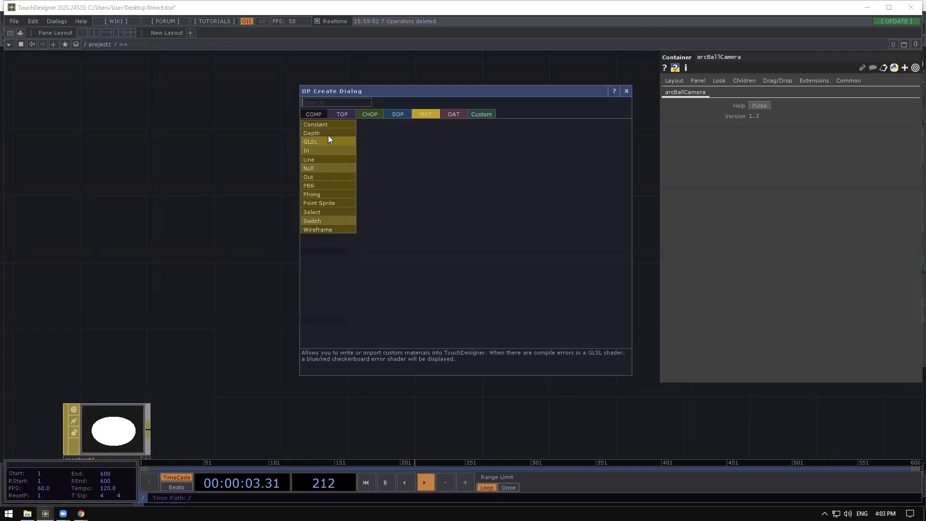
{"action": "left_click", "coordinate": [341, 115]}
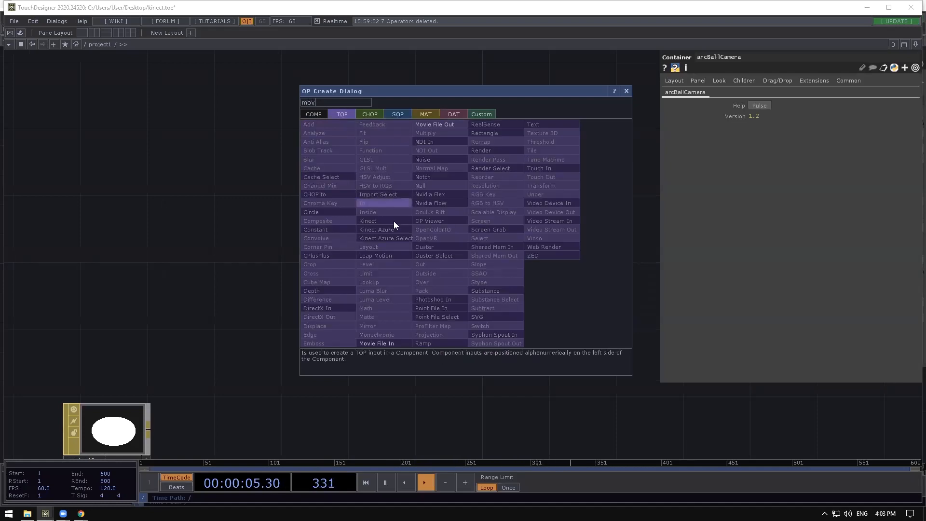
{"action": "type", "text": "mov"}
{"action": "left_click", "coordinate": [440, 121]}
{"action": "left_click", "coordinate": [542, 216]}
{"action": "scroll", "coordinate": [542, 197], "scroll_direction": "up", "scroll_amount": 3}
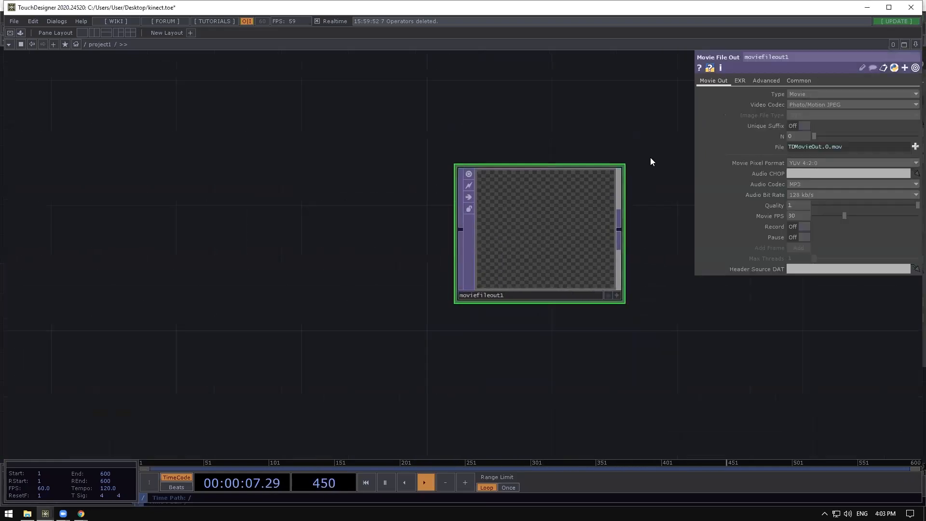
Set moviefileout1's video codec to Animation and review the other available codecs.
{"action": "left_click", "coordinate": [790, 104]}
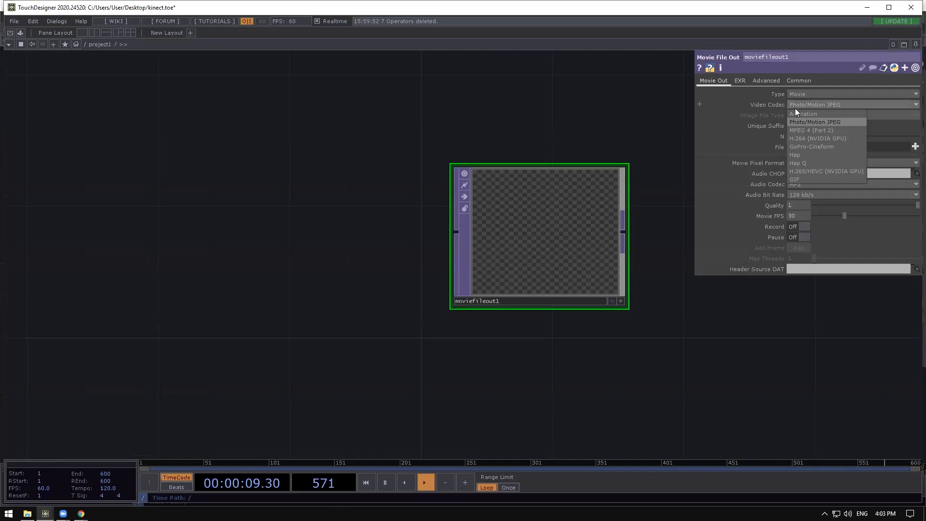
{"action": "left_click", "coordinate": [798, 114]}
{"action": "left_click", "coordinate": [793, 104]}
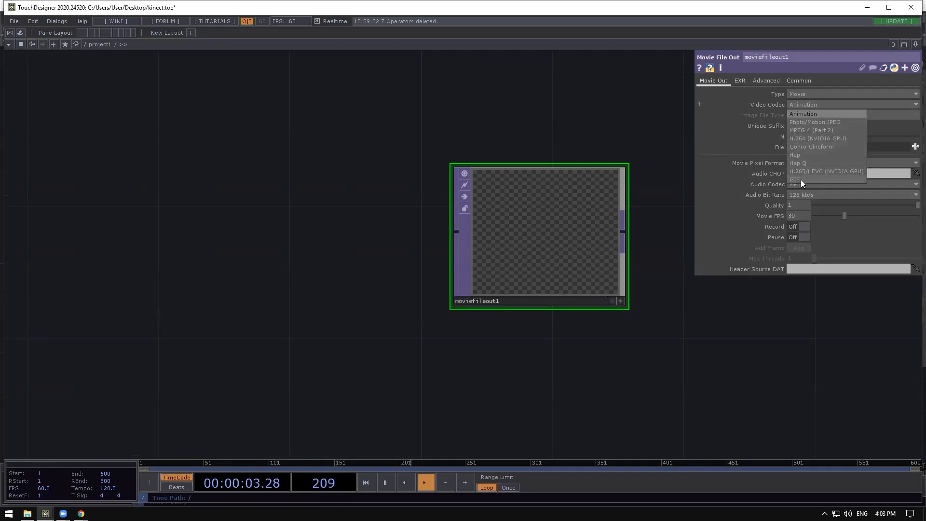
{"action": "left_click", "coordinate": [535, 203]}
{"action": "left_click", "coordinate": [796, 105]}
{"action": "left_click", "coordinate": [485, 209]}
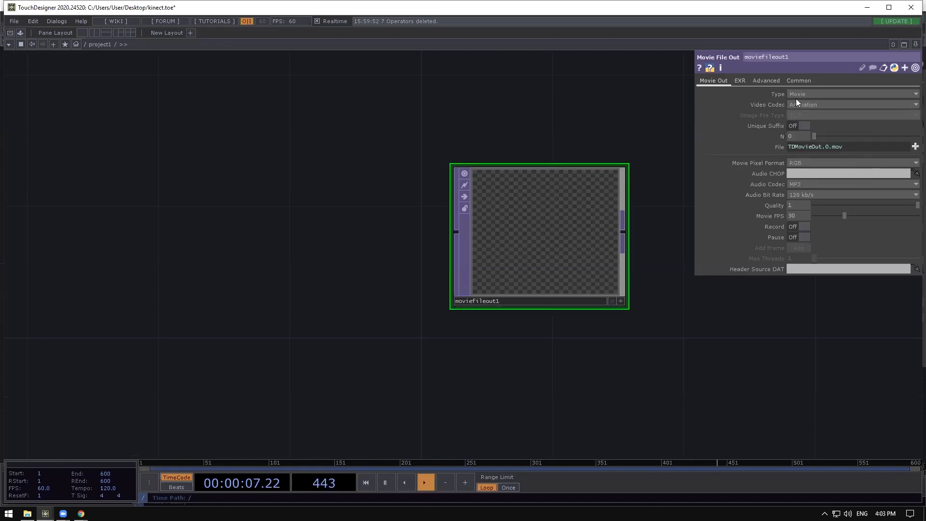
Set moviefileout1's type to Image Sequence with OpenEXR as the image file type.
{"action": "left_click", "coordinate": [795, 97]}
{"action": "left_click", "coordinate": [799, 119]}
{"action": "left_click", "coordinate": [805, 116]}
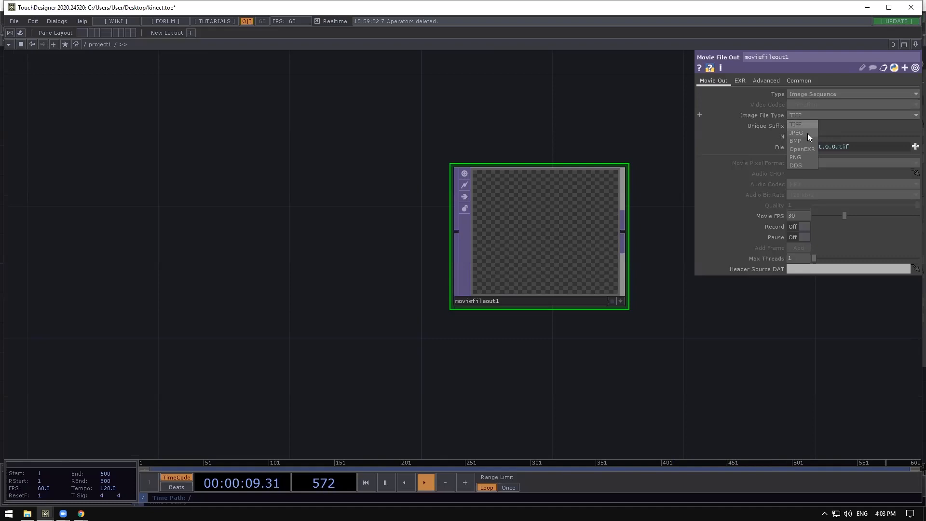
{"action": "left_click", "coordinate": [802, 149]}
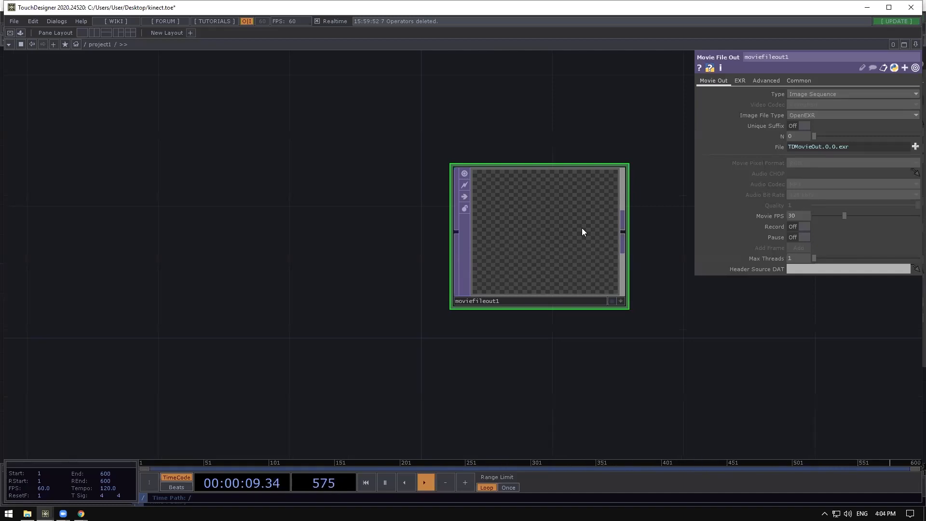
{"action": "scroll", "coordinate": [586, 217], "scroll_direction": "down", "scroll_amount": 3}
{"action": "scroll", "coordinate": [603, 214], "scroll_direction": "up", "scroll_amount": 3}
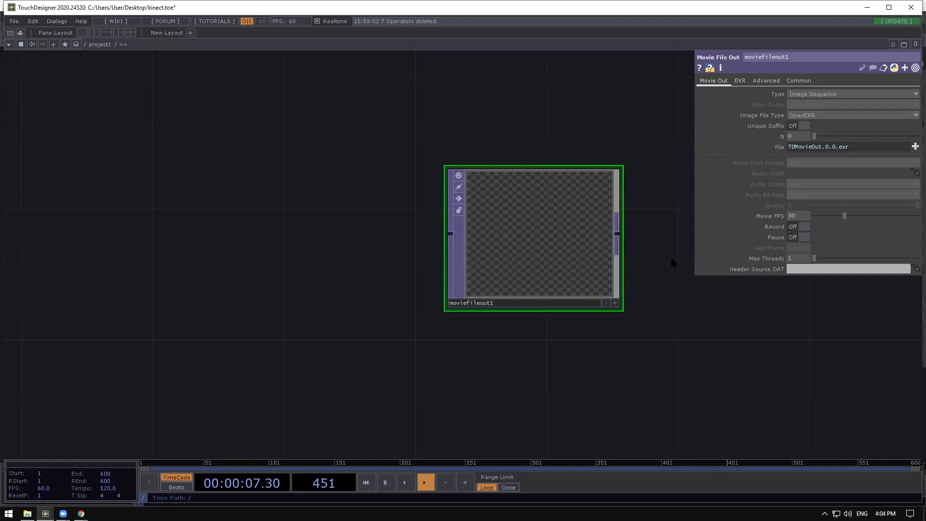
Connect fit2's output to the input of moviefileout1.
{"action": "scroll", "coordinate": [684, 186], "scroll_direction": "down", "scroll_amount": 8}
{"action": "left_click_drag", "start_coordinate": [644, 200], "coordinate": [361, 237]}
{"action": "scroll", "coordinate": [234, 338], "scroll_direction": "up", "scroll_amount": 2}
{"action": "left_click_drag", "start_coordinate": [224, 362], "coordinate": [450, 154]}
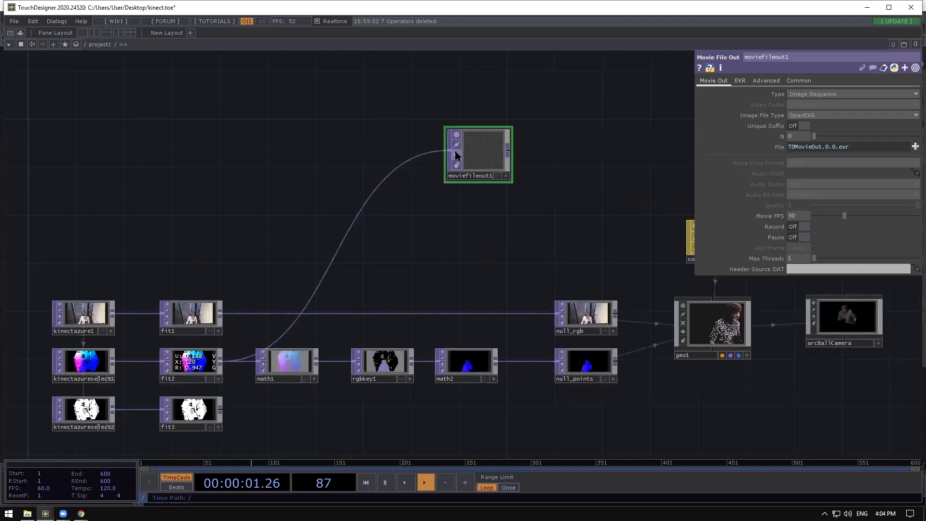
{"action": "scroll", "coordinate": [493, 164], "scroll_direction": "up", "scroll_amount": 5}
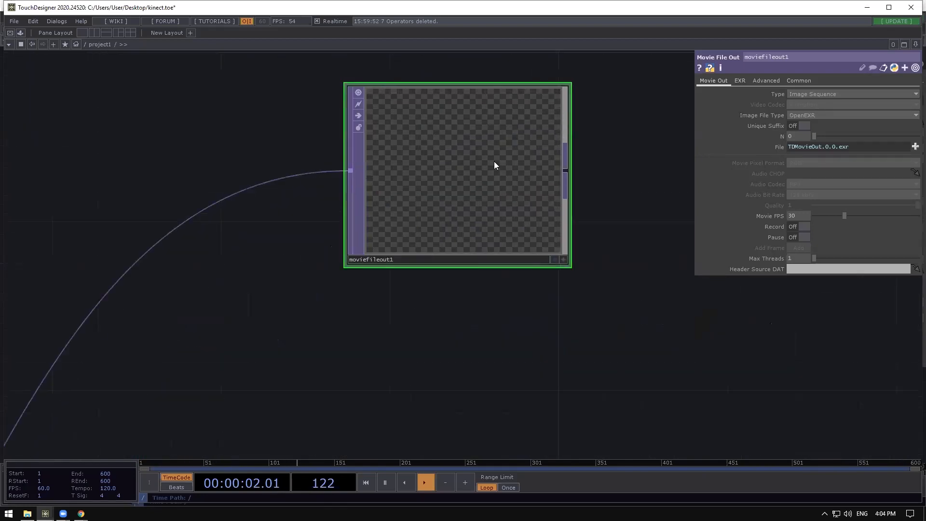
Record a brief test sequence with moviefileout1, stop it, and set the output type to Image.
{"action": "left_click", "coordinate": [793, 227]}
{"action": "left_click", "coordinate": [793, 227]}
{"action": "left_click", "coordinate": [793, 226]}
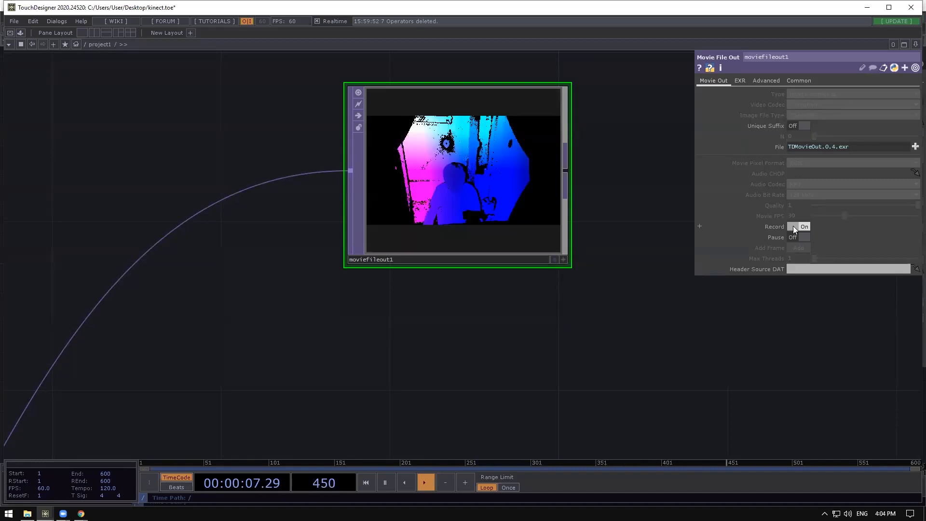
{"action": "left_click", "coordinate": [793, 226]}
{"action": "left_click", "coordinate": [839, 94]}
{"action": "left_click", "coordinate": [812, 107]}
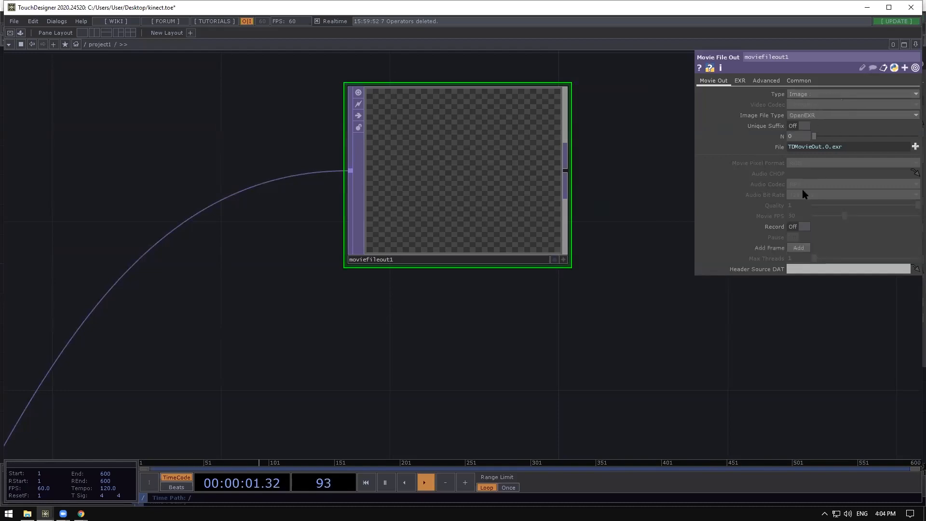
Switch to File Explorer, look through the Desktop folder's files, and return to TouchDesigner.
{"action": "key", "text": "alt+Tab"}
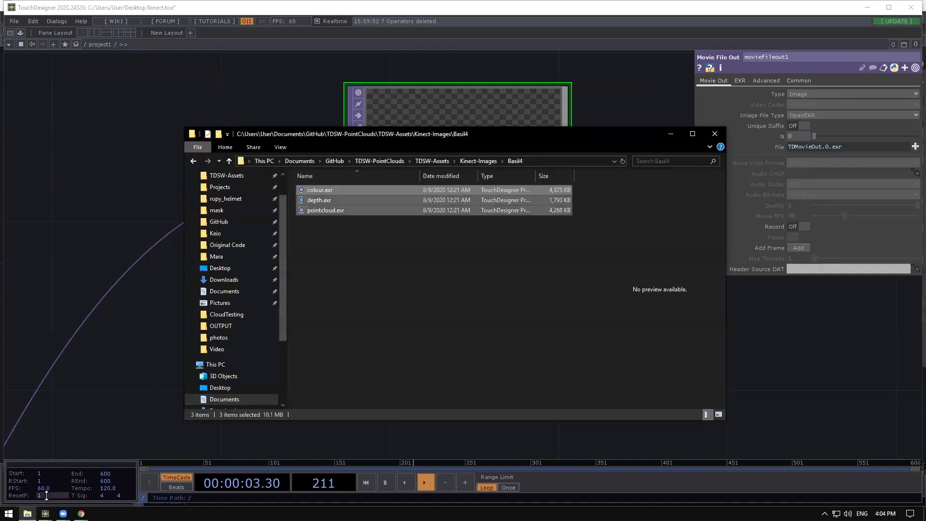
{"action": "left_click", "coordinate": [236, 268]}
{"action": "scroll", "coordinate": [405, 304], "scroll_direction": "down", "scroll_amount": 10}
{"action": "scroll", "coordinate": [400, 309], "scroll_direction": "up", "scroll_amount": 10}
{"action": "scroll", "coordinate": [395, 313], "scroll_direction": "down", "scroll_amount": 10}
{"action": "key", "text": "alt+Tab"}
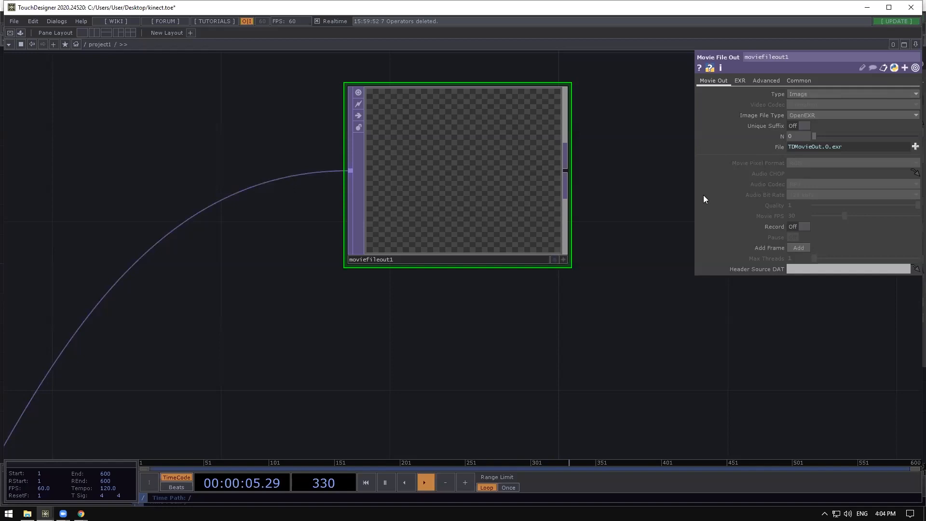
Inside geo1, place an Add SOP above sphere1 and turn on its Add Points option.
{"action": "scroll", "coordinate": [675, 193], "scroll_direction": "down", "scroll_amount": 6}
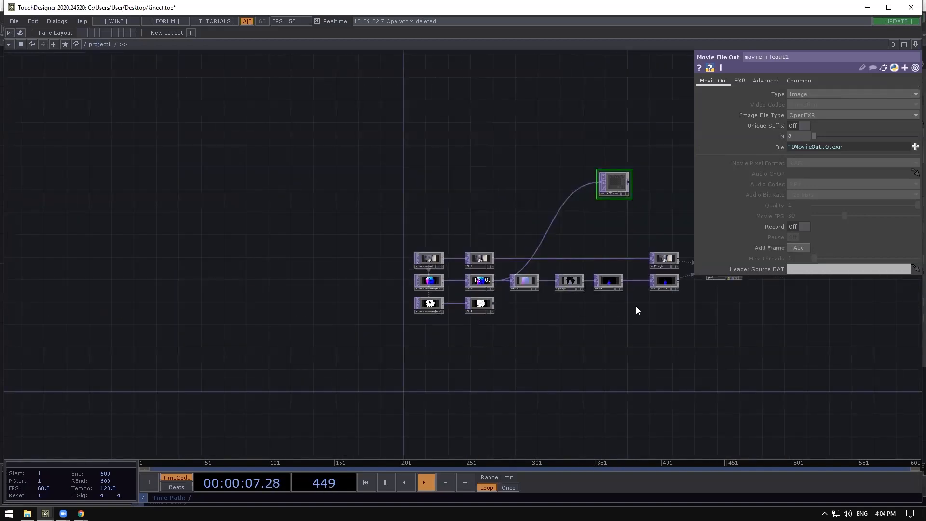
{"action": "scroll", "coordinate": [533, 319], "scroll_direction": "up", "scroll_amount": 8}
{"action": "scroll", "coordinate": [535, 233], "scroll_direction": "up", "scroll_amount": 10}
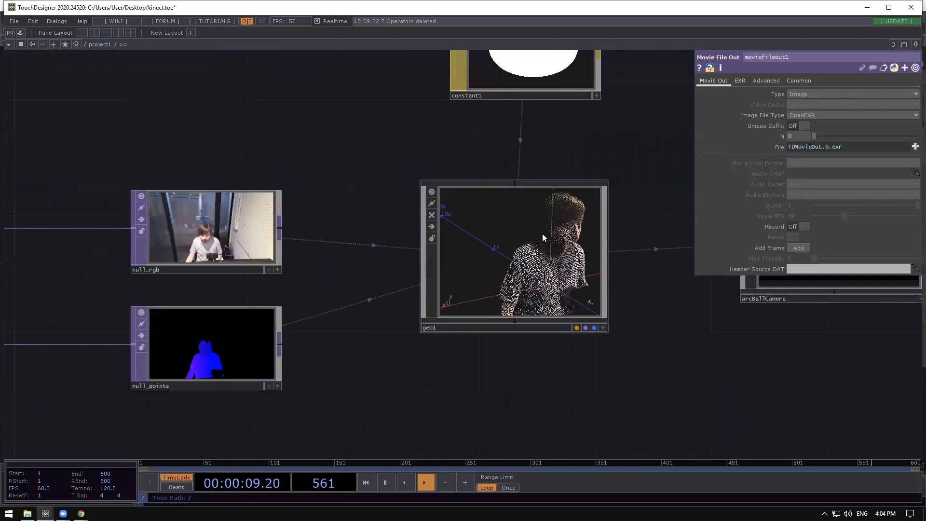
{"action": "scroll", "coordinate": [483, 296], "scroll_direction": "up", "scroll_amount": 4}
{"action": "scroll", "coordinate": [483, 296], "scroll_direction": "up", "scroll_amount": 2}
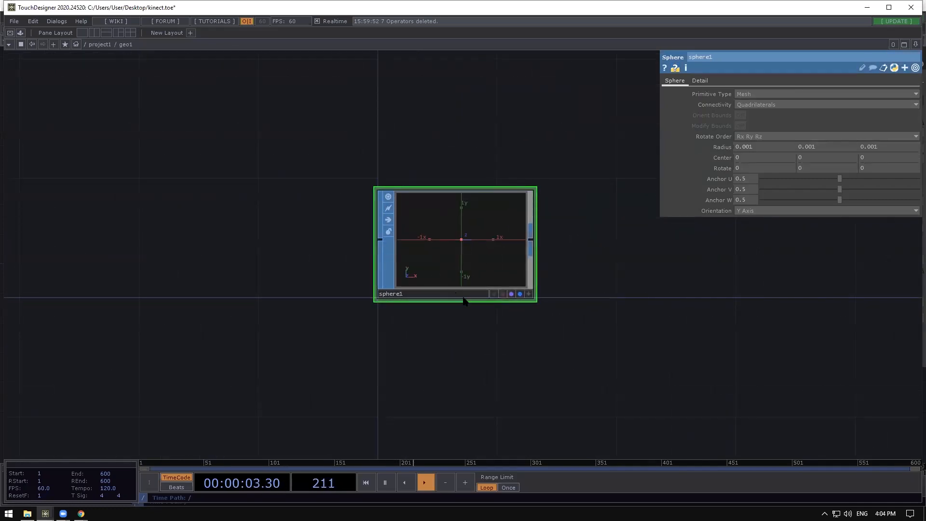
{"action": "left_click_drag", "start_coordinate": [574, 121], "coordinate": [551, 258]}
{"action": "key", "text": "Tab"}
{"action": "left_click", "coordinate": [470, 99]}
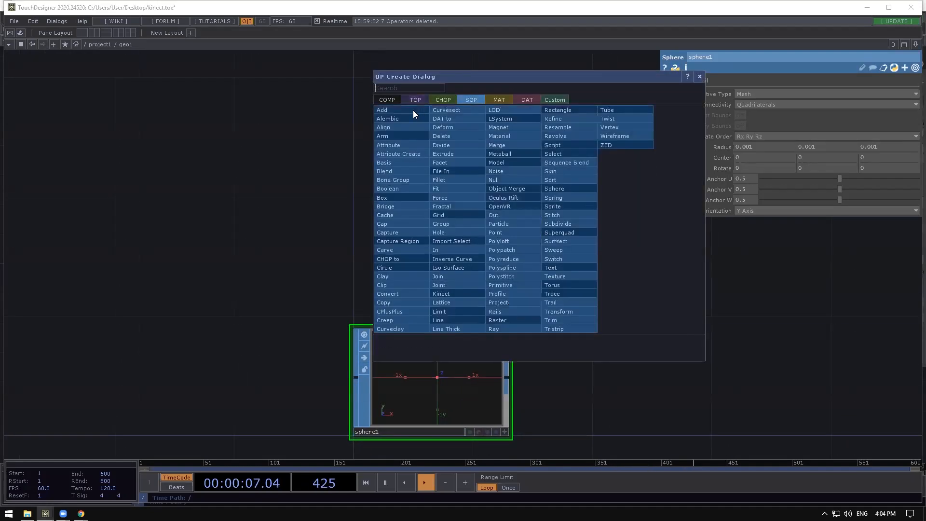
{"action": "left_click", "coordinate": [413, 110]}
{"action": "left_click", "coordinate": [448, 210]}
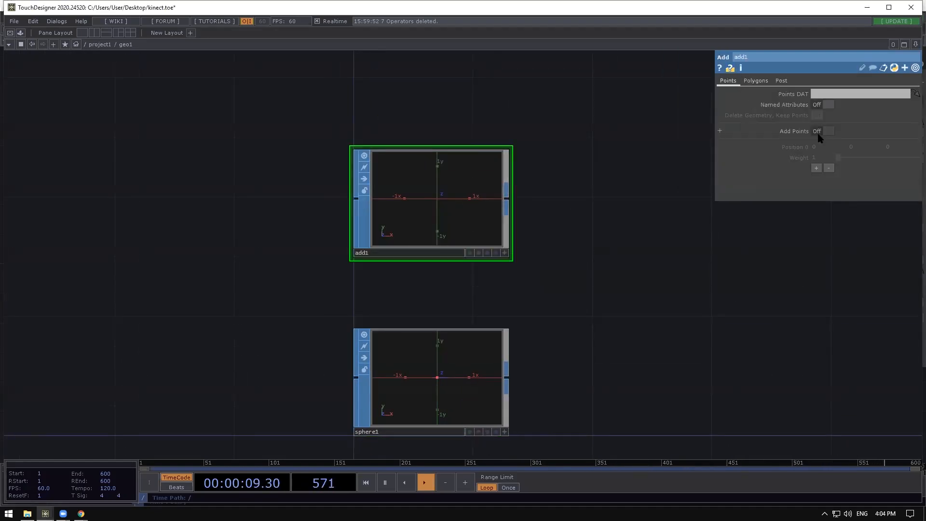
{"action": "left_click", "coordinate": [818, 133]}
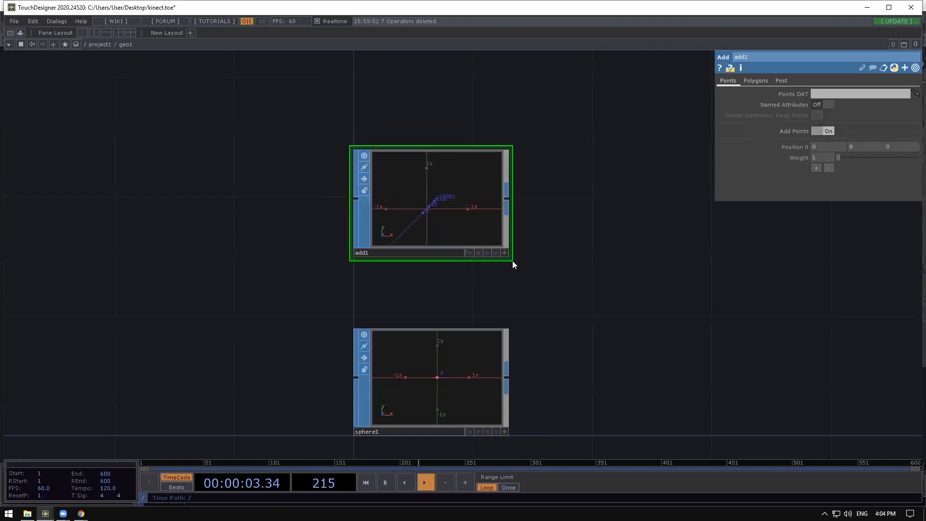
Append a Convert SOP to add1 inside geo1 and place it beside add1.
{"action": "left_click_drag", "start_coordinate": [558, 269], "coordinate": [525, 269]}
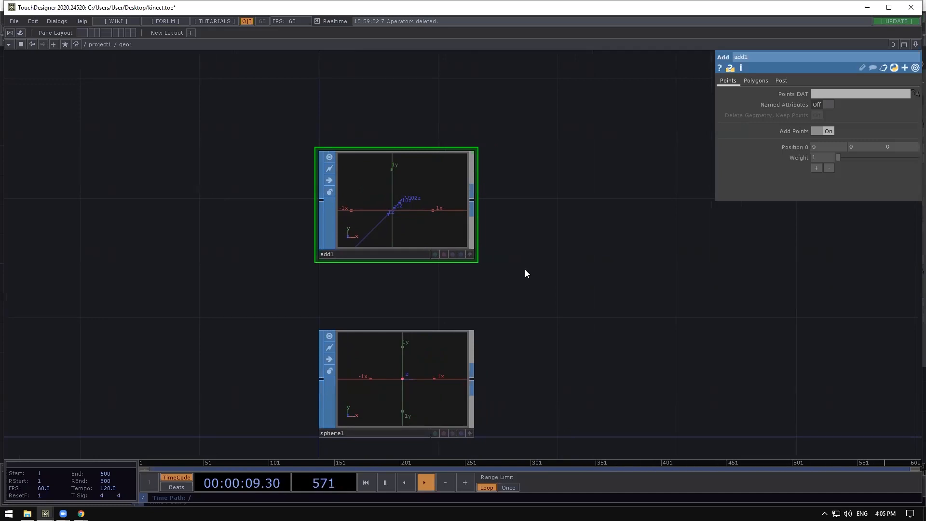
{"action": "middle_click", "coordinate": [396, 365]}
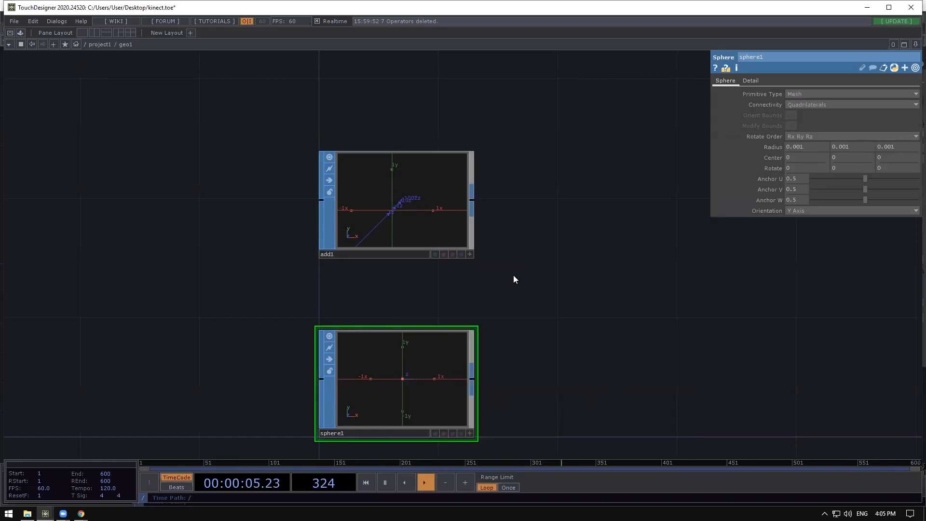
{"action": "left_click", "coordinate": [393, 243]}
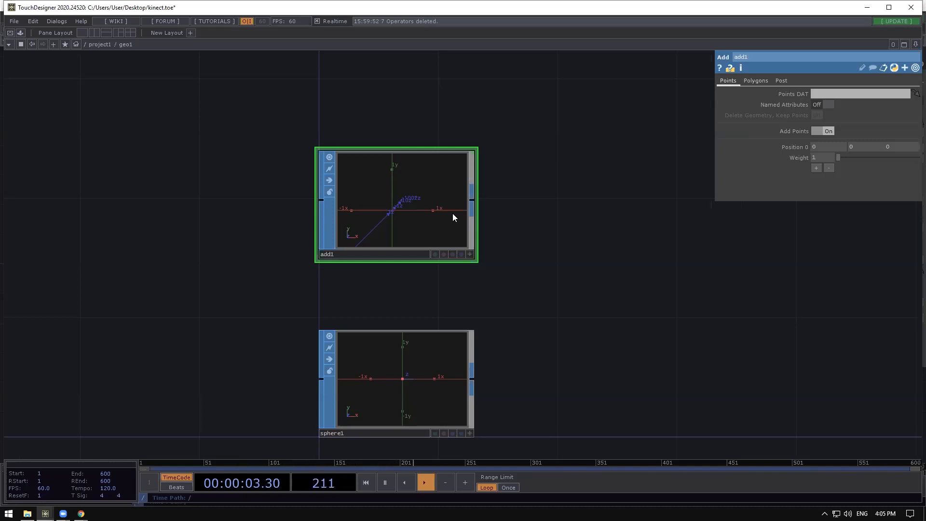
{"action": "key", "text": "Tab"}
{"action": "type", "text": "conv"}
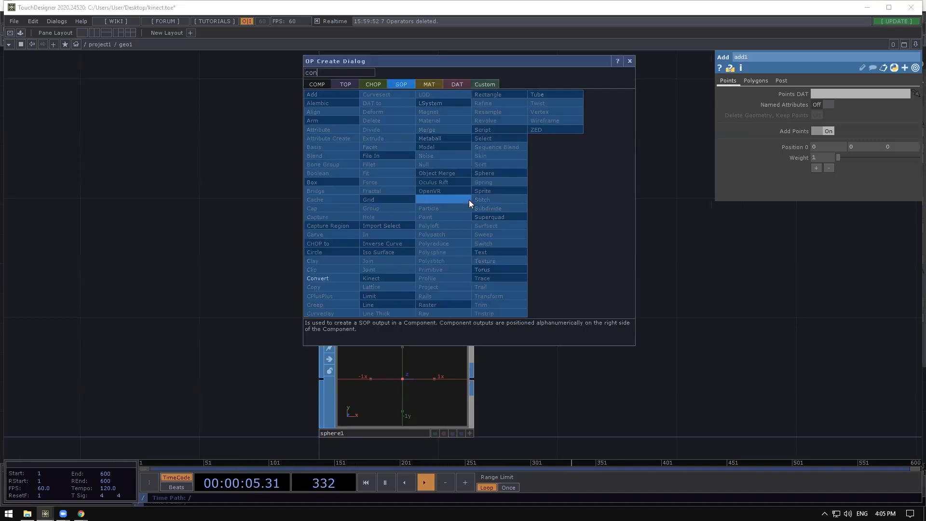
{"action": "left_click", "coordinate": [324, 282]}
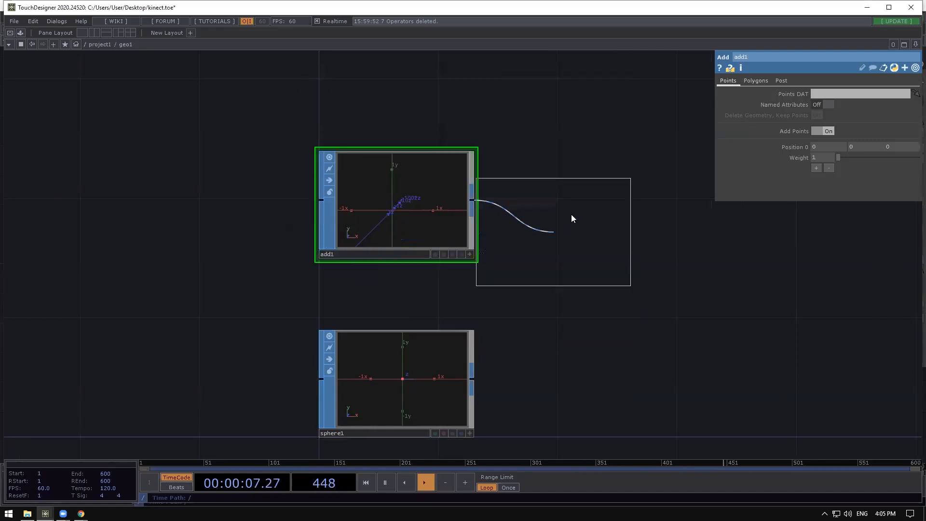
{"action": "left_click", "coordinate": [606, 198]}
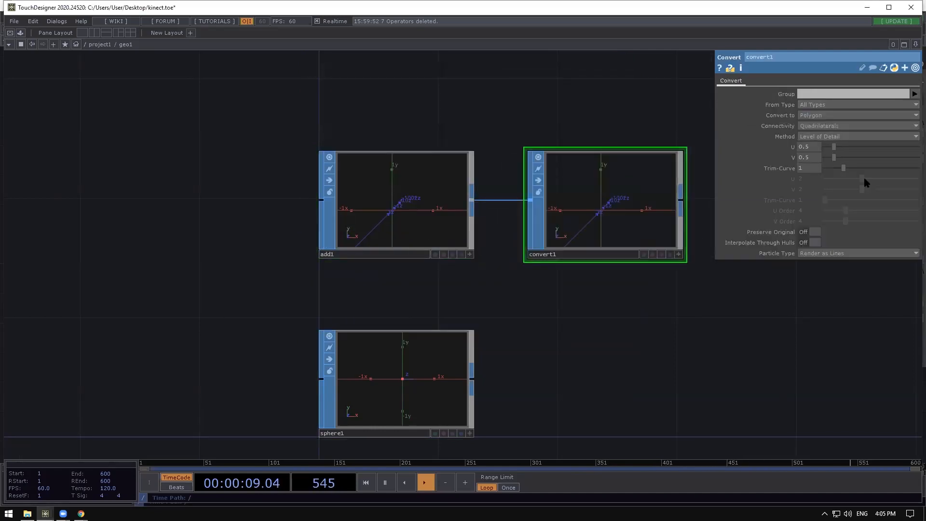
Set convert1 to convert to Particles Per Point and turn on its render and display flags.
{"action": "left_click", "coordinate": [829, 116]}
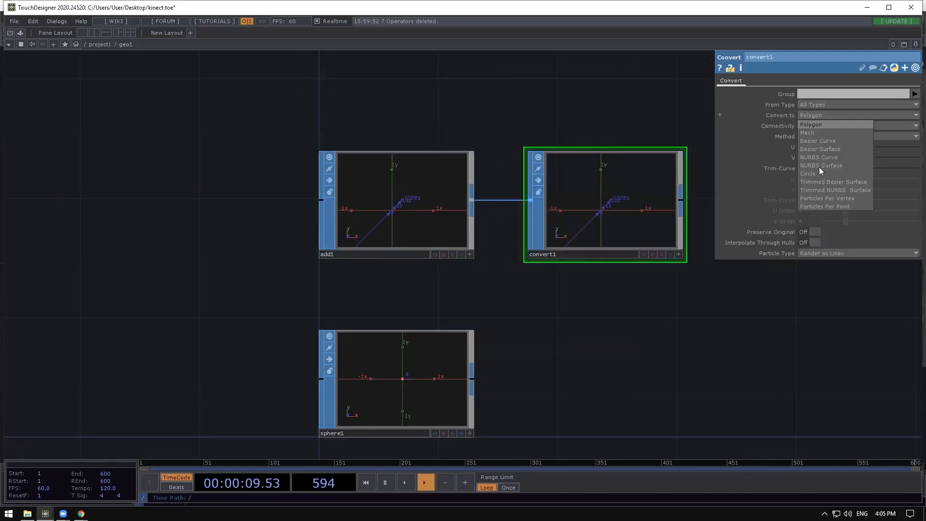
{"action": "left_click", "coordinate": [818, 207]}
{"action": "left_click", "coordinate": [662, 254]}
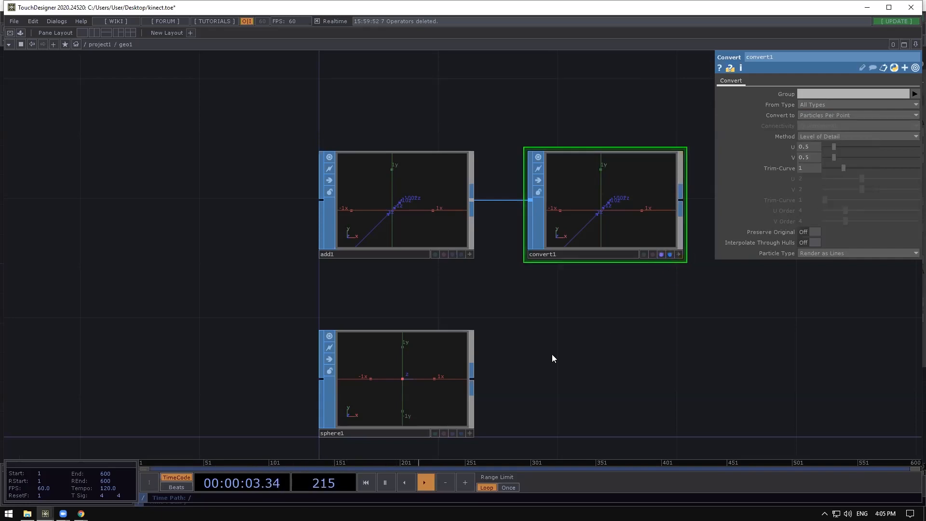
{"action": "left_click_drag", "start_coordinate": [627, 306], "coordinate": [559, 322]}
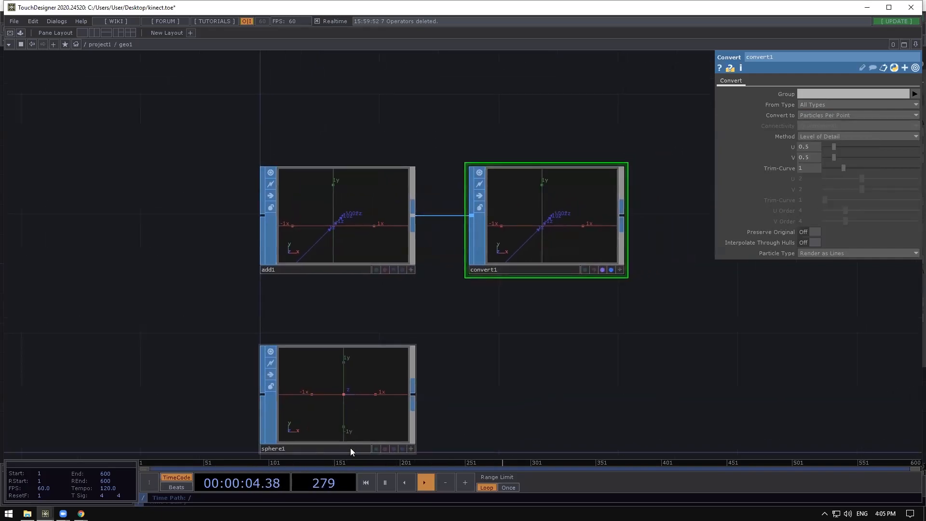
{"action": "left_click", "coordinate": [350, 446]}
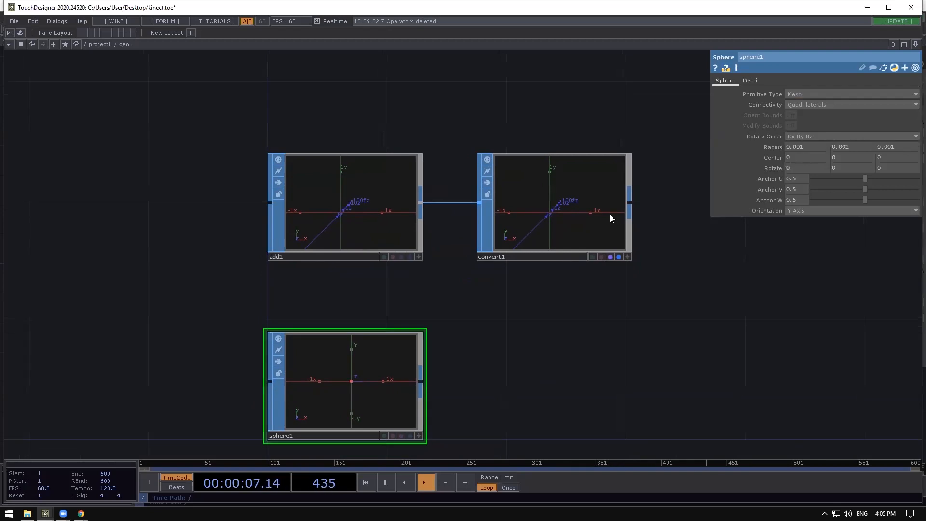
{"action": "left_click", "coordinate": [612, 232]}
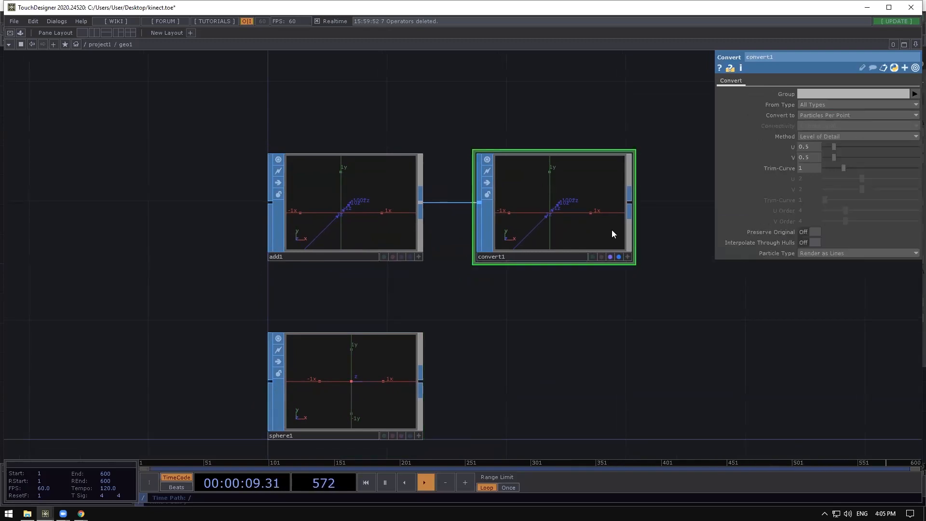
Return to the project1 network and examine the point cloud in geo1's viewer up close.
{"action": "left_click", "coordinate": [101, 44]}
{"action": "scroll", "coordinate": [586, 295], "scroll_direction": "up", "scroll_amount": 5}
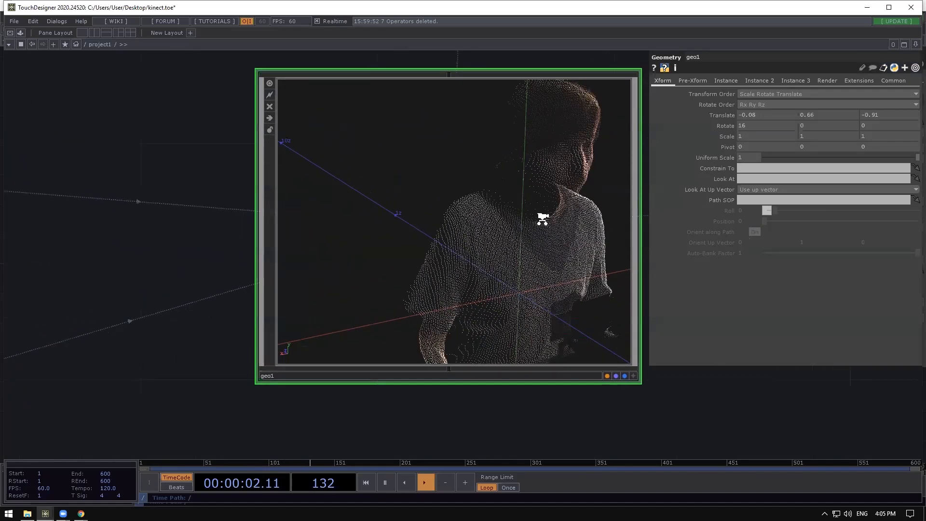
{"action": "scroll", "coordinate": [557, 241], "scroll_direction": "up", "scroll_amount": 3}
{"action": "scroll", "coordinate": [525, 296], "scroll_direction": "down", "scroll_amount": 4}
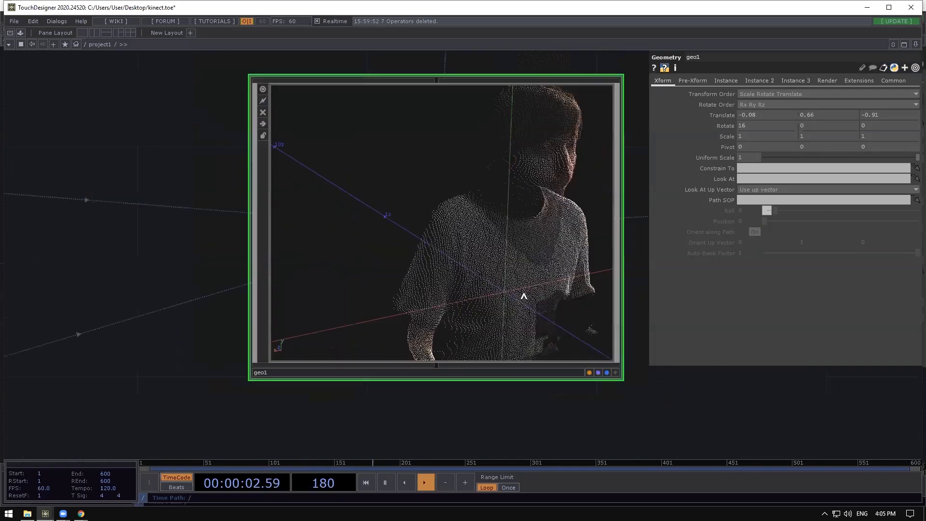
{"action": "scroll", "coordinate": [484, 265], "scroll_direction": "up", "scroll_amount": 3}
{"action": "scroll", "coordinate": [486, 266], "scroll_direction": "down", "scroll_amount": 2}
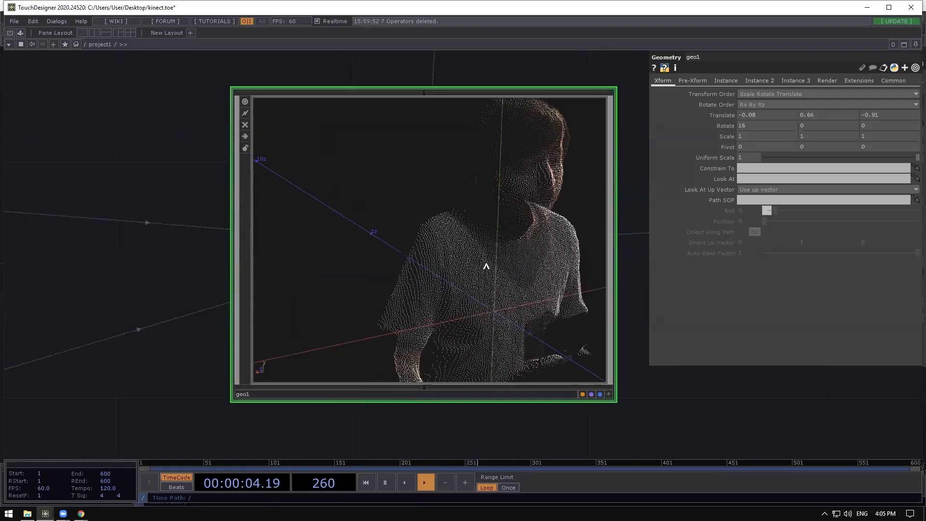